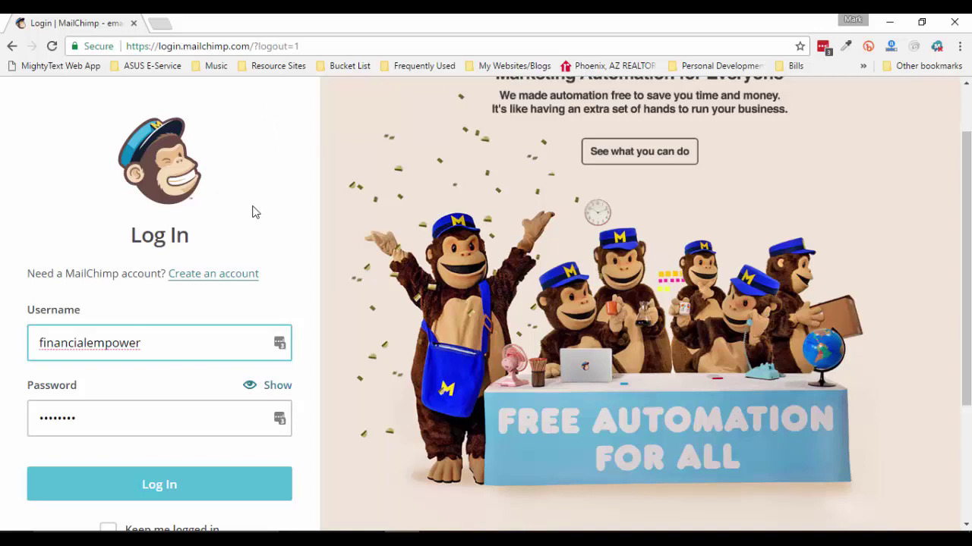
# Scroll the login page where the username and password are already filled in
pyautogui.scroll(2, 292, 204)
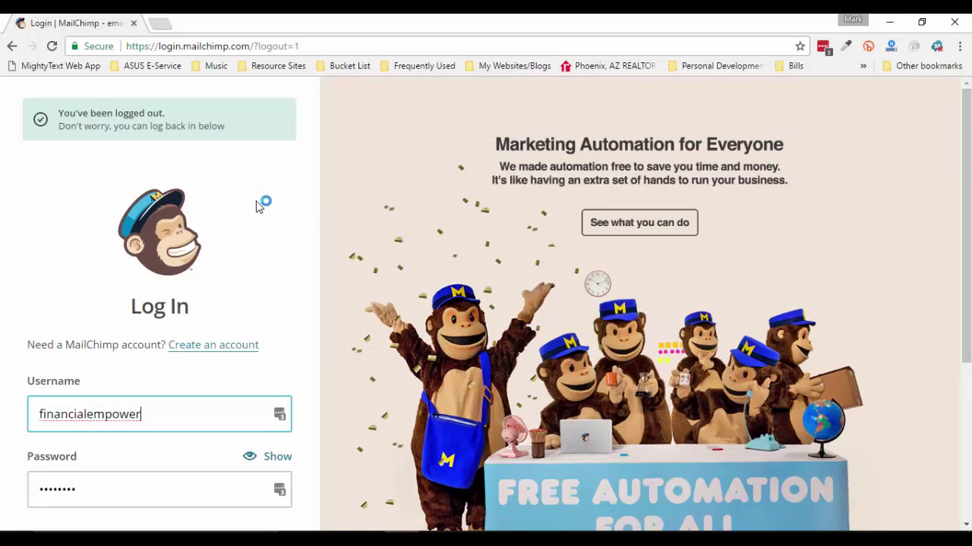
pyautogui.scroll(-2, 262, 201)
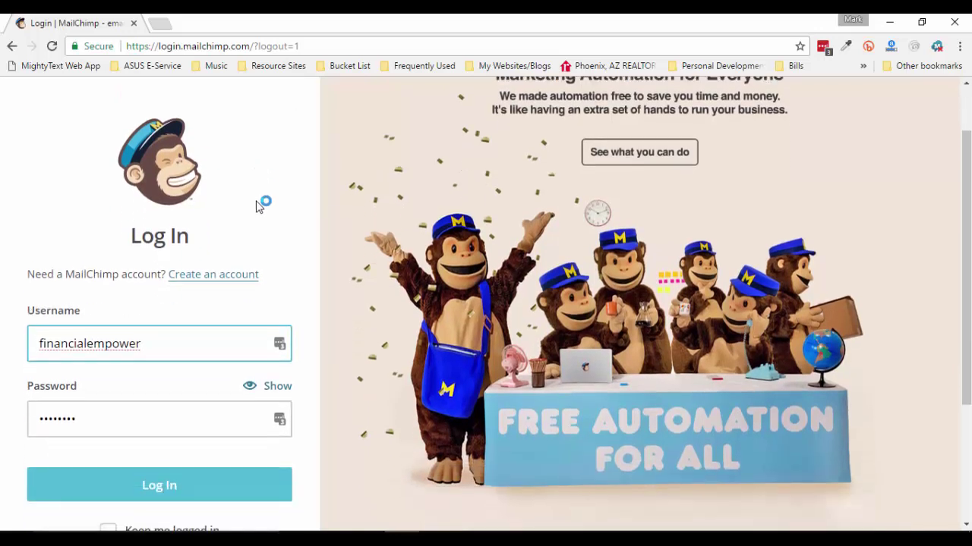
# Submit the login, then postpone security verification to reach the dashboard
pyautogui.click(159, 483)
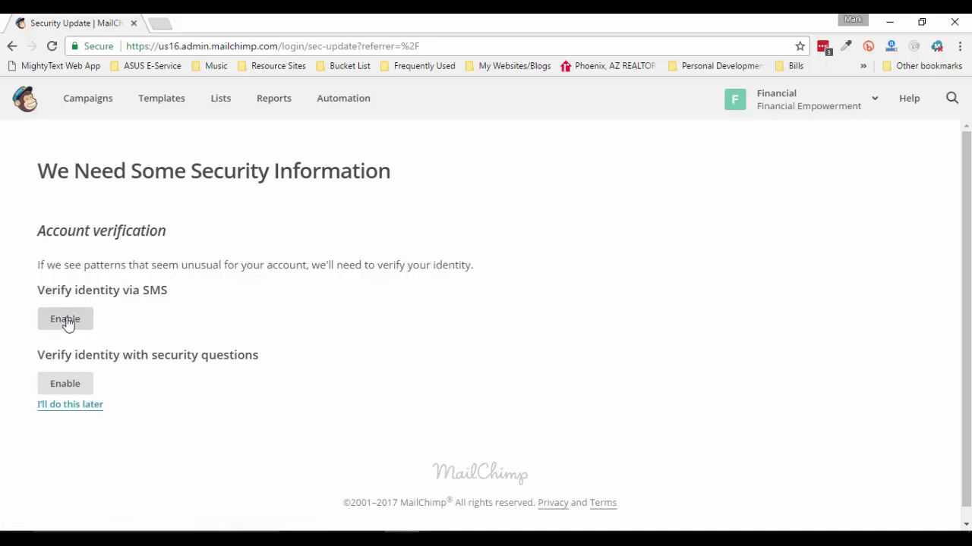
pyautogui.click(68, 409)
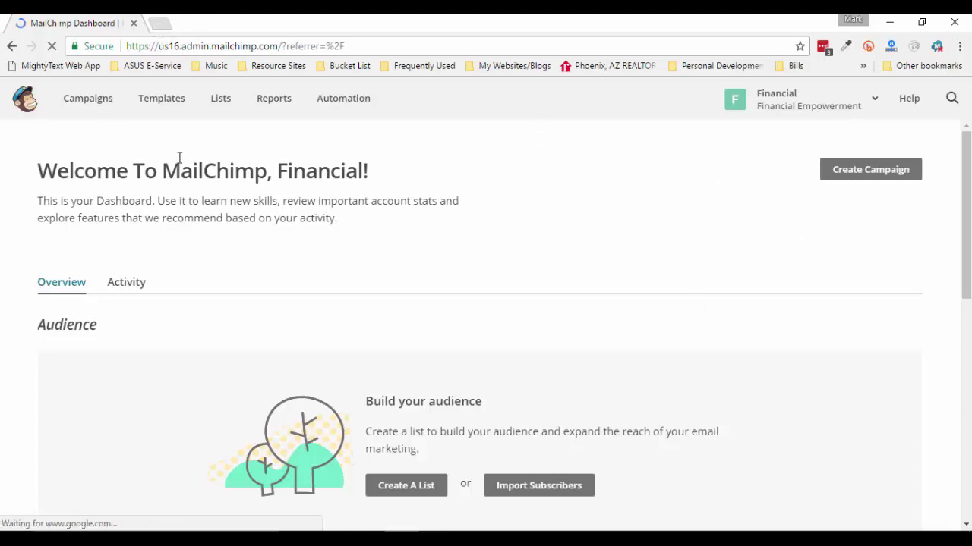
# Load the shared template link in a new tab and add the Welcome Email #1 template
pyautogui.click(160, 26)
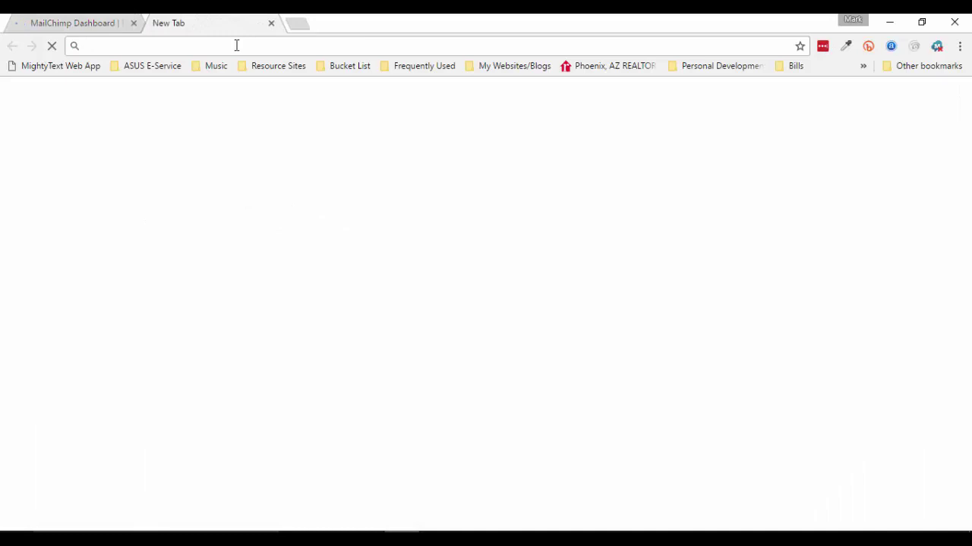
pyautogui.rightClick(237, 46)
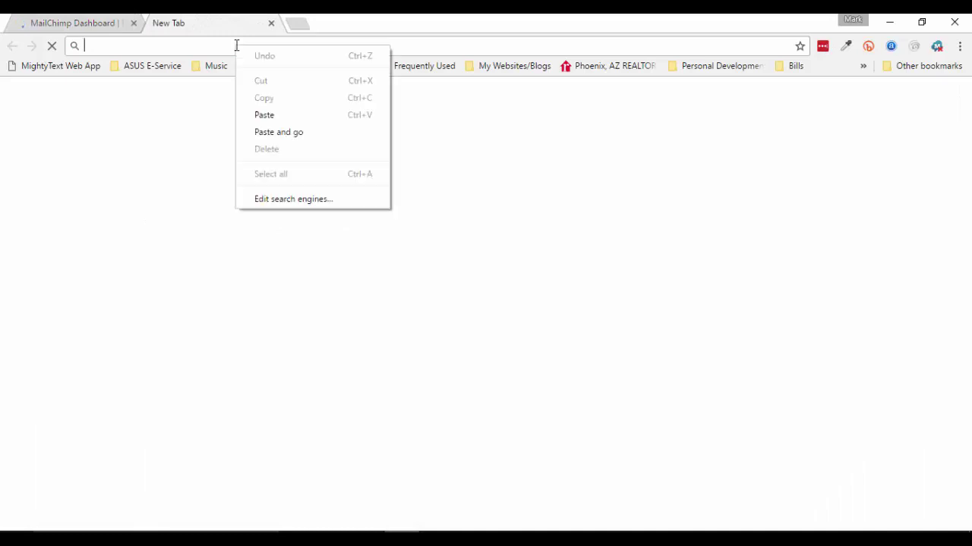
pyautogui.click(276, 118)
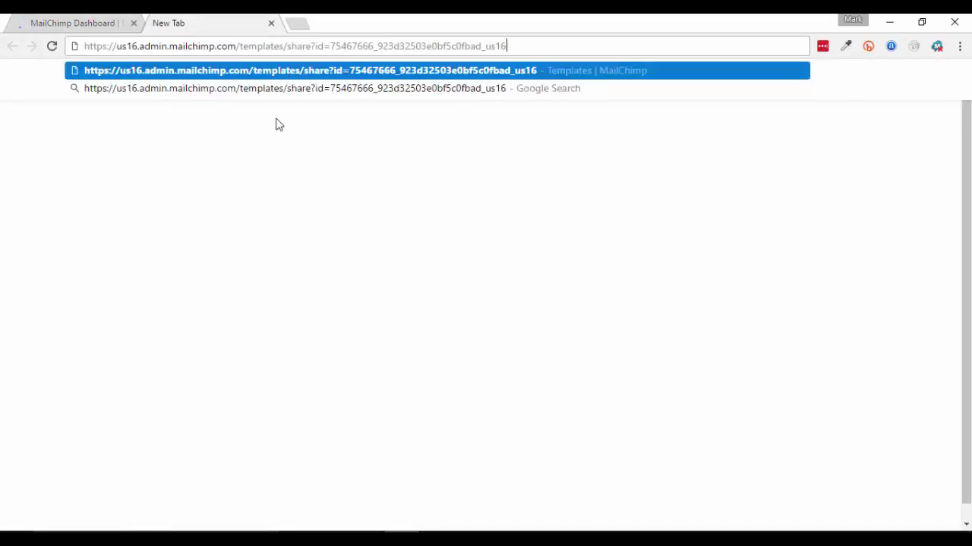
pyautogui.press('Return')
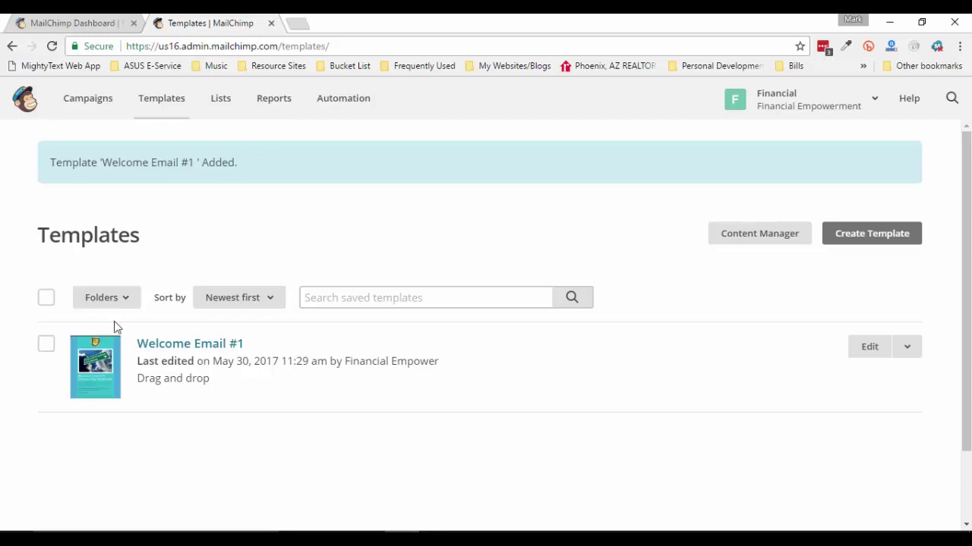
pyautogui.click(47, 345)
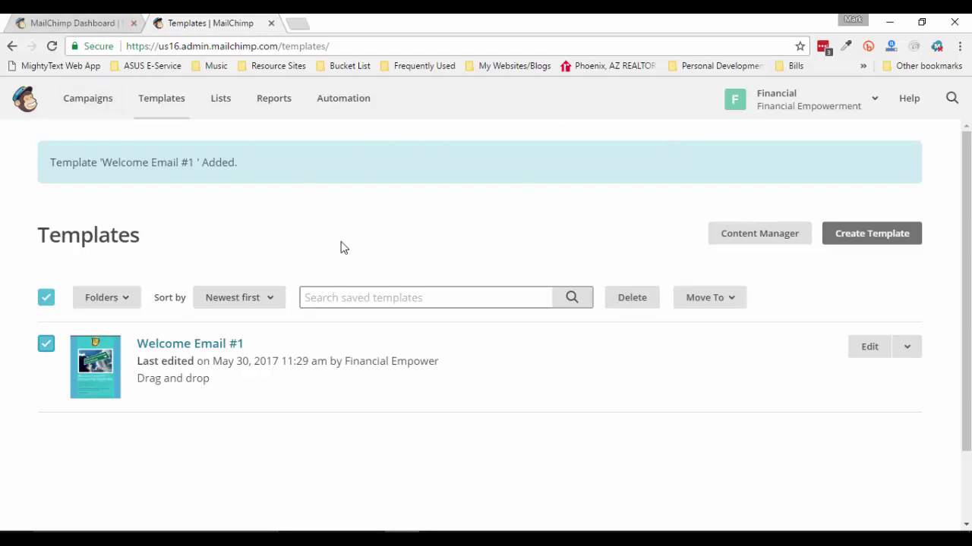
# Switch back between the dashboard and templates tabs, then go to the Lists page
pyautogui.click(72, 23)
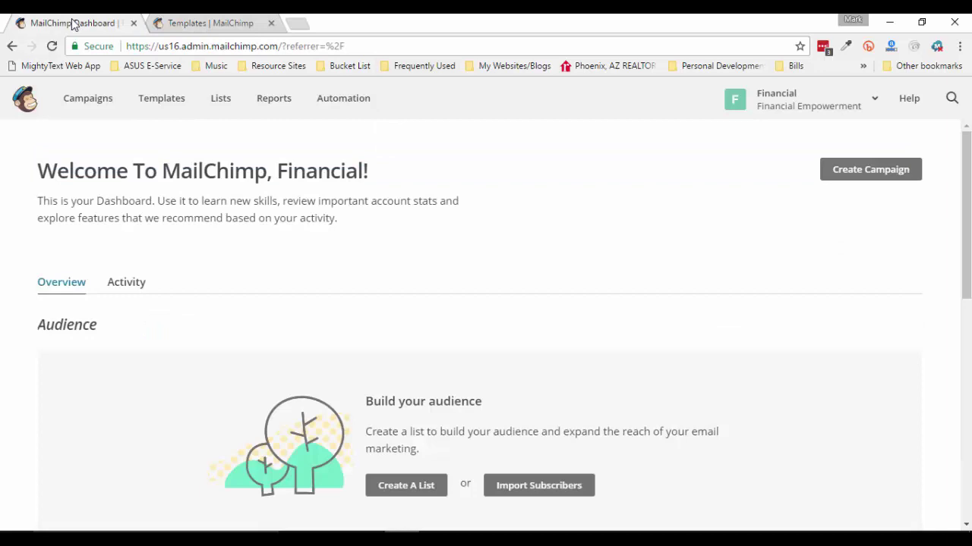
pyautogui.click(216, 24)
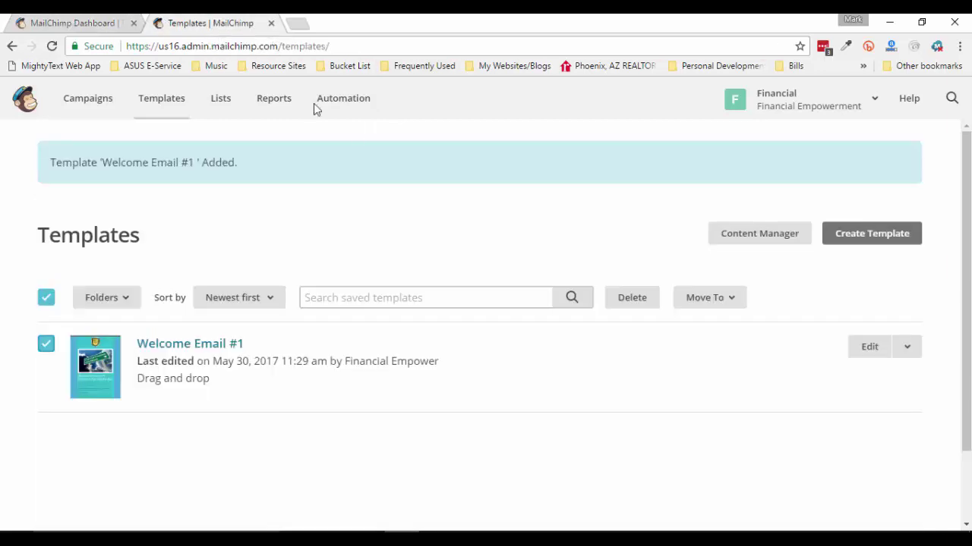
pyautogui.click(393, 42)
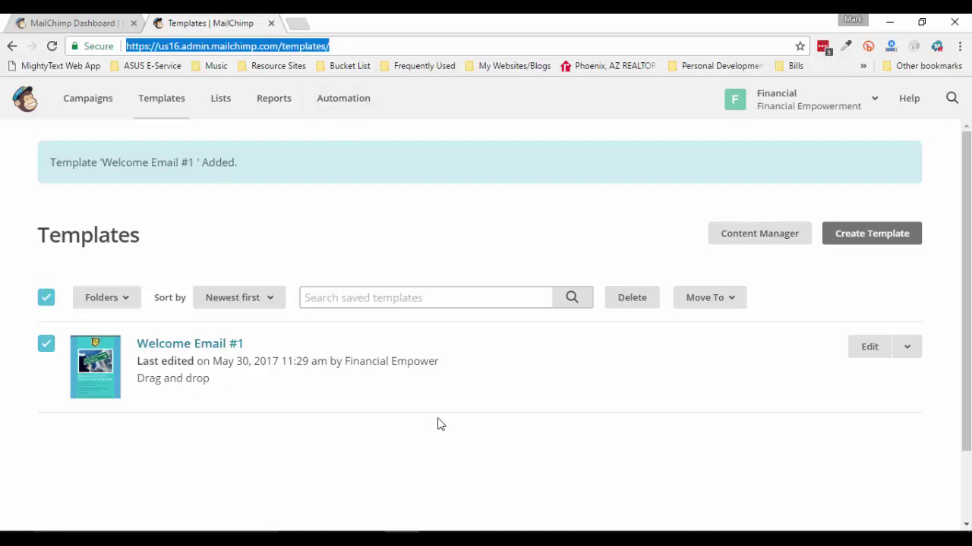
pyautogui.click(453, 441)
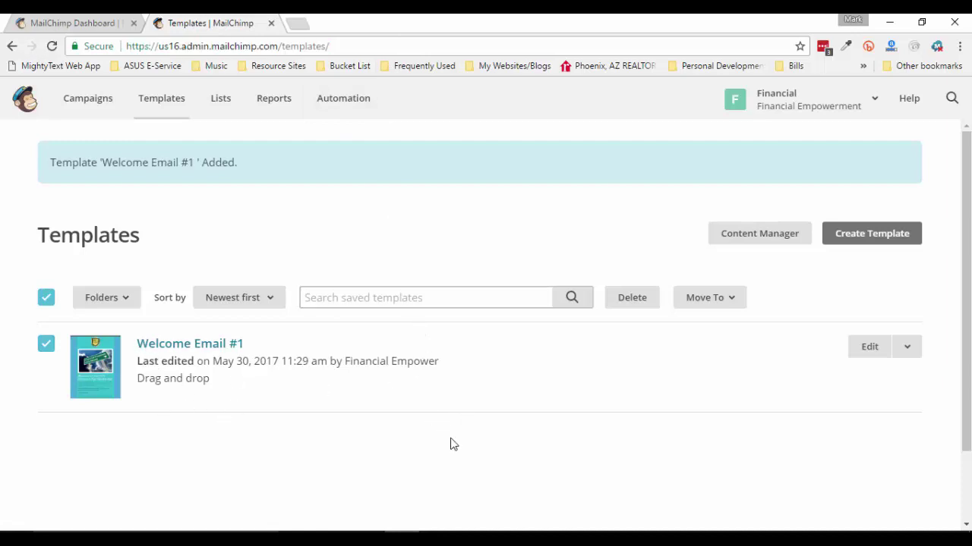
pyautogui.click(227, 108)
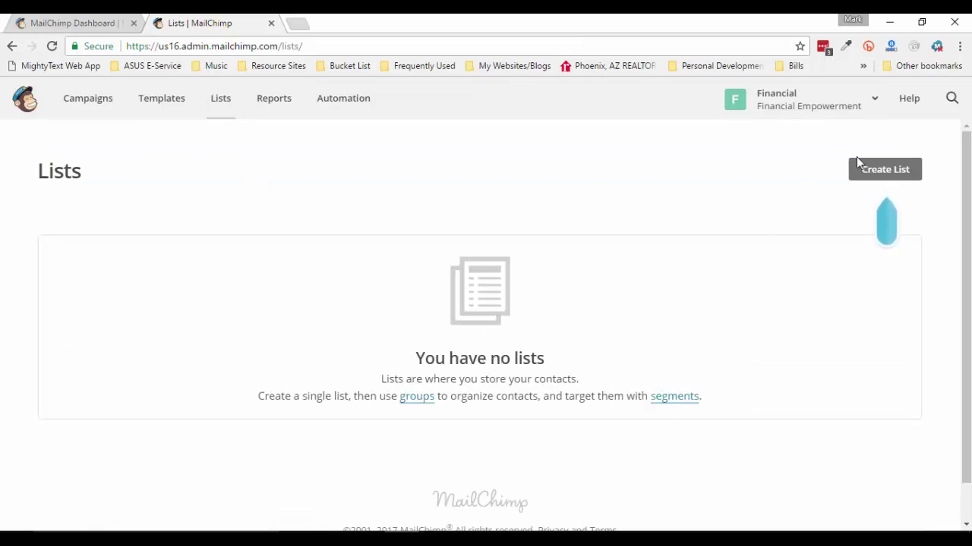
# Start a new list named 'FES Protection Plan Membership'
pyautogui.click(893, 174)
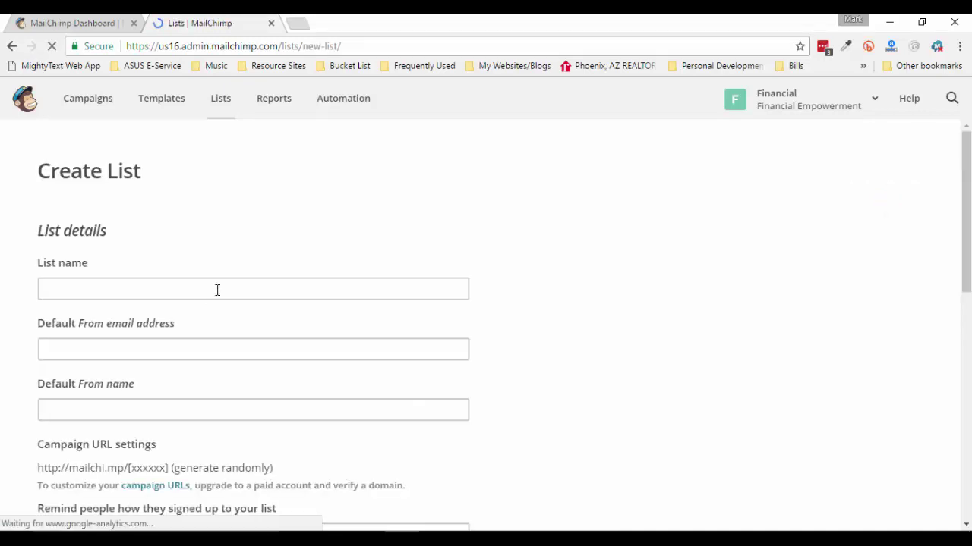
pyautogui.click(217, 291)
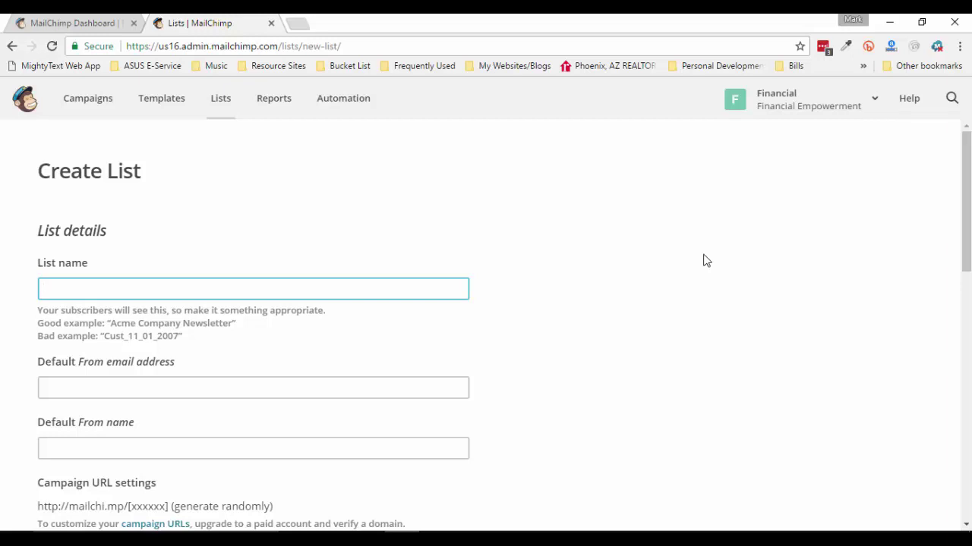
pyautogui.write('FES Protection Pl')
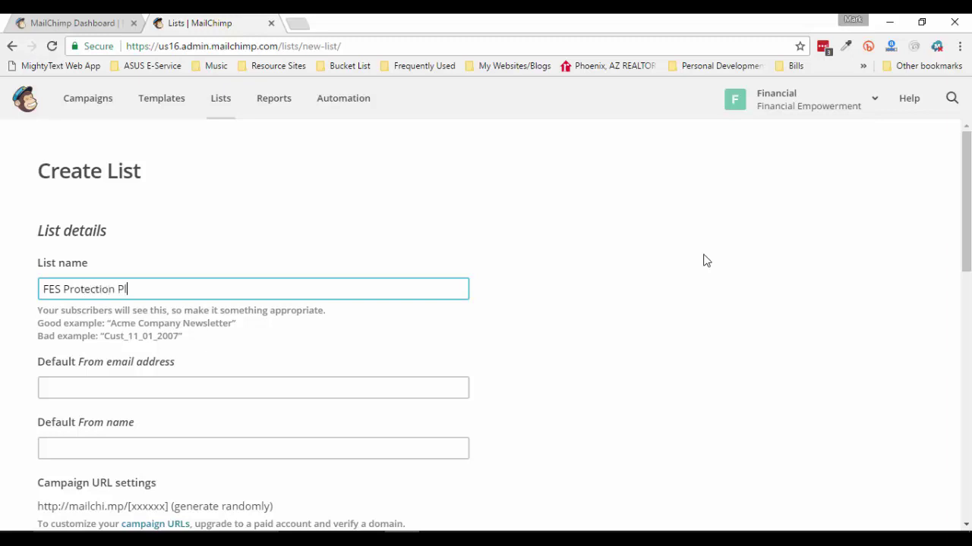
pyautogui.write('an Membership')
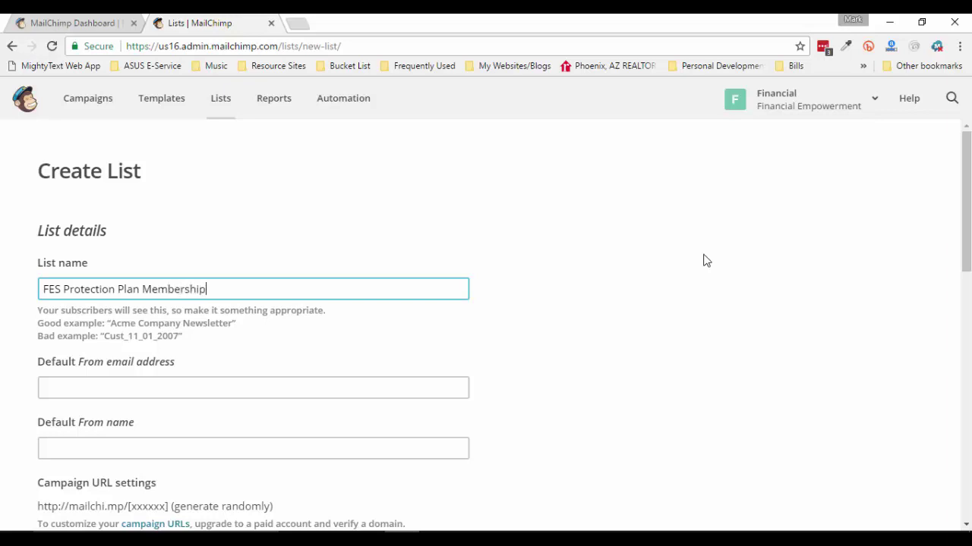
pyautogui.click(640, 299)
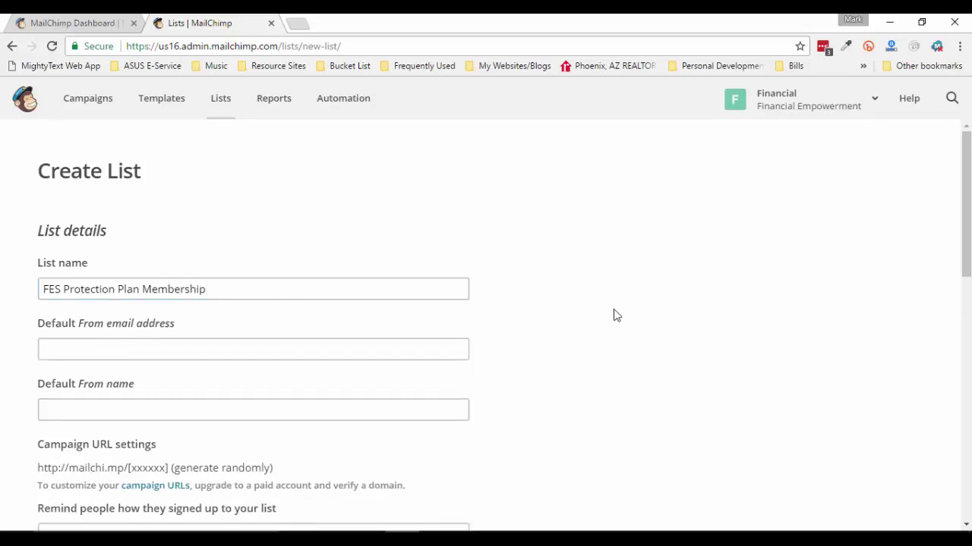
# Fill in the list's default sender e-mail address and the sender's name
pyautogui.click(285, 350)
pyautogui.scroll(-1, 592, 370)
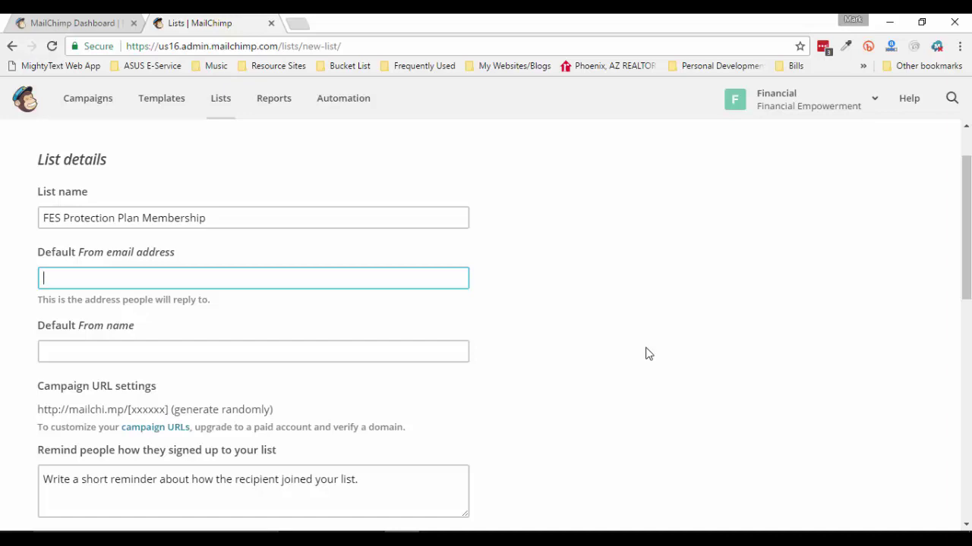
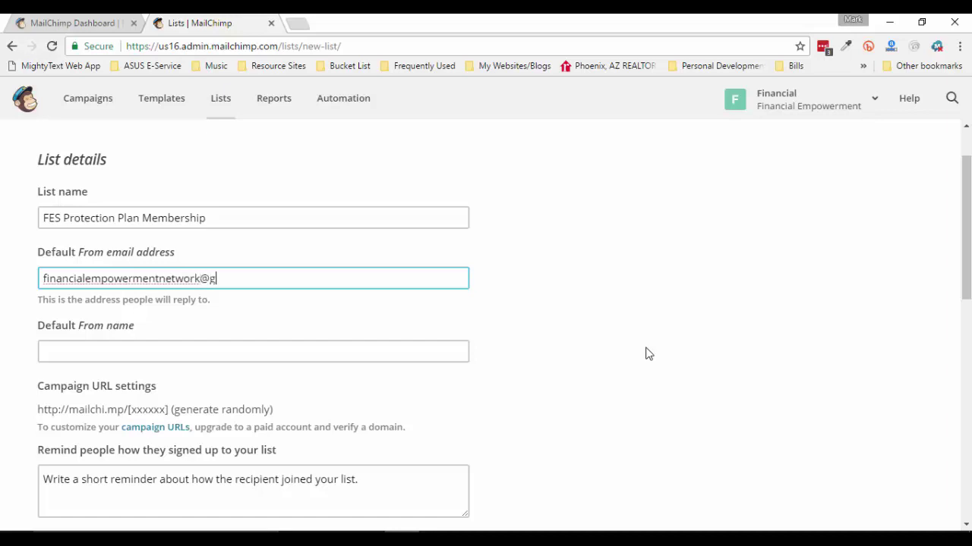
pyautogui.press('Tab')
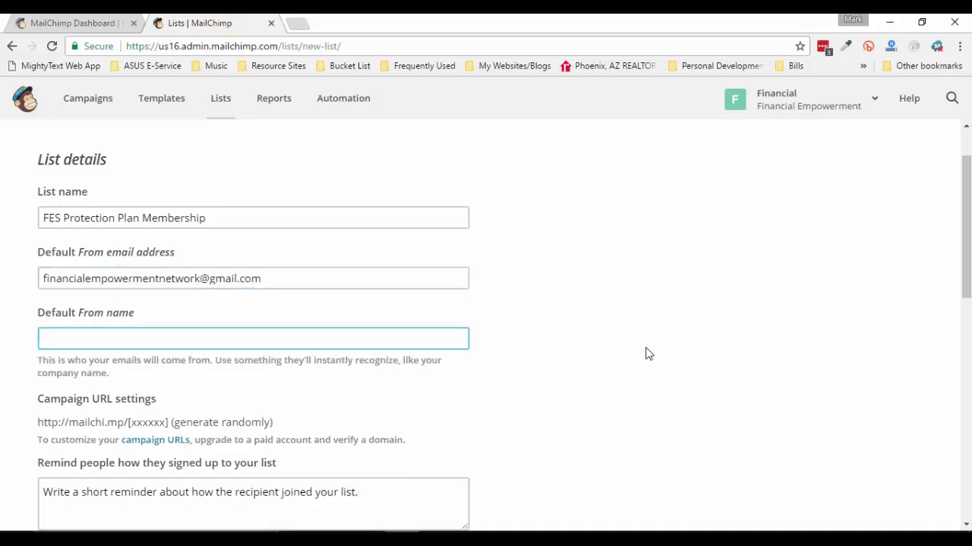
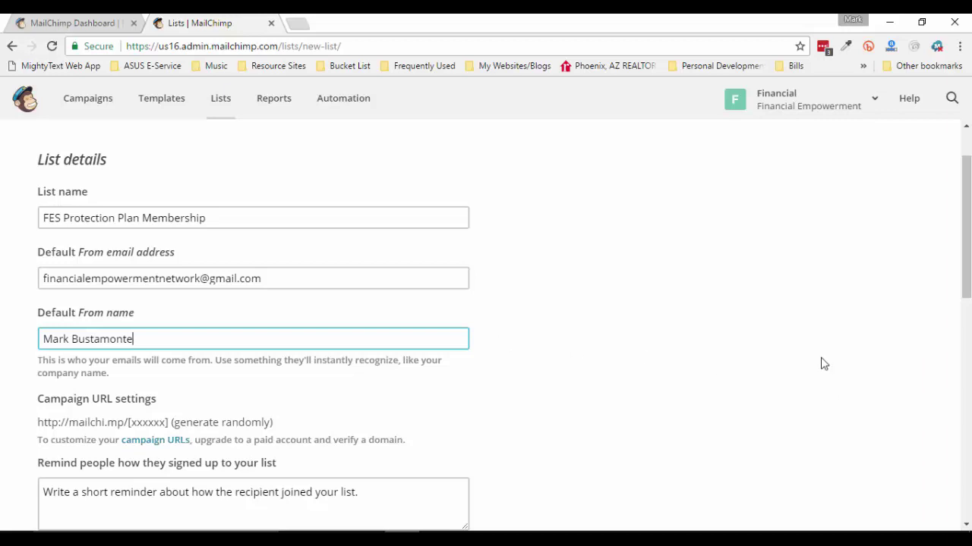
pyautogui.click(722, 326)
pyautogui.scroll(-2, 722, 326)
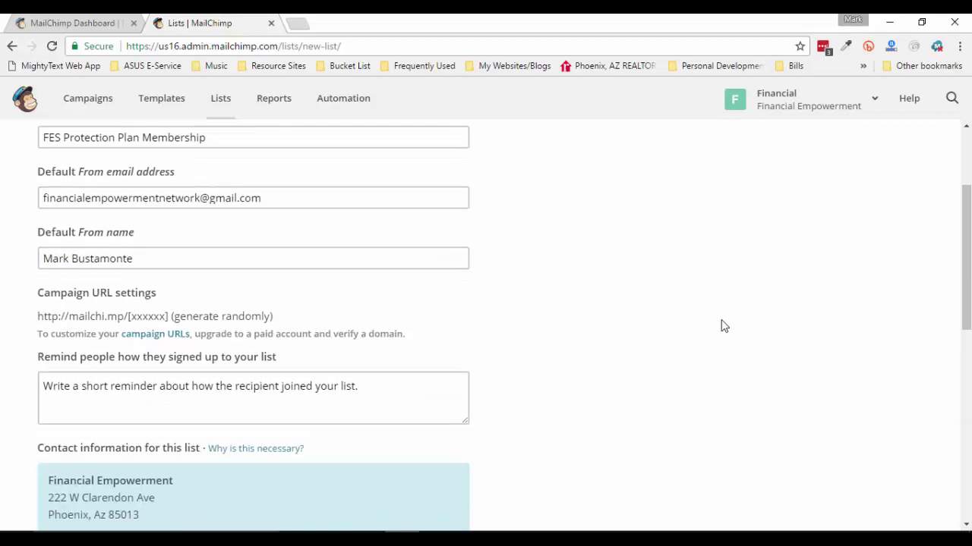
# Type the reminder's first sentence about being a VALUED FES Protection Plan member
pyautogui.click(394, 334)
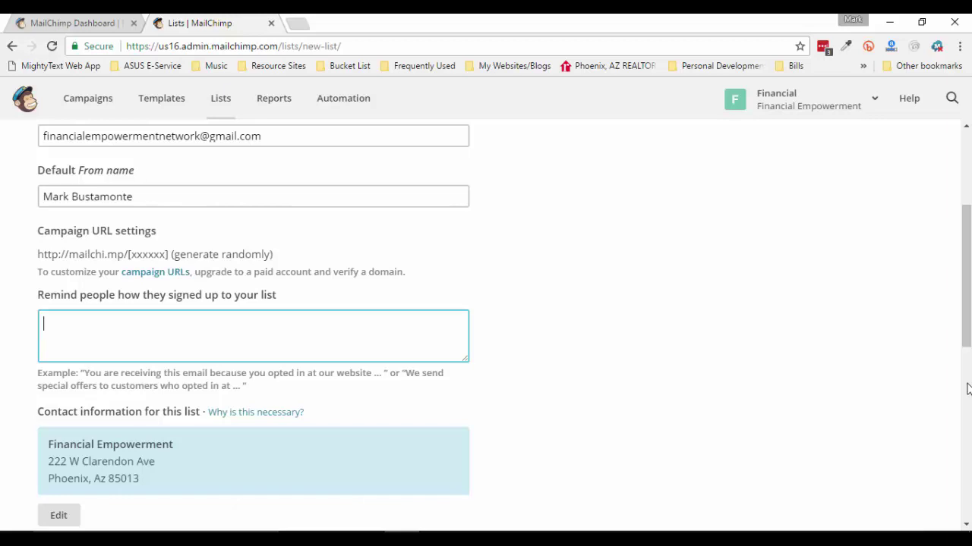
pyautogui.write('Y')
pyautogui.write('ou are')
pyautogui.write(' re')
pyautogui.write('c')
pyautogui.write('eive')
pyautogui.write('ing')
pyautogui.write(' thi')
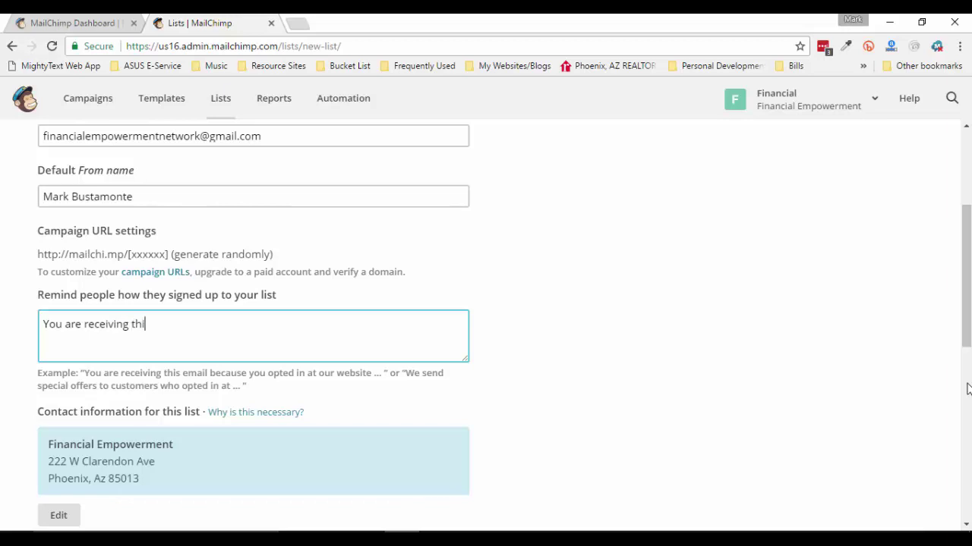
pyautogui.write('s email because')
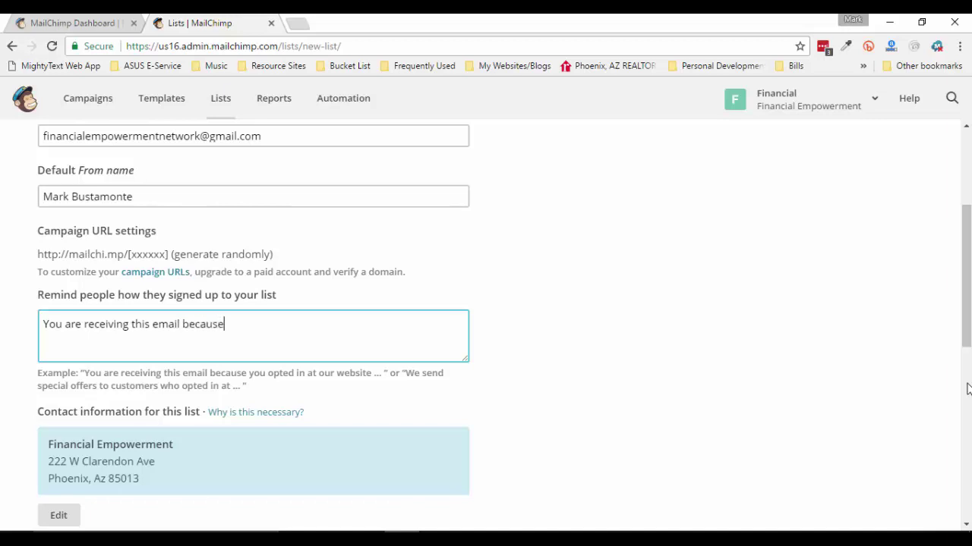
pyautogui.write(' you are a VALUED ')
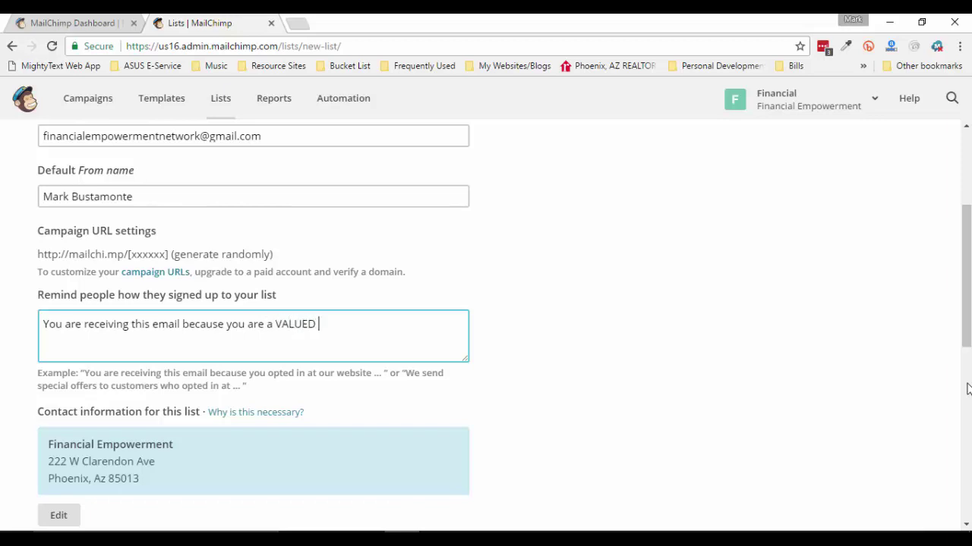
pyautogui.write('FES PorotectionPLan')
pyautogui.press('BackSpace')
pyautogui.press('BackSpace')
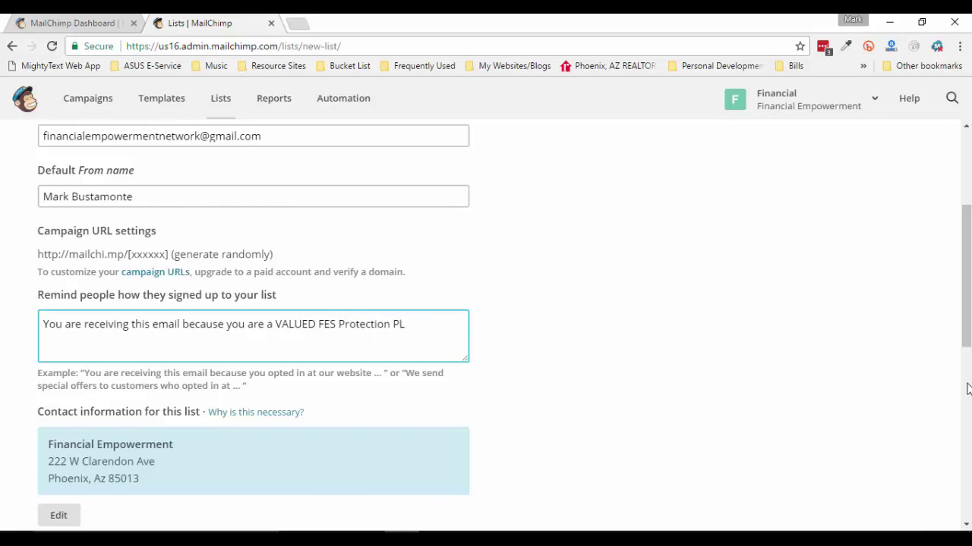
pyautogui.write('an member.')
# Add a second line: 1 to 2 weekly emails of VALUABLE information to restore your credit and MORE
pyautogui.press('Return')
pyautogui.write('You will')
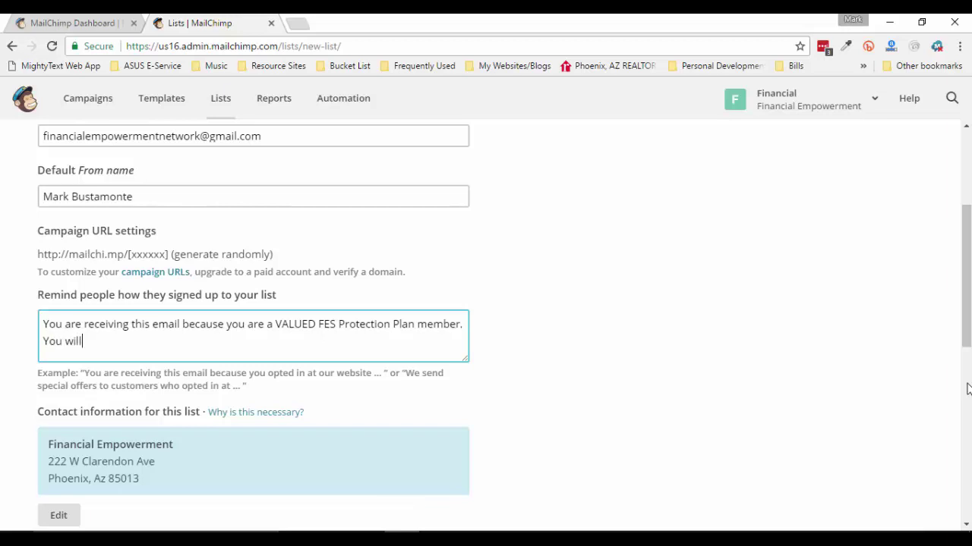
pyautogui.write(' receive 1 to 2 em')
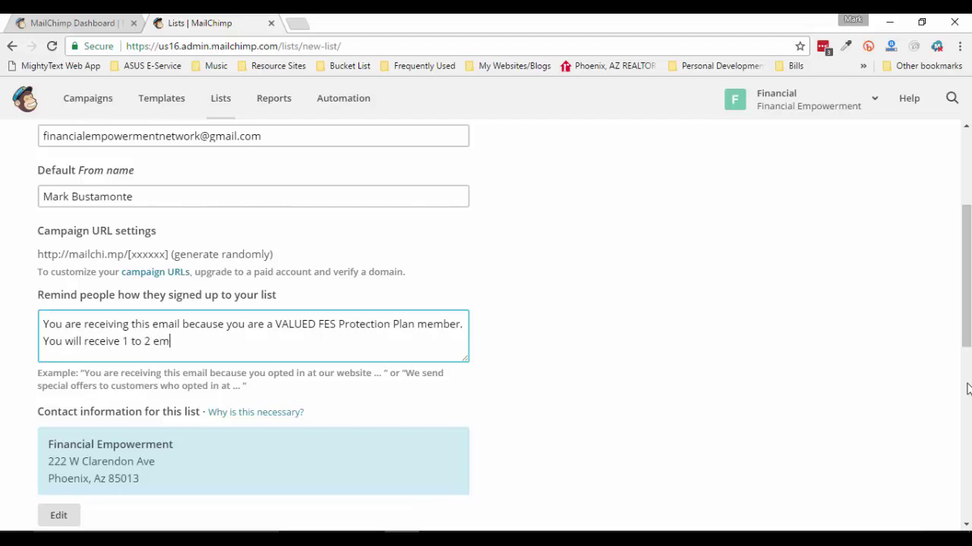
pyautogui.write('ails per week with VA')
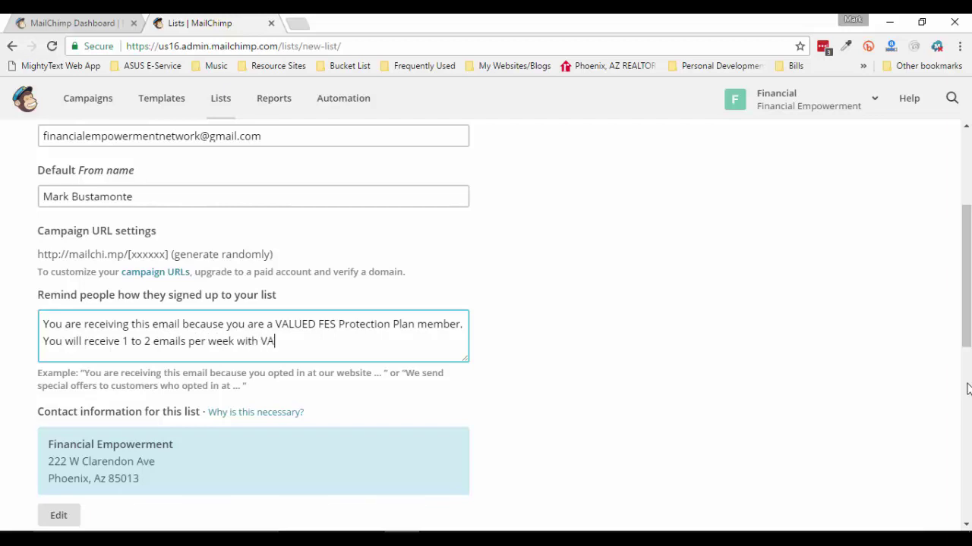
pyautogui.write('LUABLE informat')
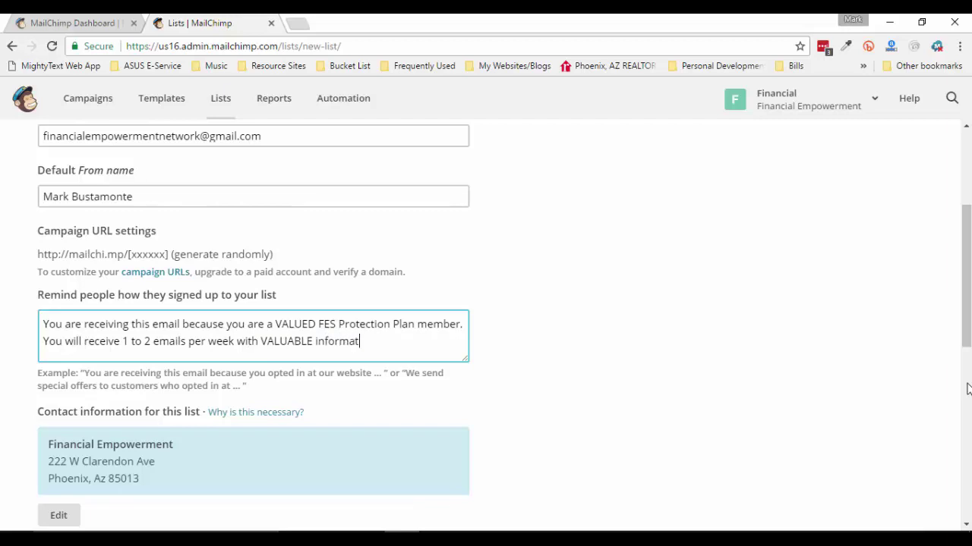
pyautogui.write('ion to help yu')
pyautogui.press('BackSpace')
pyautogui.write('ou restore')
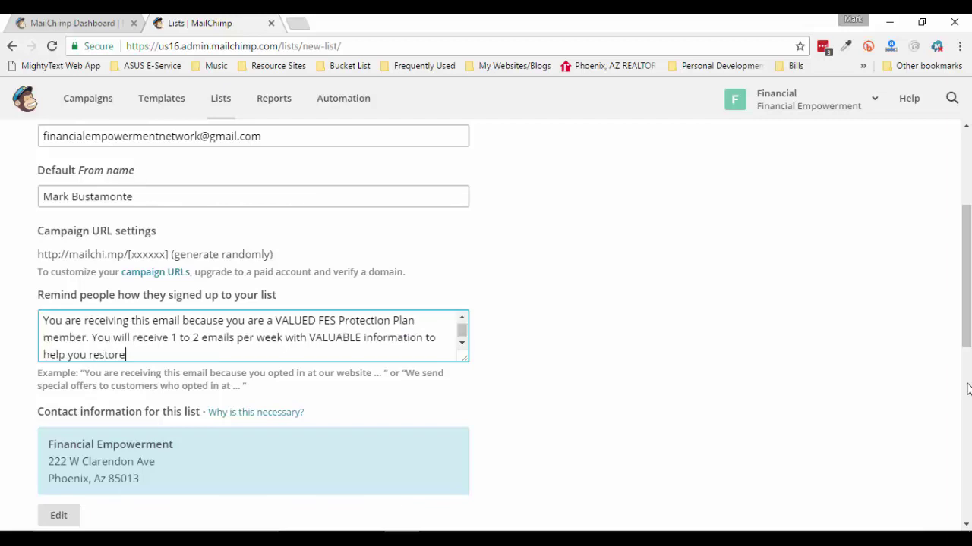
pyautogui.write(' your credit an')
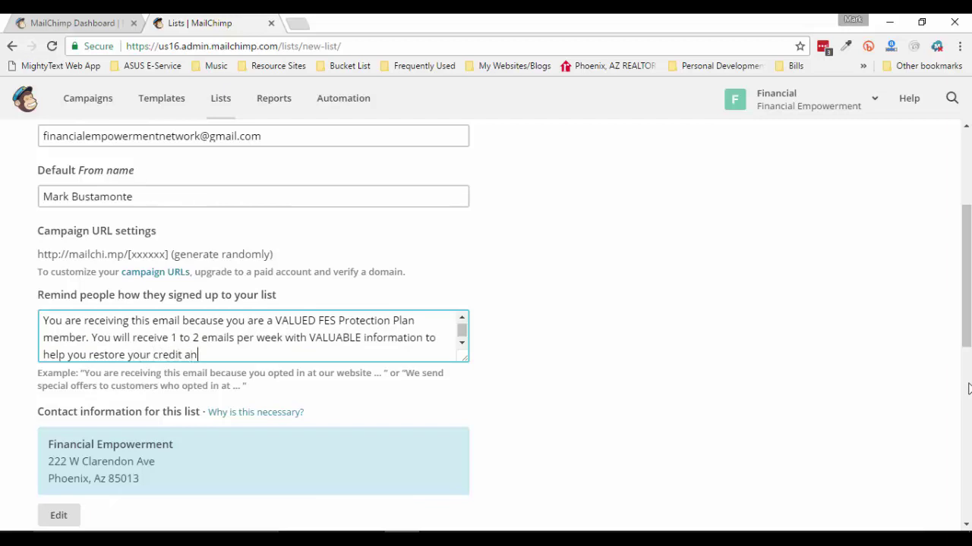
pyautogui.write('d MORE!')
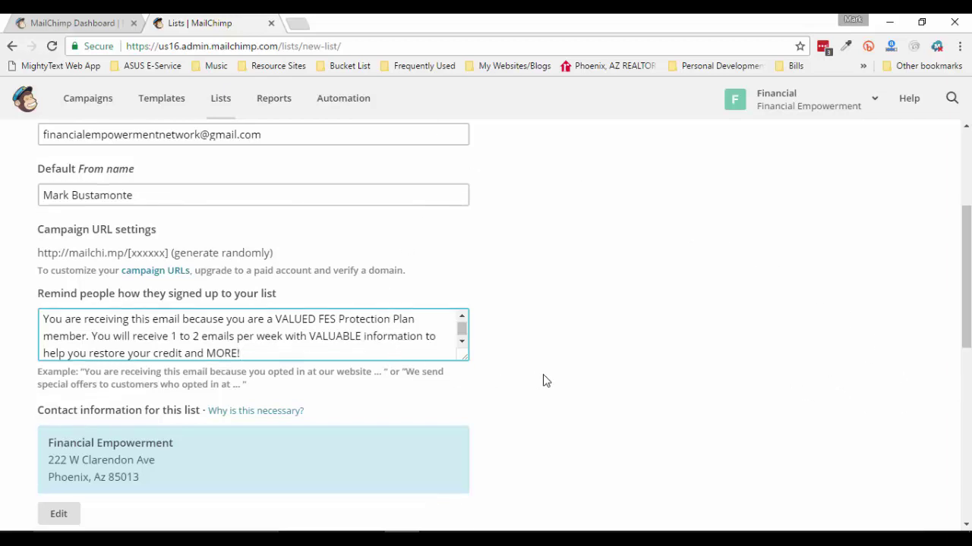
# Turn on one-by-one notifications for unsubscribes
pyautogui.scroll(-2, 542, 379)
pyautogui.scroll(-1, 584, 345)
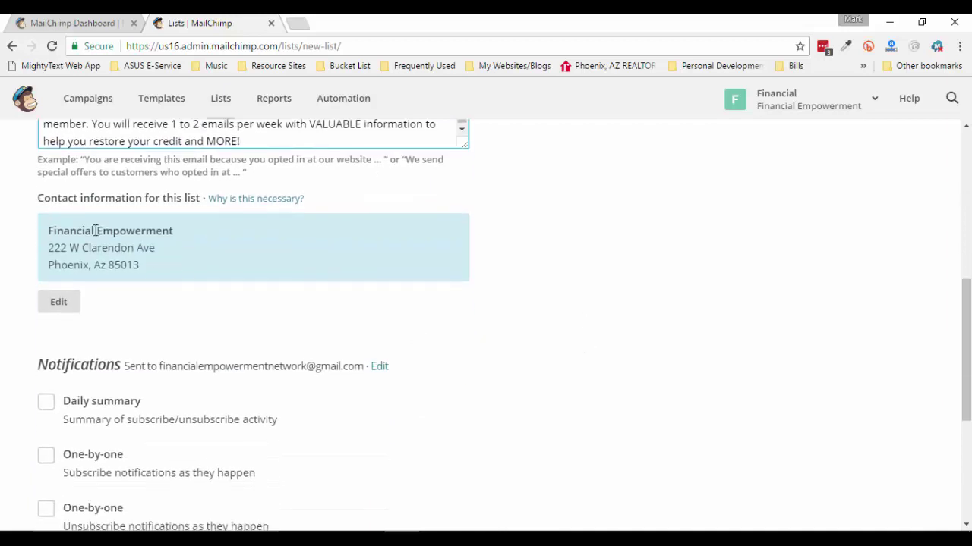
pyautogui.scroll(-1, 160, 287)
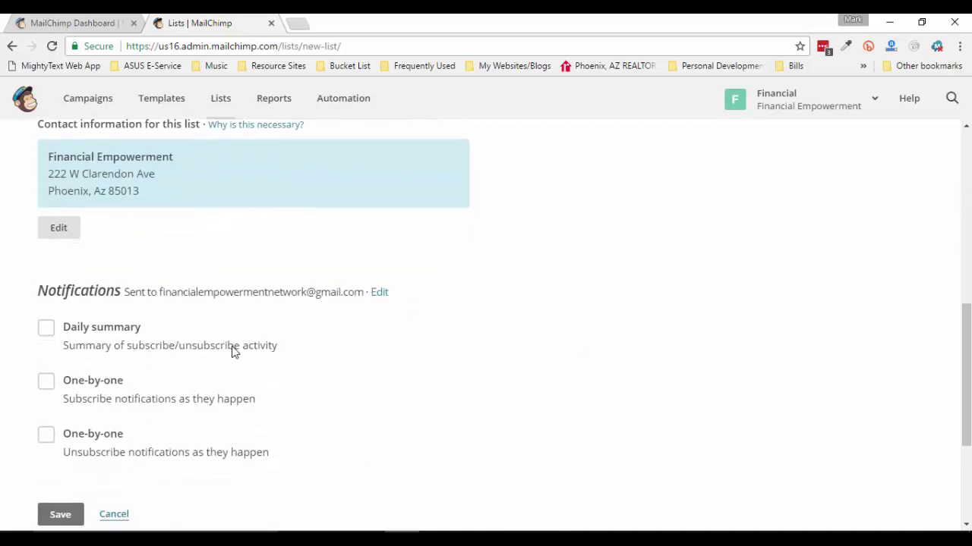
pyautogui.scroll(-2, 160, 380)
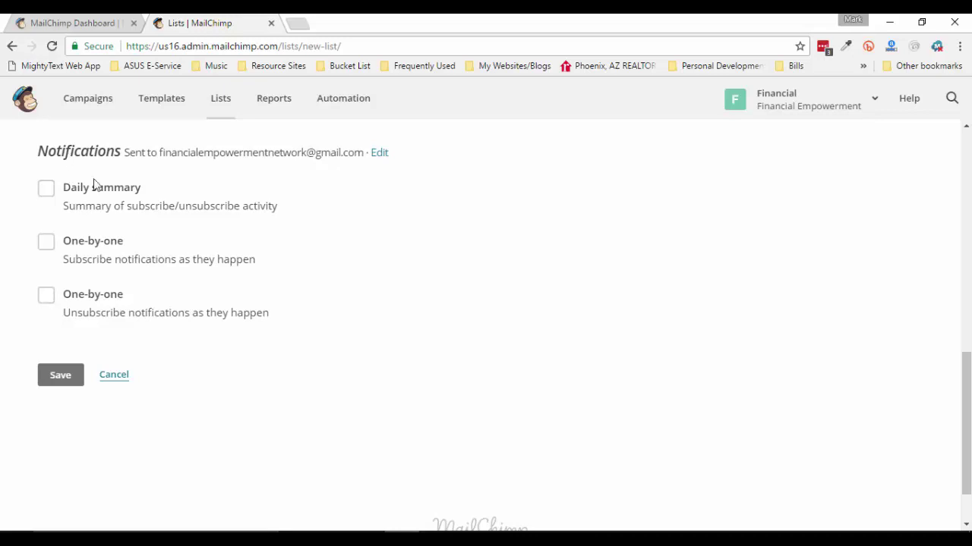
pyautogui.click(48, 298)
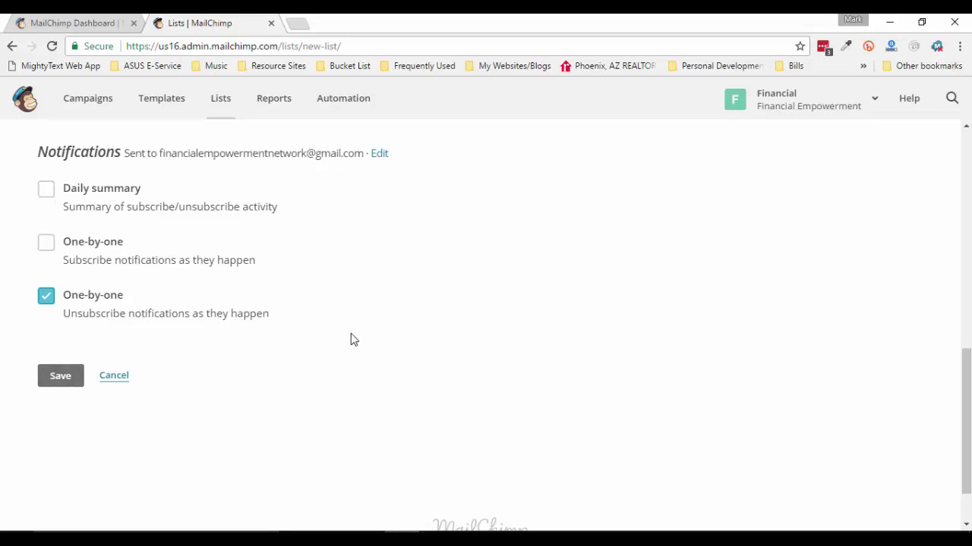
# Save the new list, view it on the Lists page, and open the Automation section
pyautogui.scroll(2, 351, 339)
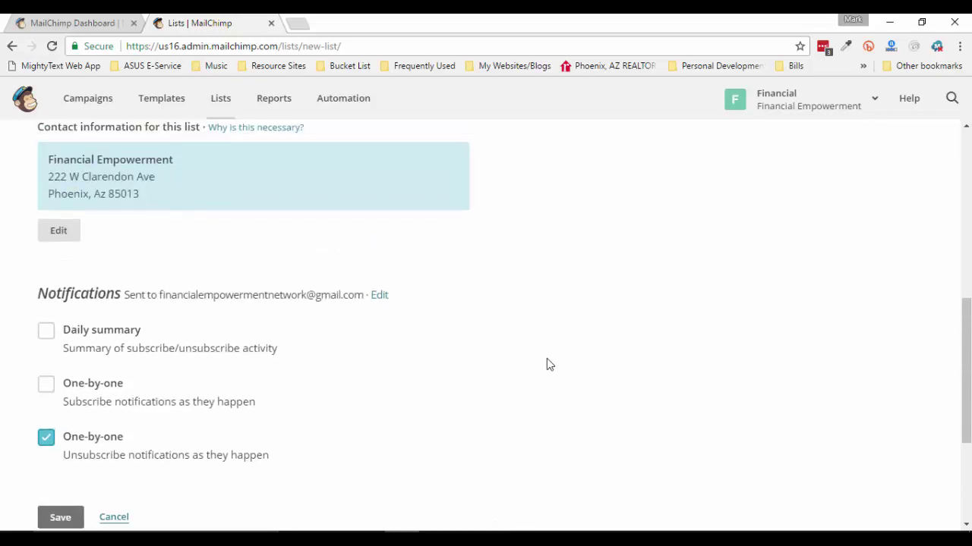
pyautogui.scroll(2, 548, 364)
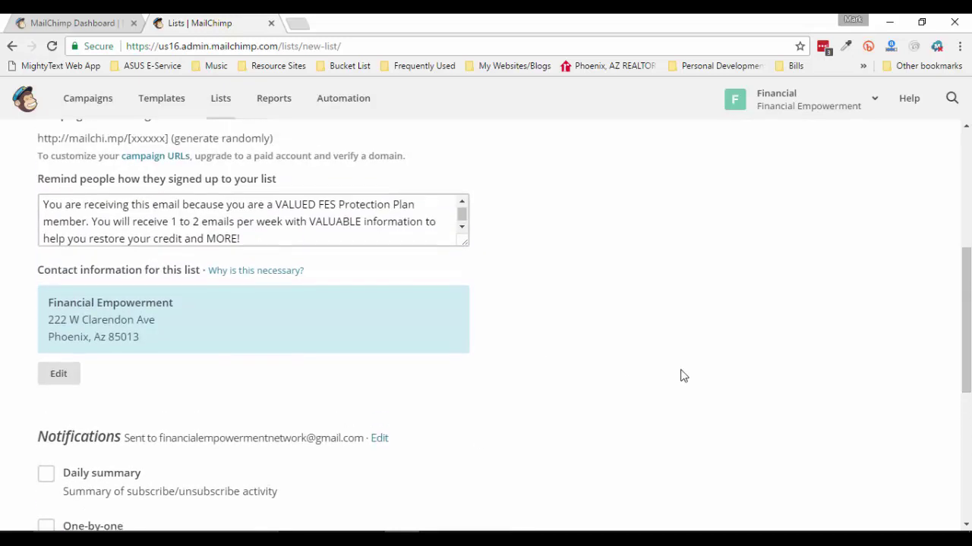
pyautogui.scroll(3, 681, 375)
pyautogui.scroll(1, 681, 376)
pyautogui.scroll(-10, 681, 376)
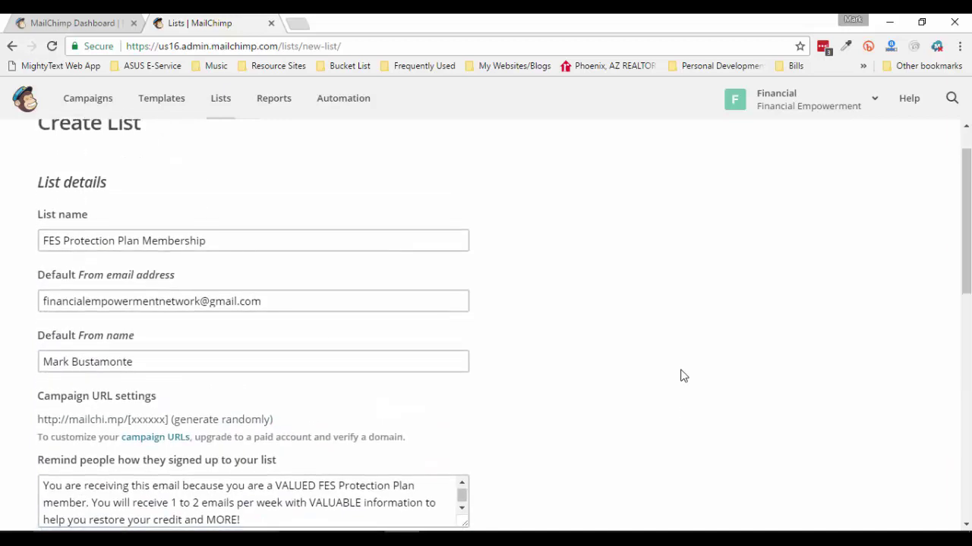
pyautogui.scroll(-2, 681, 375)
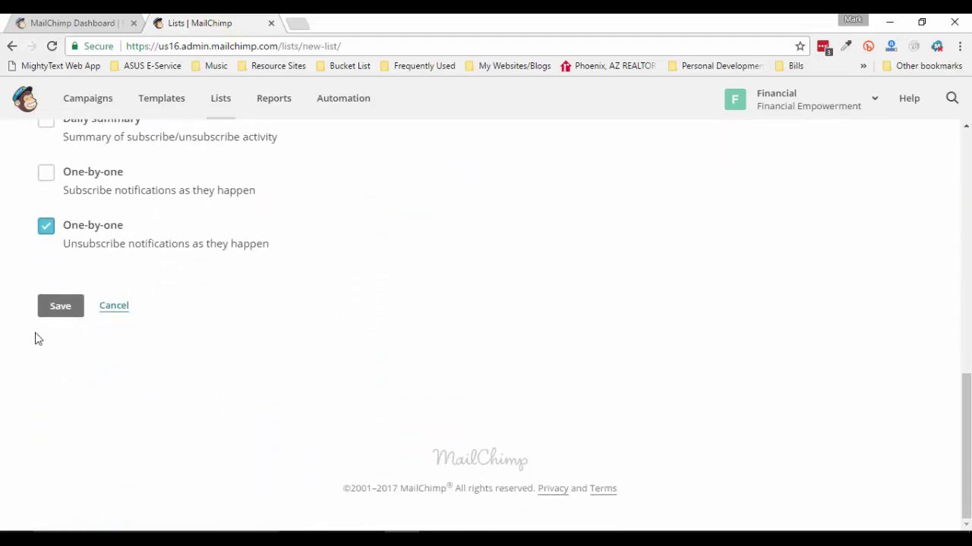
pyautogui.click(60, 308)
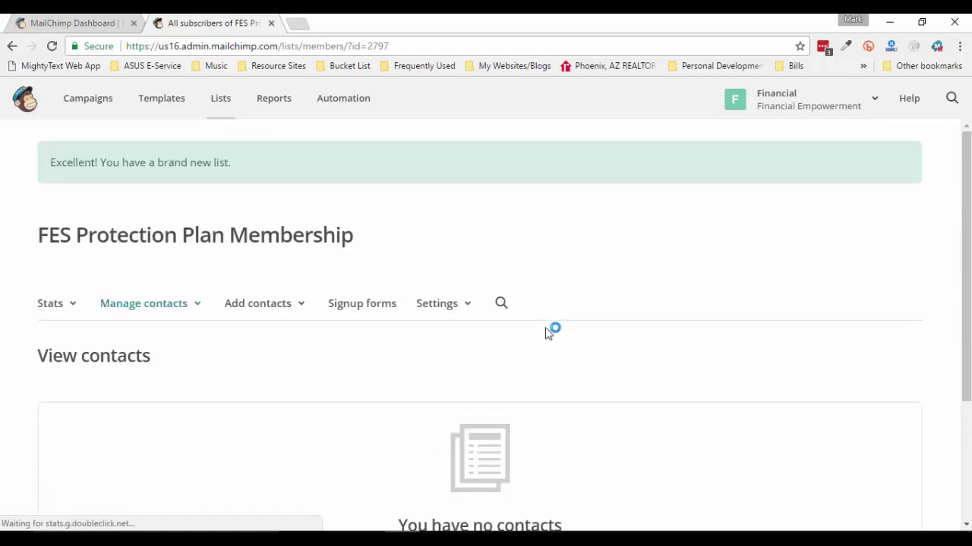
pyautogui.click(220, 108)
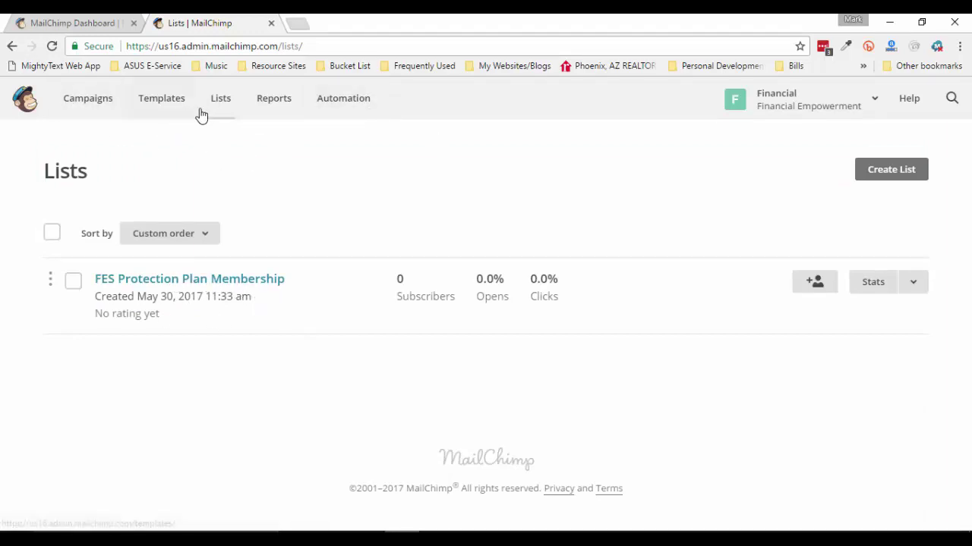
pyautogui.click(345, 108)
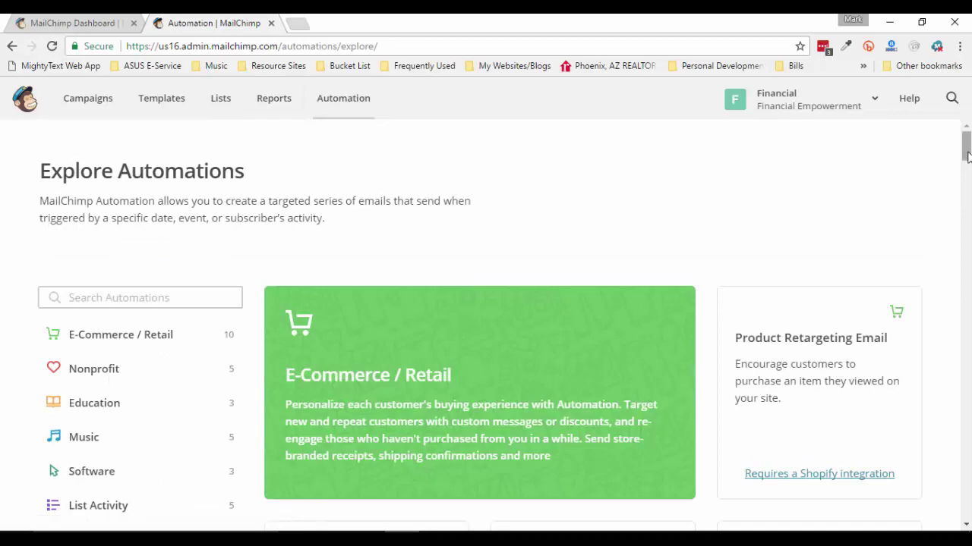
# Scroll the Explore Automations page down to the Custom Event Workflow card
pyautogui.scroll(-2, 968, 271)
pyautogui.scroll(-20, 968, 271)
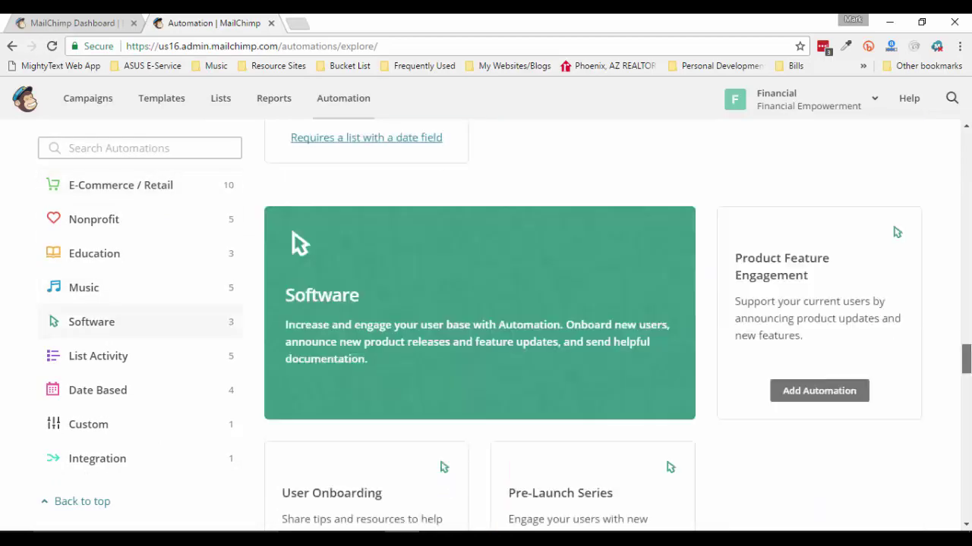
pyautogui.scroll(-6, 593, 326)
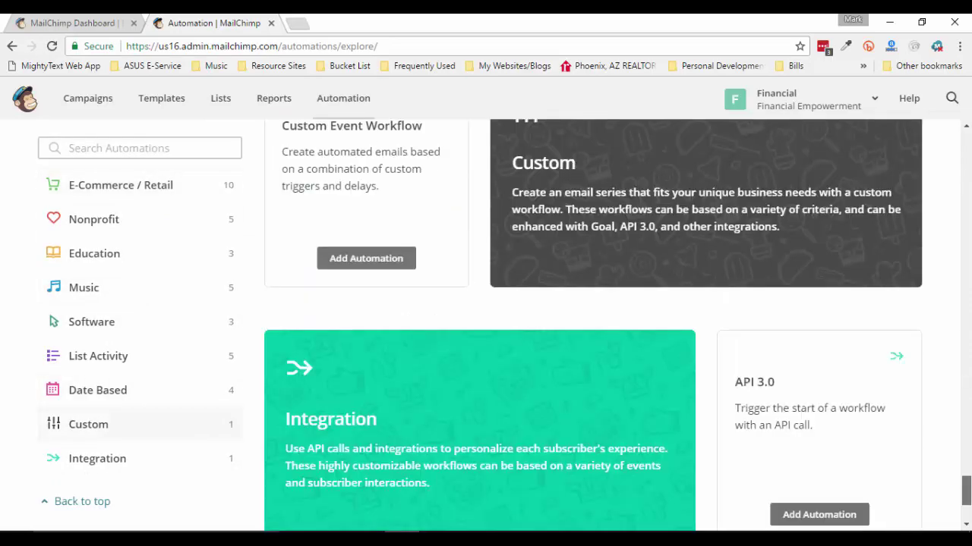
pyautogui.scroll(2, 916, 447)
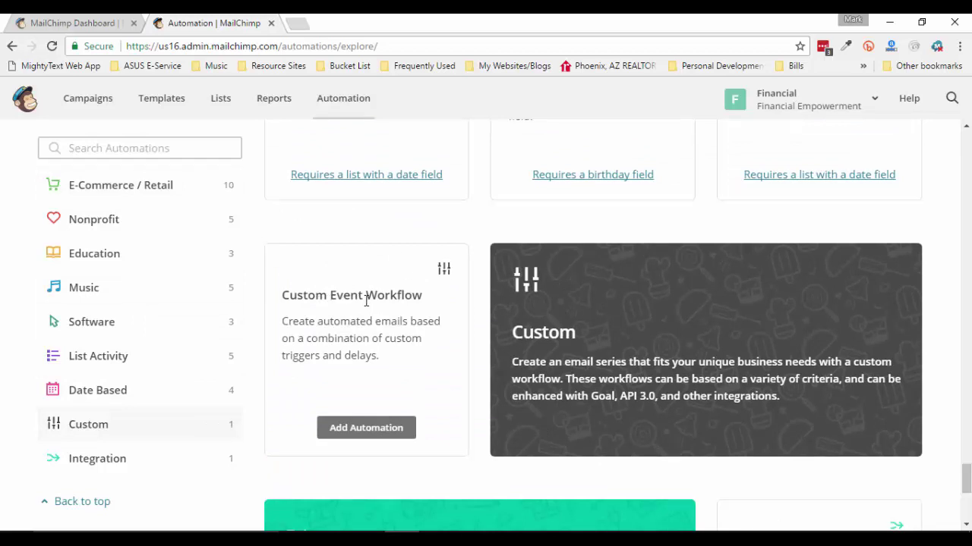
# Add a Custom Event Workflow named 'FES PPM Customer Follow Up' for the FES Protection Plan Membership list
pyautogui.click(372, 431)
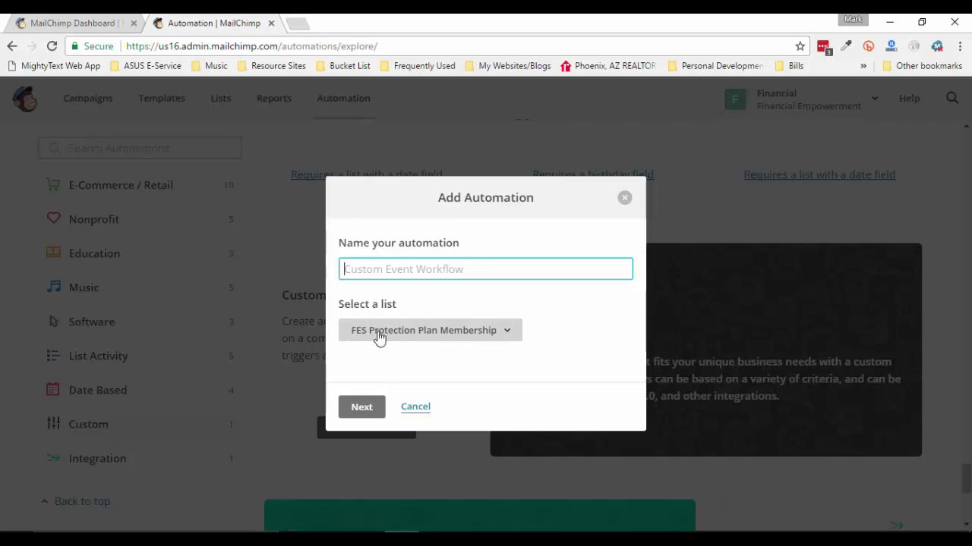
pyautogui.click(502, 334)
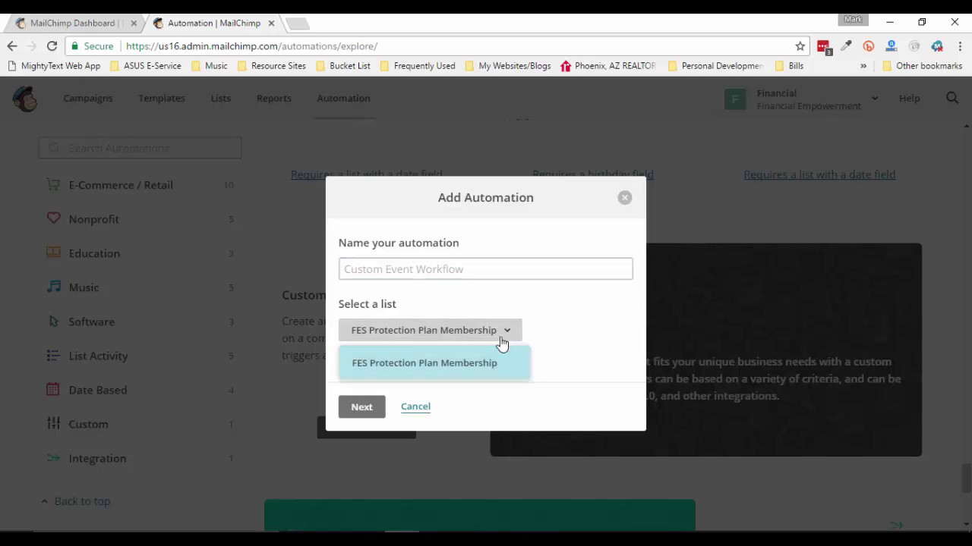
pyautogui.click(457, 370)
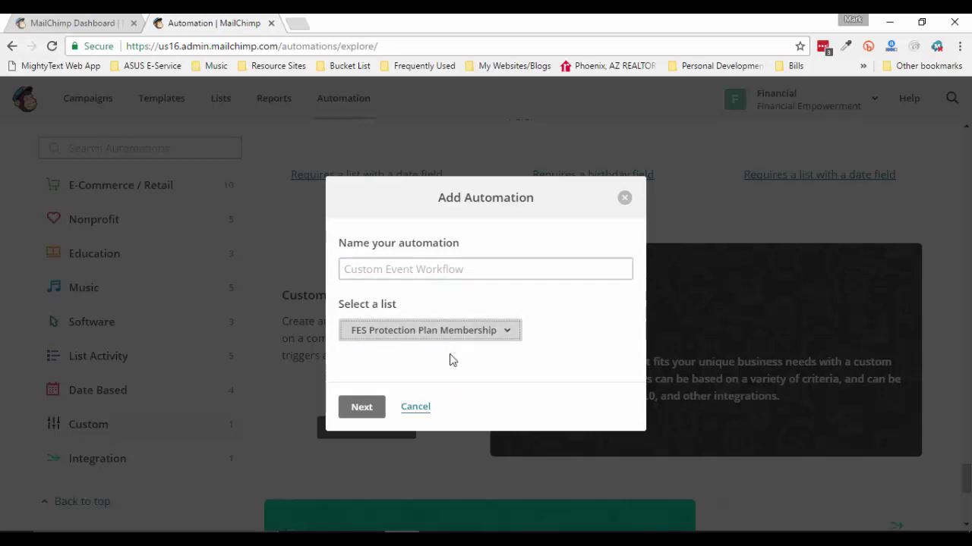
pyautogui.click(409, 271)
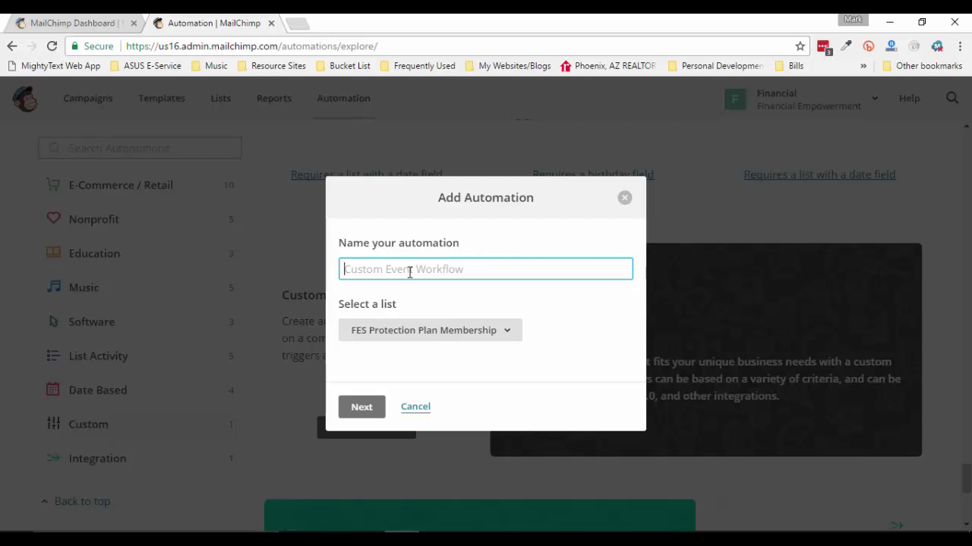
pyautogui.write('FES ')
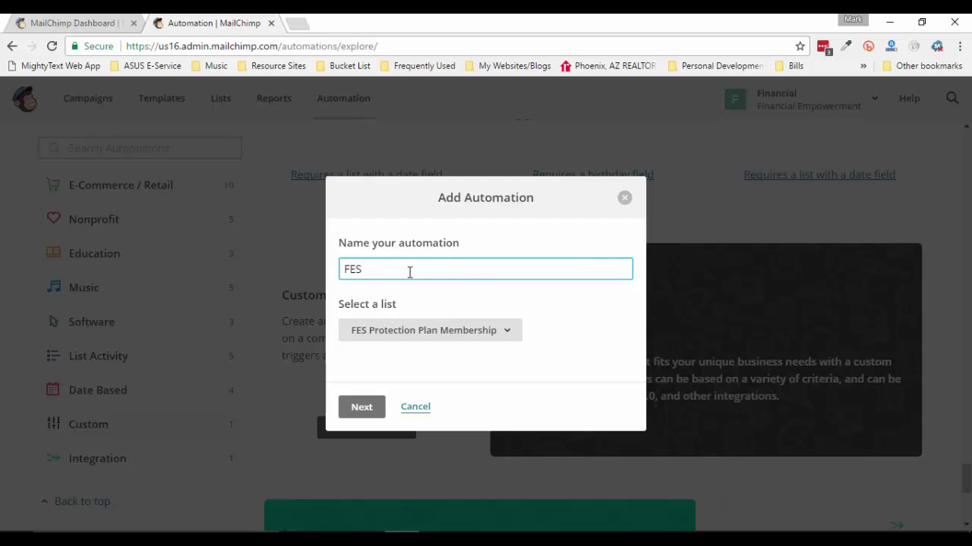
pyautogui.write('PPM Customer ')
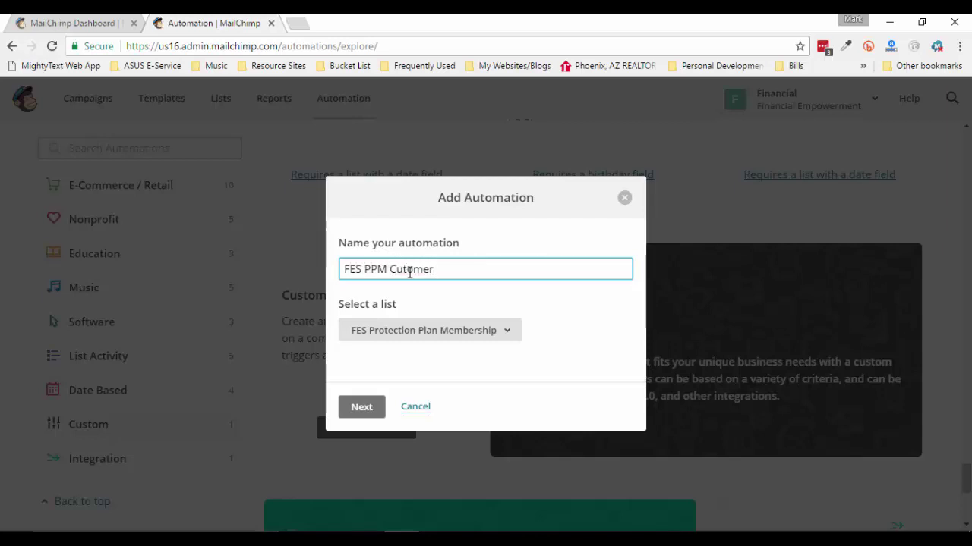
pyautogui.write('Follow Up')
pyautogui.rightClick(414, 271)
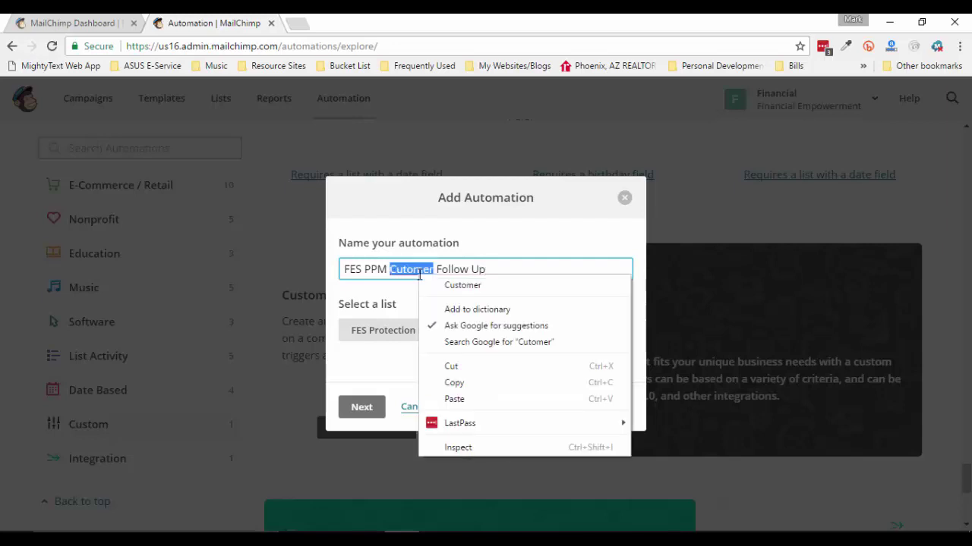
pyautogui.click(441, 285)
pyautogui.click(545, 274)
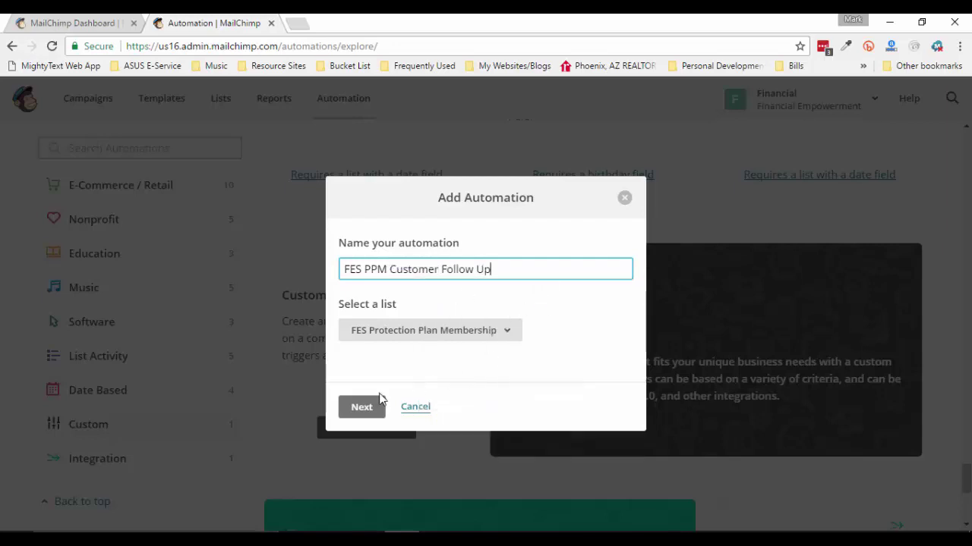
pyautogui.click(360, 409)
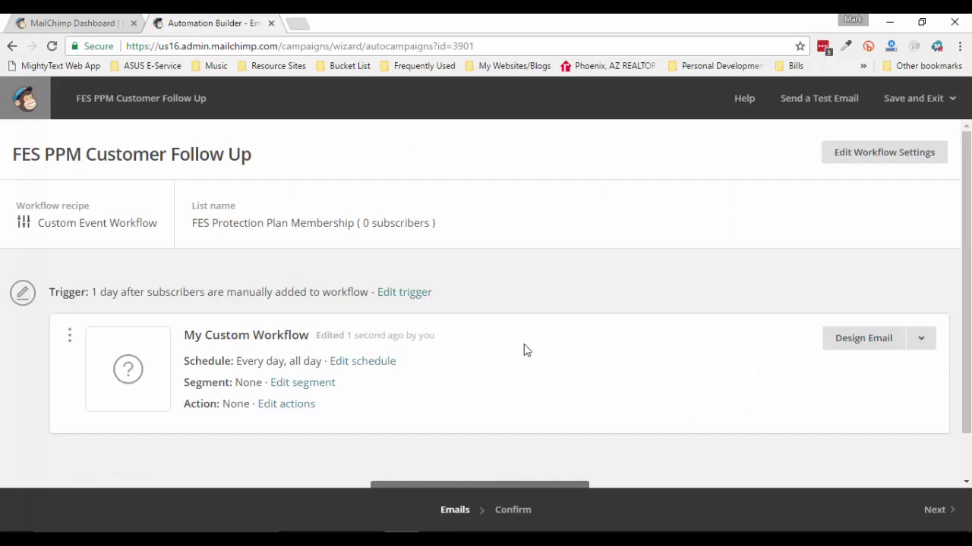
pyautogui.scroll(-1, 524, 349)
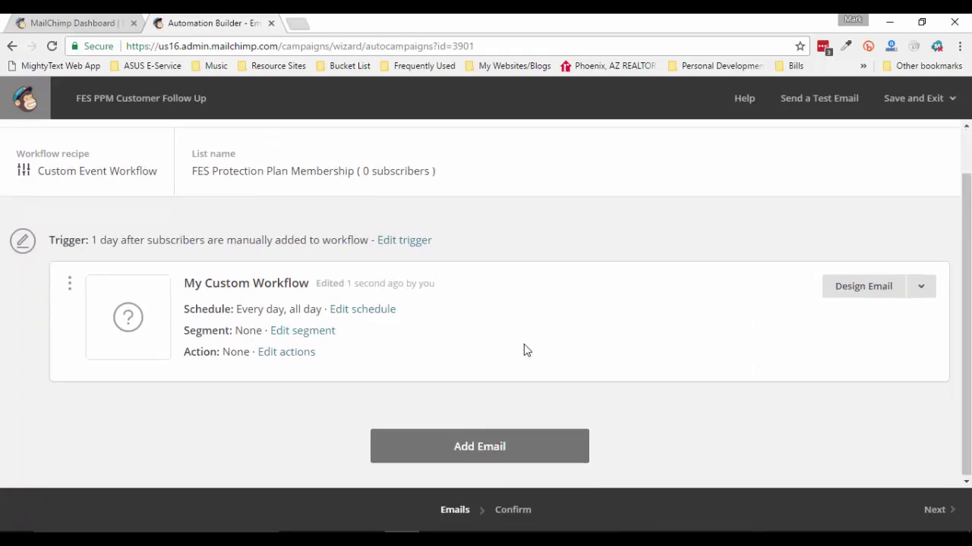
pyautogui.scroll(1, 524, 349)
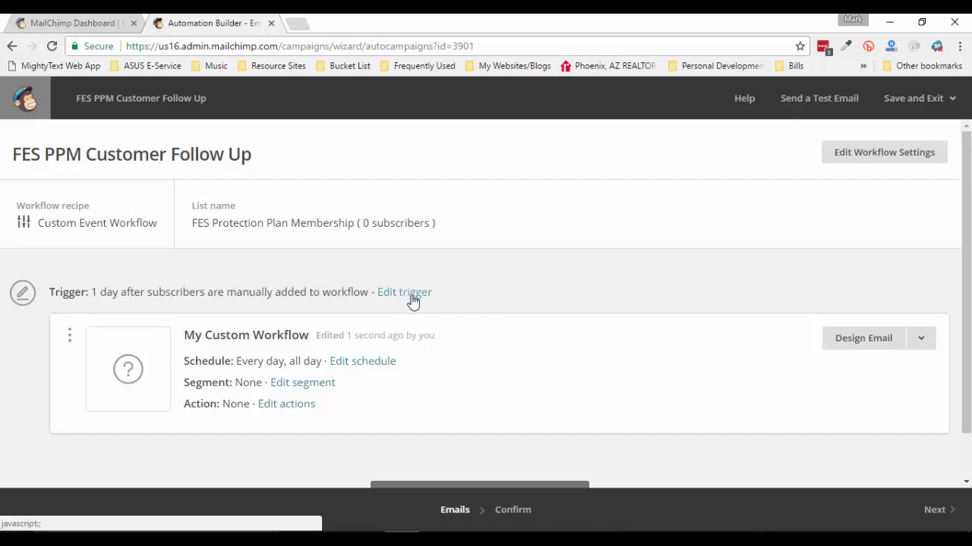
# Change the trigger delay from 1 day to immediately after subscribers are manually added
pyautogui.click(404, 293)
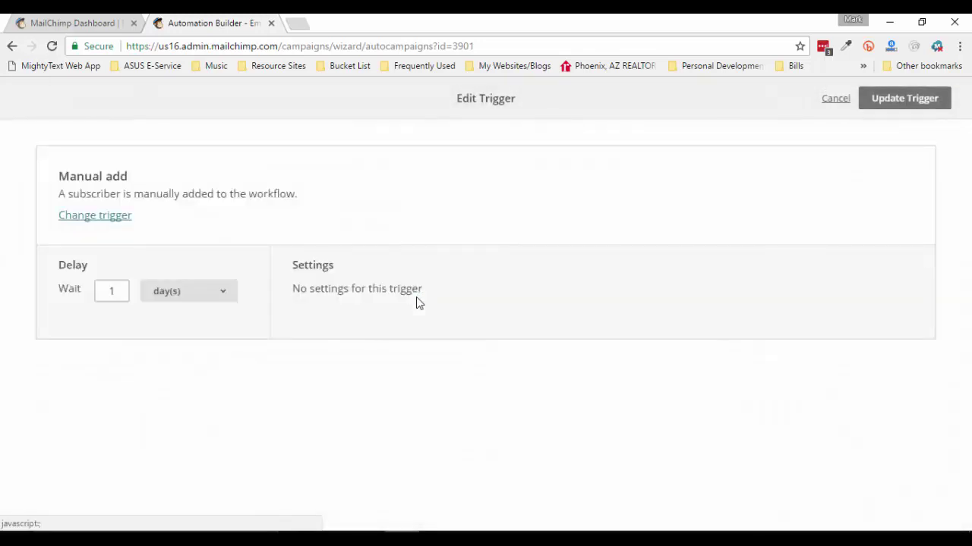
pyautogui.doubleClick(123, 292)
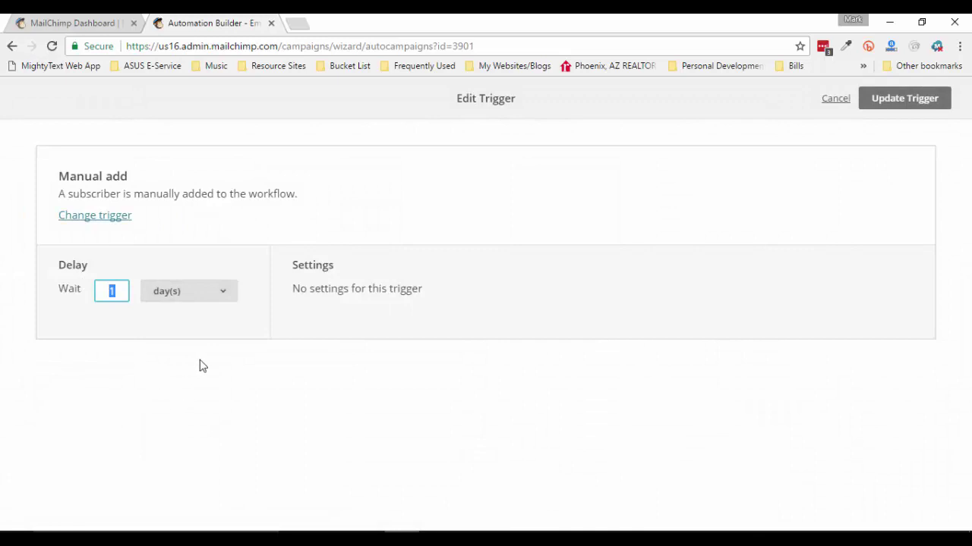
pyautogui.click(221, 296)
pyautogui.click(179, 311)
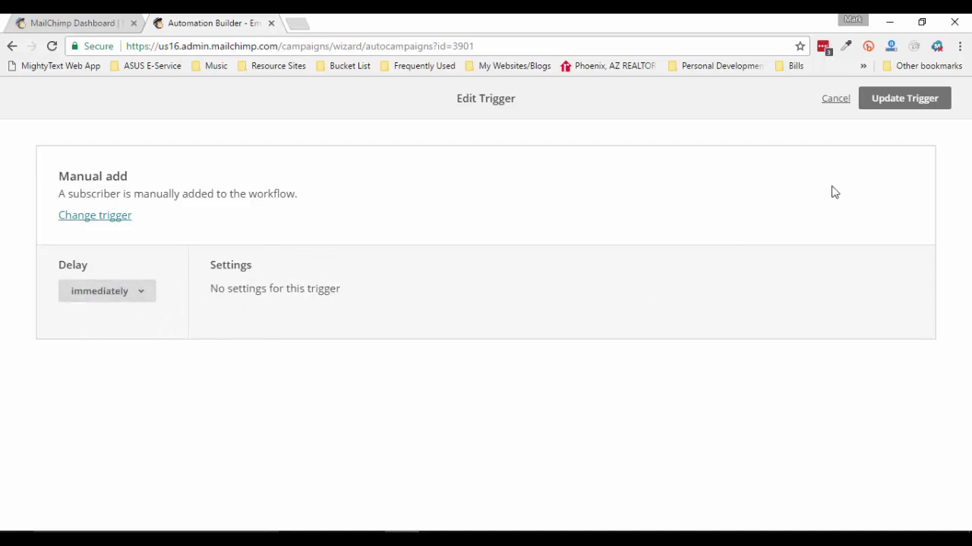
pyautogui.click(907, 104)
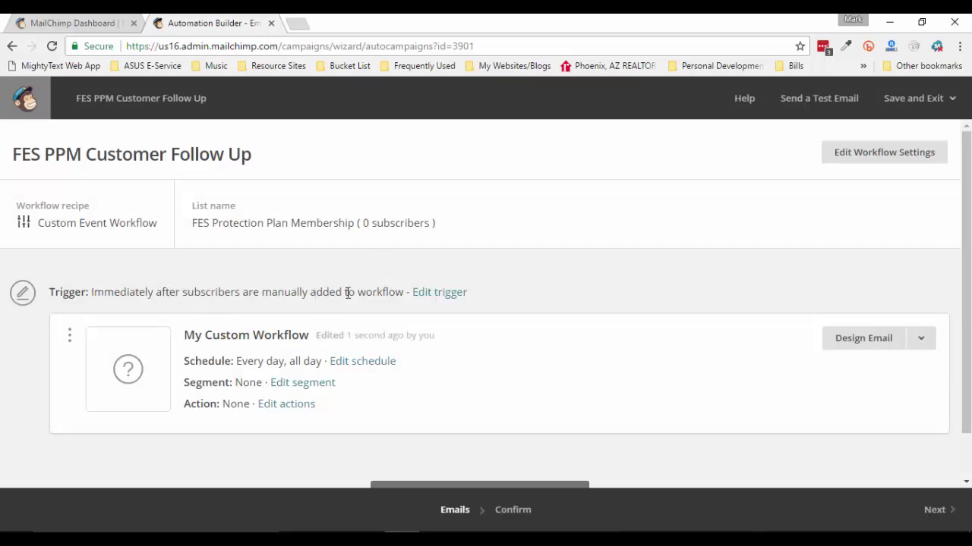
pyautogui.scroll(-1, 493, 349)
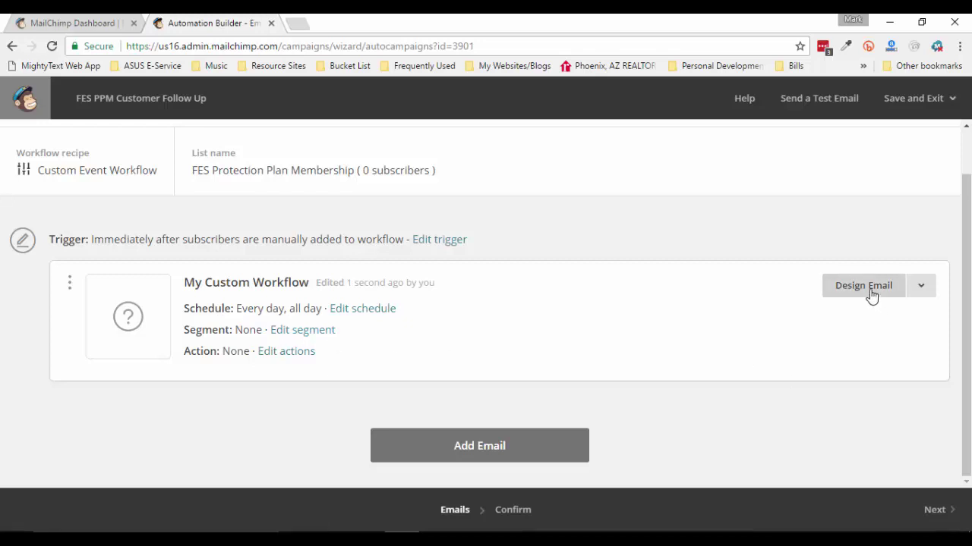
# Name the email 'PPM Customer Follow Up #1' with subject 'Welcome to your FES Protection Plan Membership'
pyautogui.click(872, 294)
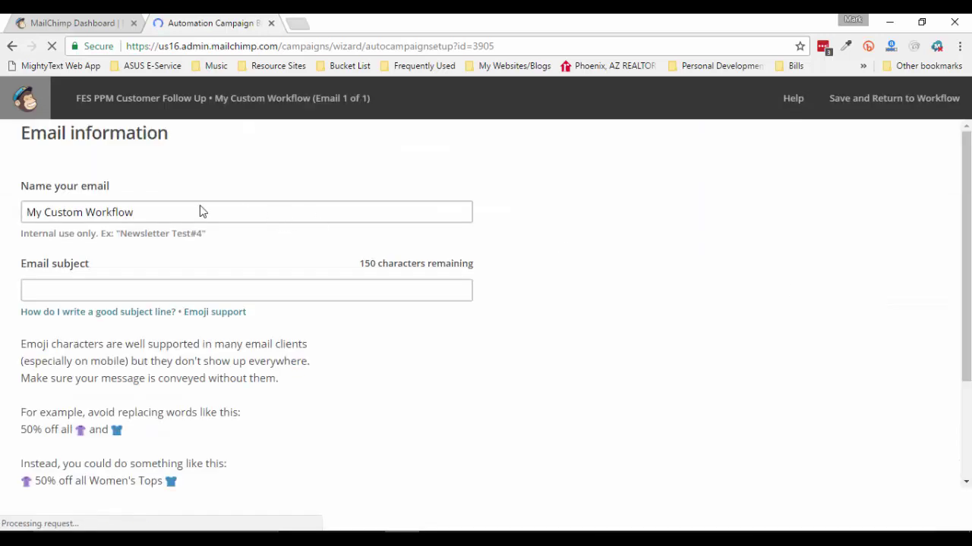
pyautogui.click(28, 212)
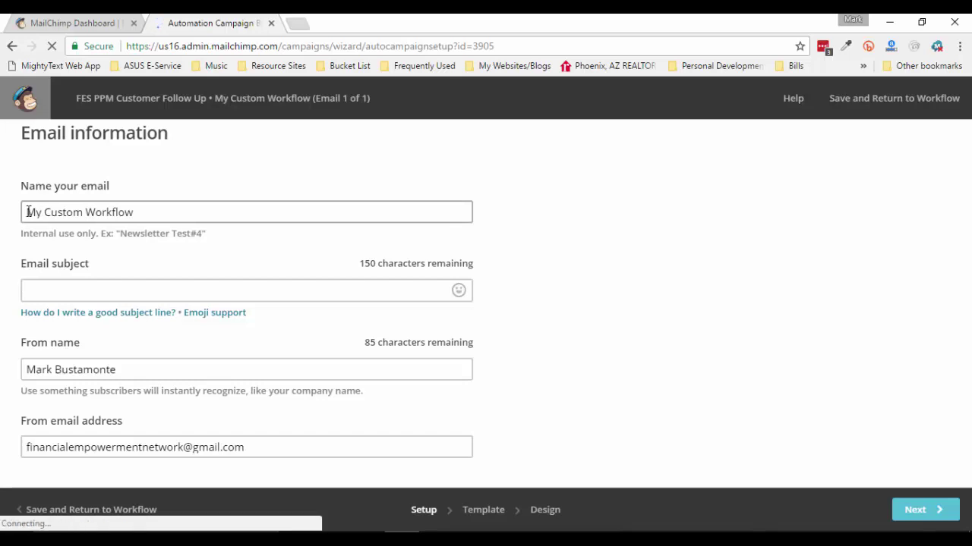
pyautogui.moveTo(27, 213); pyautogui.dragTo(214, 223)
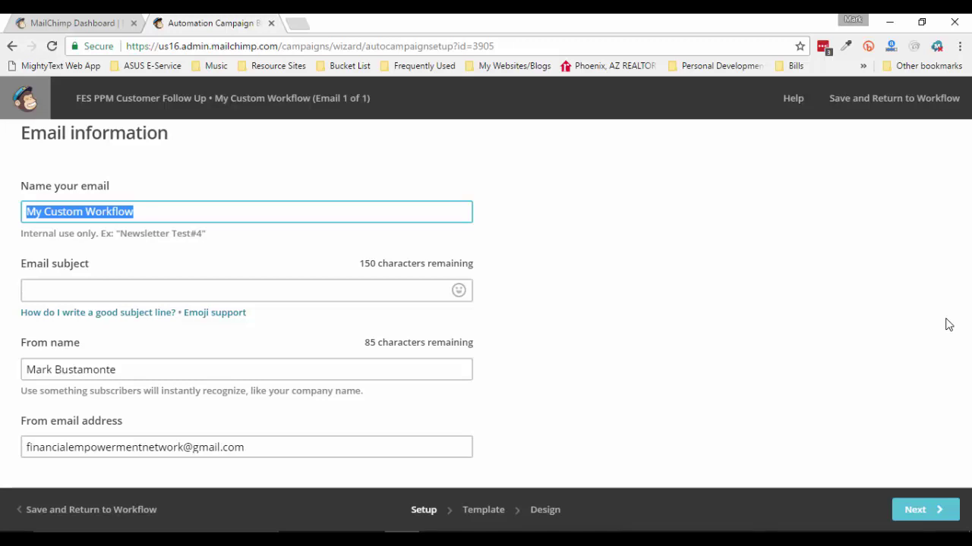
pyautogui.write('PPM ')
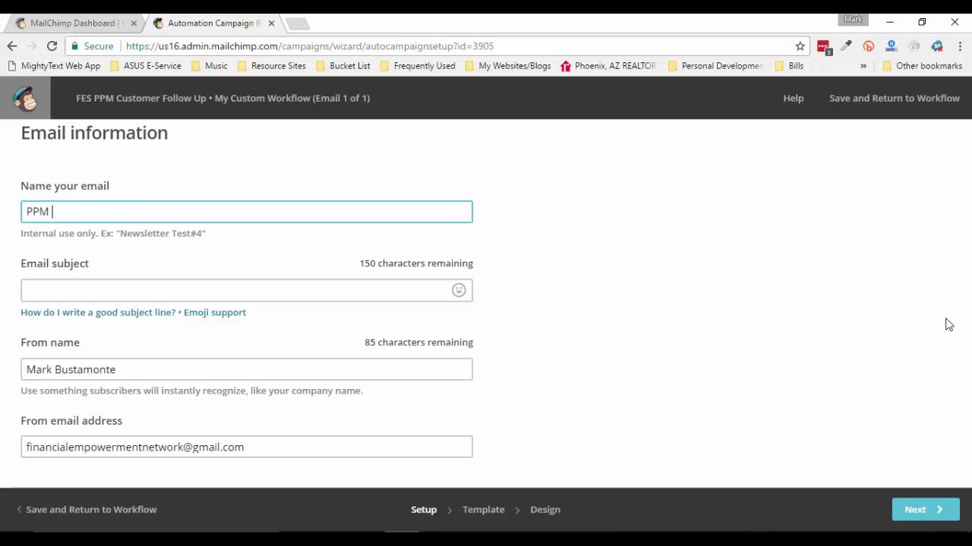
pyautogui.write('Customer')
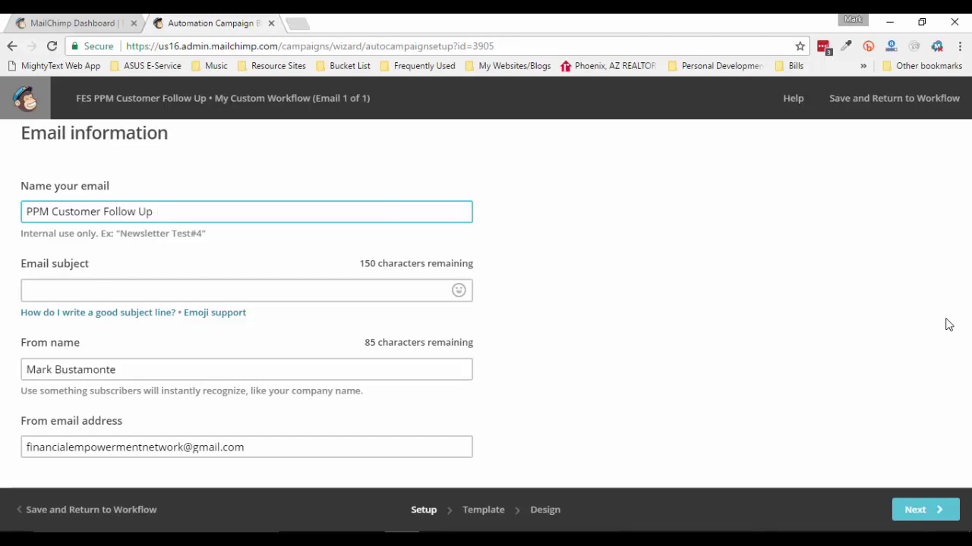
pyautogui.write('Follow Up #1')
pyautogui.click(298, 294)
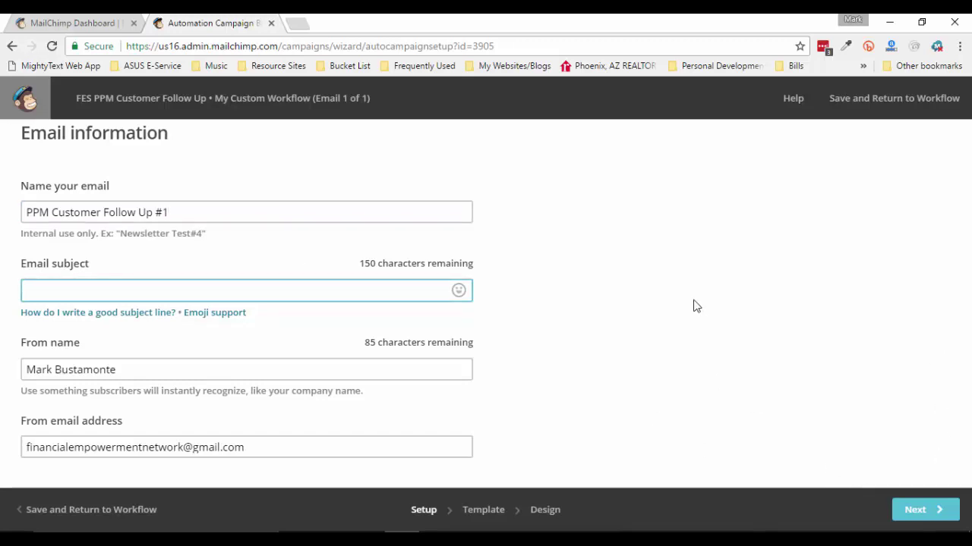
pyautogui.write('Welcome to your ')
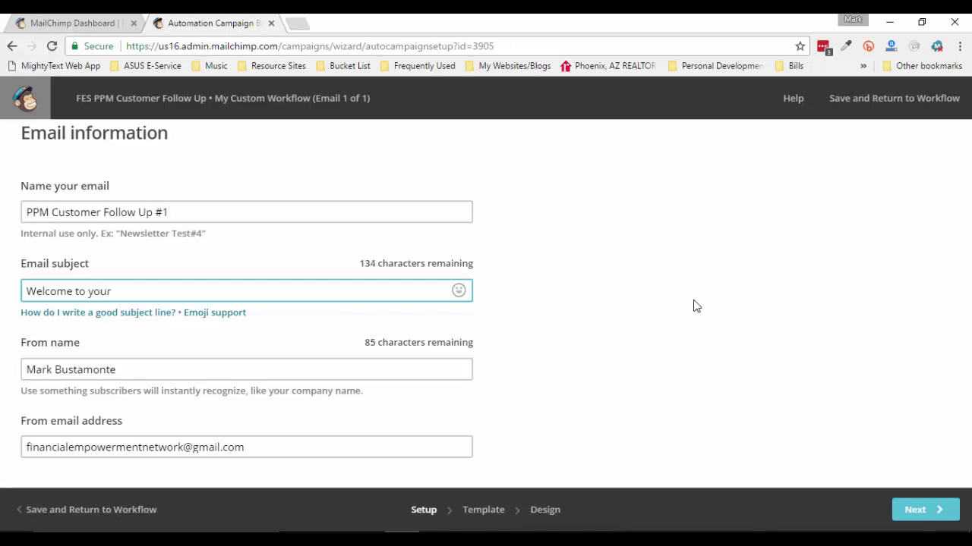
pyautogui.write('FES Protectio')
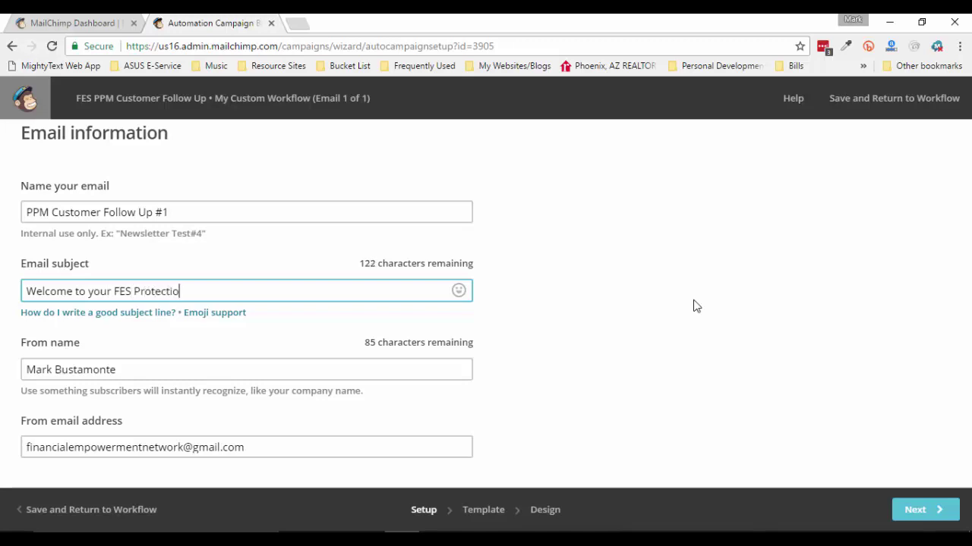
pyautogui.write('n Plan Member')
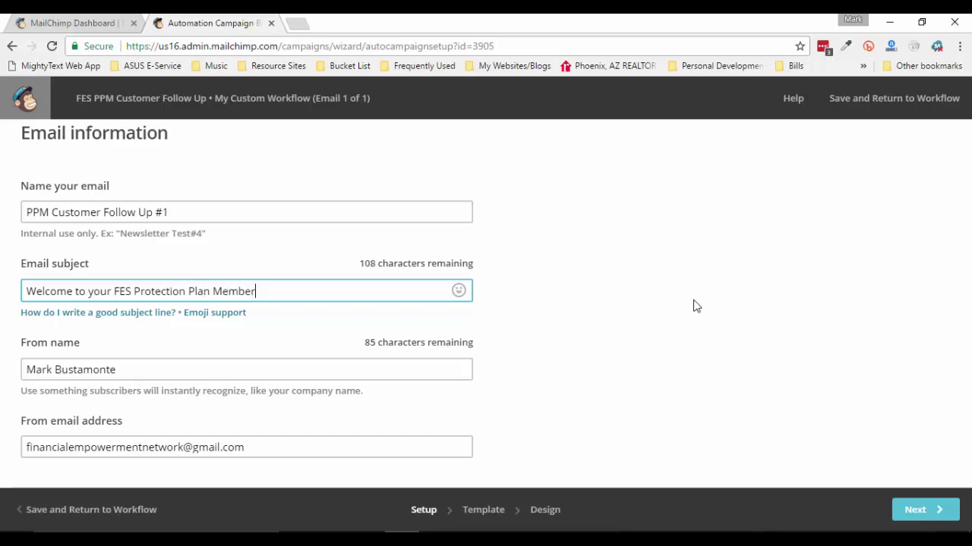
pyautogui.write('ship')
pyautogui.click(145, 373)
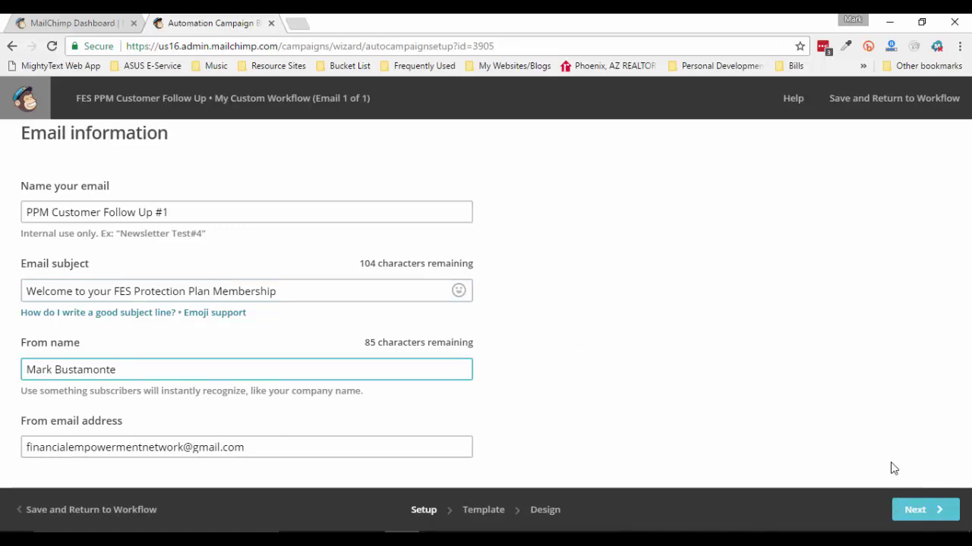
pyautogui.click(935, 514)
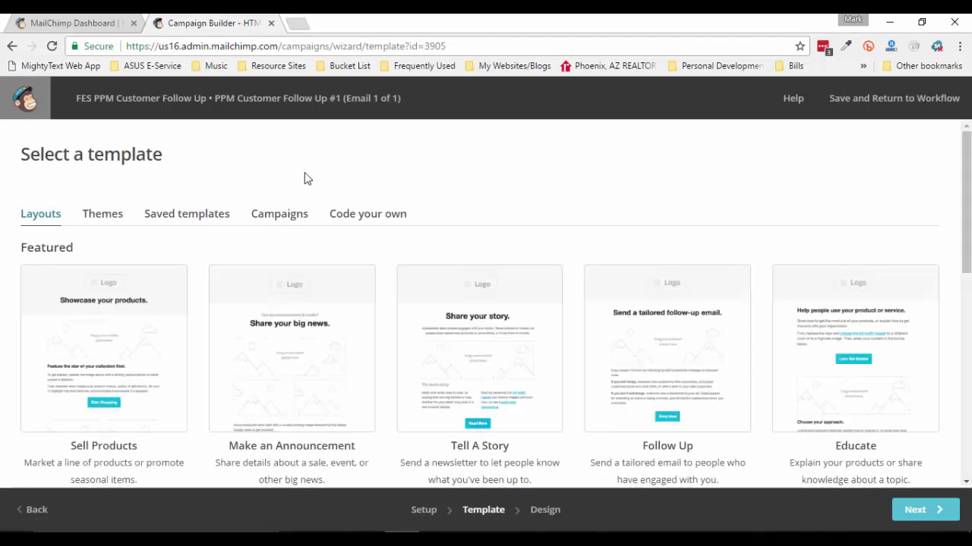
# Apply the saved Welcome Email #1 template from the Saved templates tab to the email
pyautogui.click(182, 218)
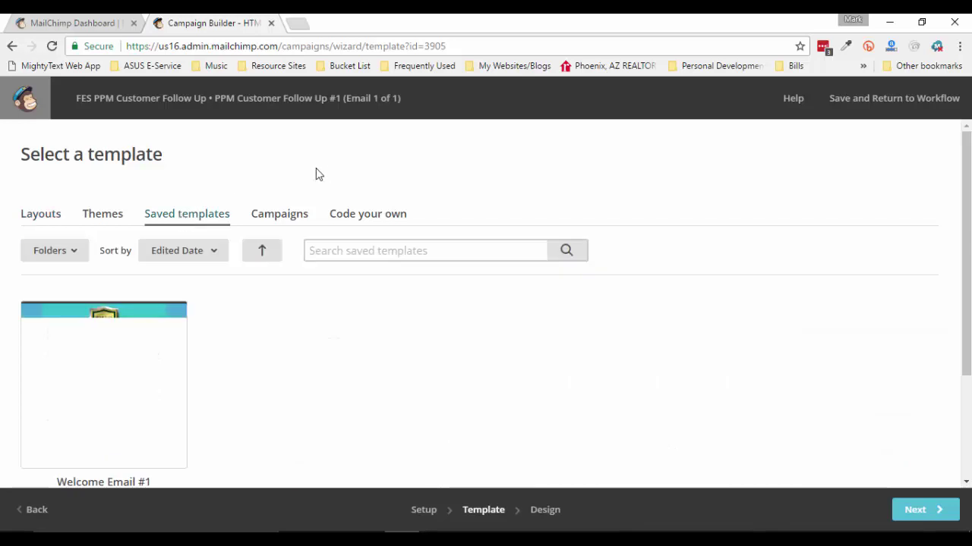
pyautogui.scroll(-2, 78, 351)
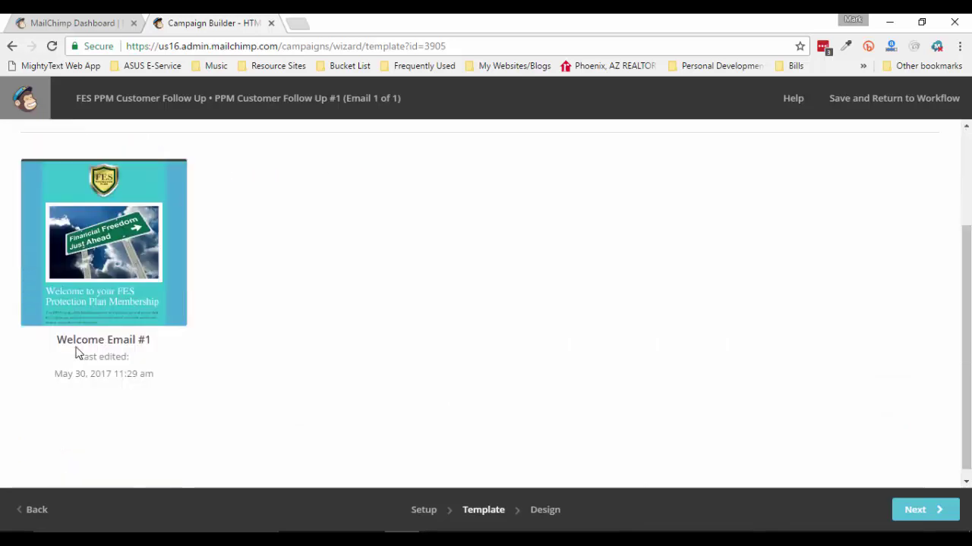
pyautogui.scroll(1, 420, 319)
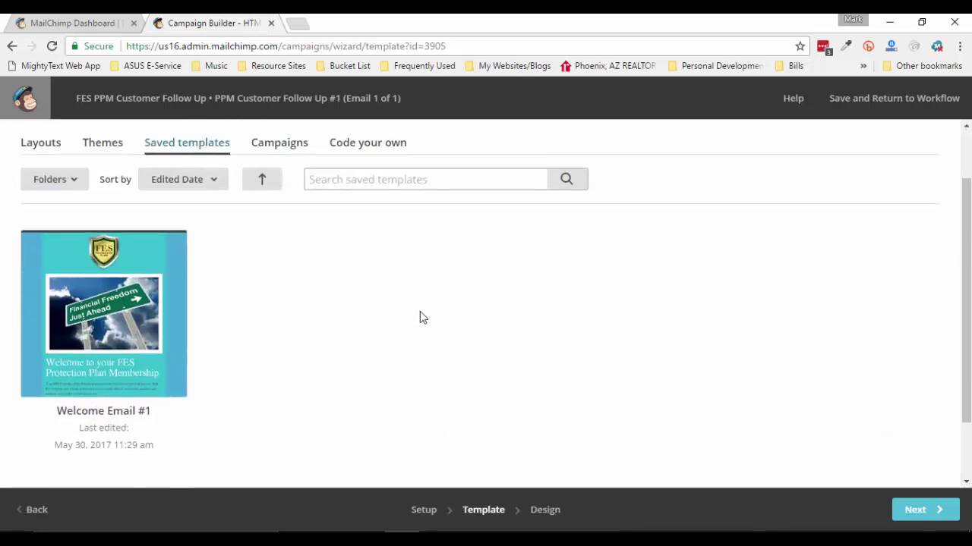
pyautogui.click(91, 328)
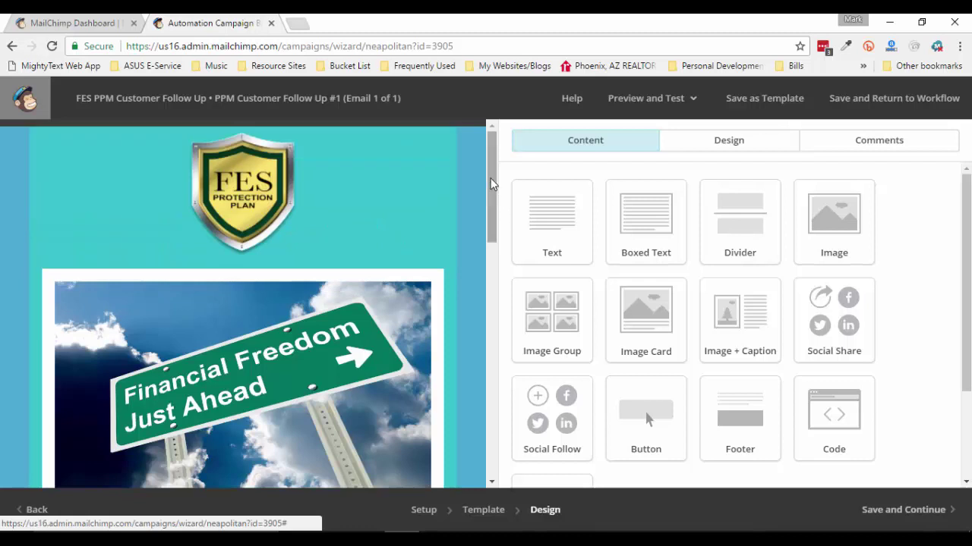
# Scroll through the email preview to review the FES logo, Financial Freedom image and Welcome heading
pyautogui.moveTo(490, 184); pyautogui.dragTo(488, 154)
pyautogui.moveTo(488, 161)
pyautogui.mouseDown()
pyautogui.moveTo(463, 322)
pyautogui.moveTo(468, 392)
pyautogui.moveTo(488, 143)
pyautogui.mouseUp()
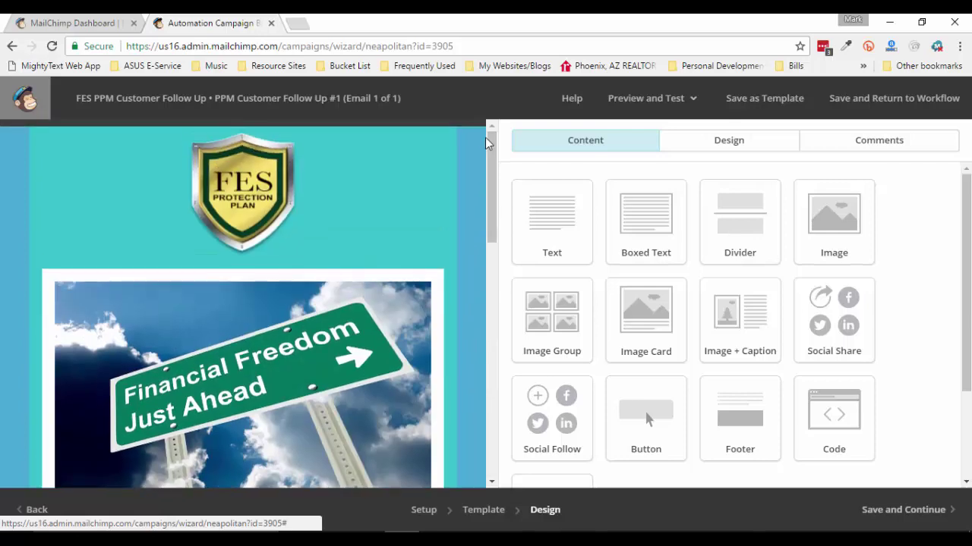
pyautogui.moveTo(405, 386)
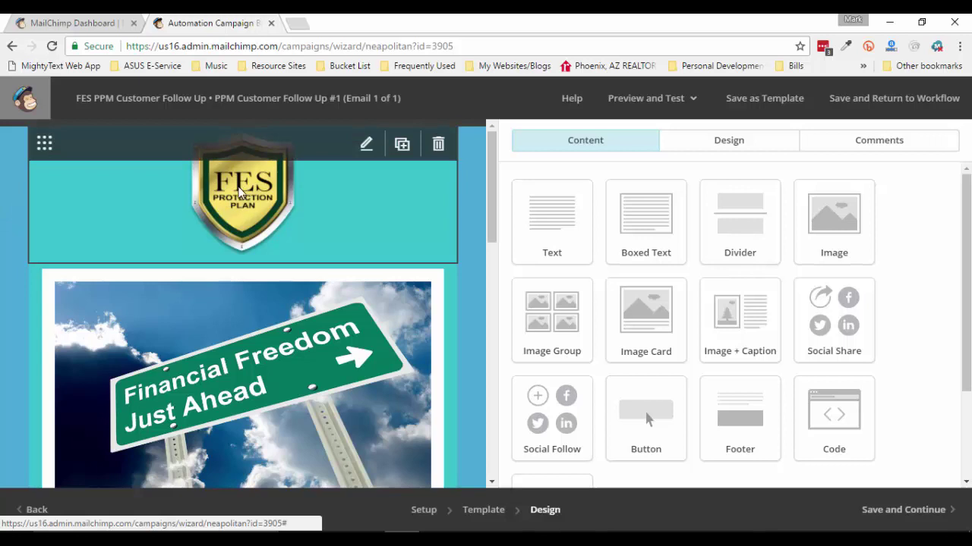
pyautogui.scroll(-2, 1, 251)
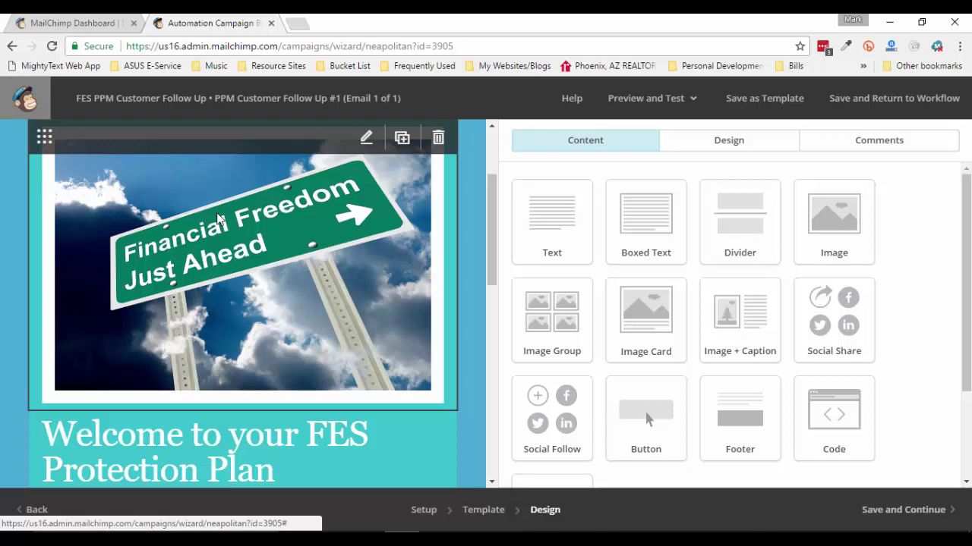
pyautogui.scroll(-3, 24, 269)
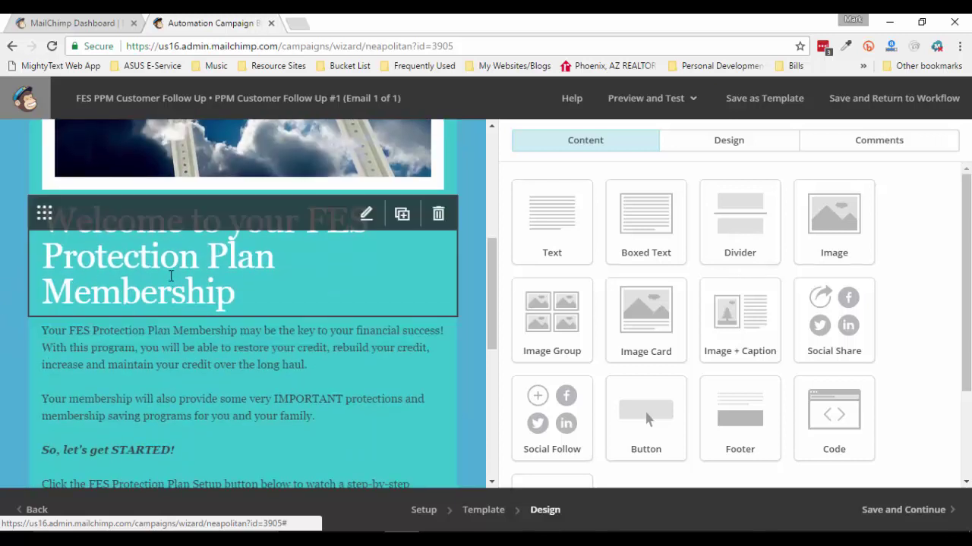
pyautogui.scroll(-2, 1, 285)
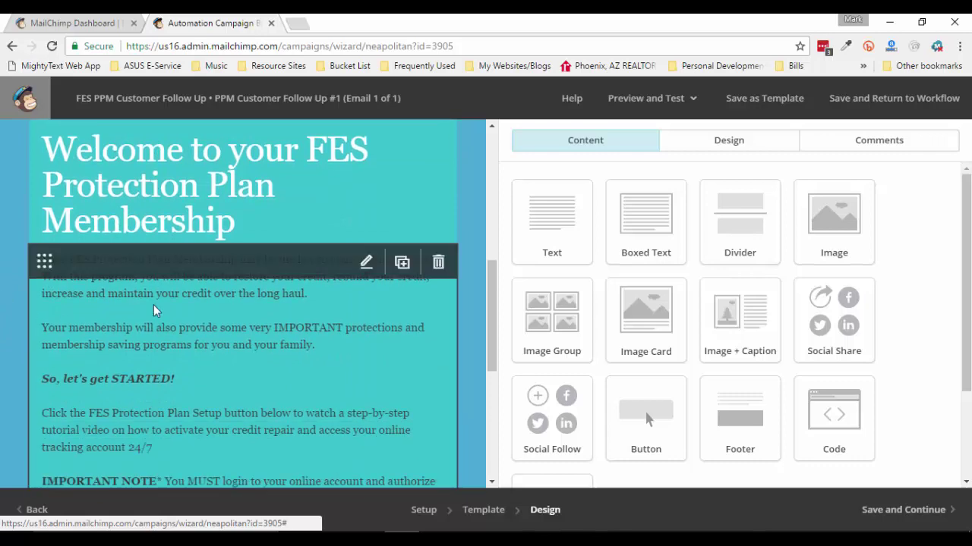
pyautogui.scroll(-3, 1, 277)
pyautogui.scroll(-2, 1, 277)
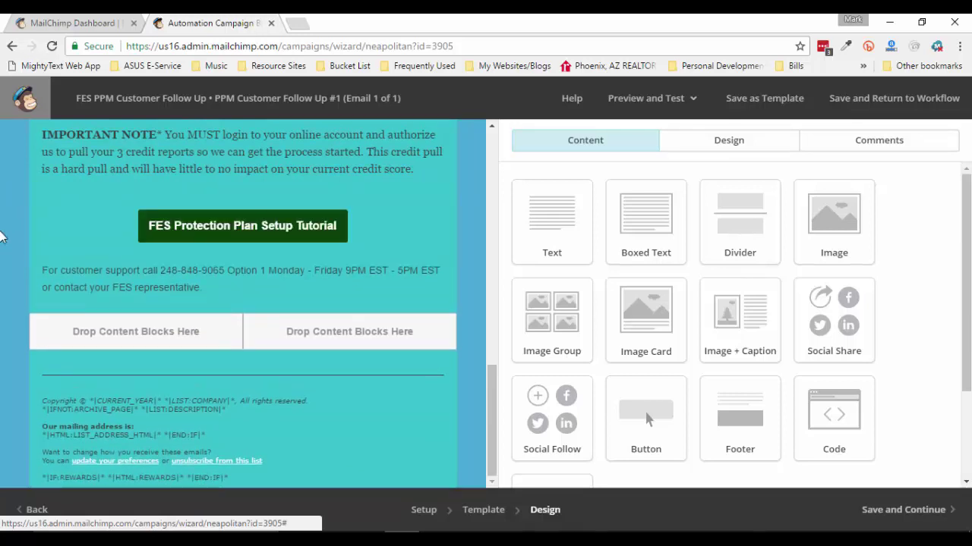
pyautogui.moveTo(83, 275)
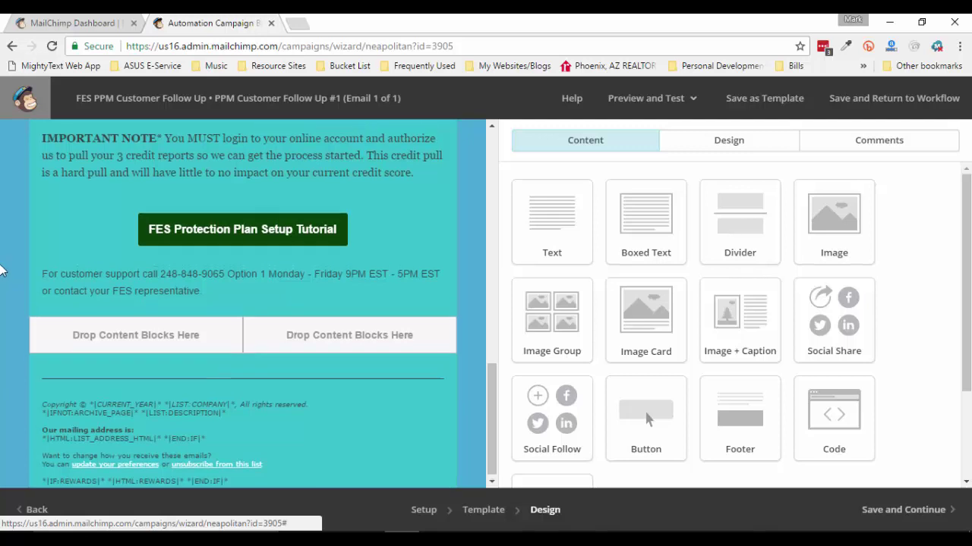
pyautogui.scroll(10, 3, 270)
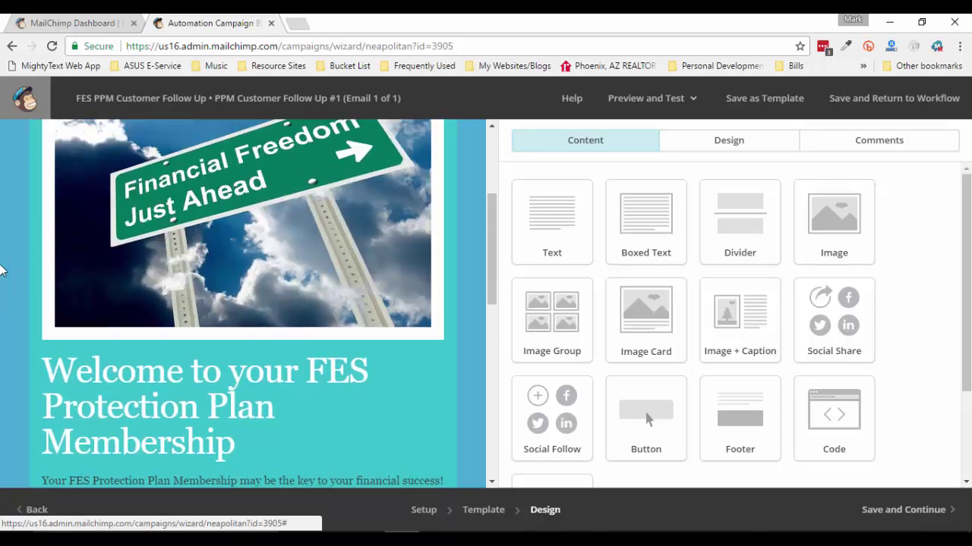
pyautogui.scroll(2, 3, 271)
pyautogui.moveTo(195, 278)
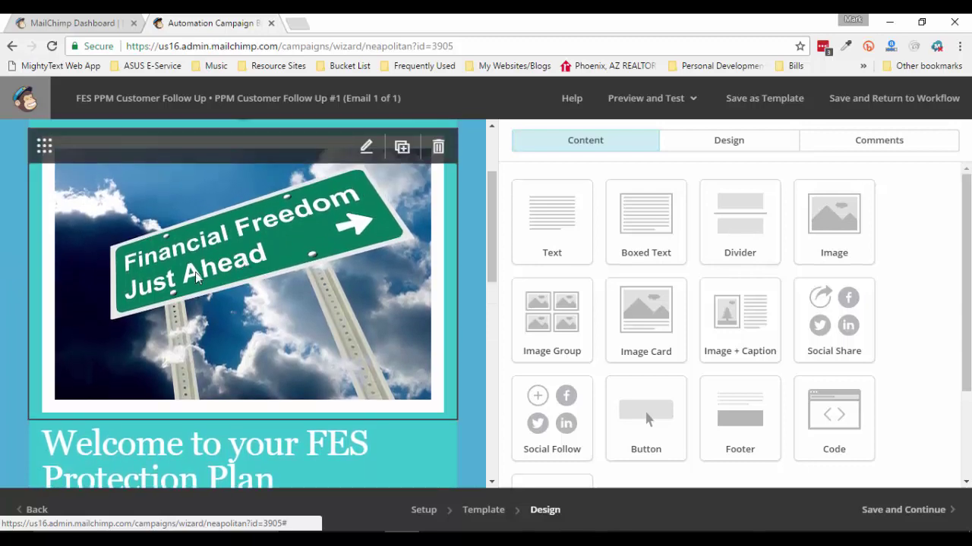
pyautogui.scroll(-5, 196, 278)
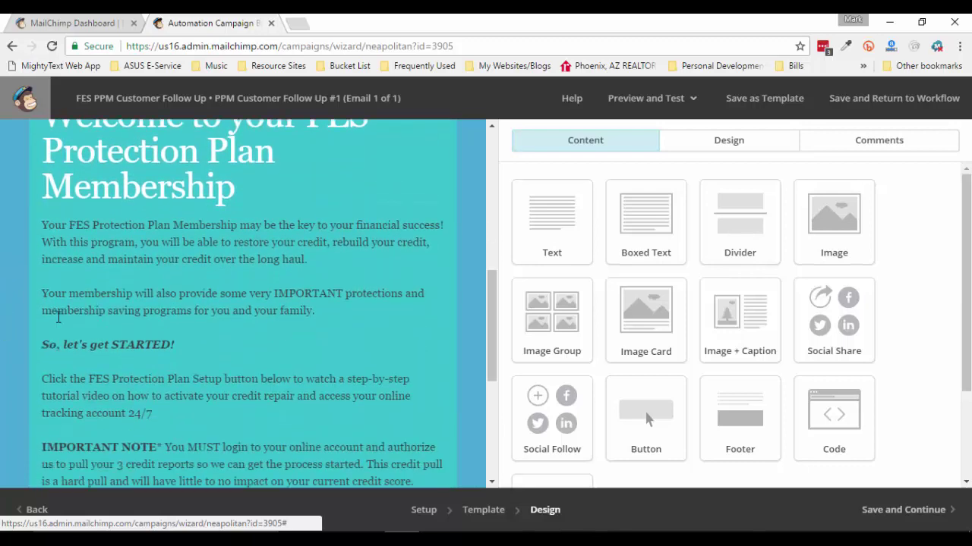
pyautogui.scroll(-1, 57, 318)
pyautogui.scroll(5, 3, 216)
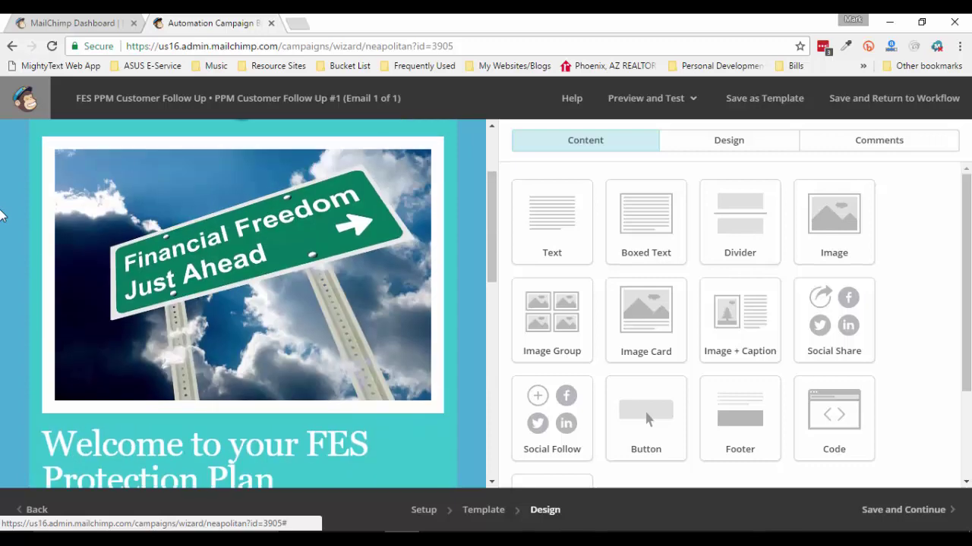
pyautogui.scroll(2, 2, 216)
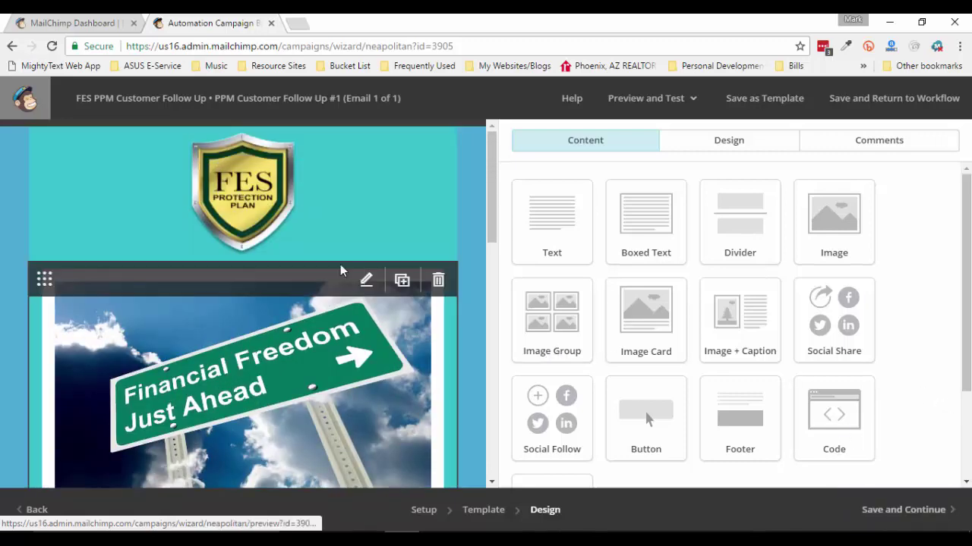
pyautogui.scroll(-1, 3, 327)
pyautogui.scroll(-1, 254, 323)
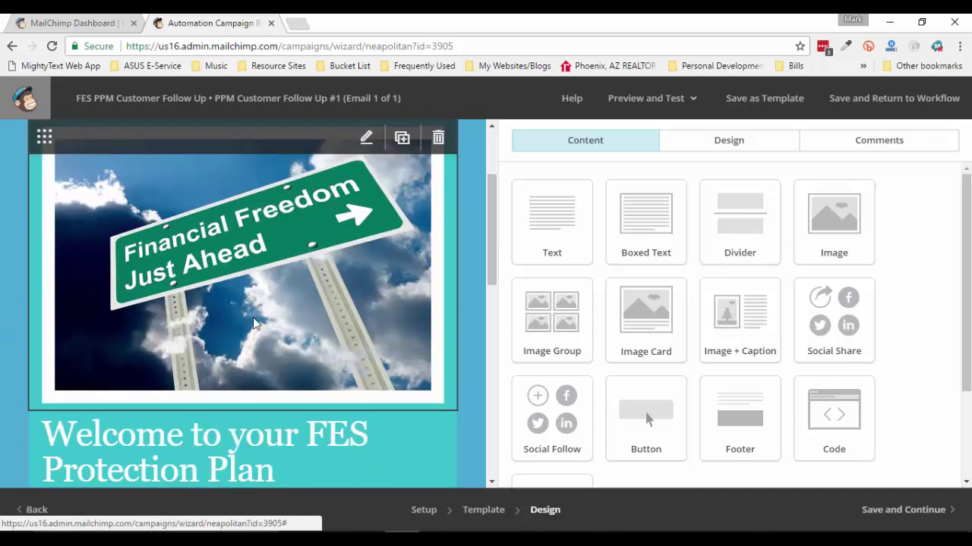
pyautogui.scroll(1, 254, 323)
pyautogui.scroll(-1, 254, 323)
pyautogui.scroll(-1, 254, 323)
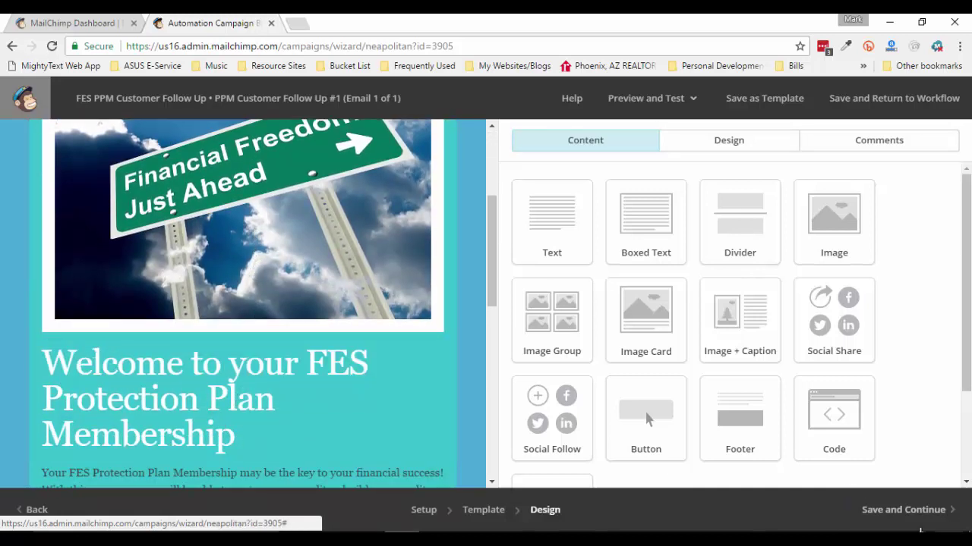
# Save the first email's design and add a second email to the workflow
pyautogui.click(915, 516)
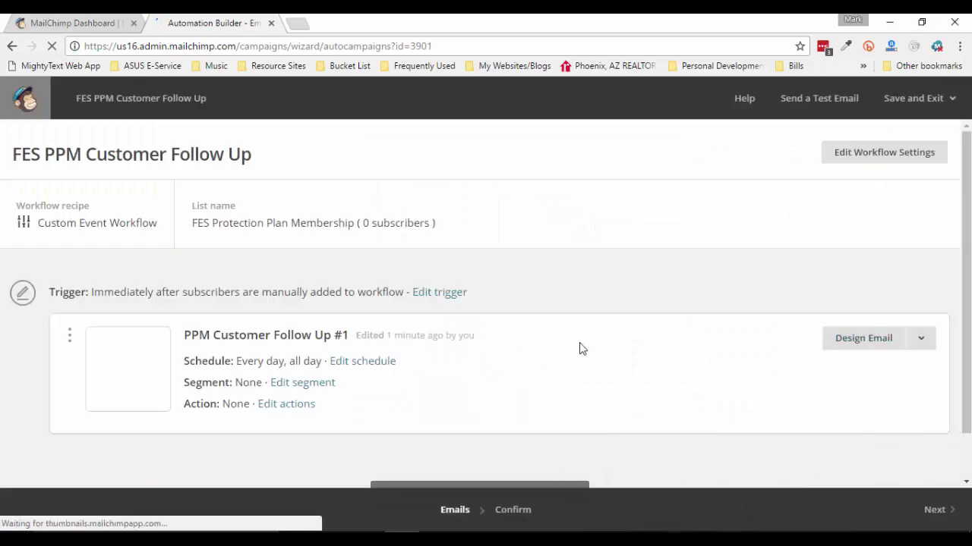
pyautogui.scroll(-1, 580, 348)
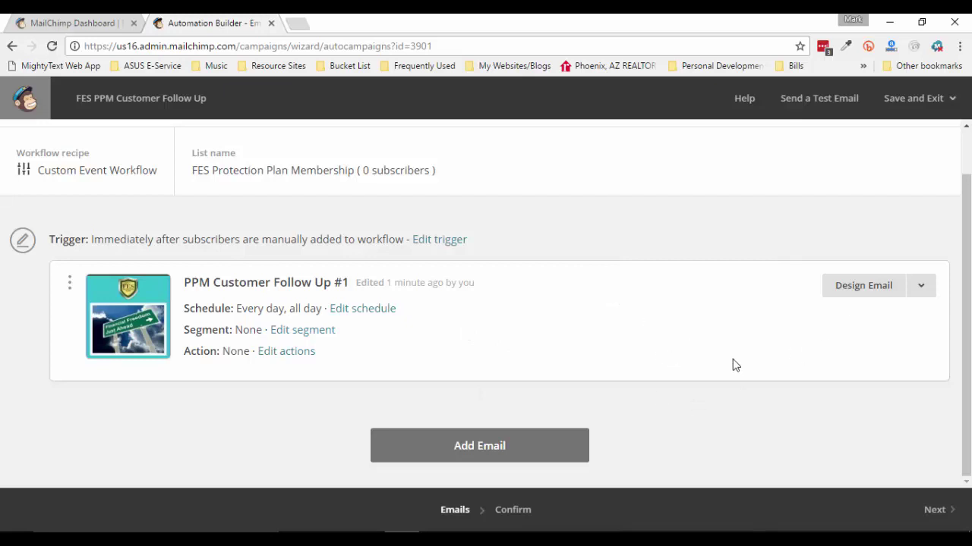
pyautogui.click(499, 450)
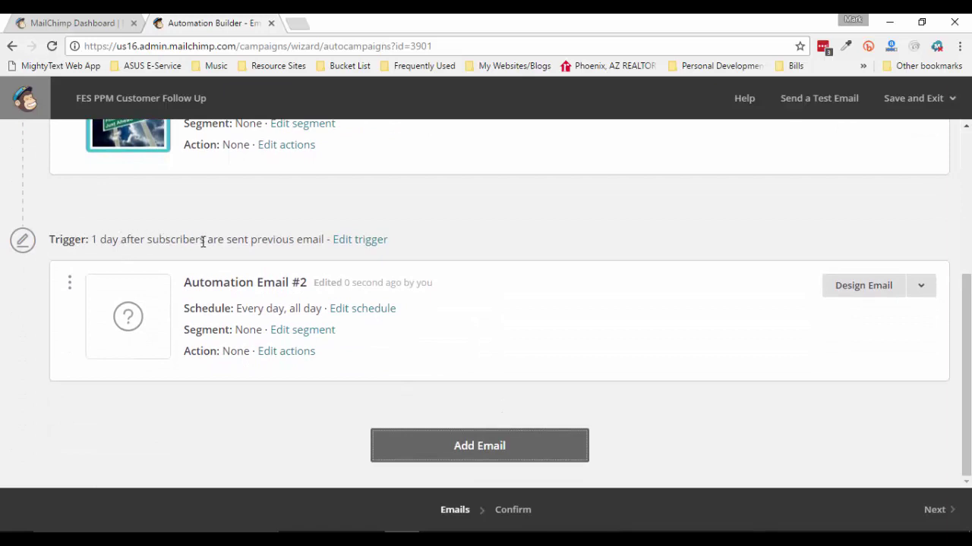
# Set Automation Email #2's trigger to wait 2 days after the previous email is sent
pyautogui.click(369, 250)
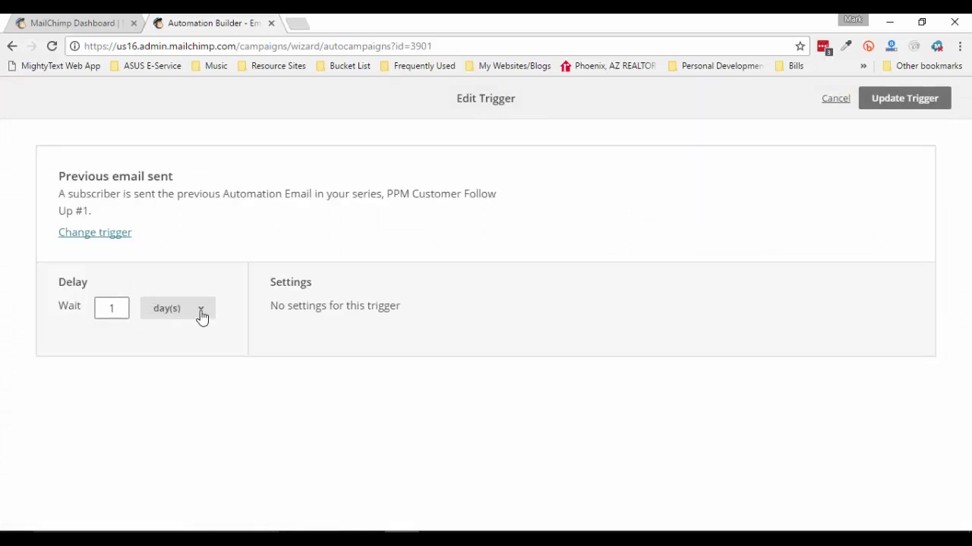
pyautogui.click(207, 313)
pyautogui.click(120, 311)
pyautogui.press('BackSpace')
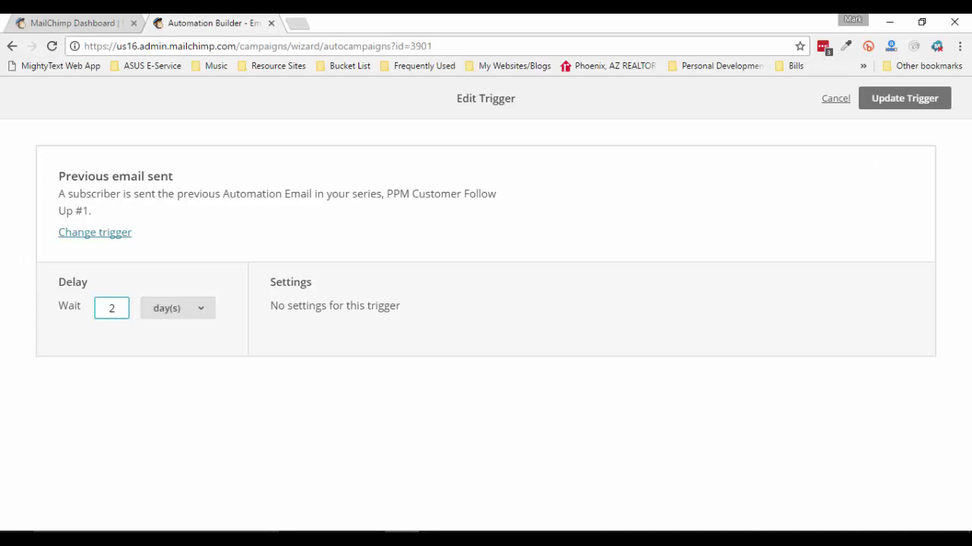
pyautogui.click(922, 100)
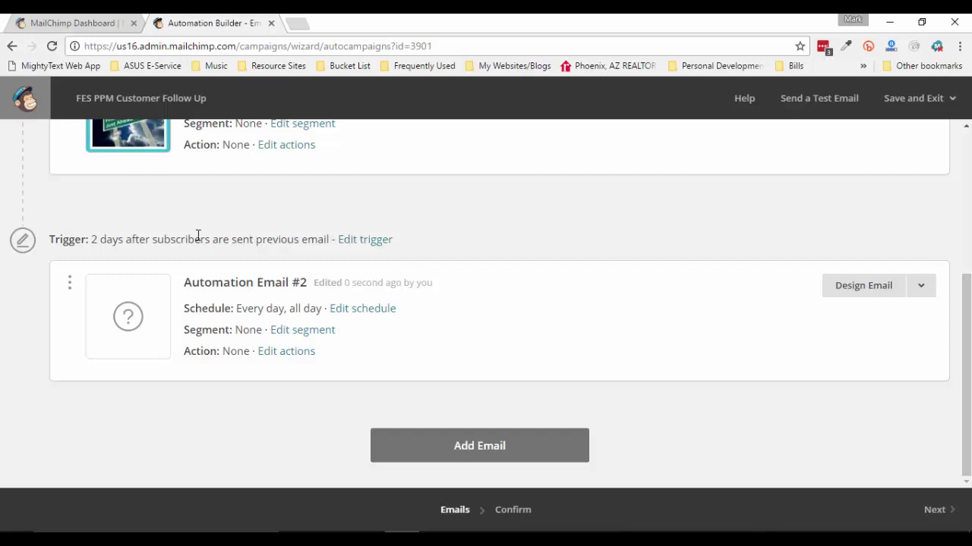
pyautogui.click(875, 293)
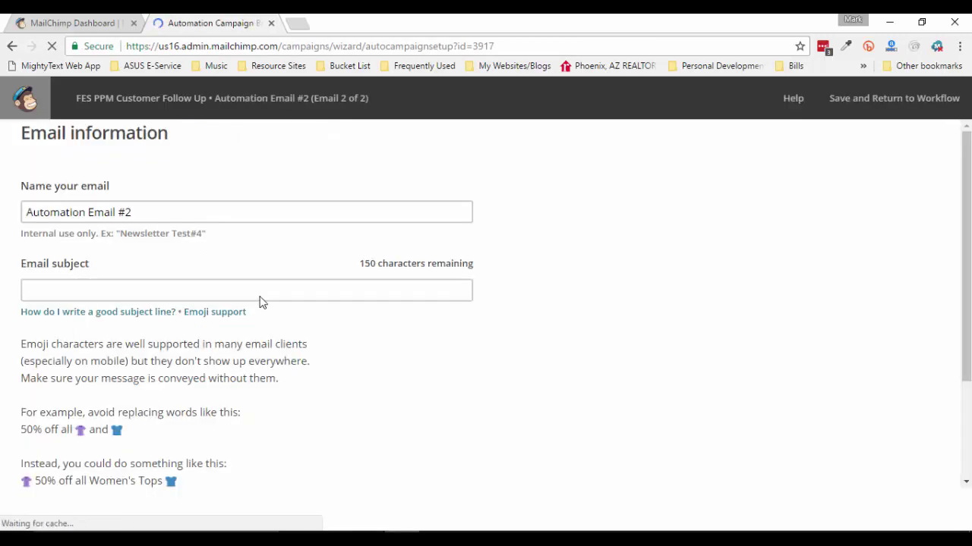
# Name the second email 'PPM Customer Follow Up #2' and bring up the PPM Customer Follow Up drafts folder
pyautogui.click(26, 510)
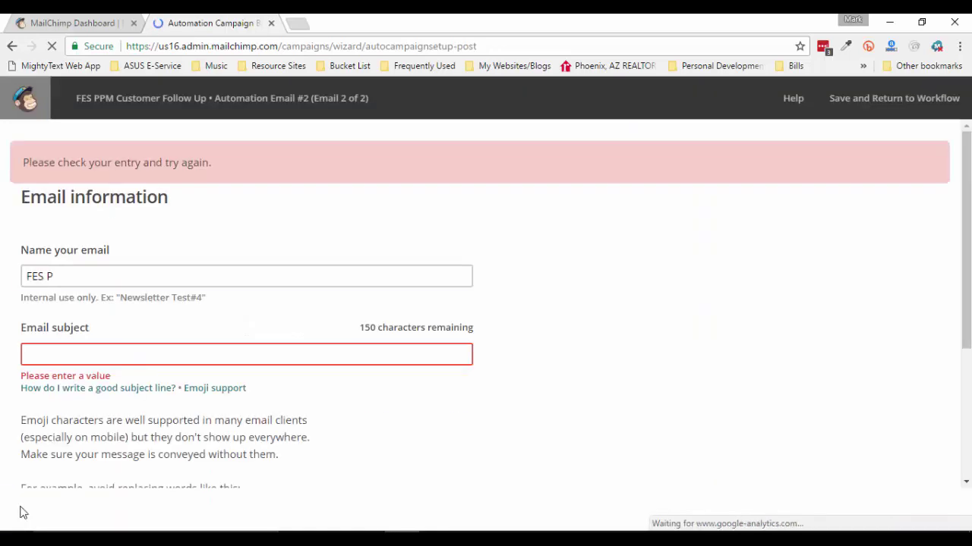
pyautogui.click(279, 275)
pyautogui.scroll(-1, 280, 273)
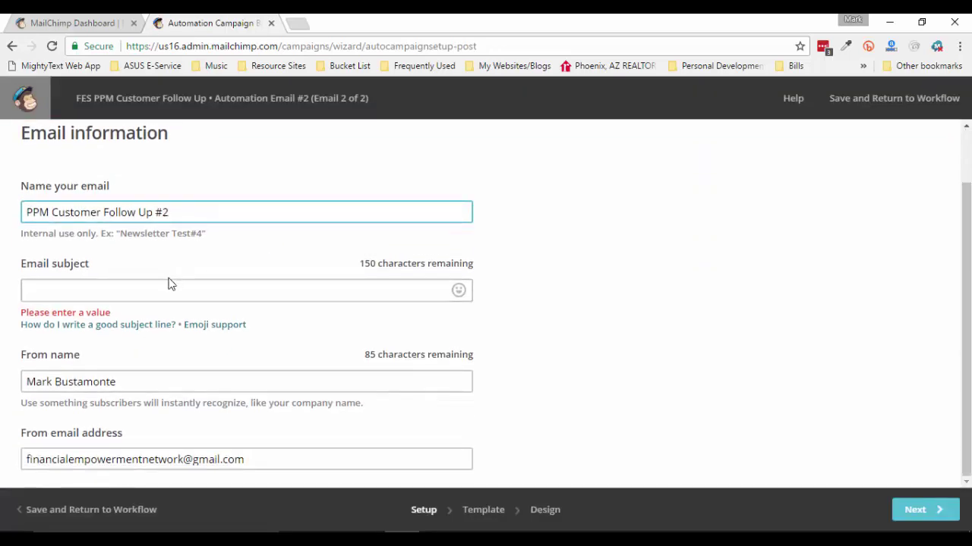
pyautogui.click(162, 289)
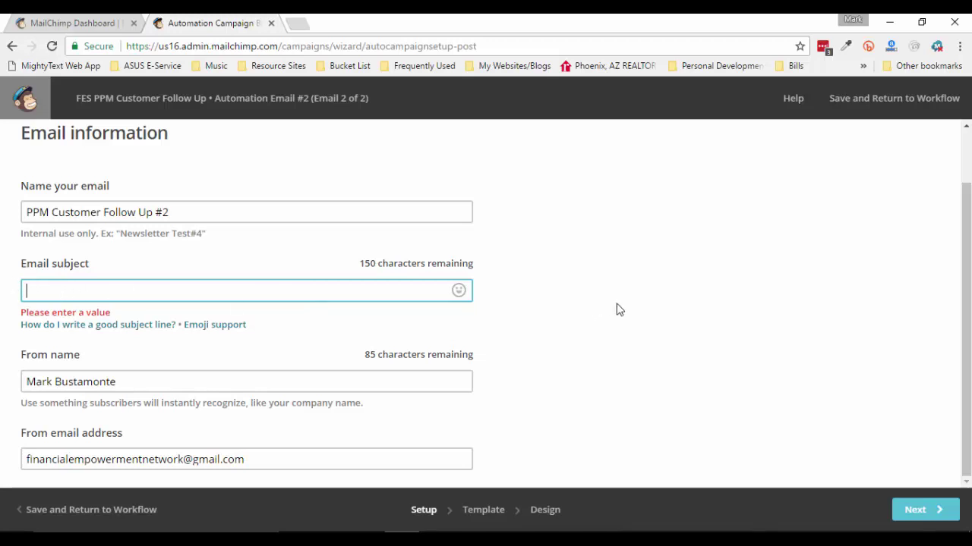
pyautogui.click(611, 539)
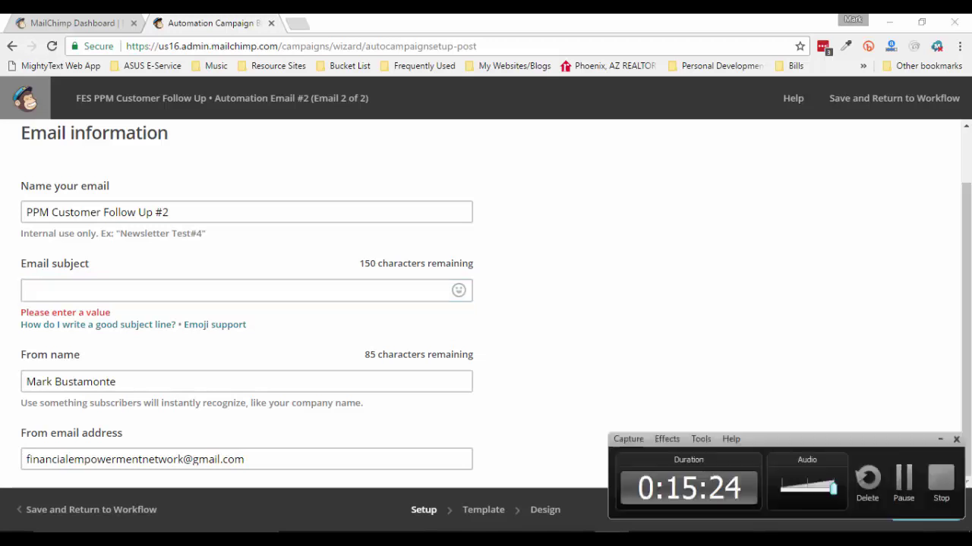
pyautogui.click(904, 493)
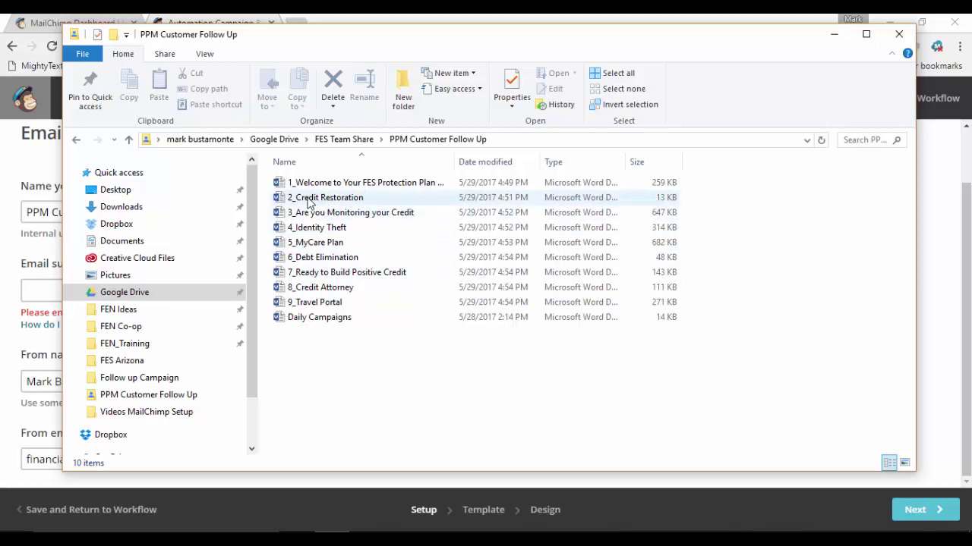
# Open the 2_Credit Restoration draft in Word
pyautogui.moveTo(408, 35); pyautogui.dragTo(397, 31)
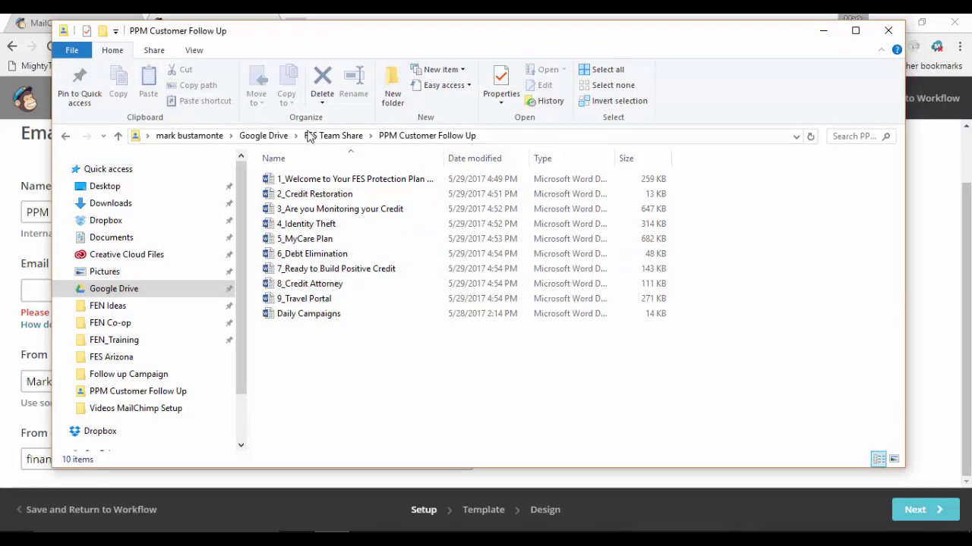
pyautogui.click(323, 194)
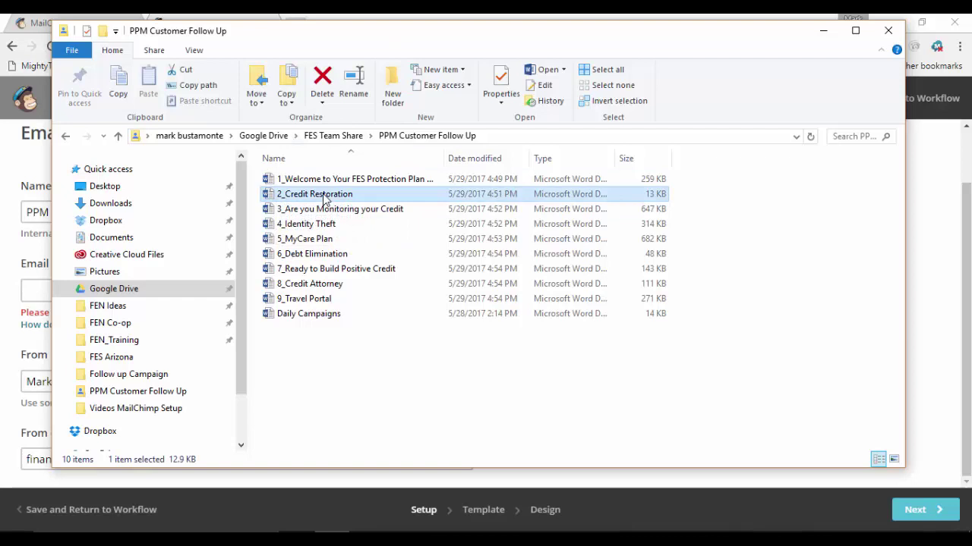
pyautogui.doubleClick(323, 194)
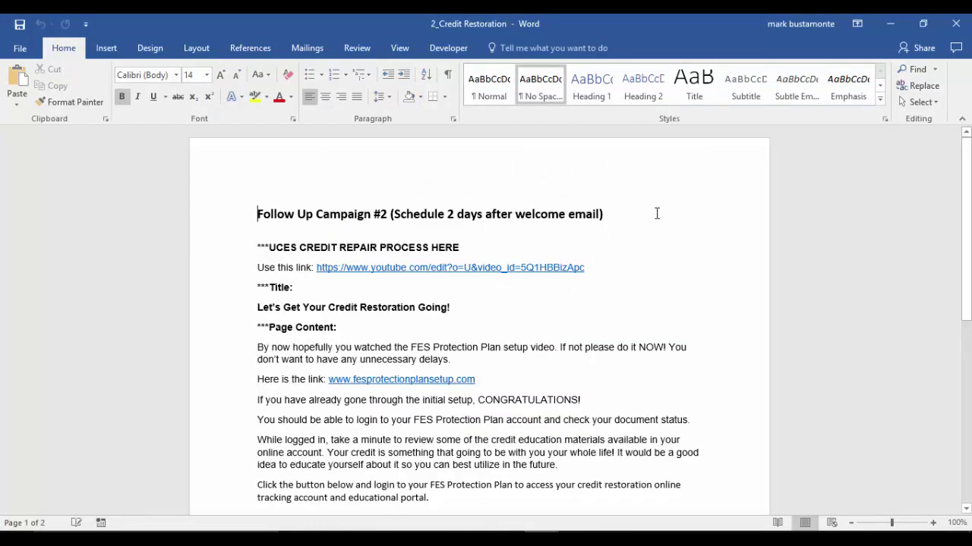
pyautogui.click(658, 213)
pyautogui.scroll(-1, 580, 228)
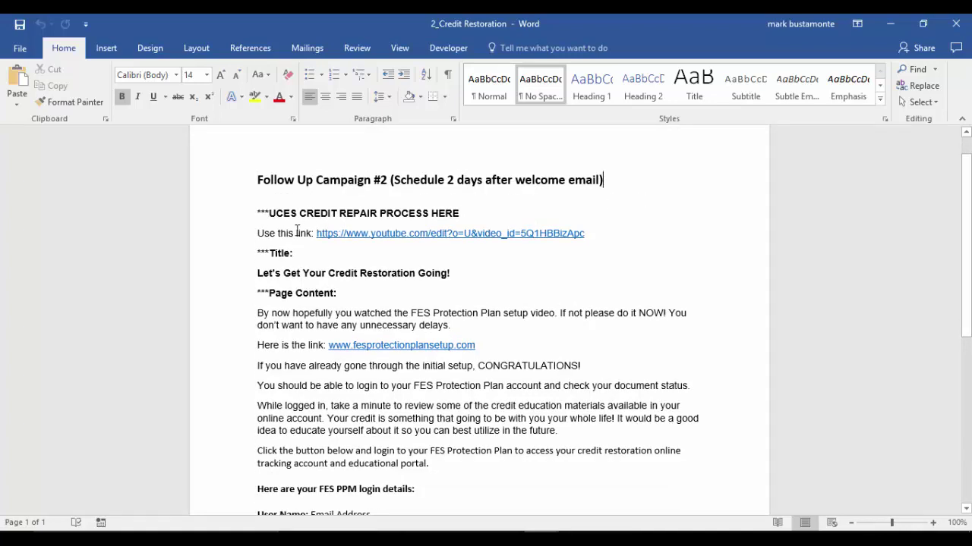
pyautogui.scroll(-1, 232, 234)
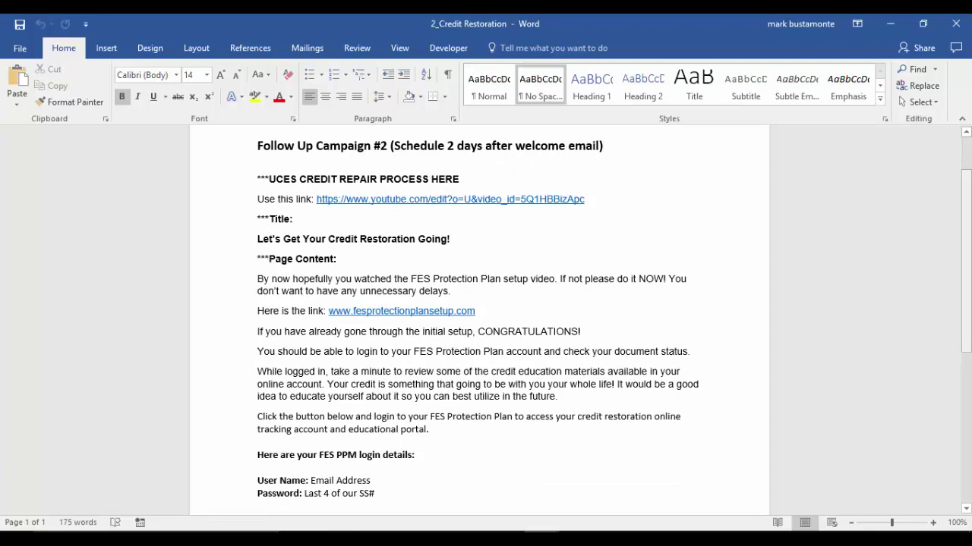
pyautogui.scroll(1, 965, 258)
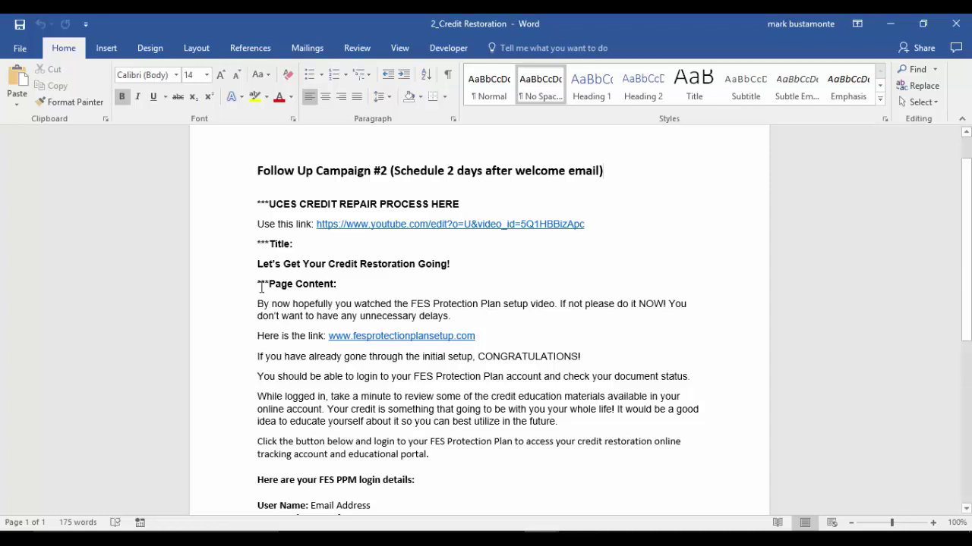
# Copy the line 'Let's Get Your Credit Restoration Going!' and close the Word windows
pyautogui.moveTo(258, 263); pyautogui.dragTo(451, 272)
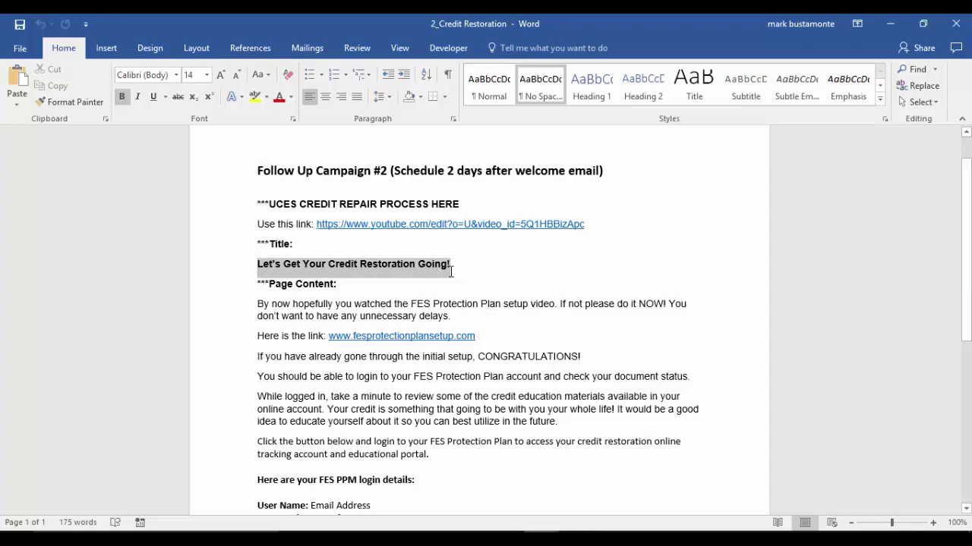
pyautogui.rightClick(355, 262)
pyautogui.click(387, 290)
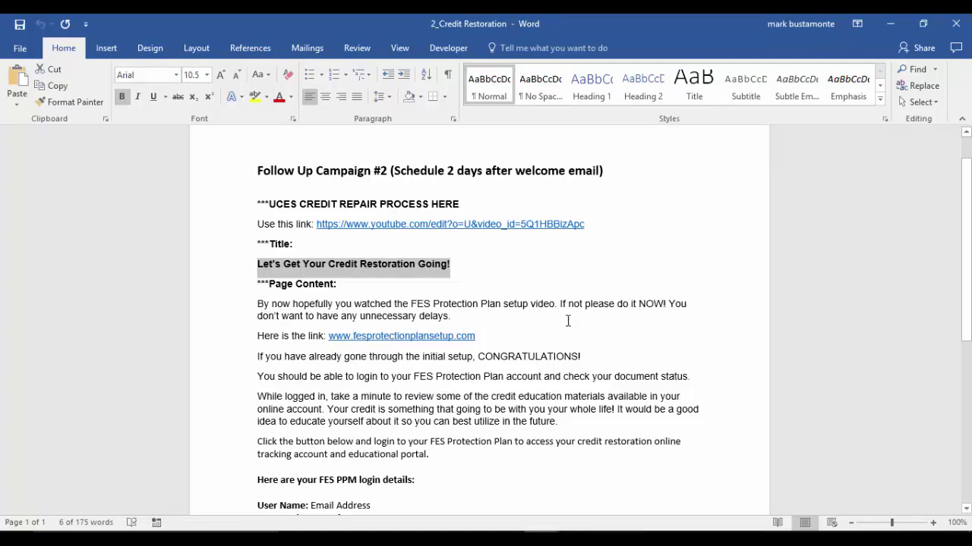
pyautogui.scroll(-1, 474, 342)
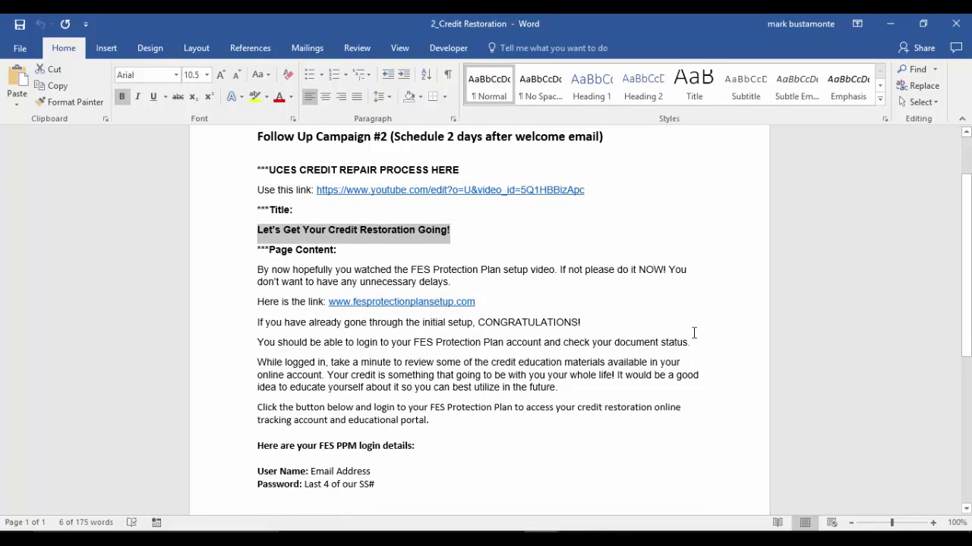
pyautogui.click(889, 23)
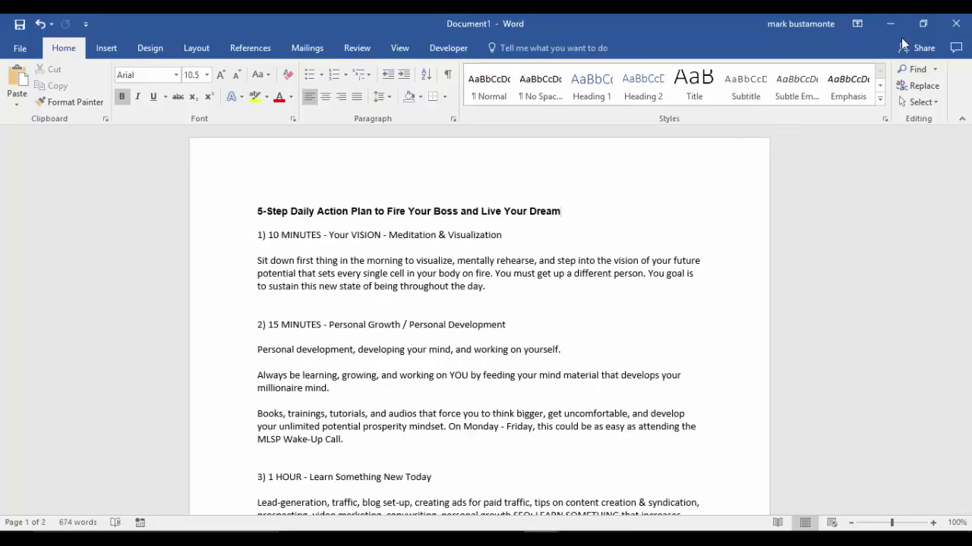
pyautogui.click(890, 24)
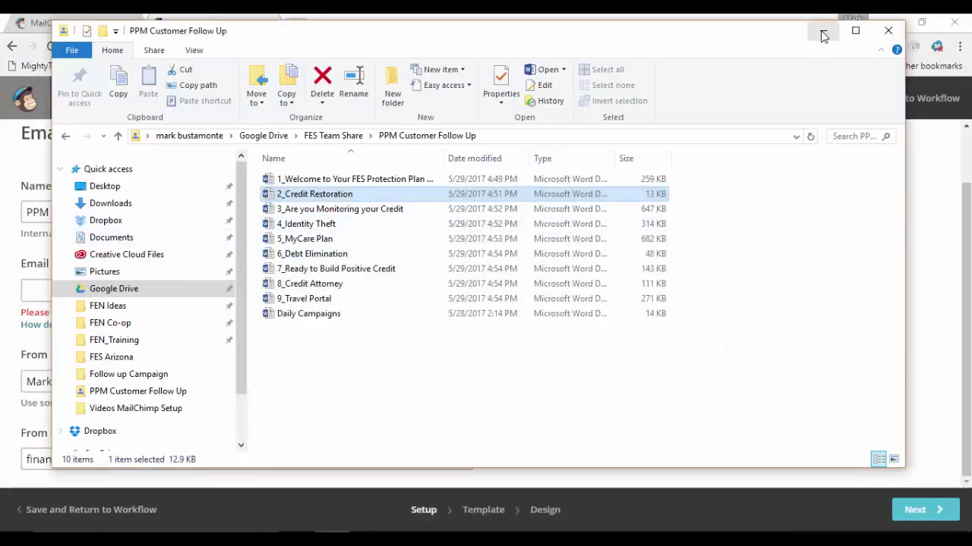
# Paste 'Let's Get Your Credit Restoration Going!' as email #2's subject line
pyautogui.click(823, 31)
pyautogui.click(59, 293)
pyautogui.rightClick(57, 293)
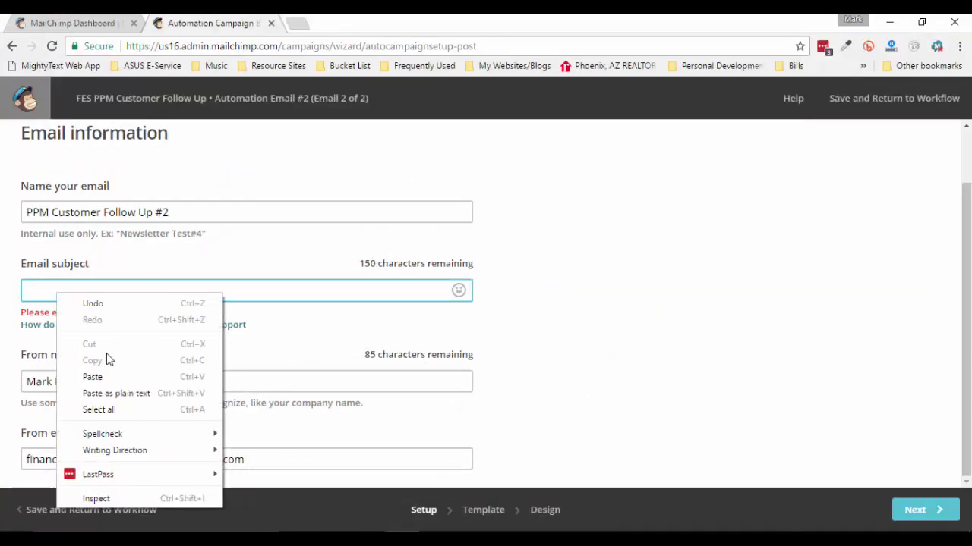
pyautogui.click(113, 376)
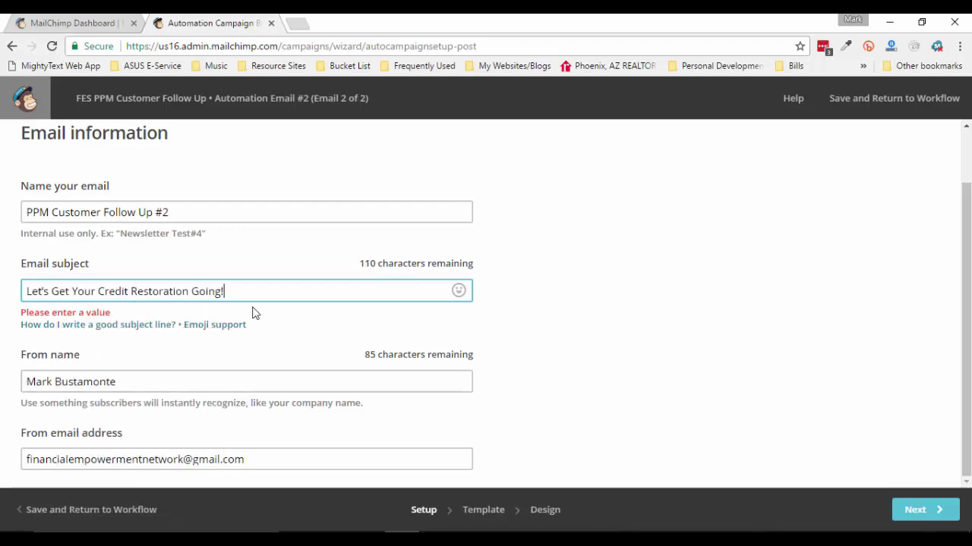
# Base email #2 on the saved Welcome Email #1 template and continue to Design
pyautogui.click(940, 515)
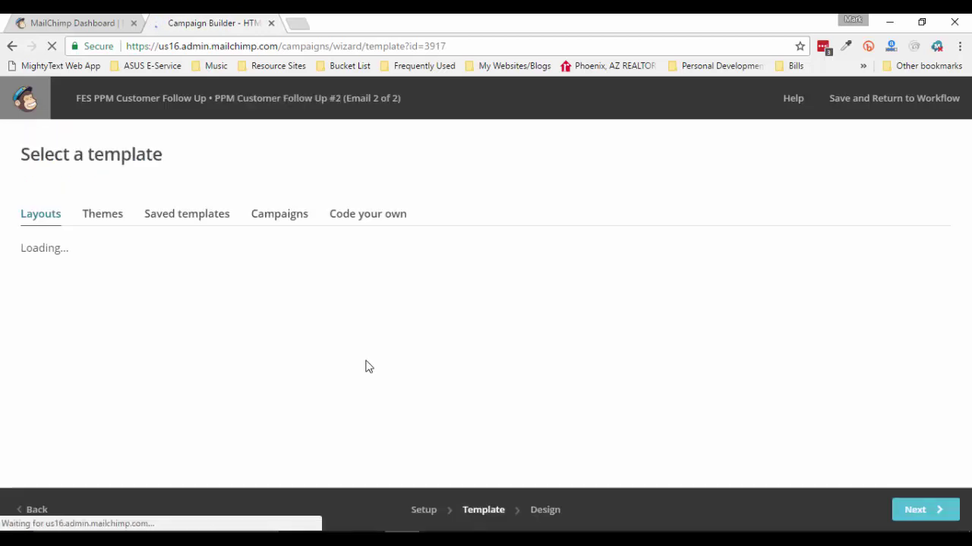
pyautogui.click(196, 222)
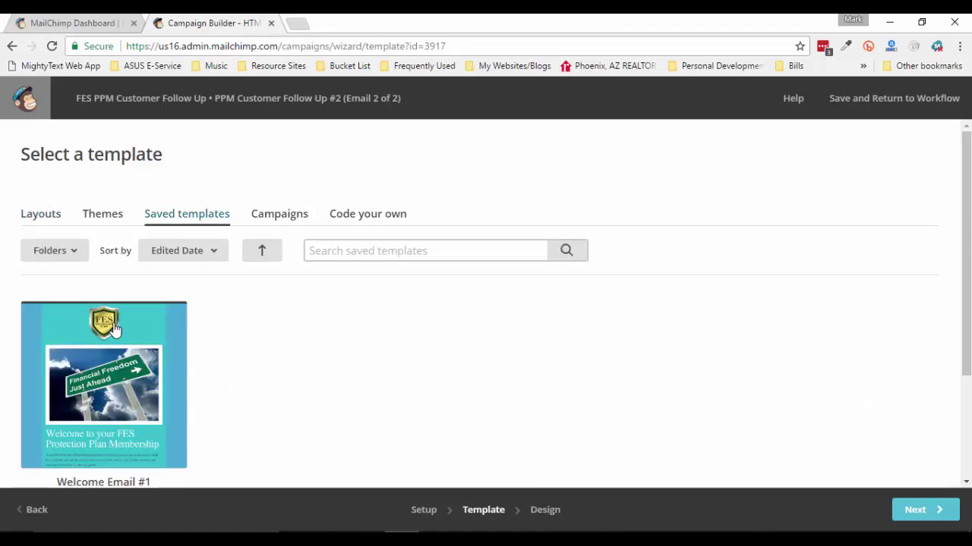
pyautogui.click(924, 516)
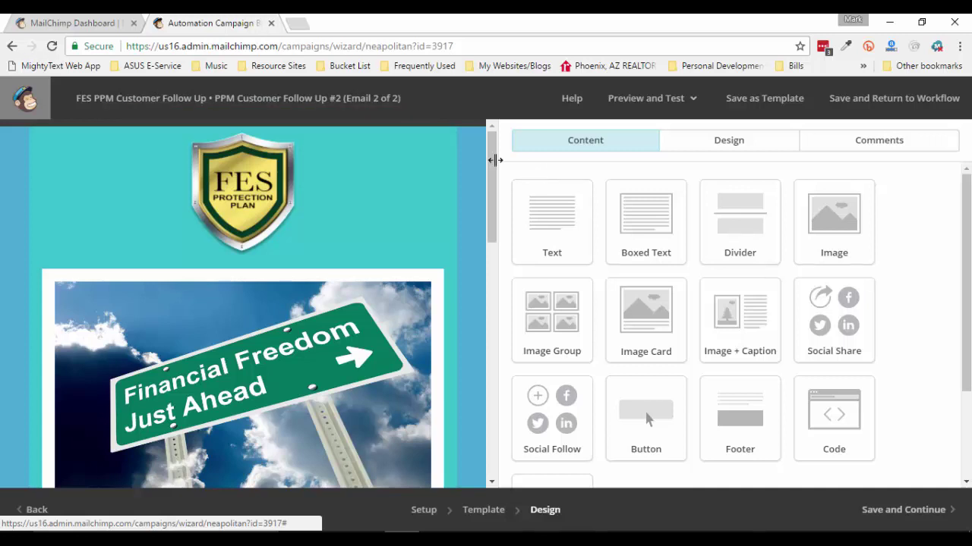
# Delete the Financial Freedom image block from the email design
pyautogui.scroll(-1, 491, 162)
pyautogui.scroll(1, 490, 162)
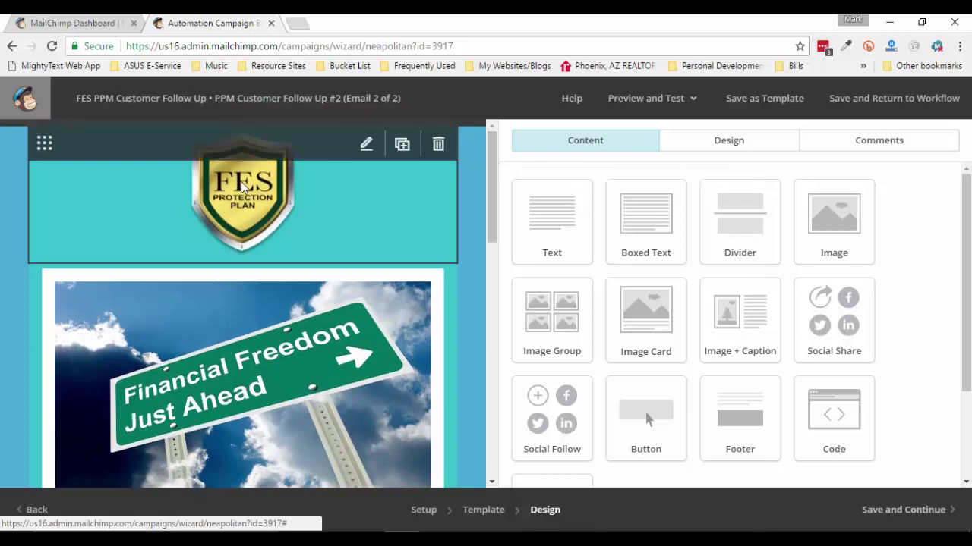
pyautogui.moveTo(489, 184); pyautogui.dragTo(485, 220)
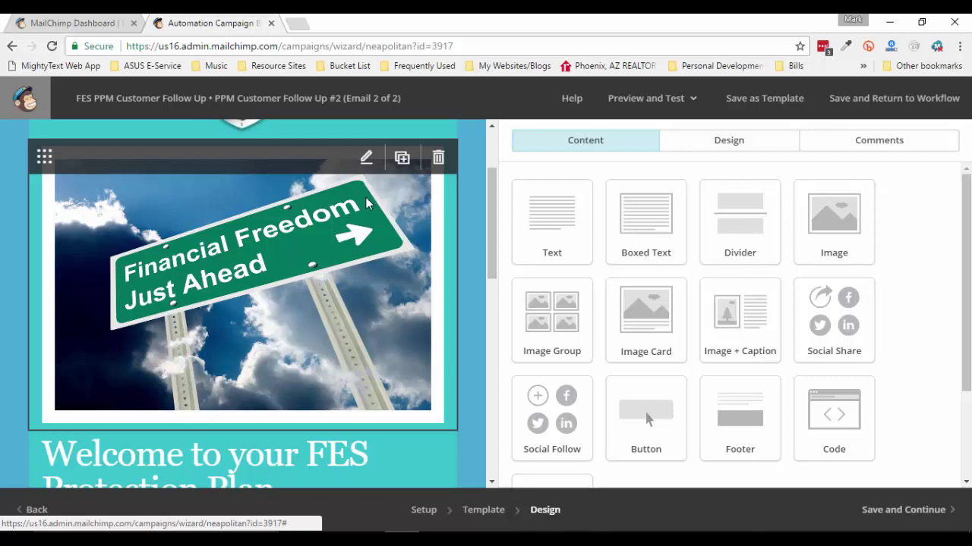
pyautogui.click(438, 160)
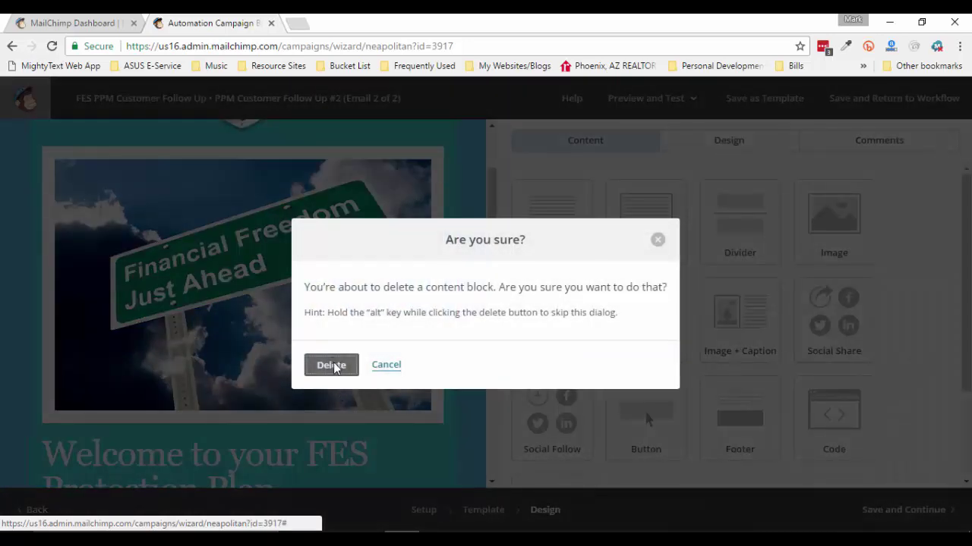
pyautogui.click(331, 365)
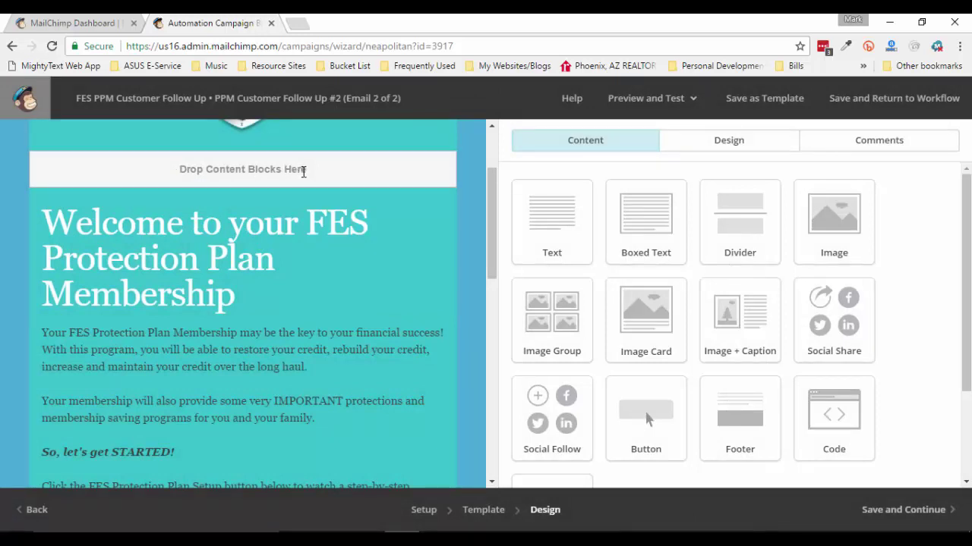
# Place a Video block above the welcome heading, ready for its URL from the Word notes
pyautogui.moveTo(965, 279); pyautogui.dragTo(965, 350)
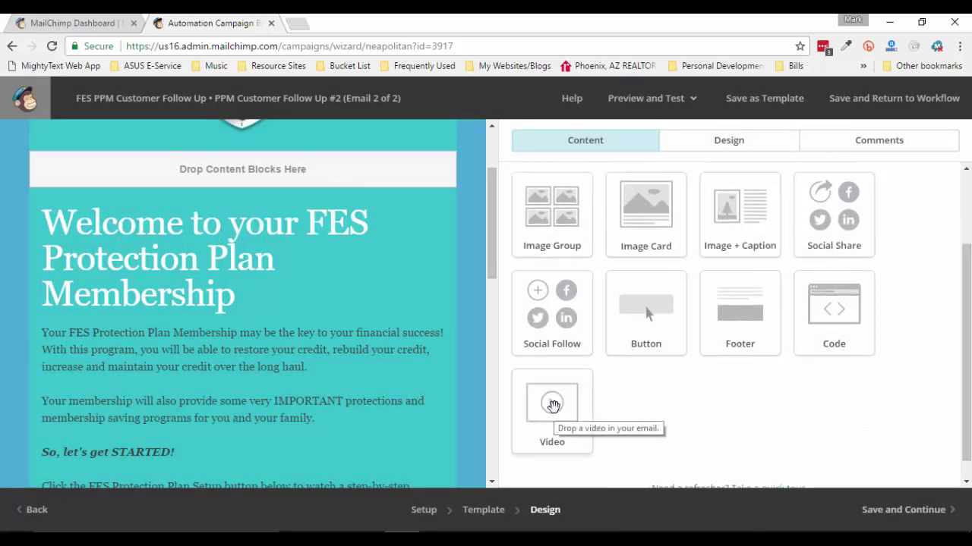
pyautogui.moveTo(553, 405); pyautogui.dragTo(270, 171)
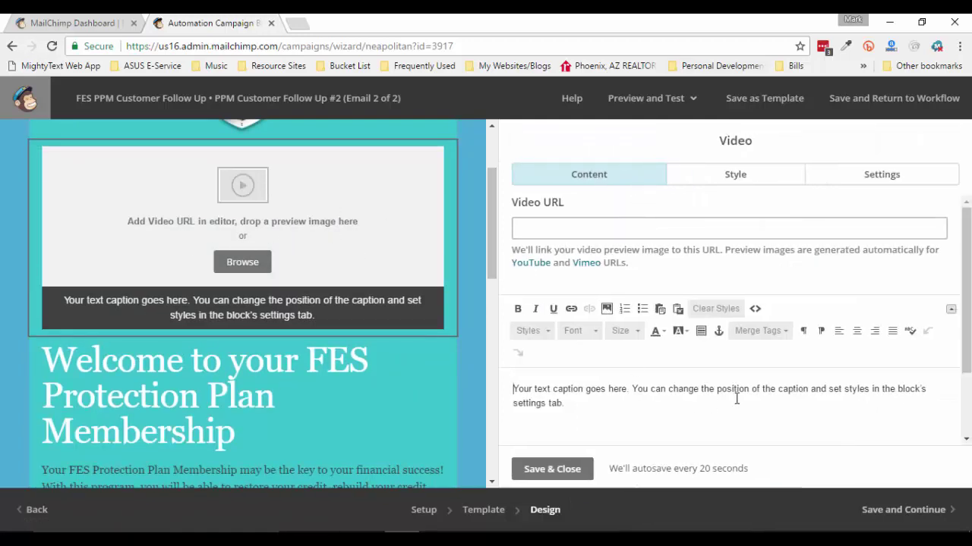
pyautogui.click(627, 229)
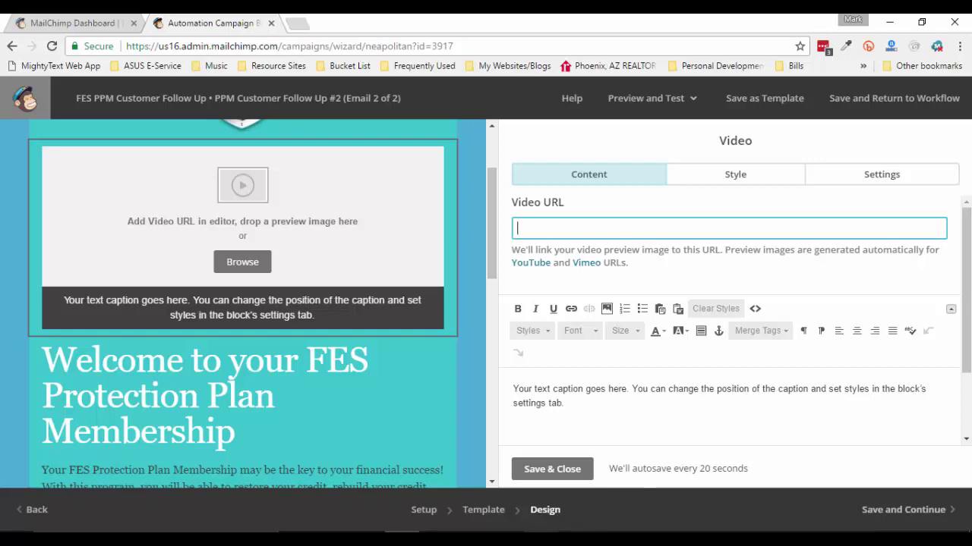
pyautogui.click(613, 513)
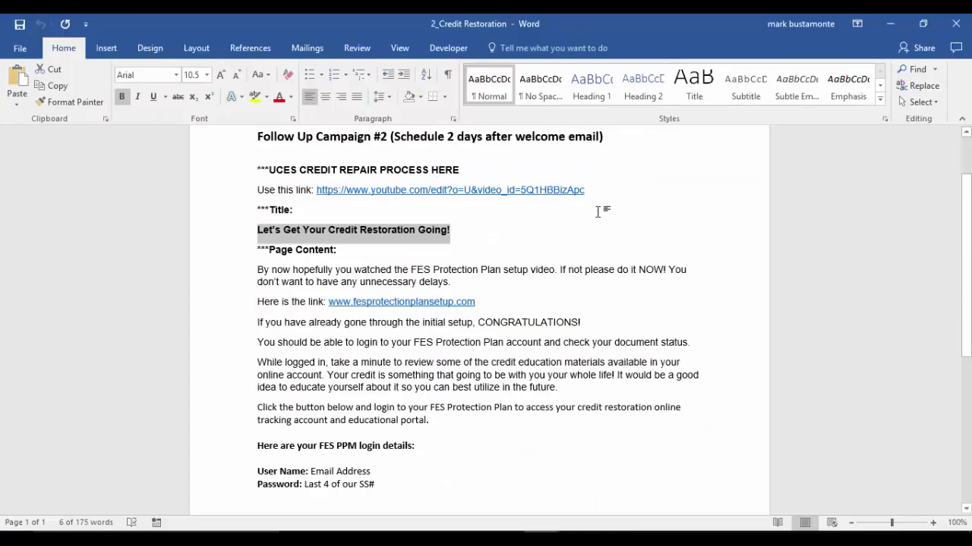
# Copy the YouTube link from the Word notes into the Video URL field
pyautogui.moveTo(625, 189); pyautogui.dragTo(316, 190)
pyautogui.hotkey('ctrl', 'c')
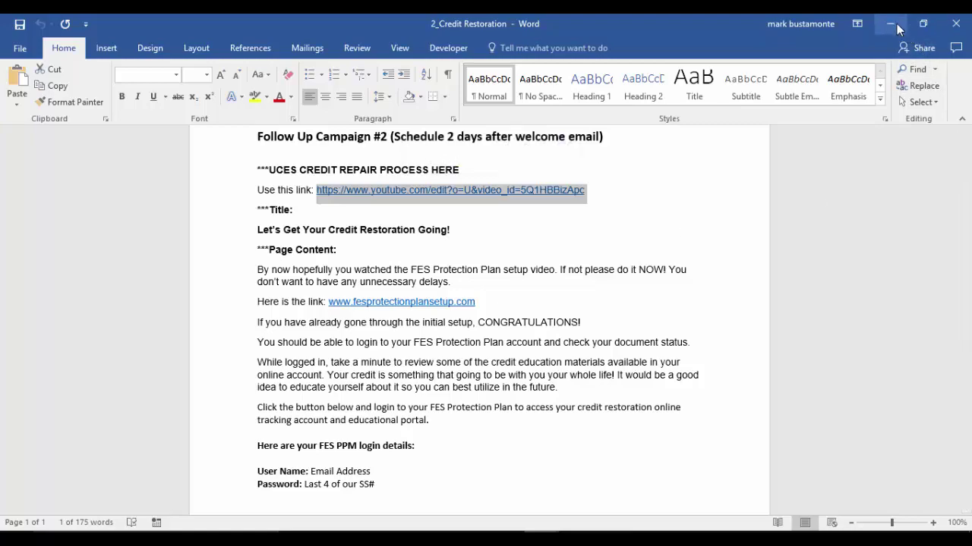
pyautogui.hotkey('alt', 'Tab')
pyautogui.hotkey('ctrl', 'v')
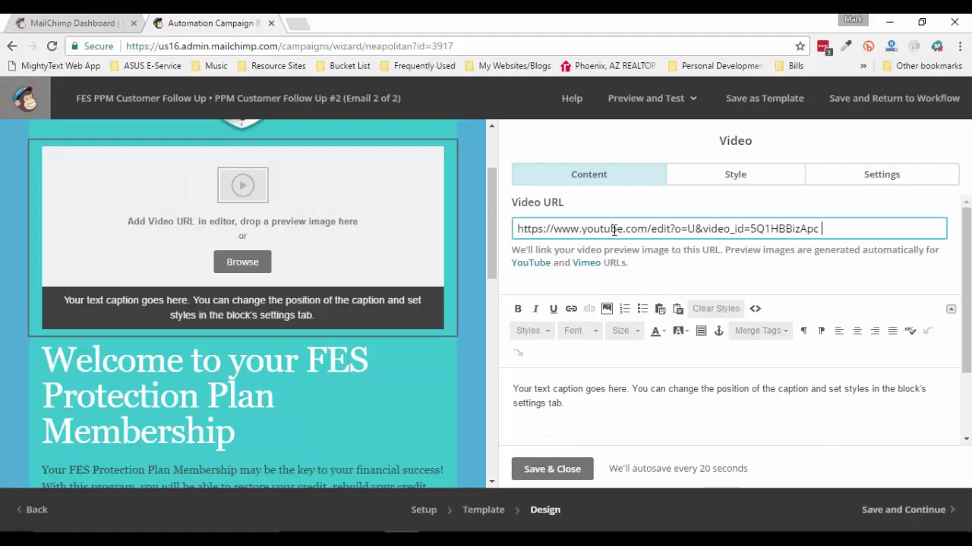
# Change the video caption to 'Watch this video to learn more about the credit restoration process' and save
pyautogui.click(624, 404)
pyautogui.moveTo(620, 408); pyautogui.dragTo(520, 377)
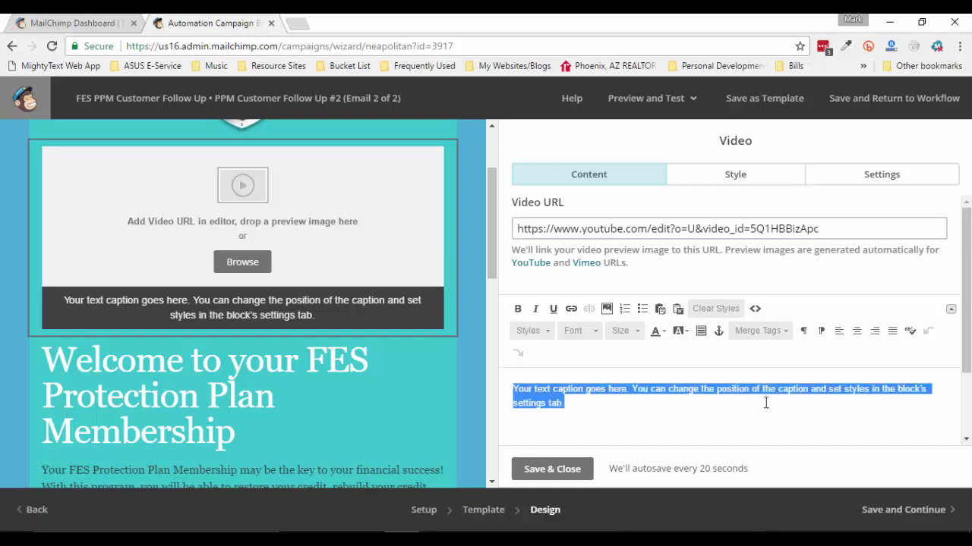
pyautogui.scroll(-2, 508, 369)
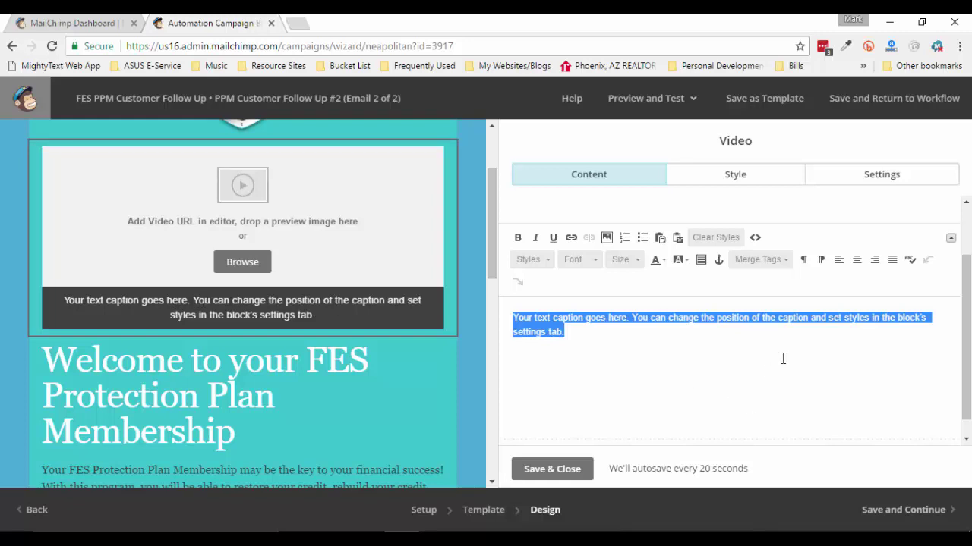
pyautogui.write('Wa')
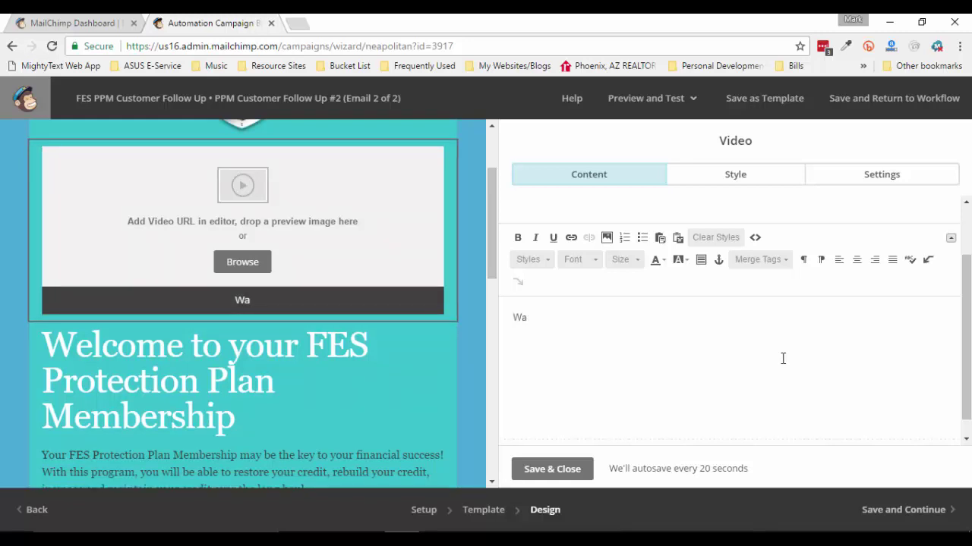
pyautogui.write('tch this')
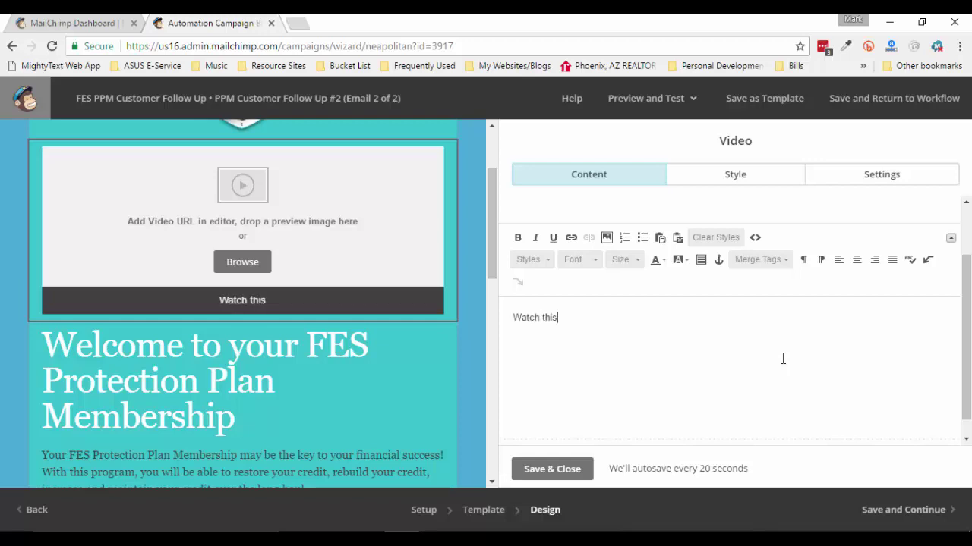
pyautogui.write(' video to')
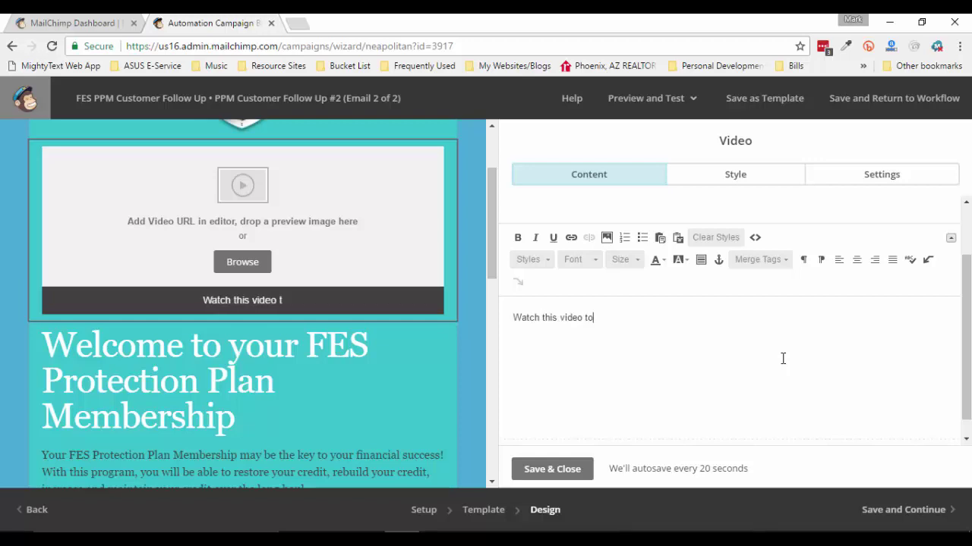
pyautogui.write(' learn ')
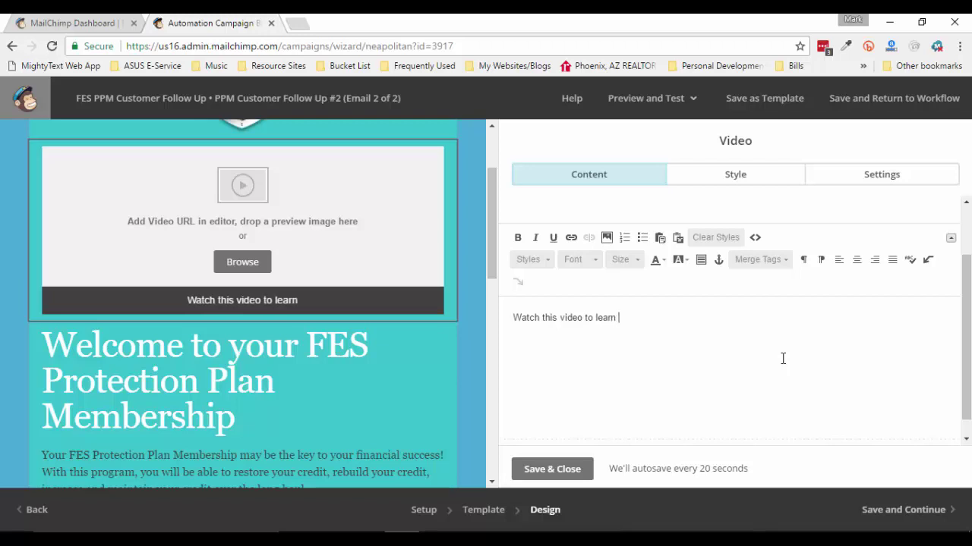
pyautogui.write('more ab')
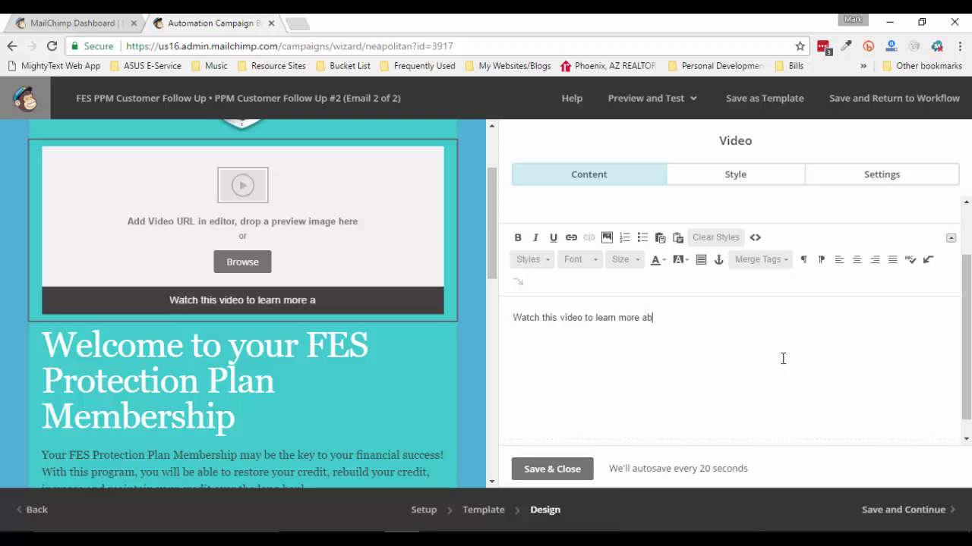
pyautogui.write('out the c')
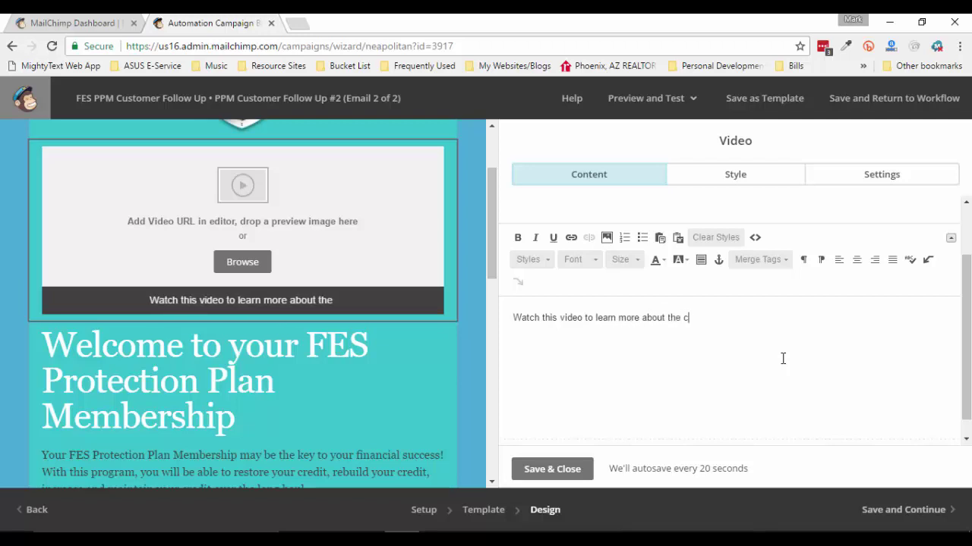
pyautogui.write('redit r')
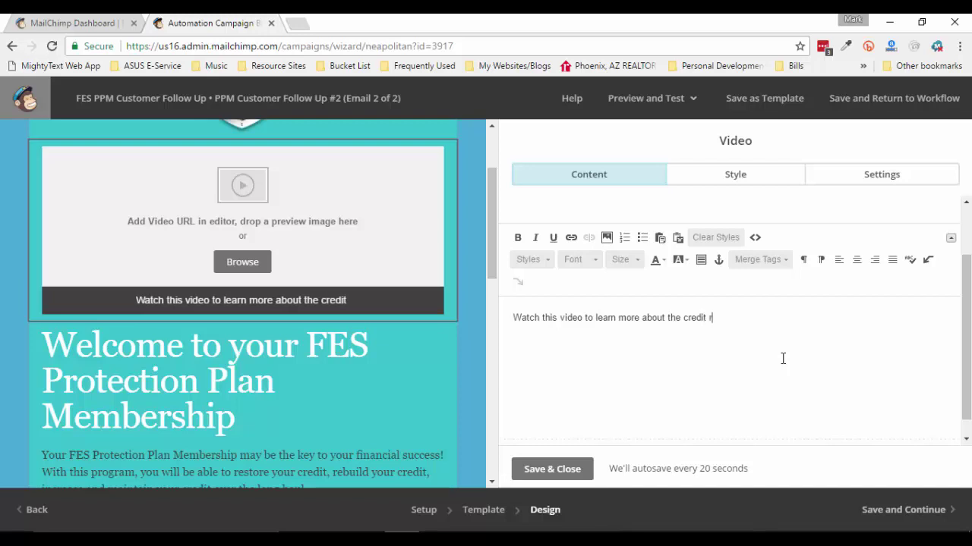
pyautogui.write('estorati')
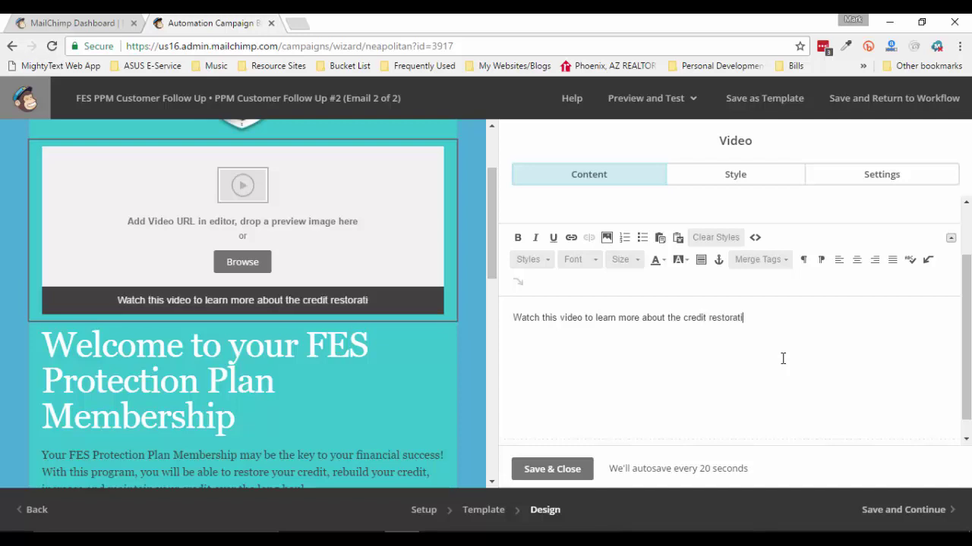
pyautogui.write('on proc')
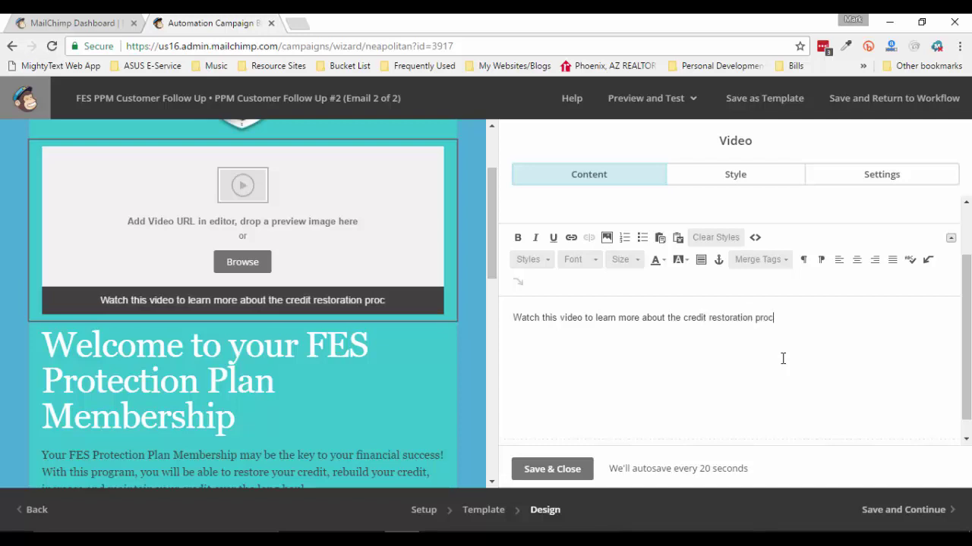
pyautogui.write('ess!')
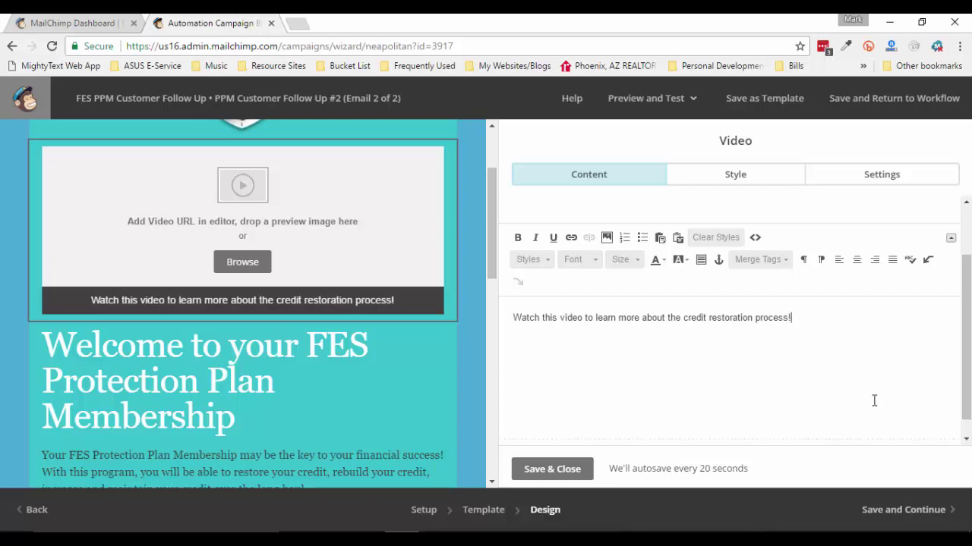
pyautogui.click(559, 469)
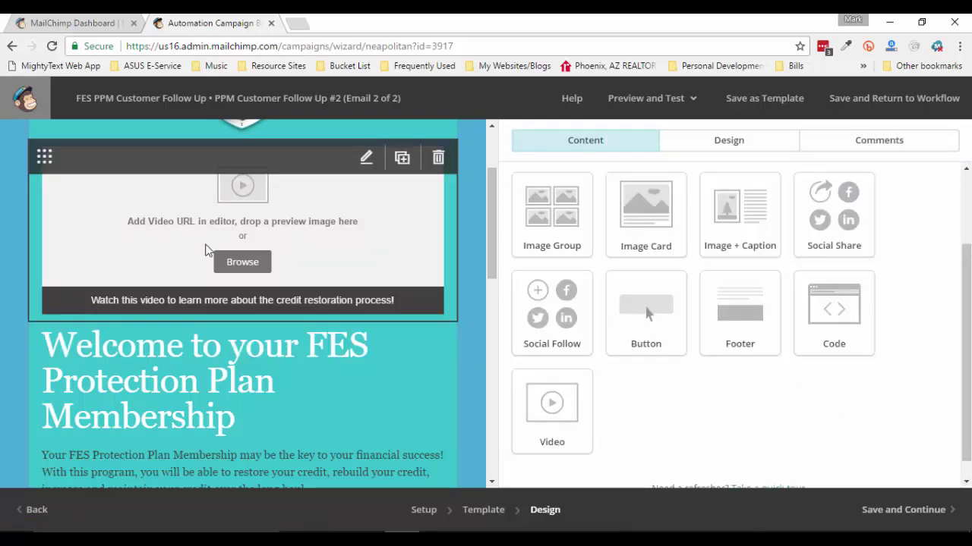
pyautogui.scroll(2, 205, 250)
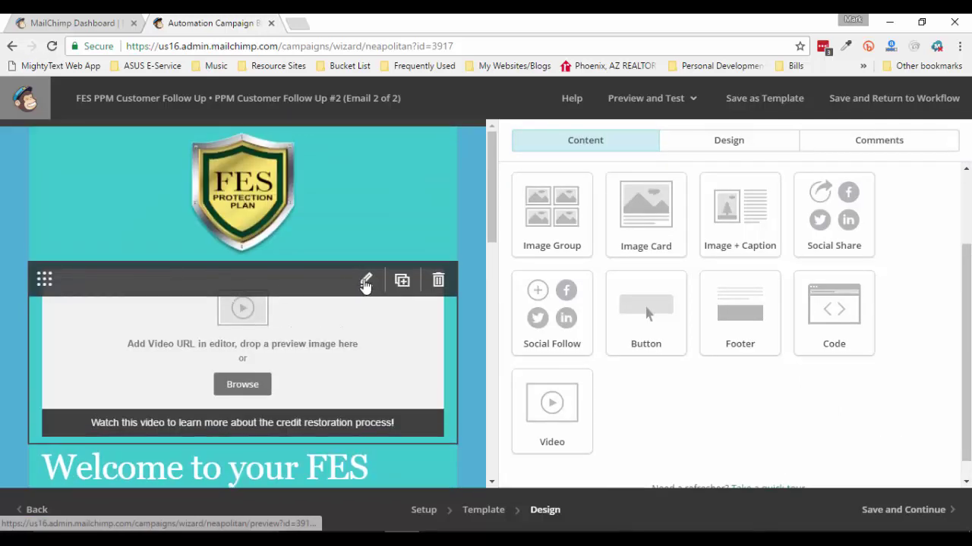
# Reopen the video block and clear its existing URL
pyautogui.click(365, 282)
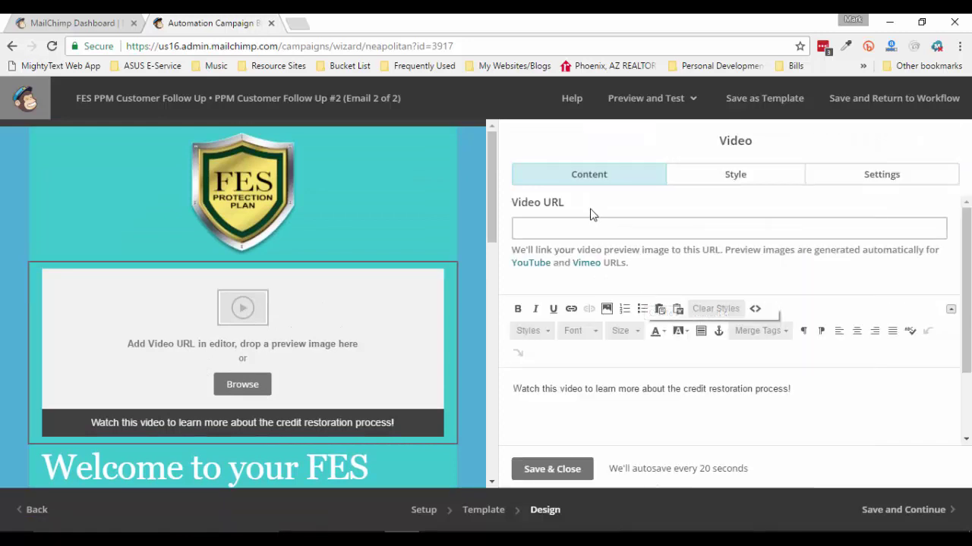
pyautogui.rightClick(592, 230)
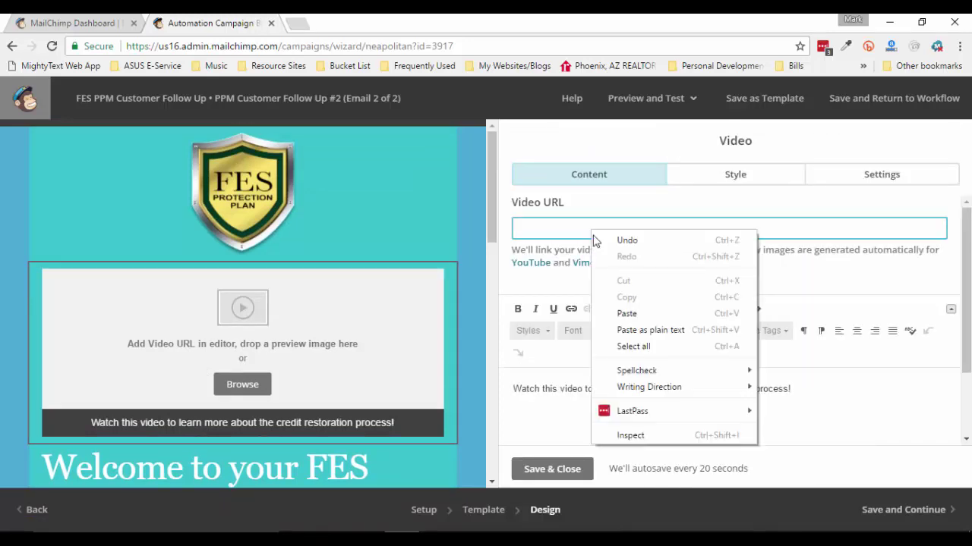
pyautogui.click(628, 311)
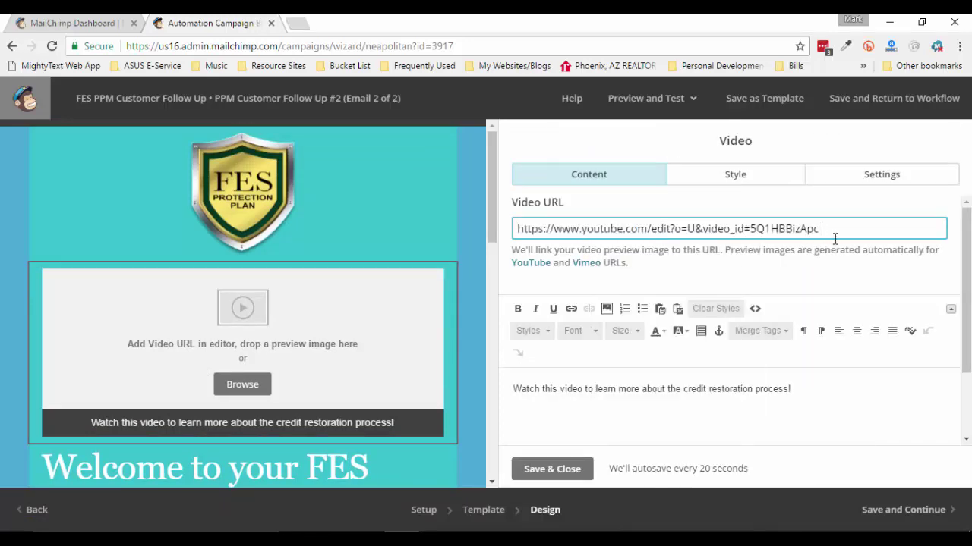
pyautogui.moveTo(823, 229); pyautogui.dragTo(469, 222)
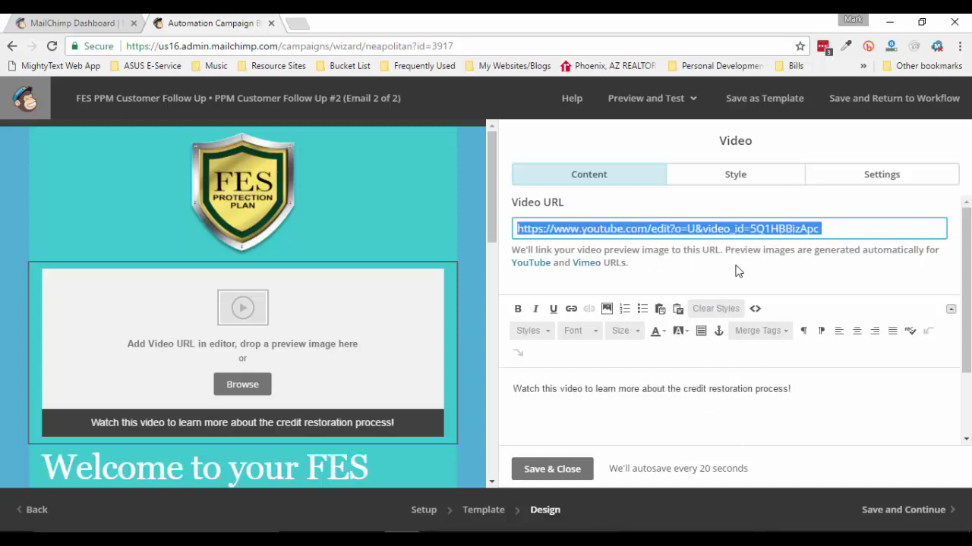
pyautogui.press('BackSpace')
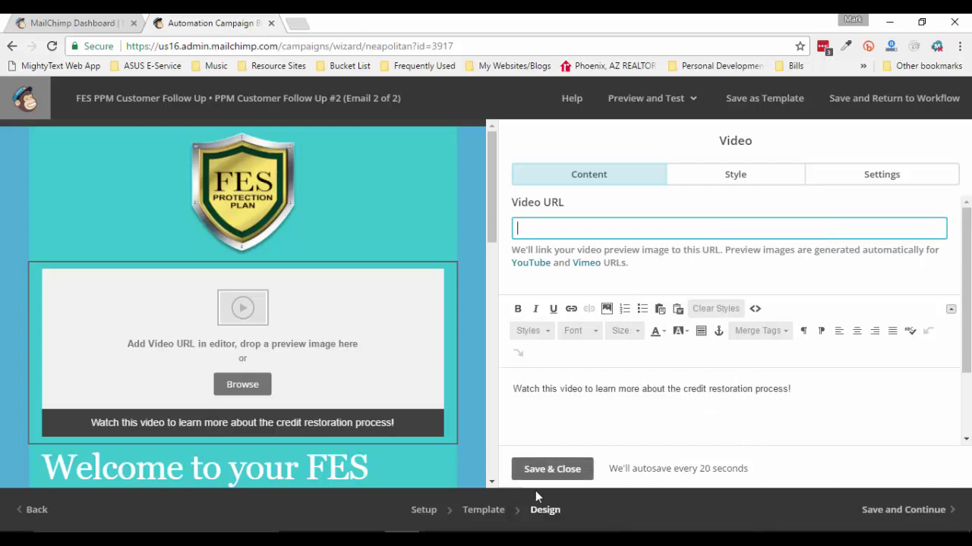
pyautogui.click(610, 539)
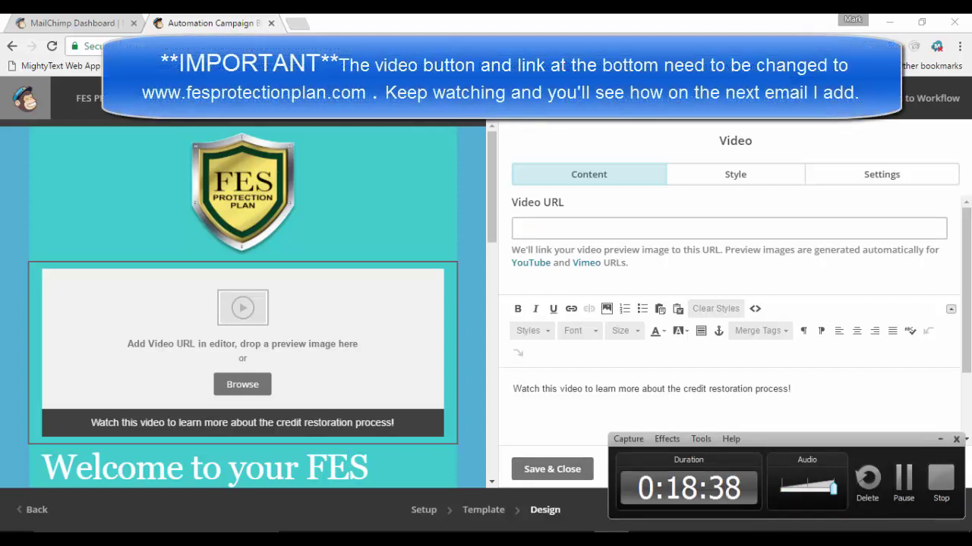
# Paste the YouTube link from the Word notes as the video URL and save the block
pyautogui.click(904, 478)
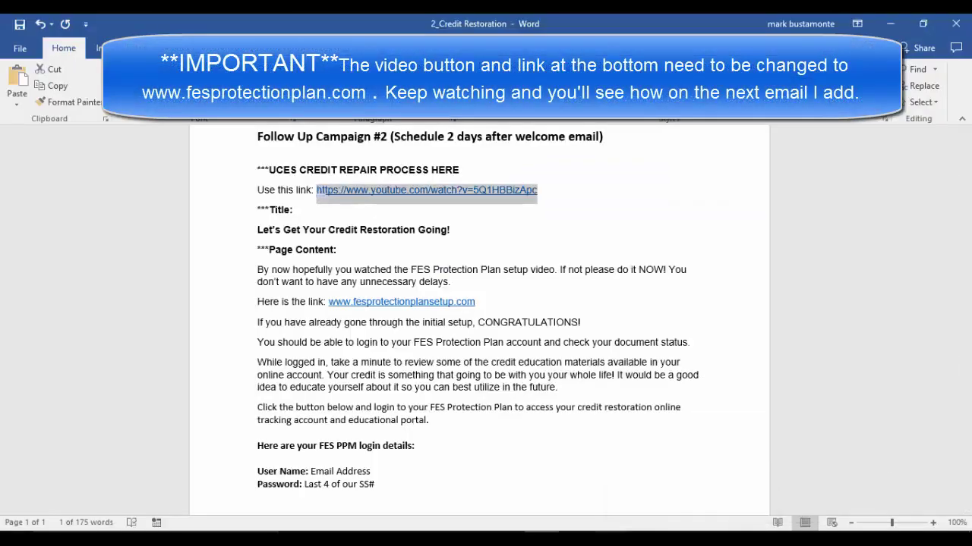
pyautogui.moveTo(472, 539)
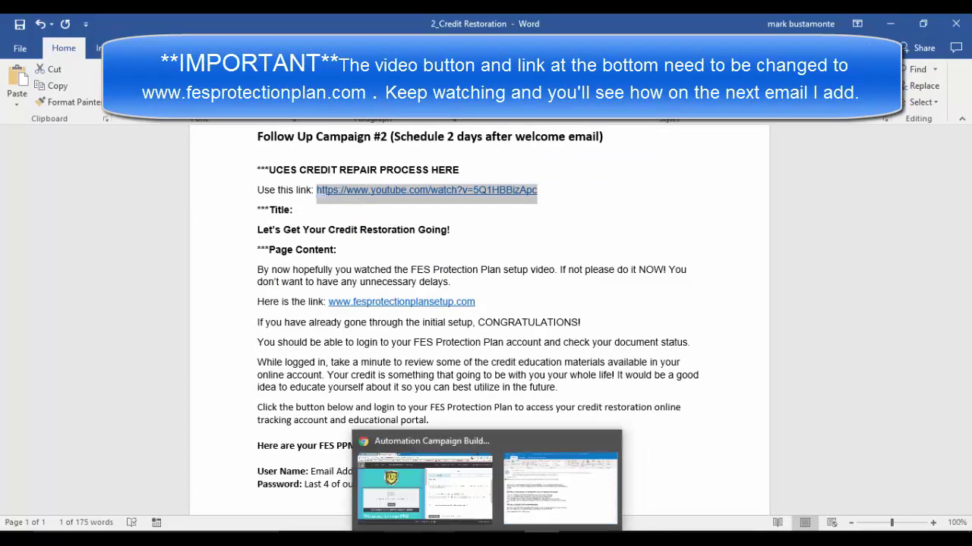
pyautogui.click(406, 487)
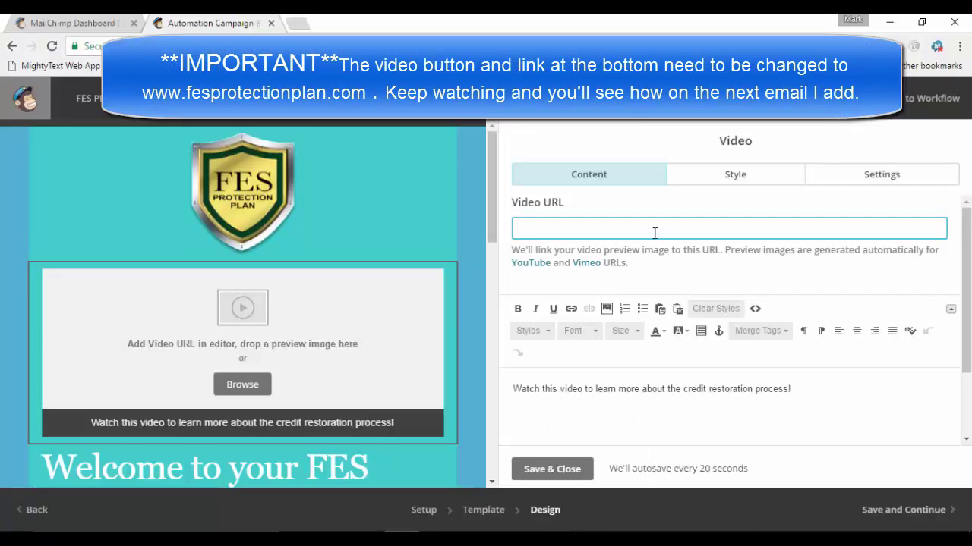
pyautogui.write('https://www.youtube.com/watch?v=5Q1HBBizApc')
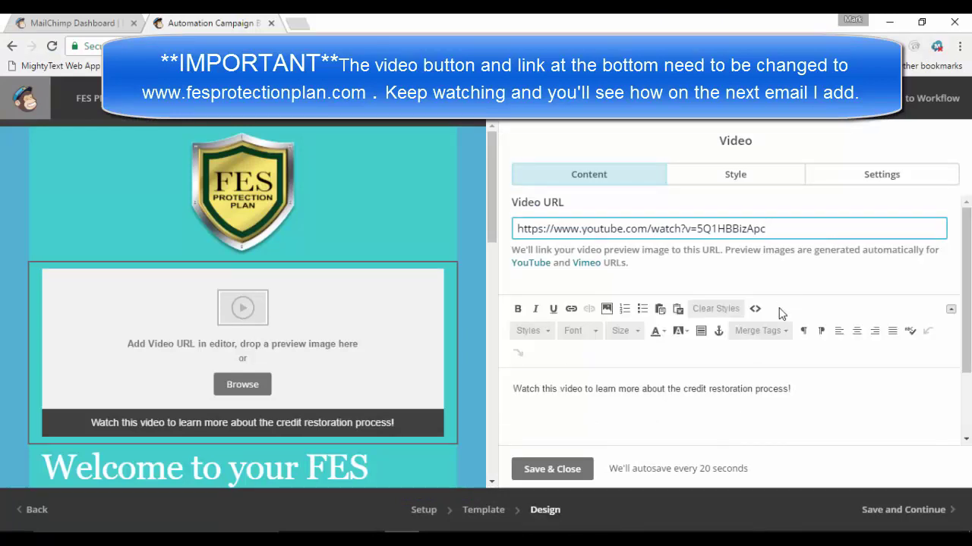
pyautogui.scroll(-2, 697, 368)
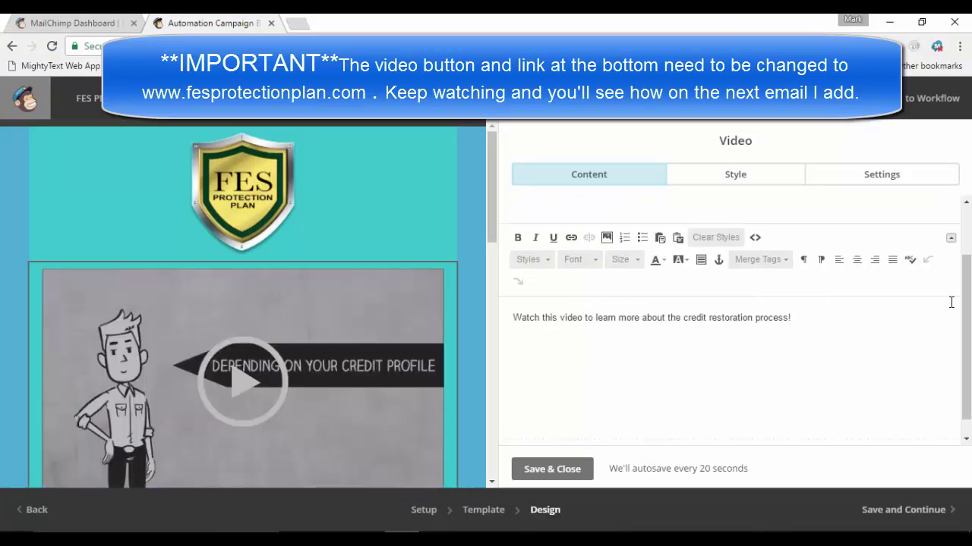
pyautogui.scroll(2, 957, 303)
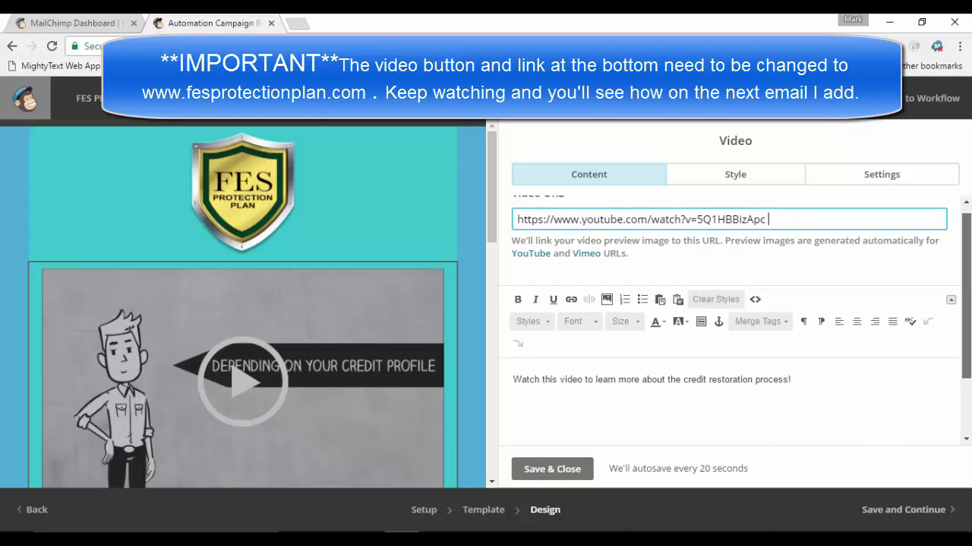
pyautogui.scroll(-1, 768, 220)
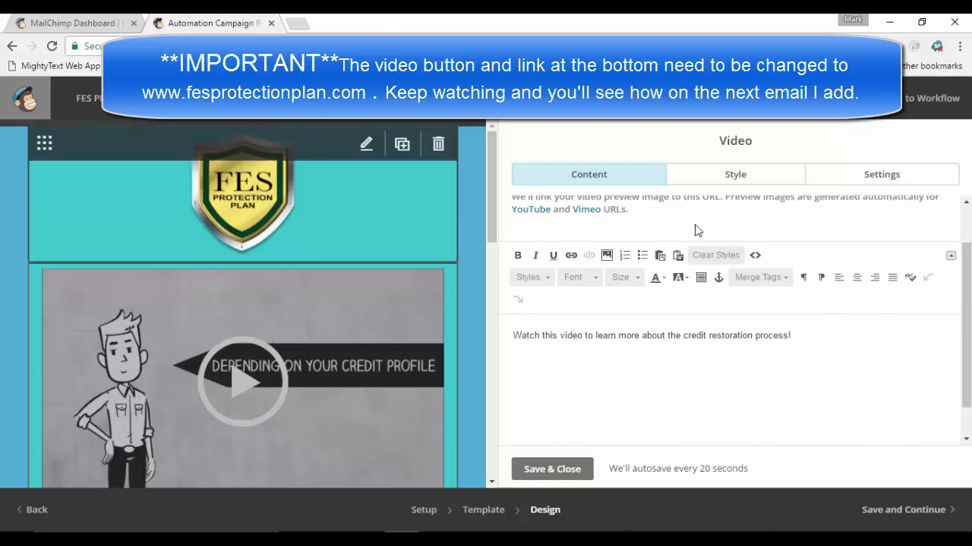
pyautogui.scroll(-3, 497, 164)
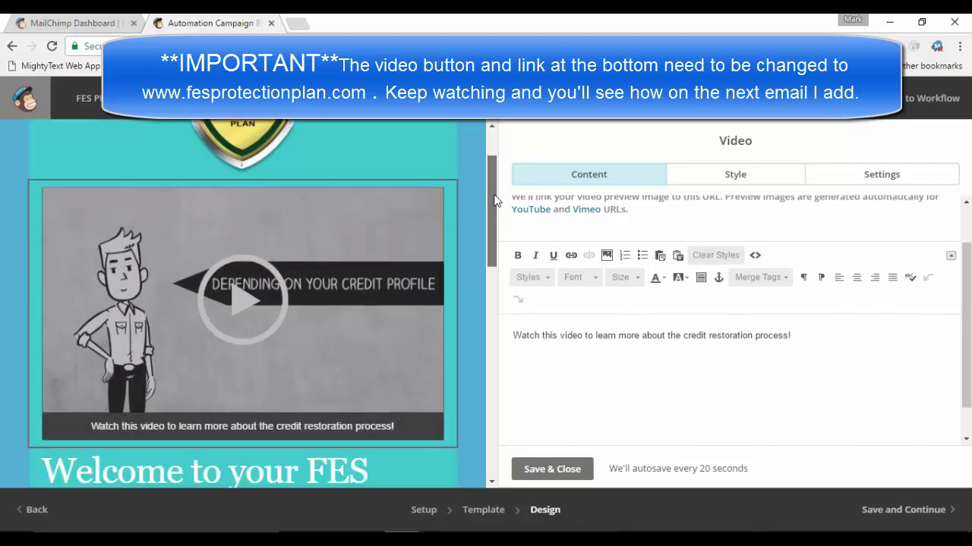
pyautogui.scroll(-1, 504, 230)
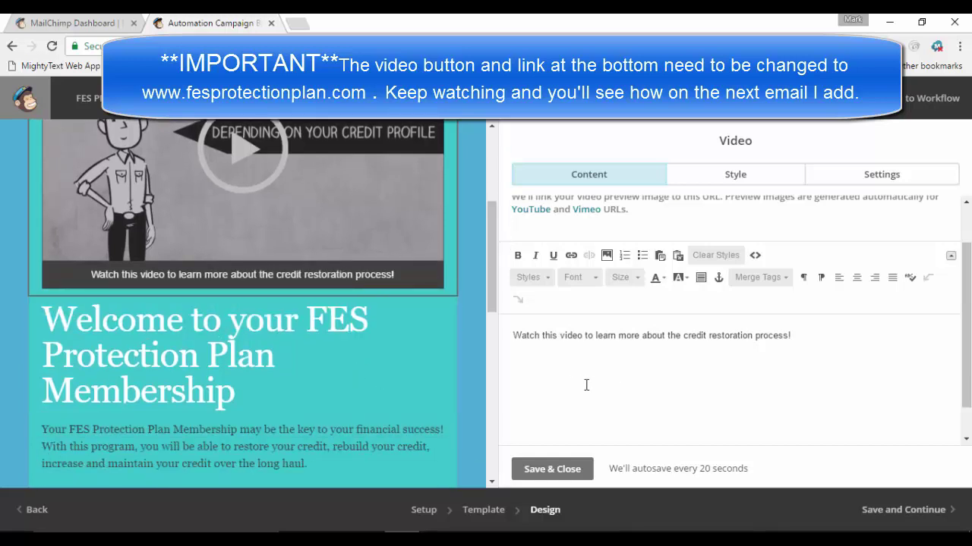
pyautogui.click(562, 469)
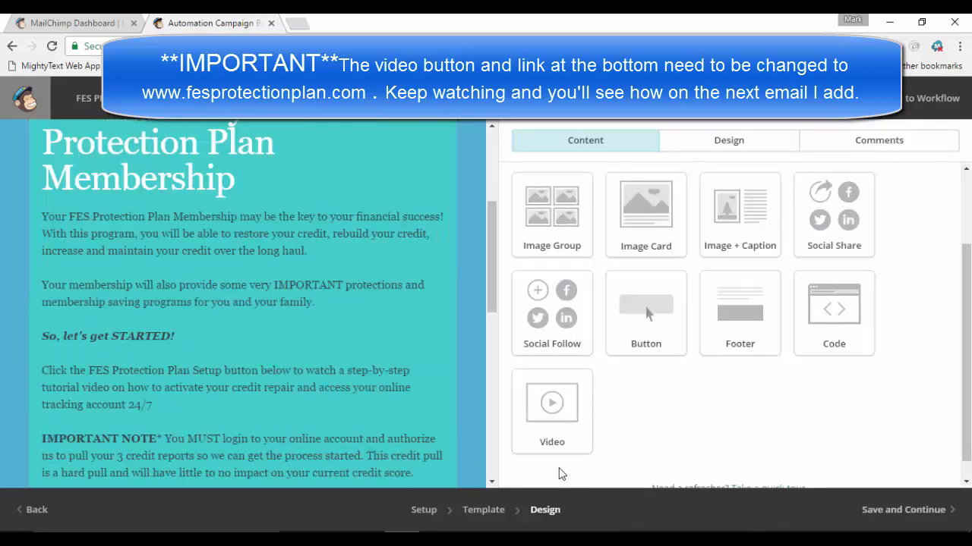
# Replace the welcome heading with the Word title 'Let's Get Your Credit Restoration Going!' and save
pyautogui.scroll(3, 433, 310)
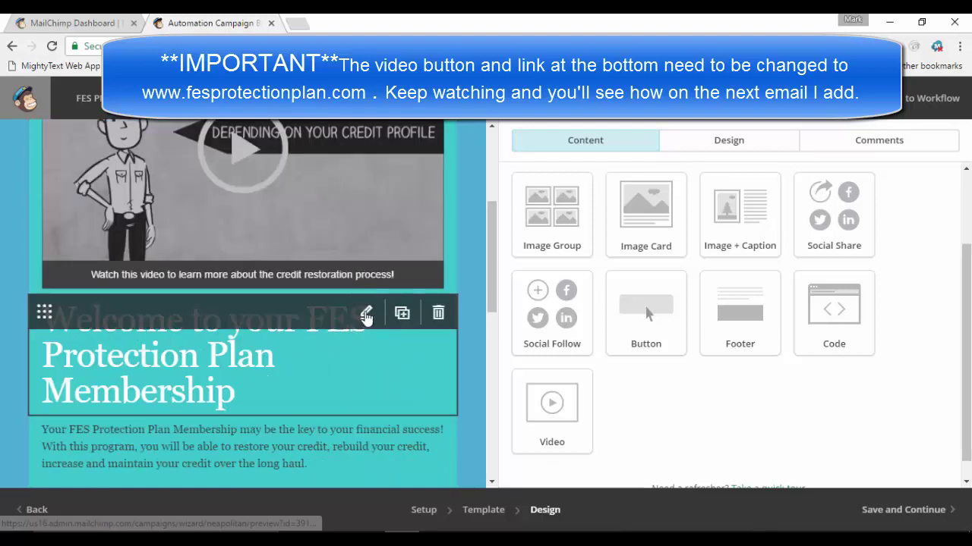
pyautogui.click(367, 315)
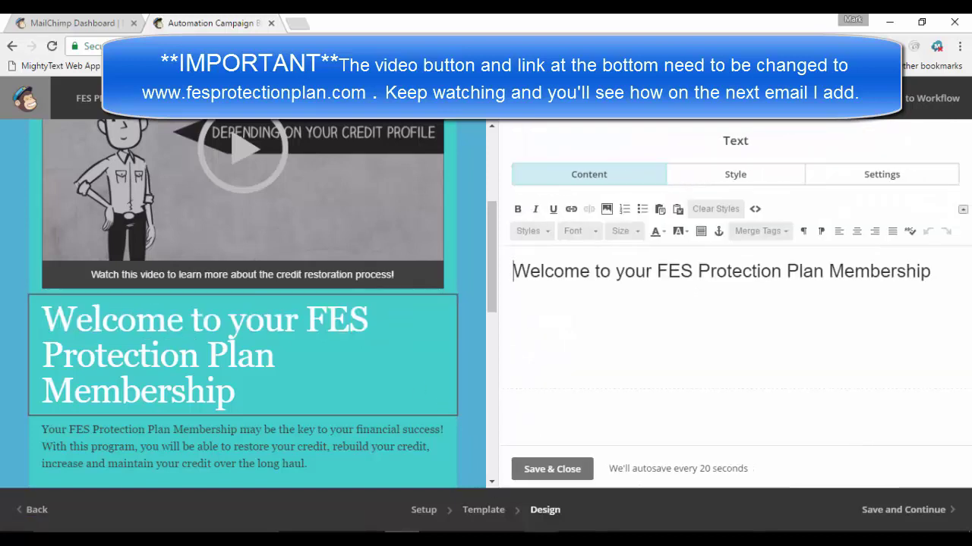
pyautogui.moveTo(543, 530)
pyautogui.click(615, 509)
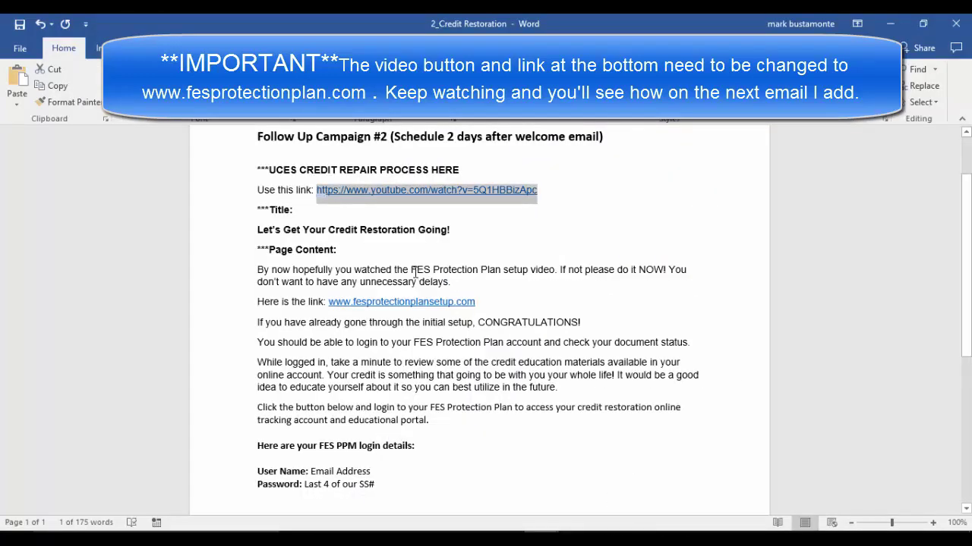
pyautogui.moveTo(416, 231); pyautogui.dragTo(242, 232)
pyautogui.hotkey('ctrl', 'c')
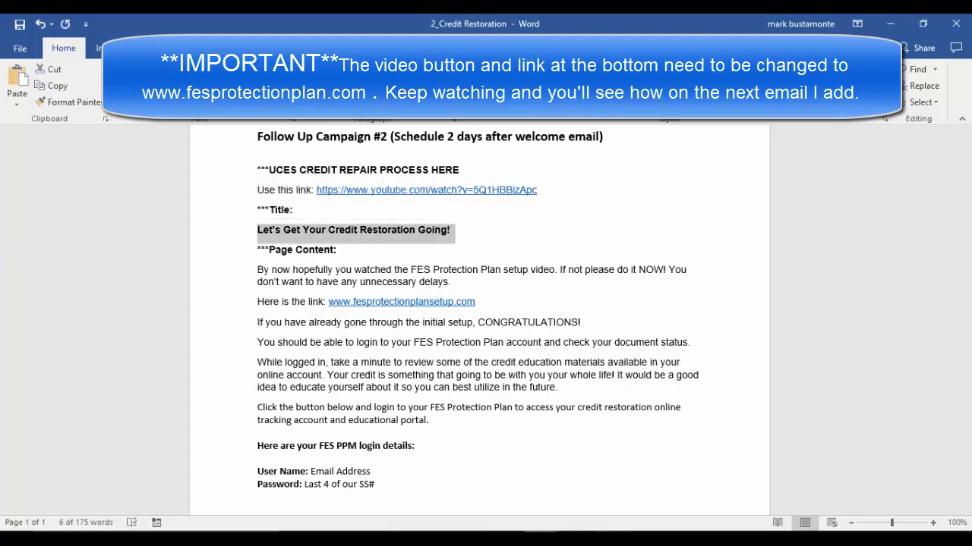
pyautogui.click(541, 540)
pyautogui.click(402, 539)
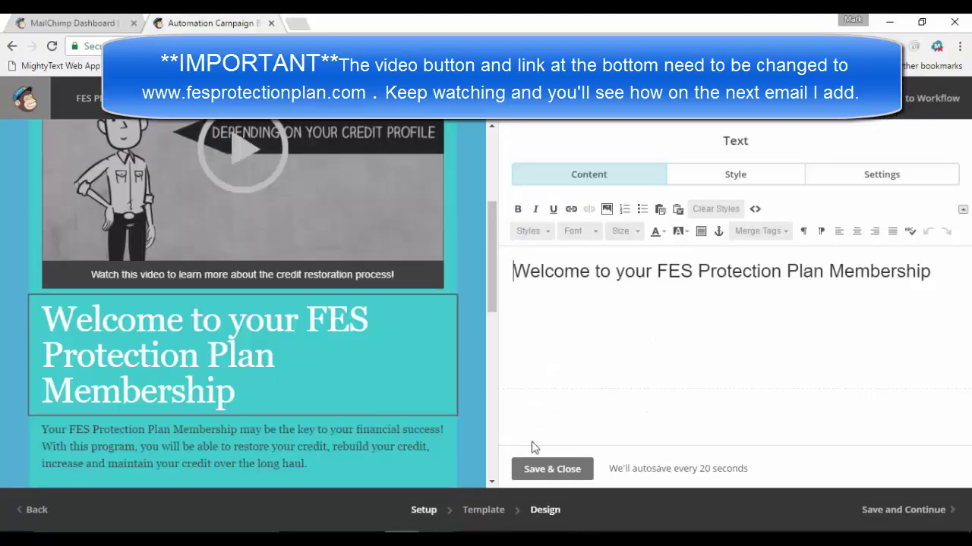
pyautogui.moveTo(513, 271); pyautogui.dragTo(935, 299)
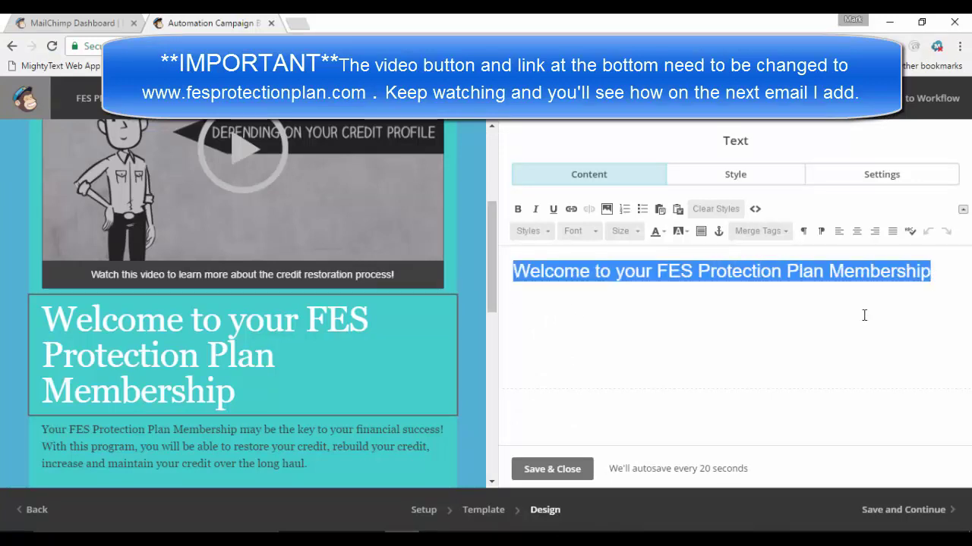
pyautogui.hotkey('ctrl', 'v')
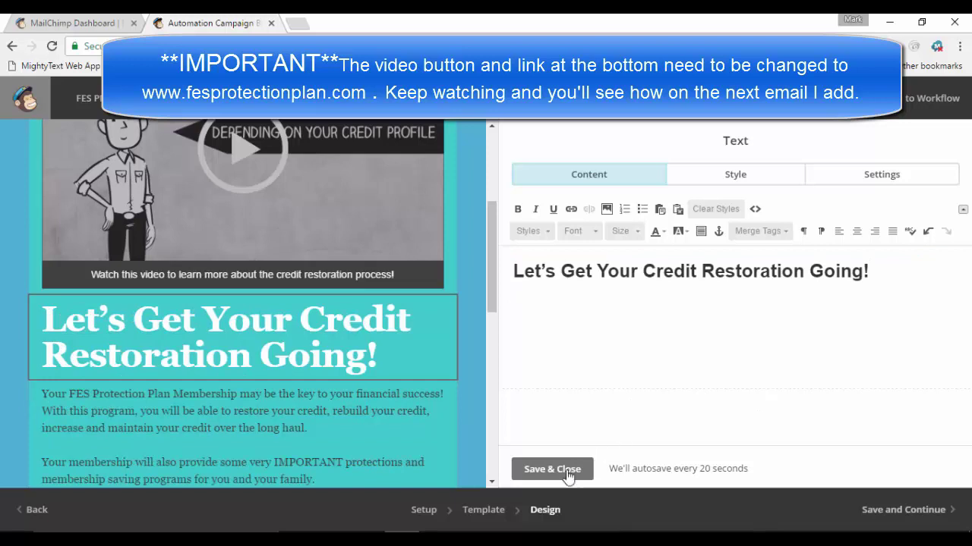
pyautogui.click(567, 471)
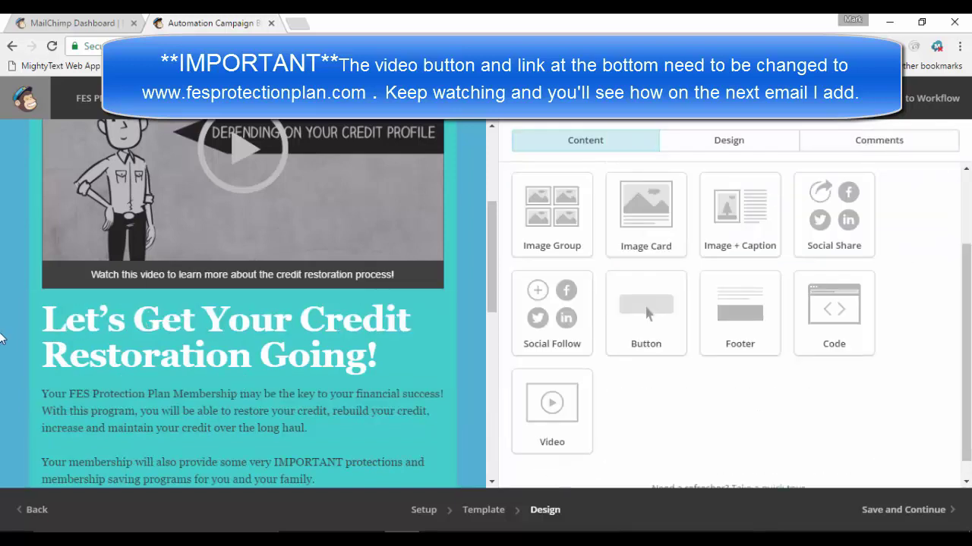
# Paste the Word page content, from the setup-video reminder to the FES PPM login details, as body text
pyautogui.scroll(-2, 133, 315)
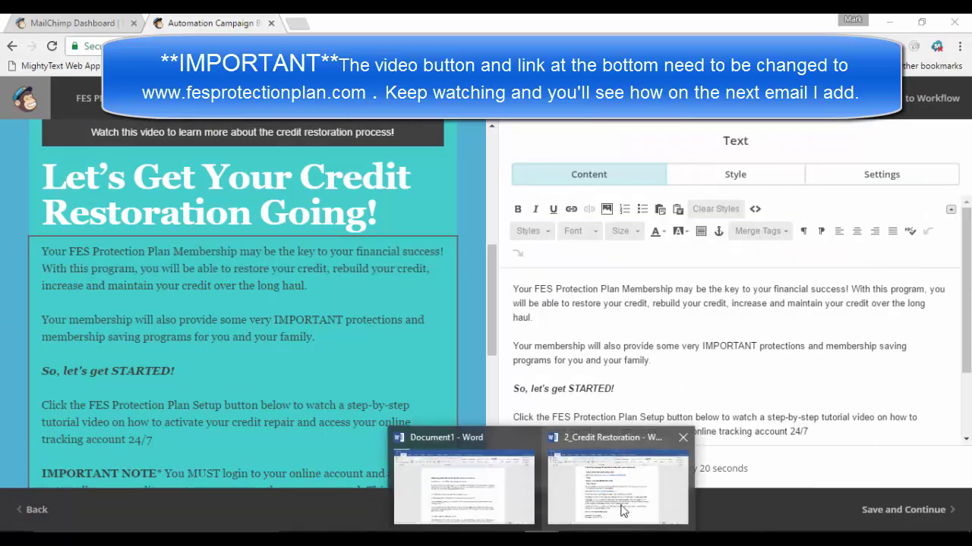
pyautogui.click(625, 507)
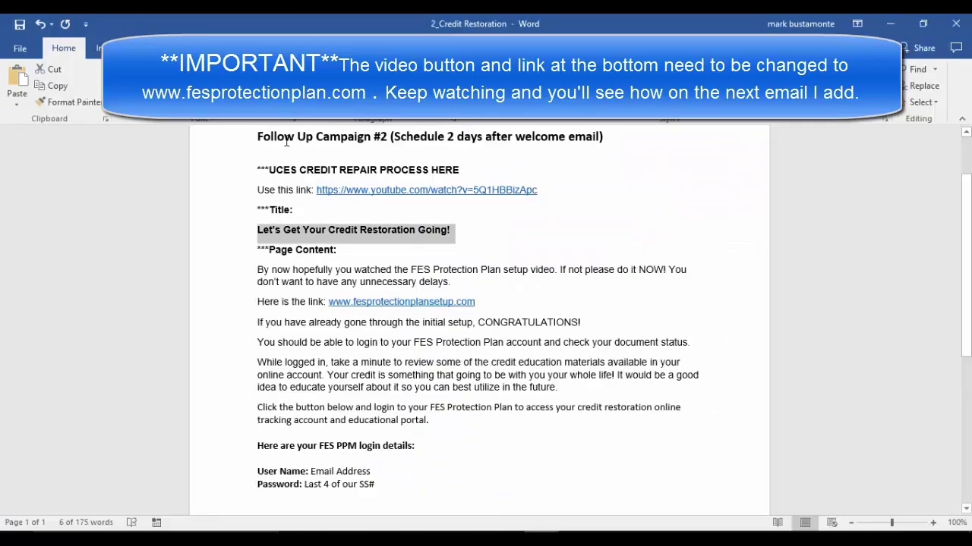
pyautogui.moveTo(259, 272); pyautogui.dragTo(582, 540)
pyautogui.rightClick(392, 281)
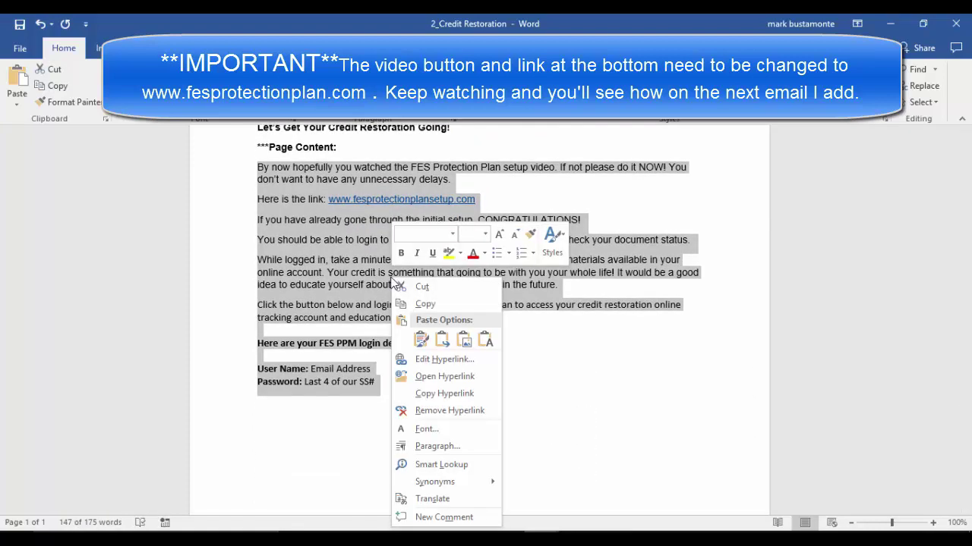
pyautogui.click(425, 304)
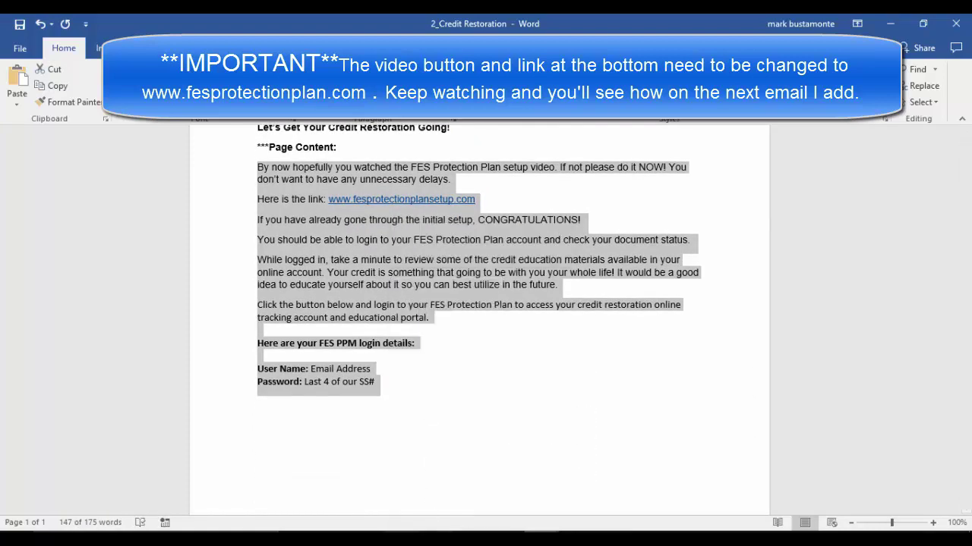
pyautogui.hotkey('alt', 'Tab')
pyautogui.moveTo(513, 292); pyautogui.dragTo(776, 463)
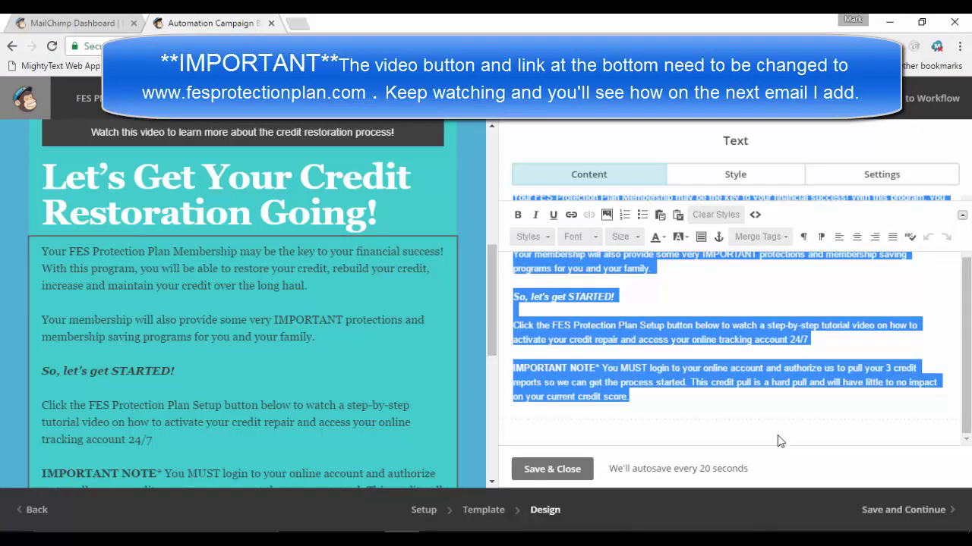
pyautogui.hotkey('ctrl', 'v')
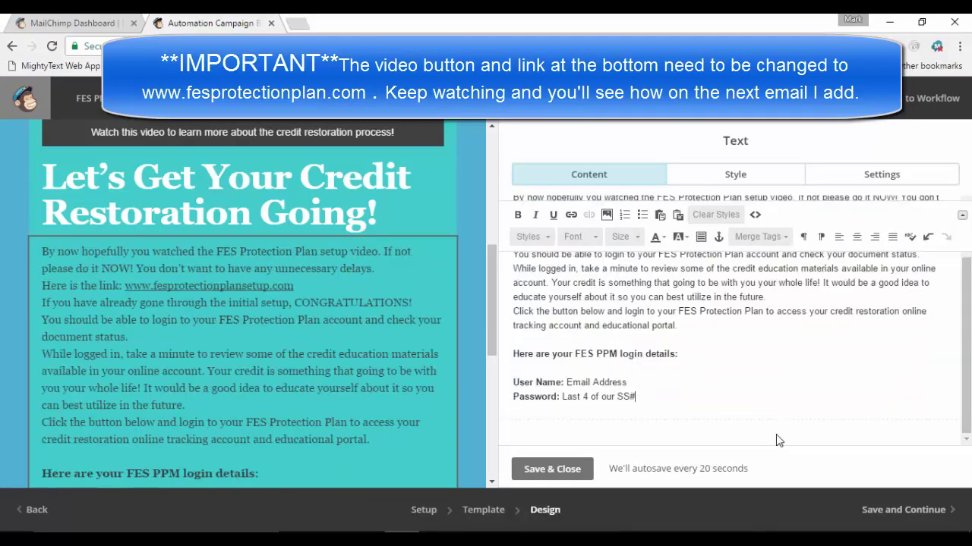
pyautogui.scroll(3, 776, 441)
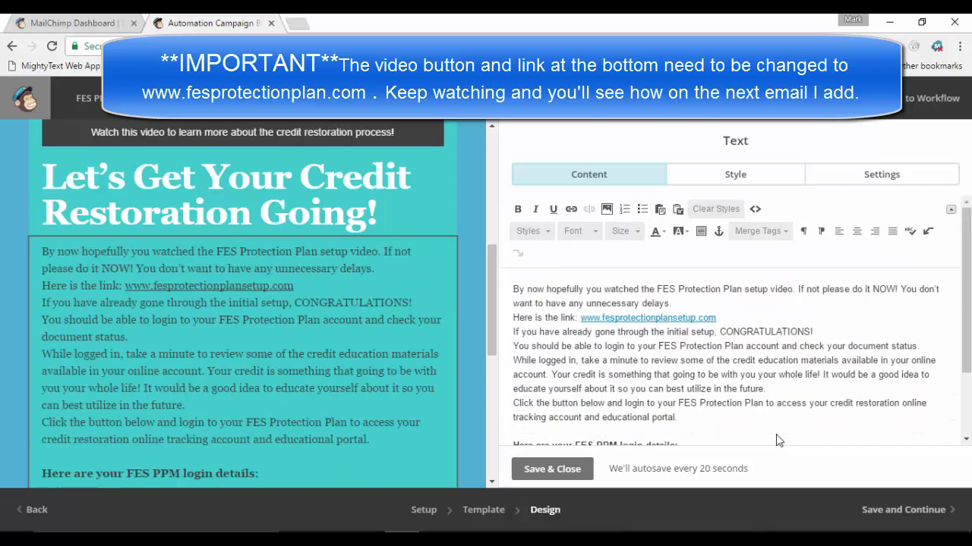
pyautogui.click(666, 303)
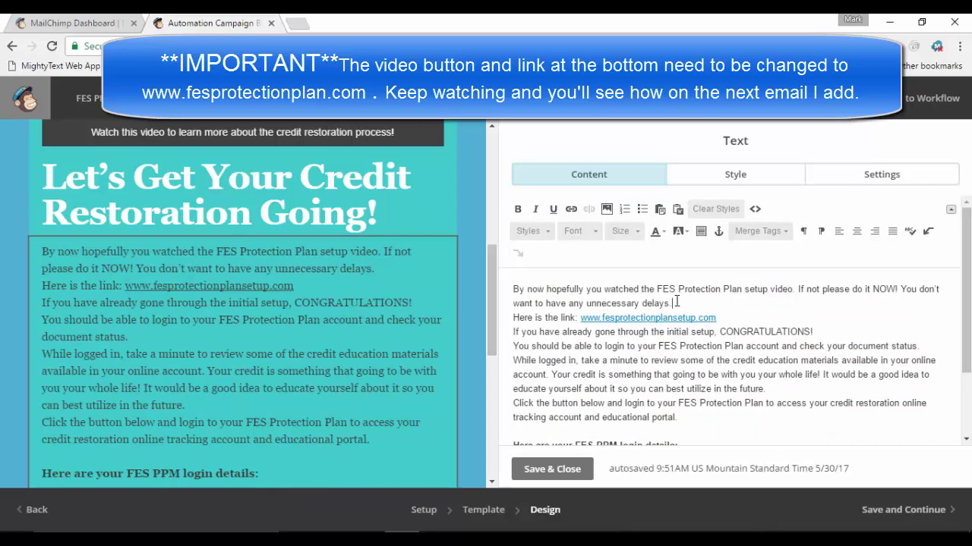
pyautogui.moveTo(514, 289); pyautogui.dragTo(749, 483)
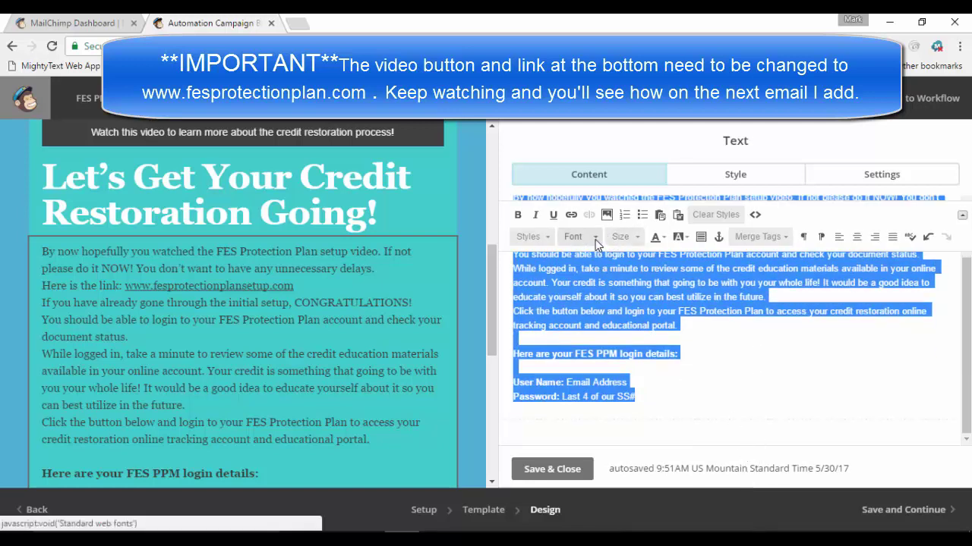
# Set the body text font to Arial at 14 px
pyautogui.click(595, 243)
pyautogui.click(580, 274)
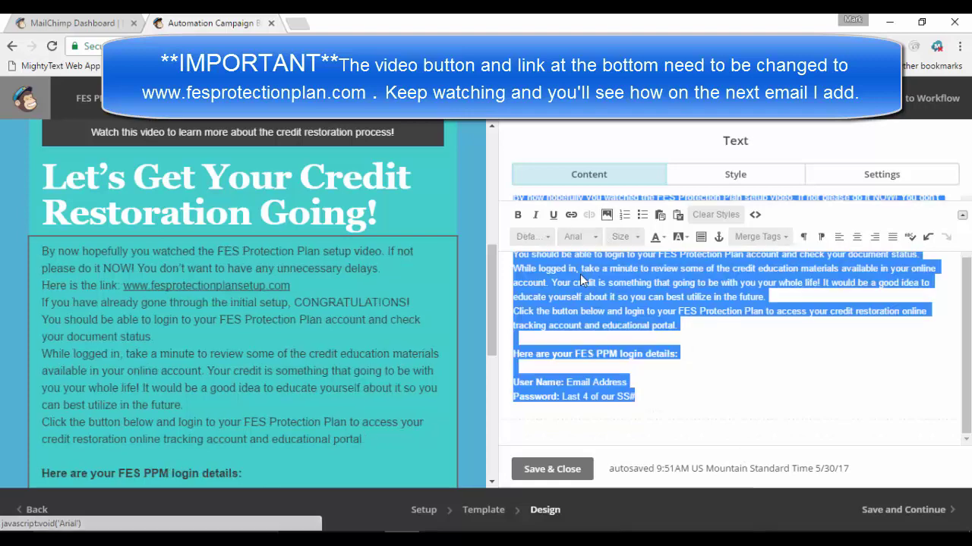
pyautogui.click(621, 237)
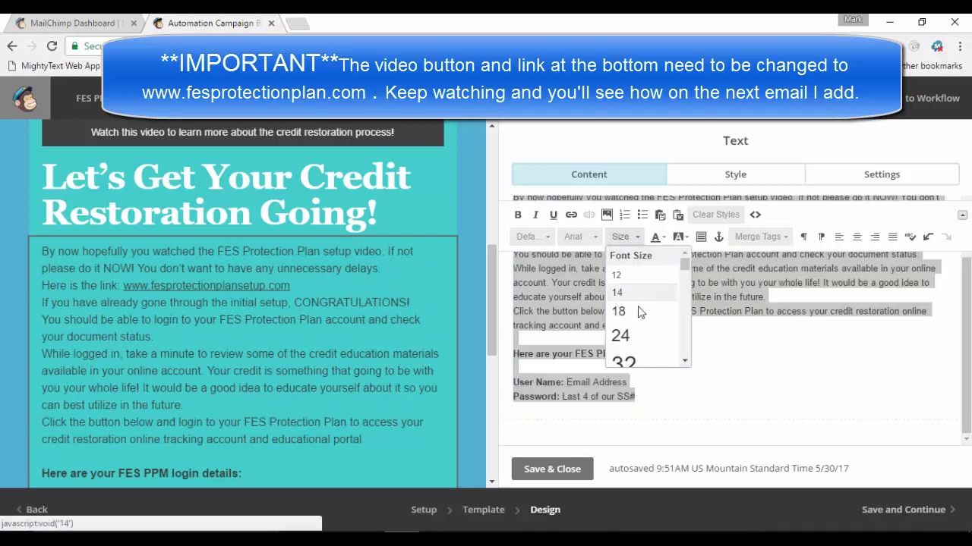
pyautogui.click(623, 293)
pyautogui.click(726, 396)
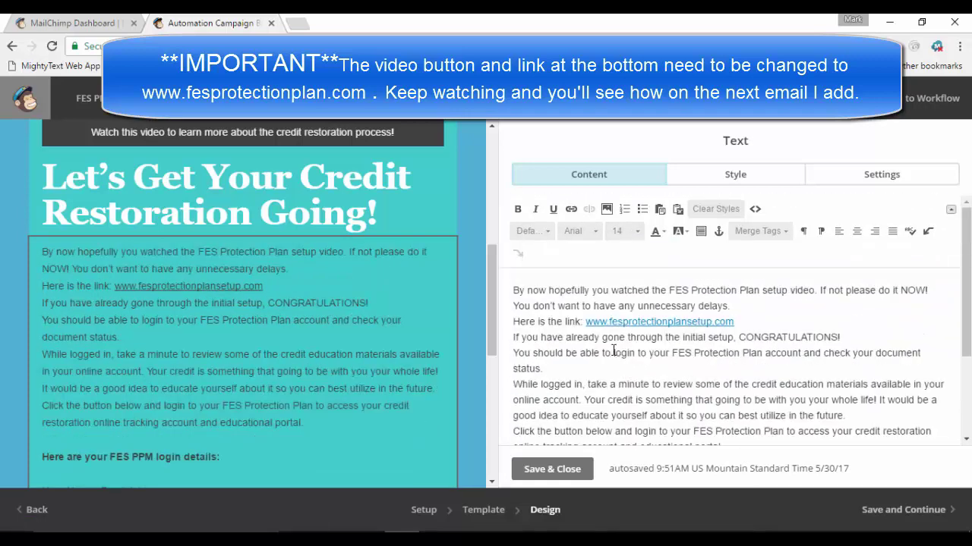
# Insert blank lines between the body paragraphs, then save and close the text block
pyautogui.click(767, 306)
pyautogui.press('Return')
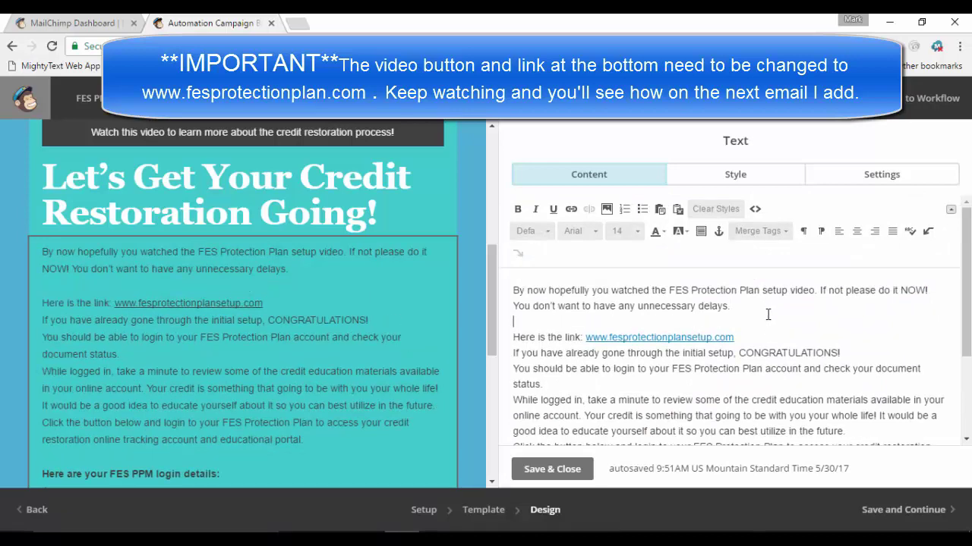
pyautogui.press('Return')
pyautogui.scroll(-3, 759, 334)
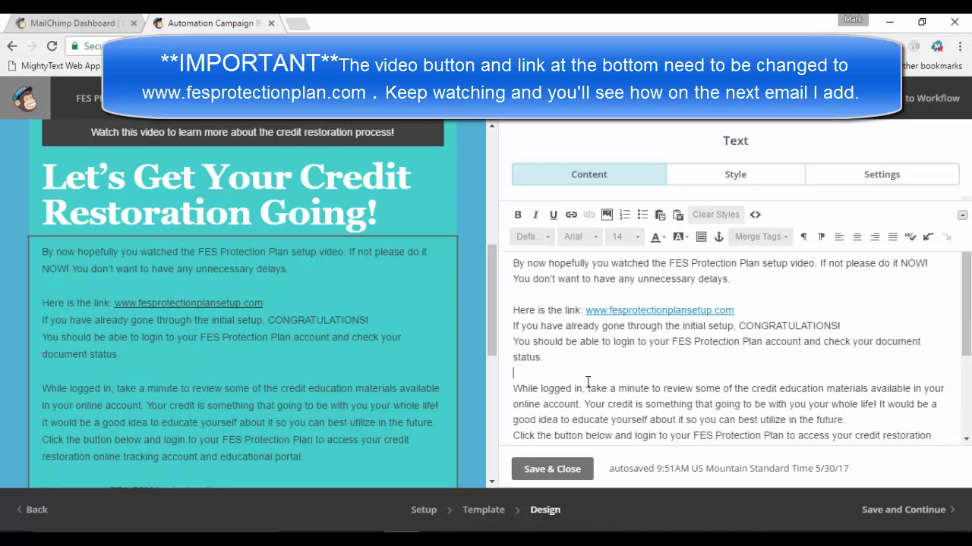
pyautogui.scroll(1, 859, 350)
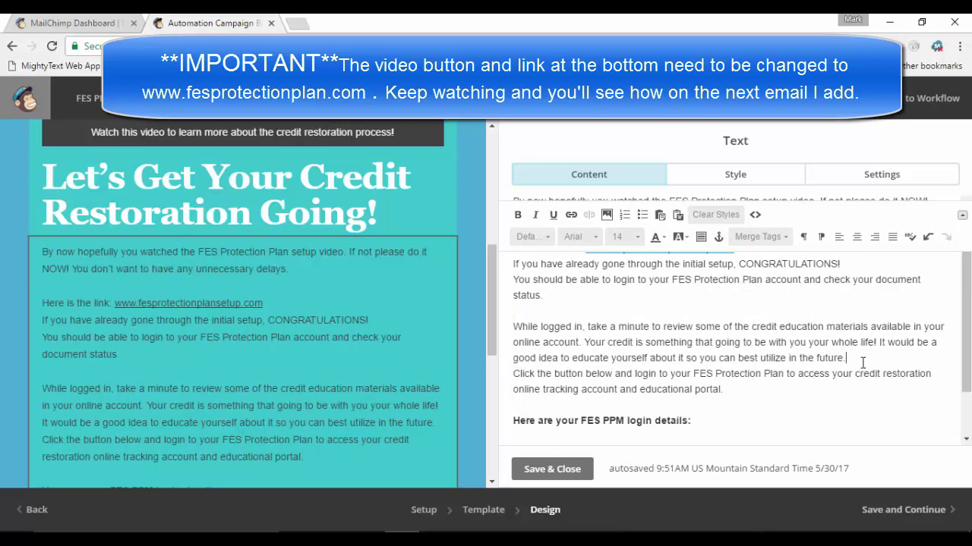
pyautogui.press('Return')
pyautogui.scroll(-1, 776, 419)
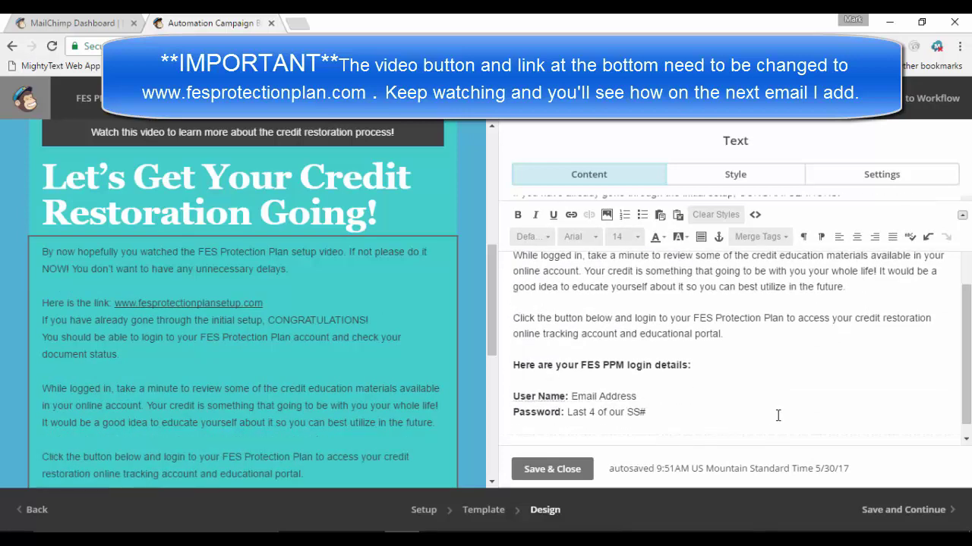
pyautogui.scroll(3, 777, 384)
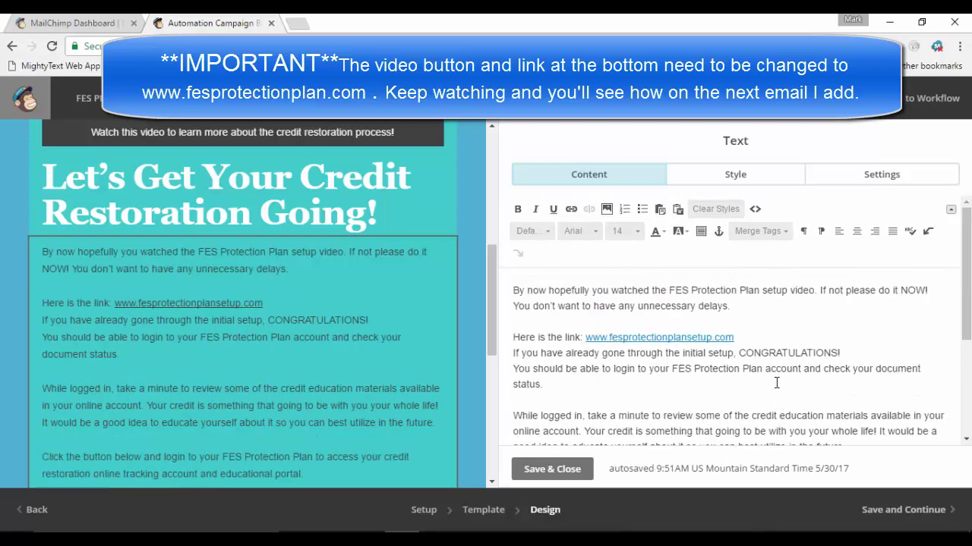
pyautogui.moveTo(488, 263); pyautogui.dragTo(490, 313)
pyautogui.scroll(1, 313, 296)
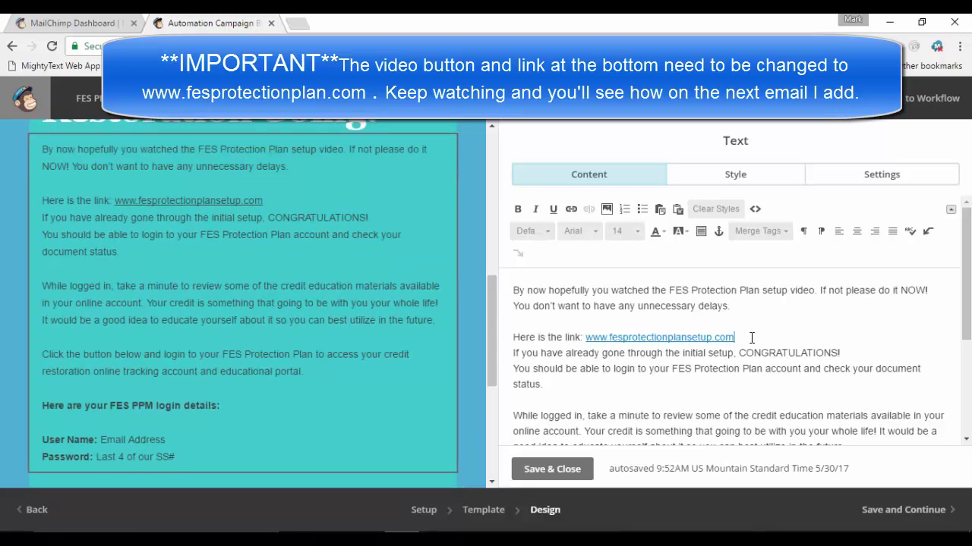
pyautogui.press('Return')
pyautogui.moveTo(495, 310); pyautogui.dragTo(469, 269)
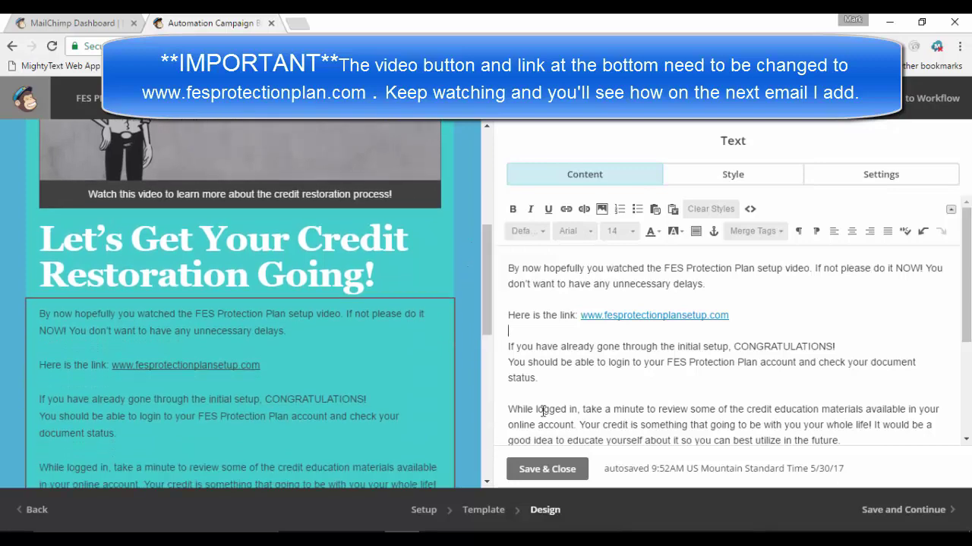
pyautogui.click(544, 469)
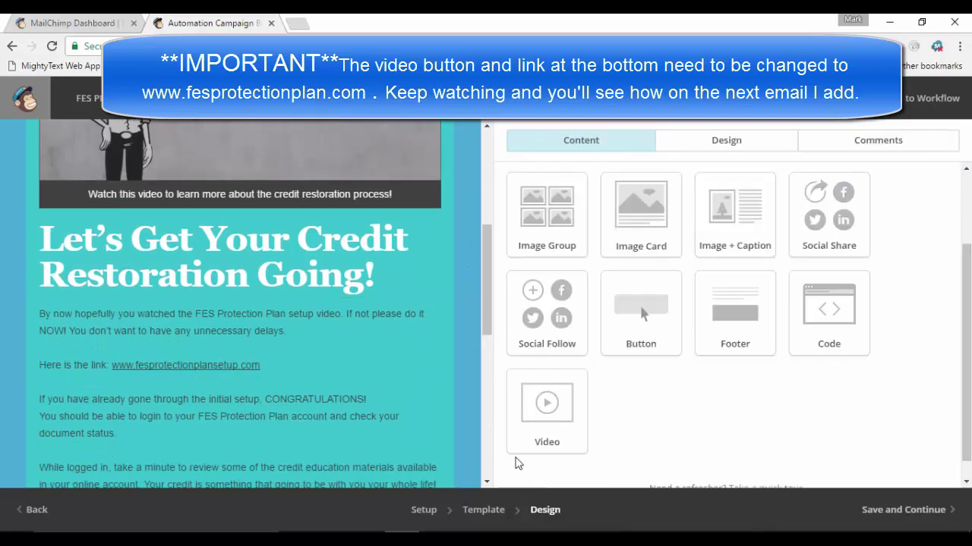
pyautogui.scroll(-3, 6, 316)
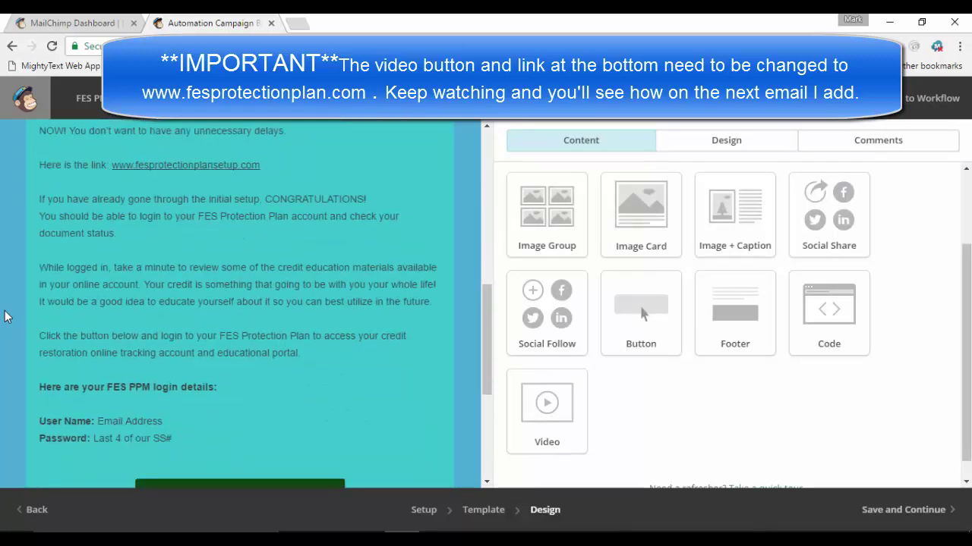
pyautogui.scroll(-1, 6, 317)
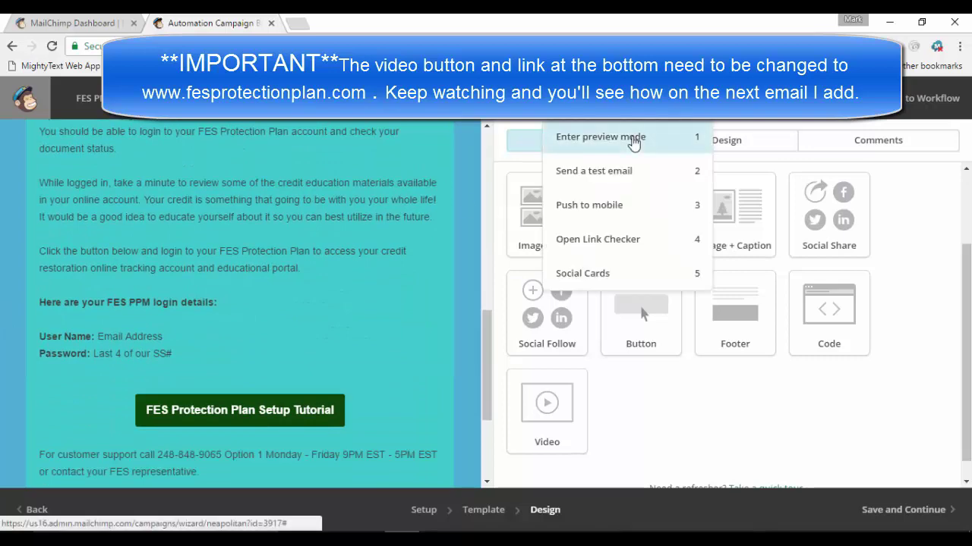
pyautogui.click(633, 139)
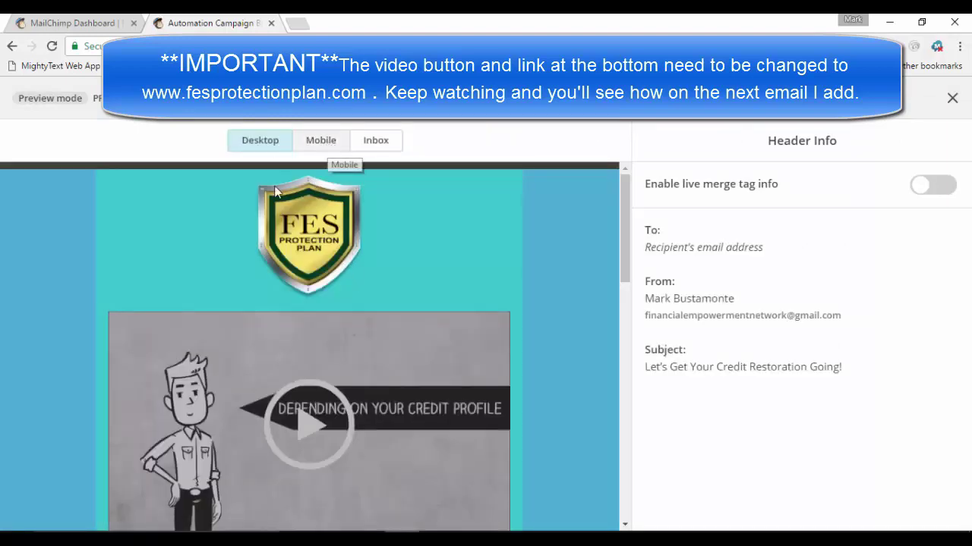
pyautogui.scroll(-3, 33, 280)
pyautogui.scroll(-10, 33, 280)
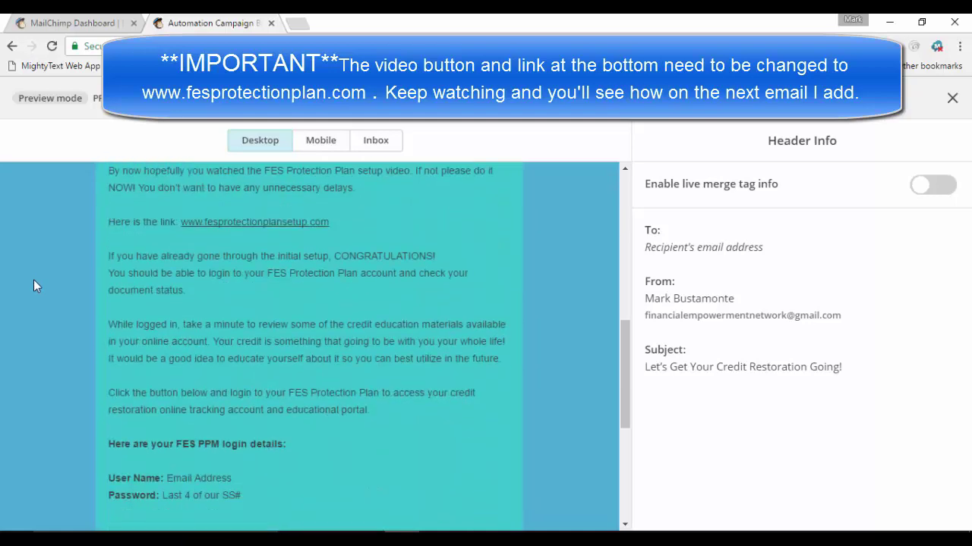
pyautogui.scroll(8, 33, 277)
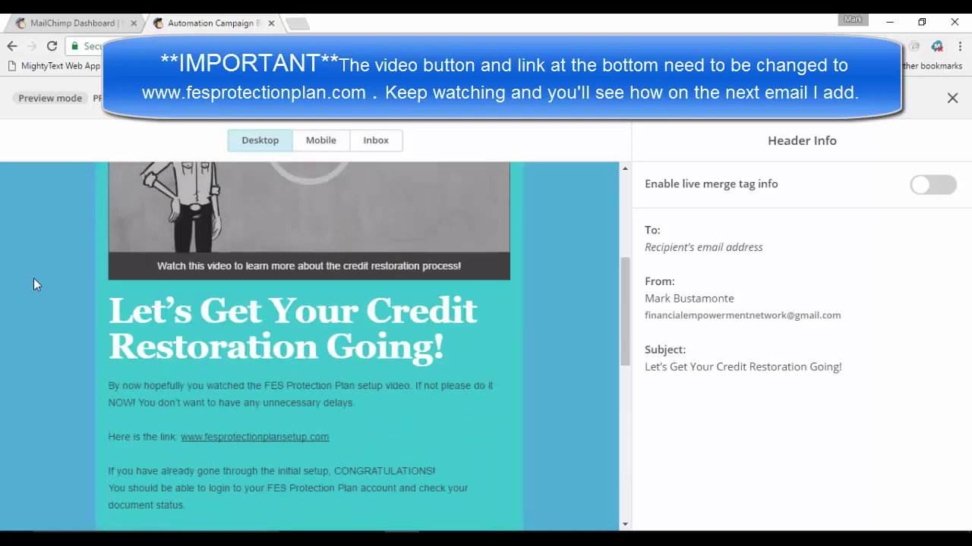
pyautogui.scroll(-6, 33, 278)
pyautogui.scroll(5, 282, 256)
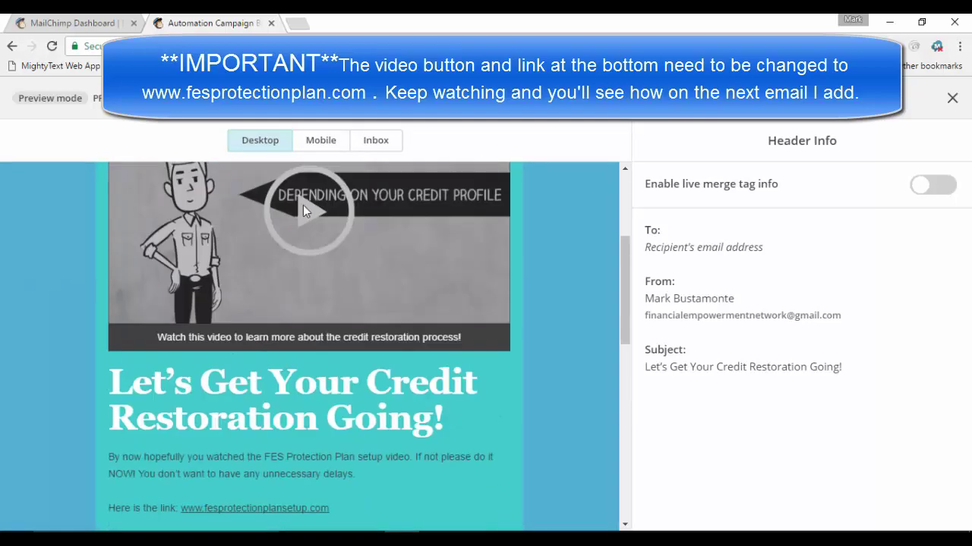
pyautogui.scroll(-5, 60, 263)
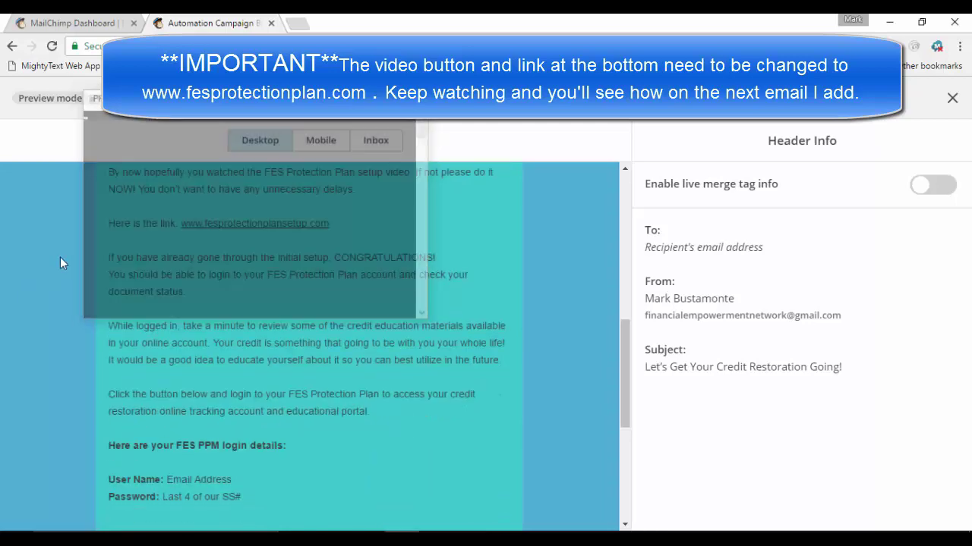
pyautogui.scroll(7, 341, 317)
pyautogui.scroll(1, 341, 317)
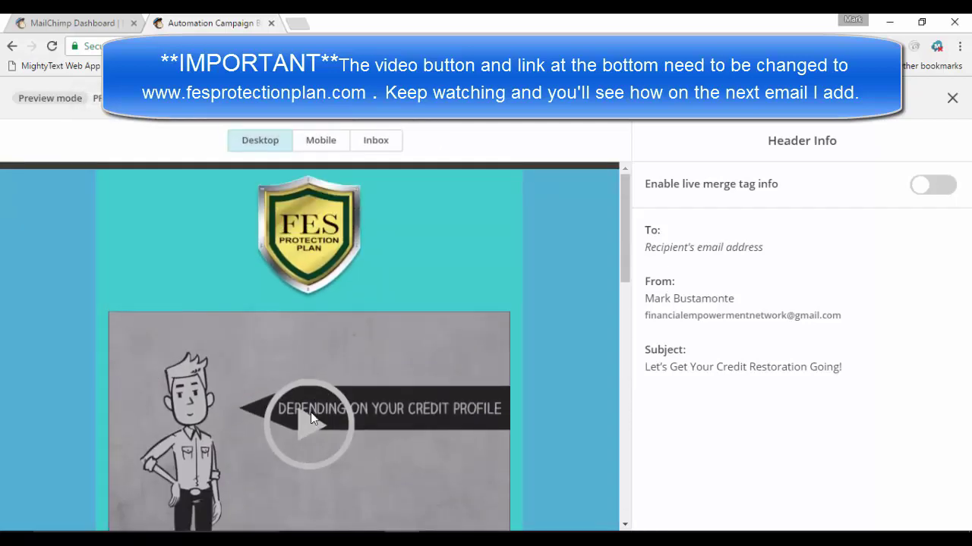
pyautogui.scroll(-8, 122, 332)
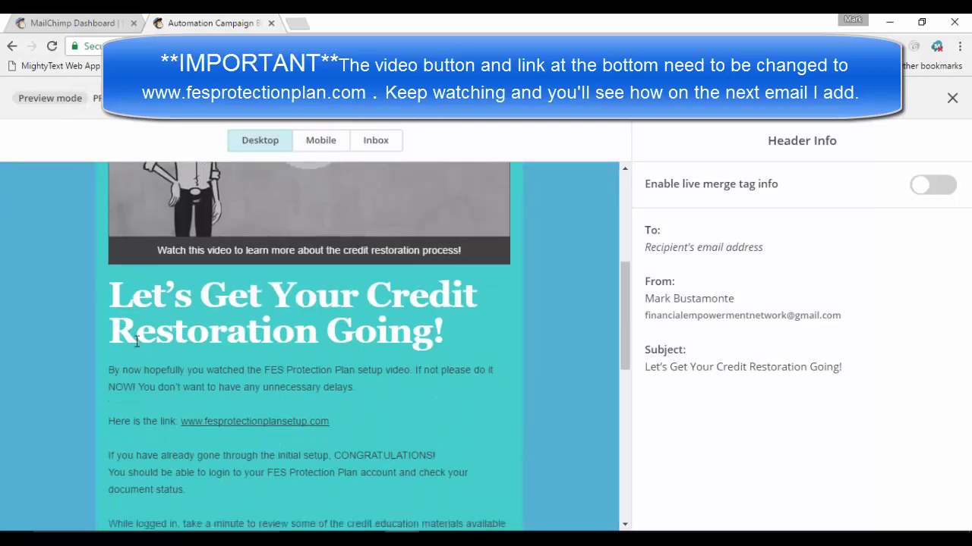
pyautogui.scroll(-5, 458, 404)
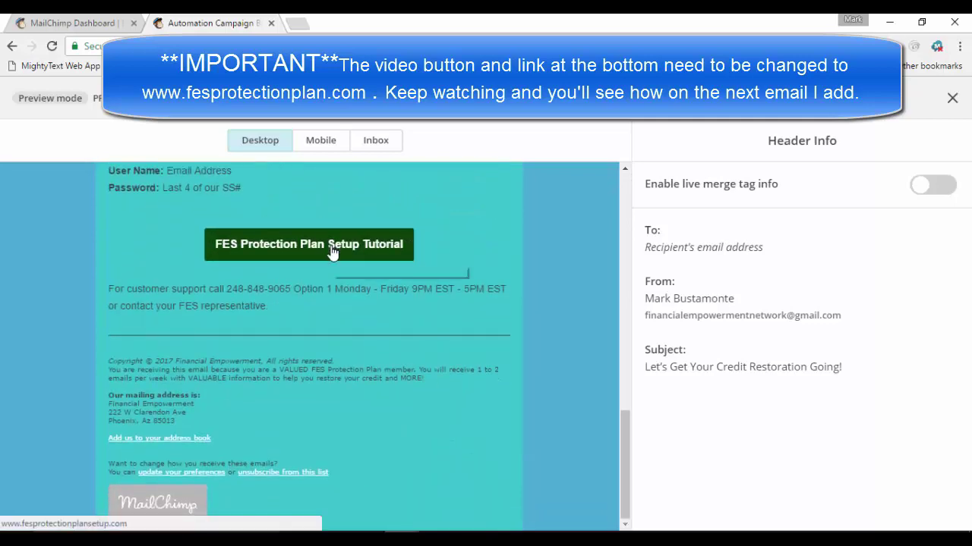
pyautogui.scroll(6, 22, 248)
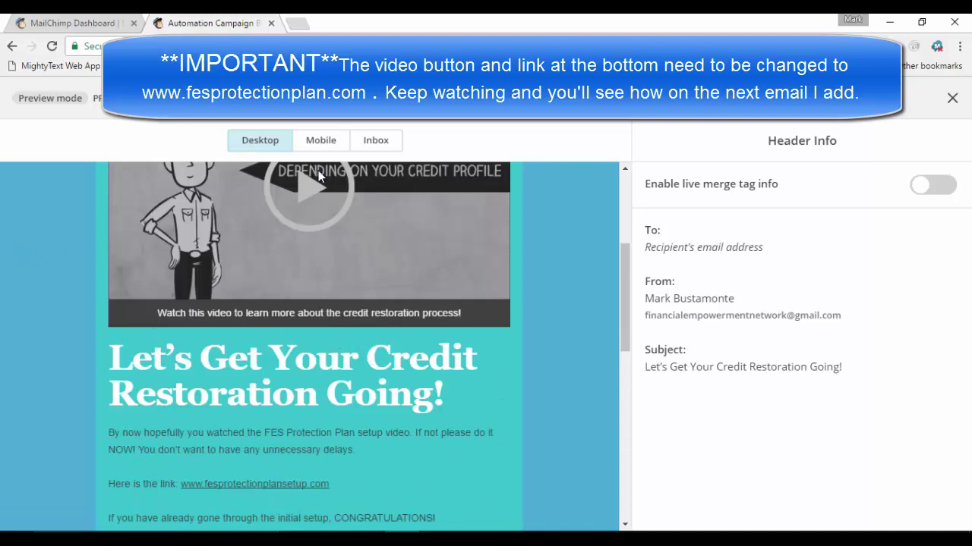
pyautogui.click(319, 144)
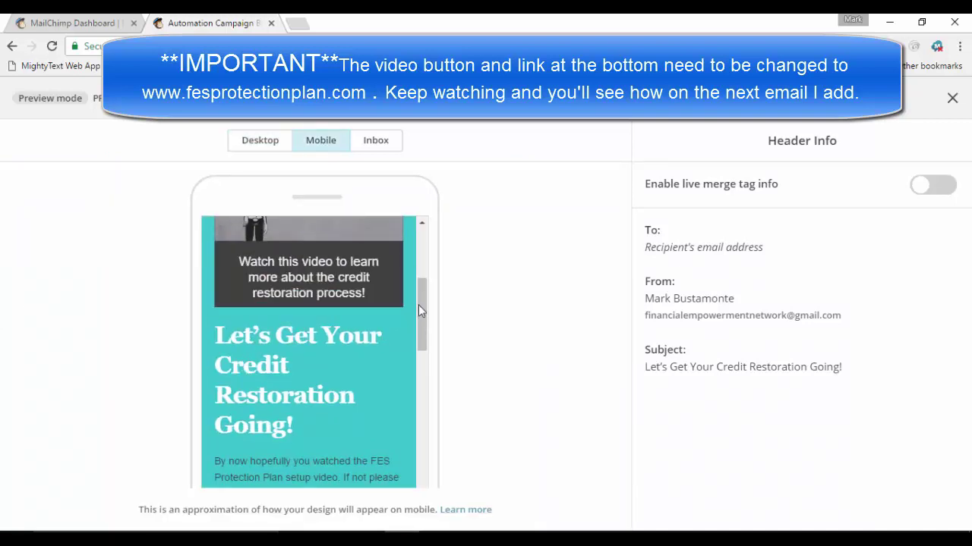
pyautogui.scroll(3, 418, 305)
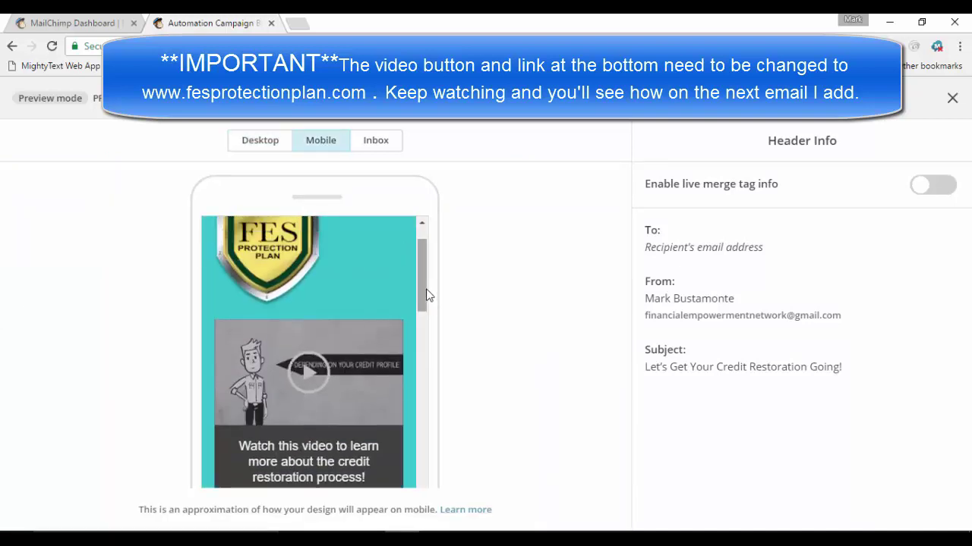
pyautogui.moveTo(428, 293); pyautogui.dragTo(423, 486)
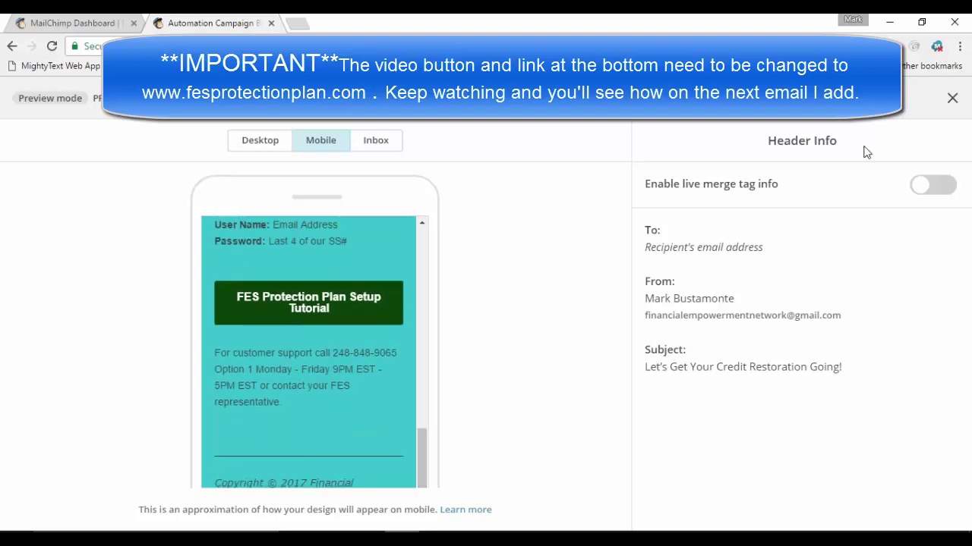
pyautogui.click(953, 98)
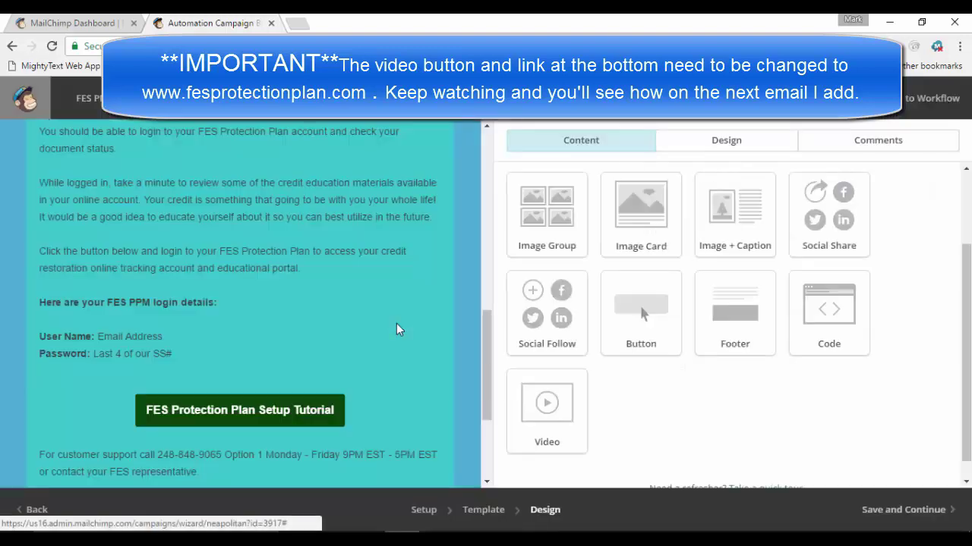
# Save email #2's design and return to the automation workflow
pyautogui.scroll(5, 375, 314)
pyautogui.scroll(4, 375, 315)
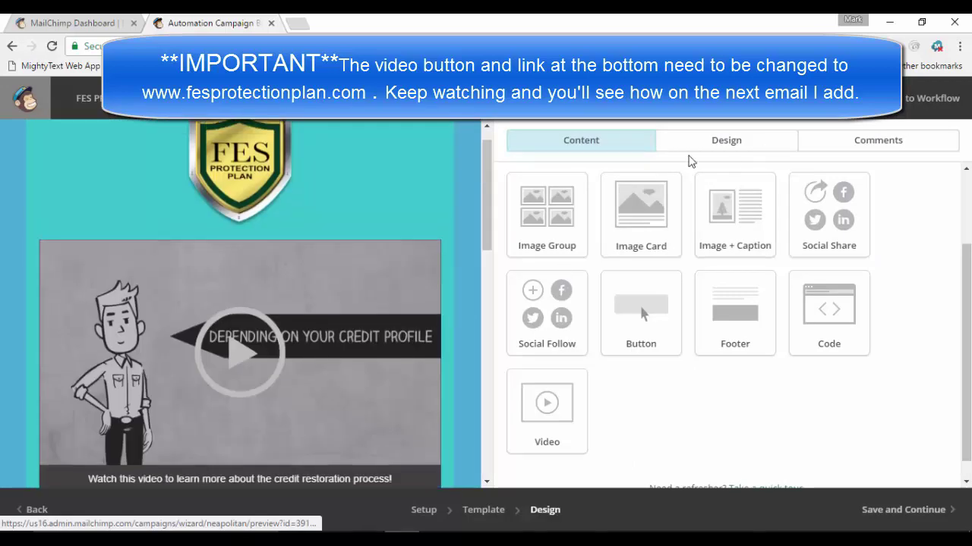
pyautogui.scroll(-10, 106, 345)
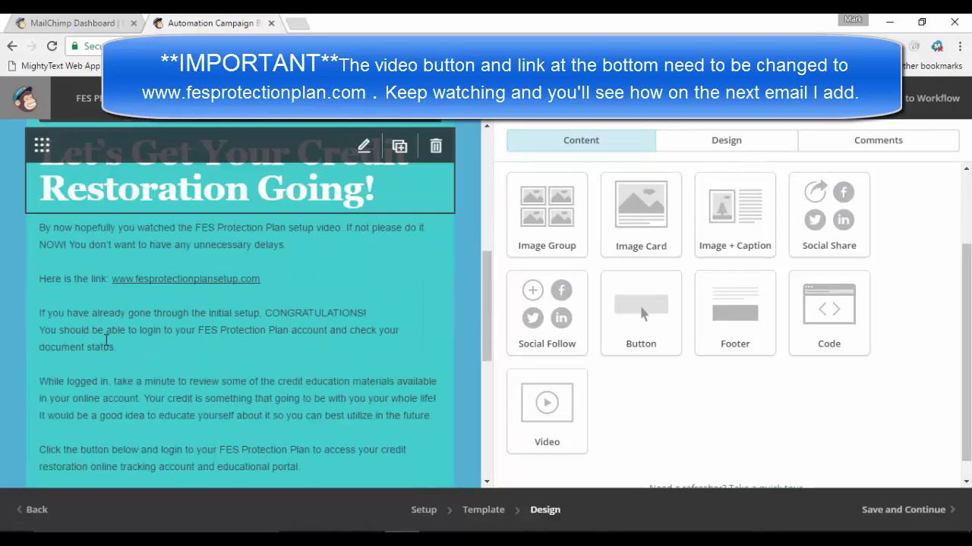
pyautogui.click(905, 514)
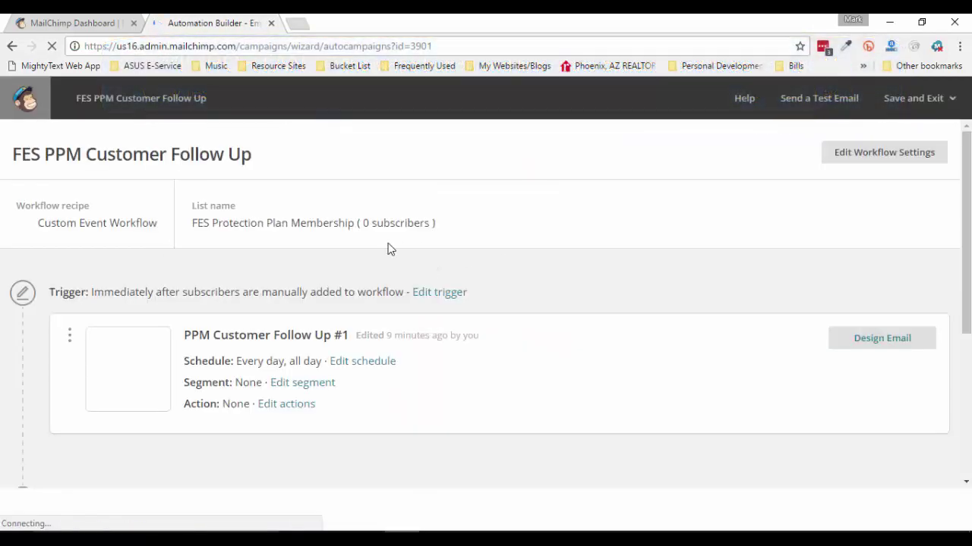
# Add Automation Email #3, sent 1 day after email #2, and close the Credit Restoration document
pyautogui.scroll(-3, 389, 249)
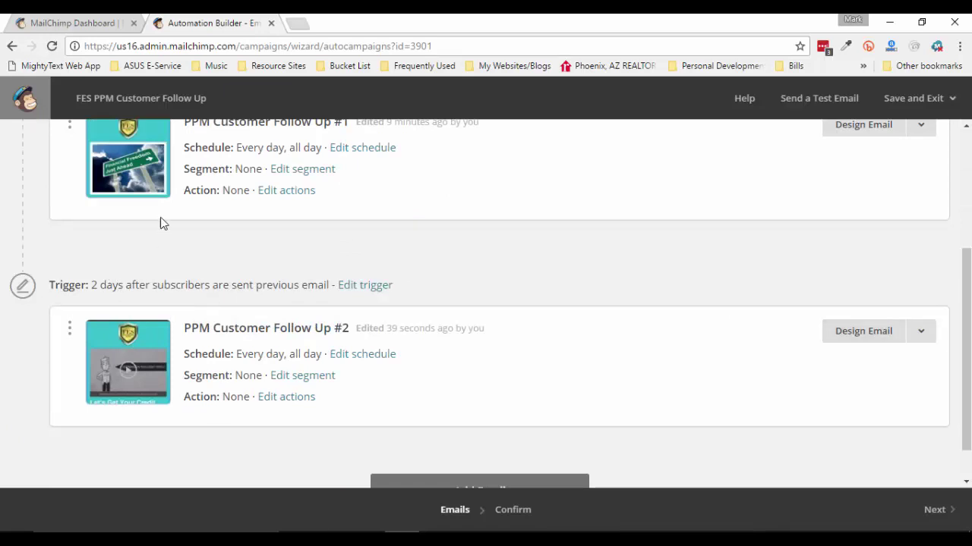
pyautogui.scroll(1, 575, 289)
pyautogui.scroll(-2, 574, 289)
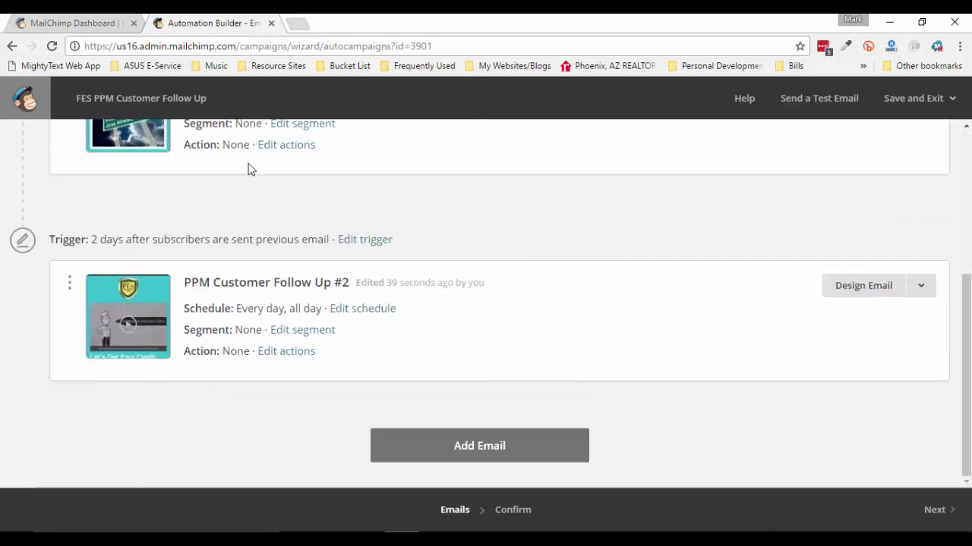
pyautogui.click(509, 460)
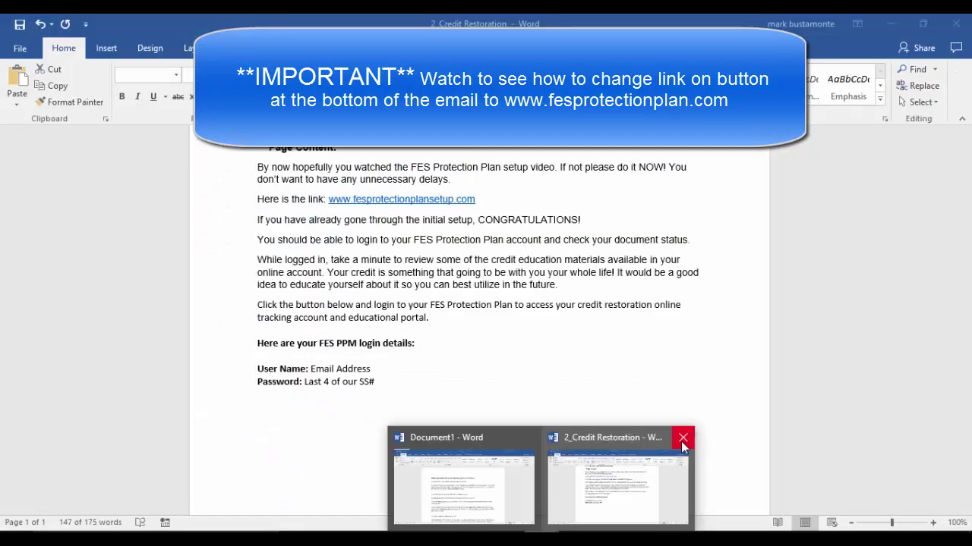
pyautogui.click(682, 438)
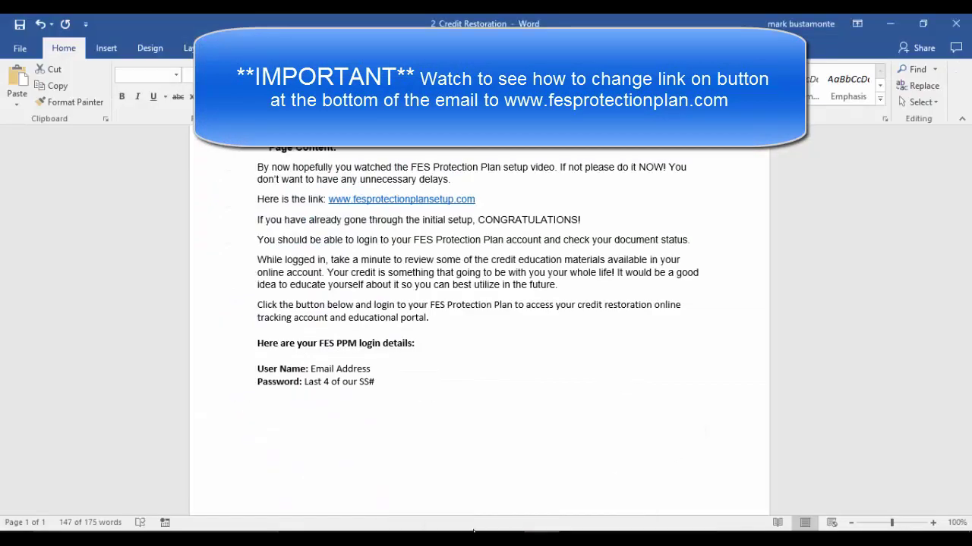
pyautogui.click(485, 306)
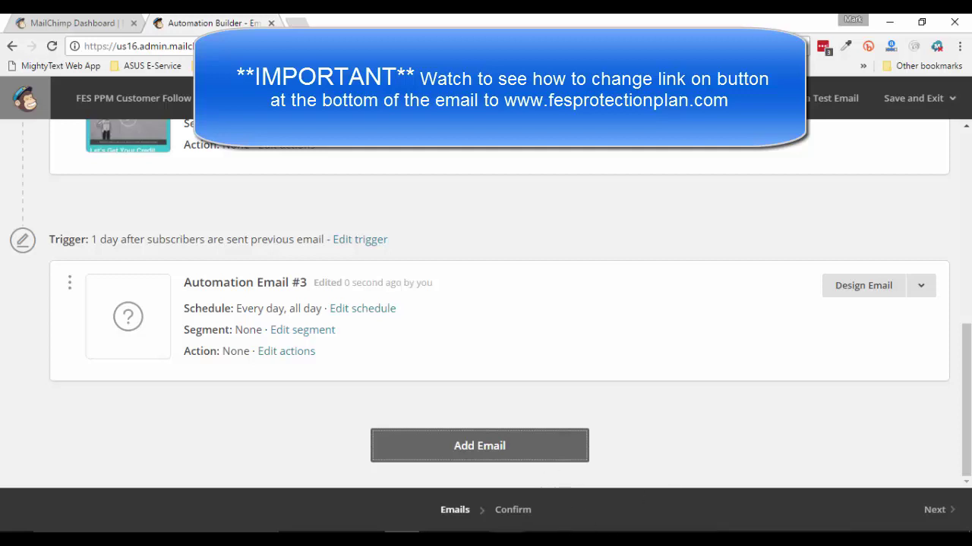
# Open the Word document '3_Are you Monitoring your Credit' and look through its content
pyautogui.click(332, 539)
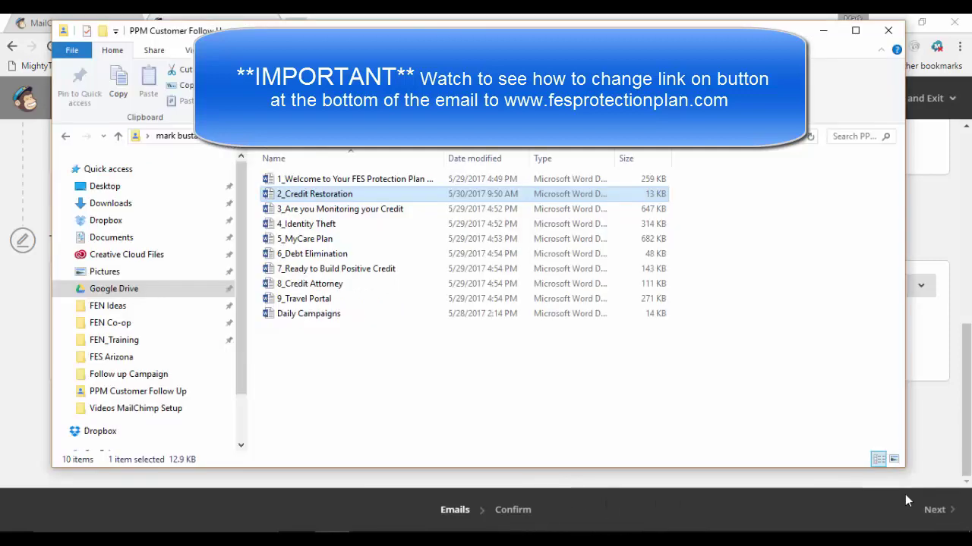
pyautogui.click(331, 212)
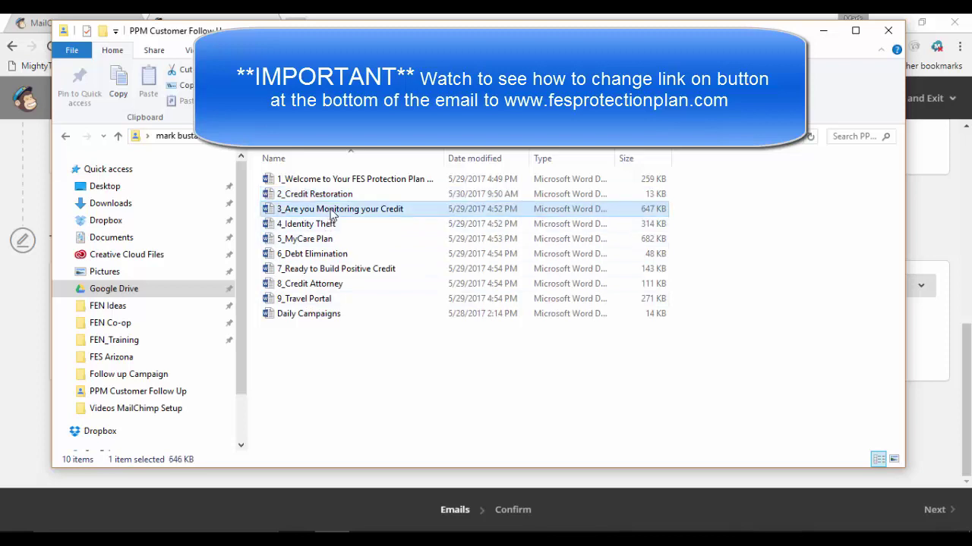
pyautogui.doubleClick(373, 216)
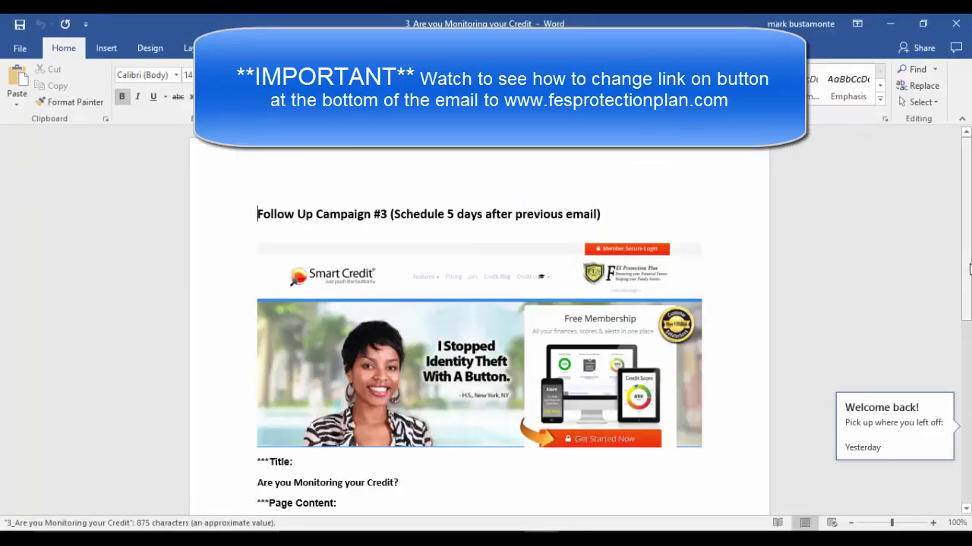
pyautogui.moveTo(968, 272); pyautogui.dragTo(968, 342)
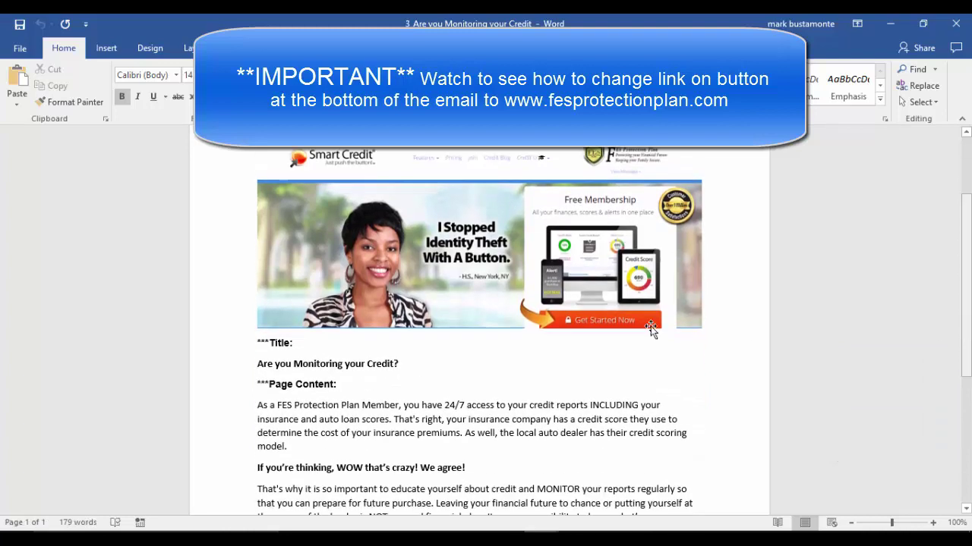
pyautogui.click(534, 230)
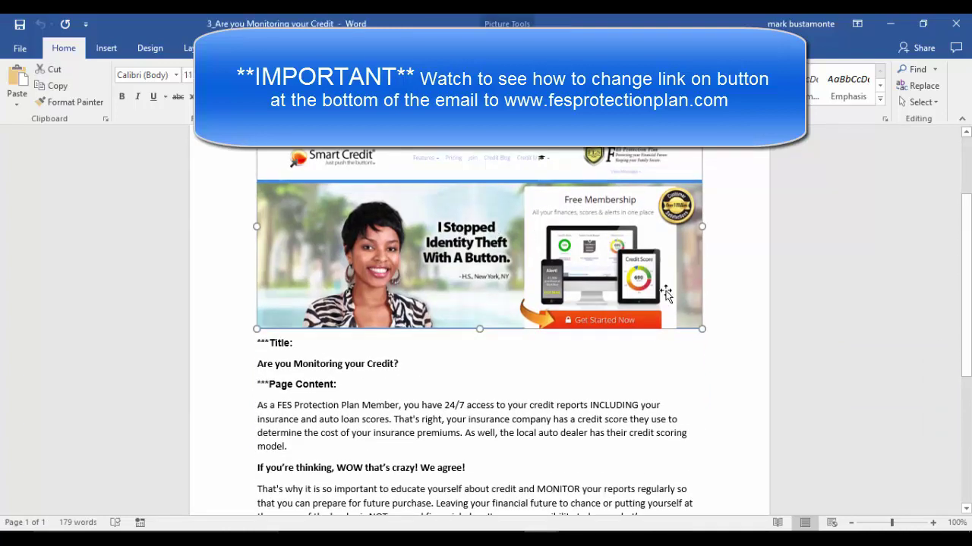
pyautogui.scroll(1, 470, 304)
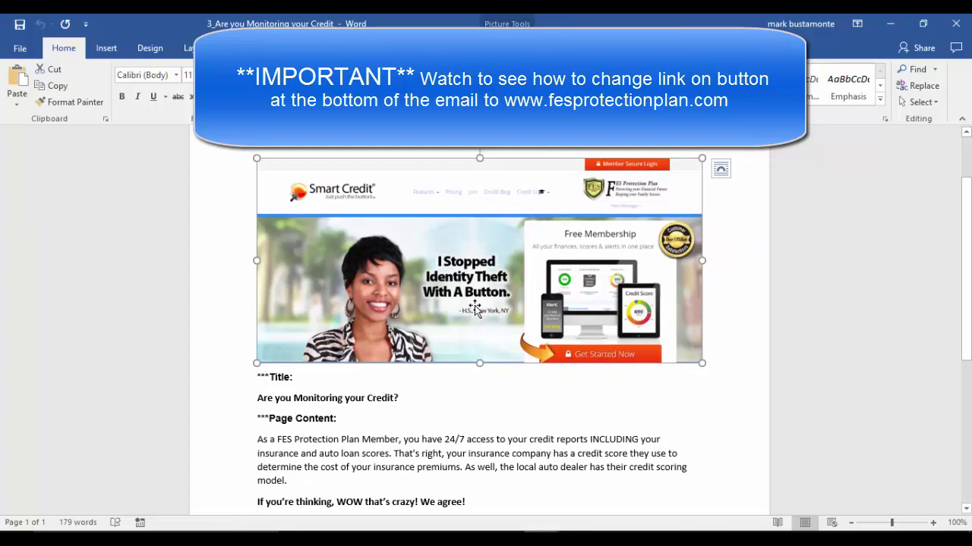
pyautogui.scroll(2, 356, 311)
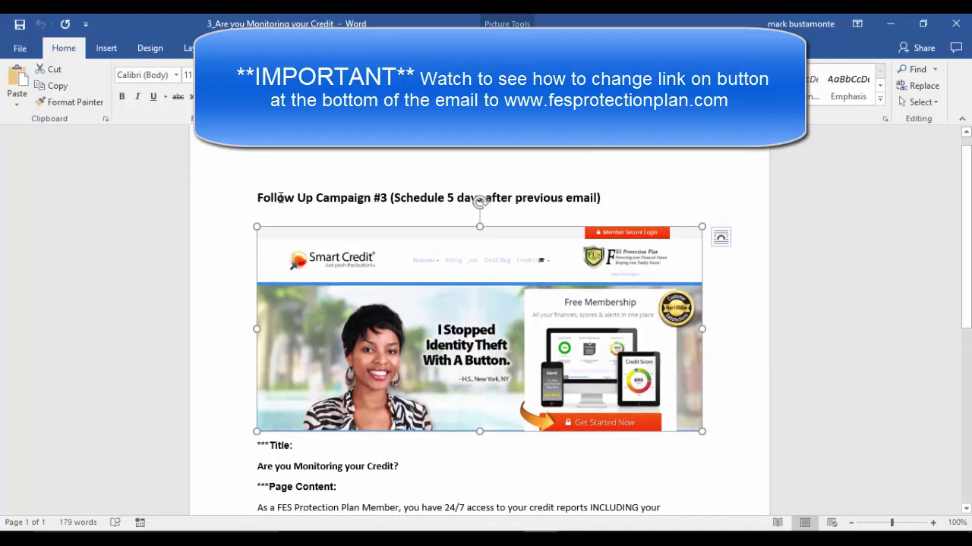
pyautogui.scroll(-3, 387, 288)
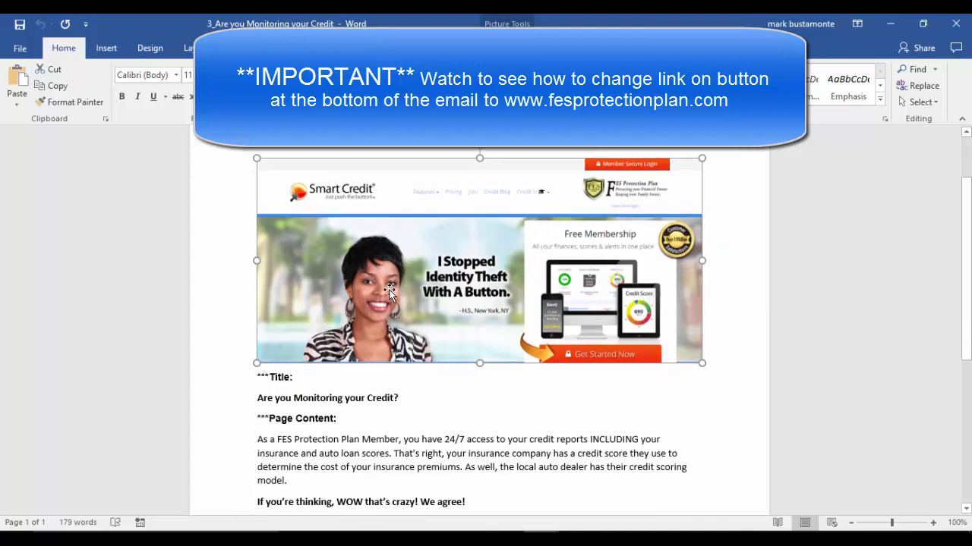
pyautogui.scroll(-6, 328, 367)
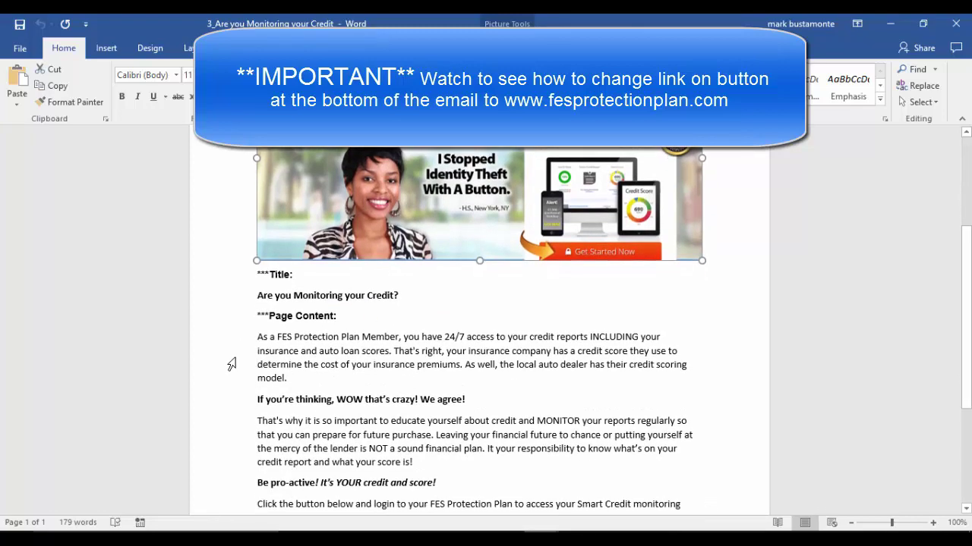
pyautogui.scroll(7, 446, 379)
pyautogui.scroll(3, 446, 380)
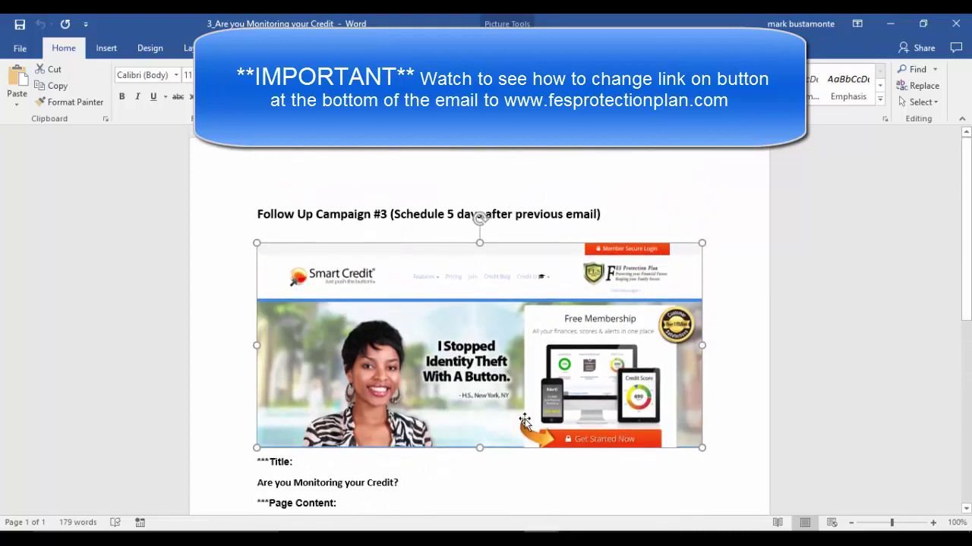
# Switch back to the MailChimp workflow showing Automation Email #3
pyautogui.click(401, 533)
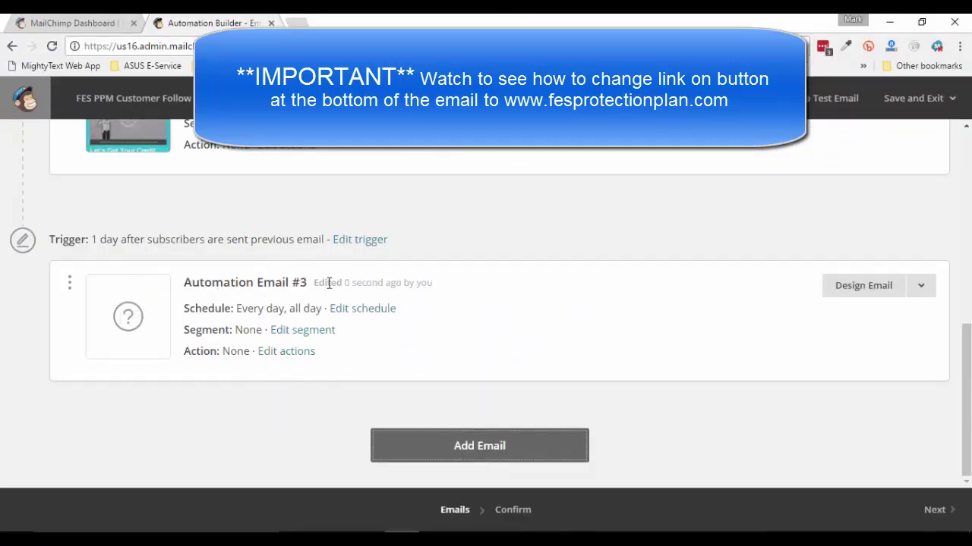
pyautogui.scroll(2, 427, 342)
pyautogui.scroll(-2, 428, 347)
# Rename the third email to 'PPM Customer Follow Up #3'
pyautogui.click(863, 289)
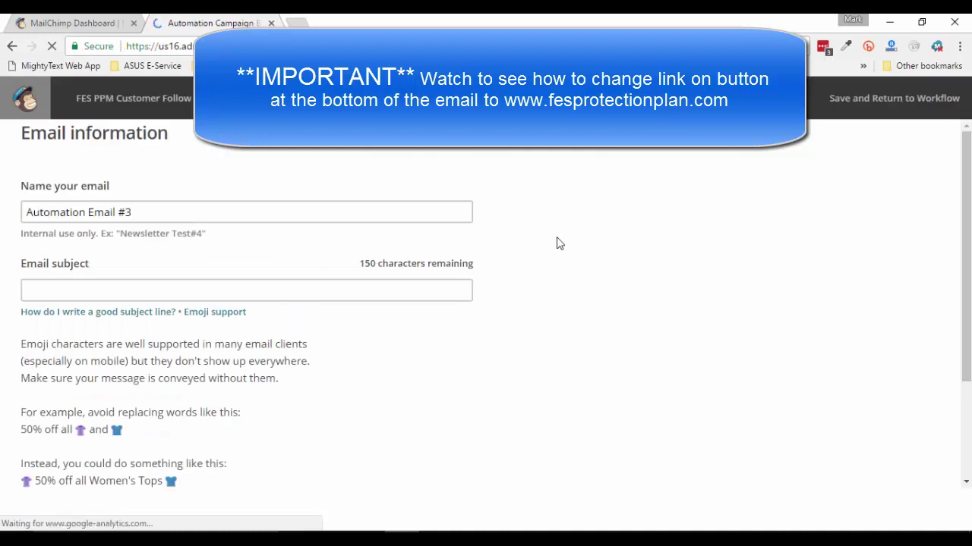
pyautogui.click(161, 218)
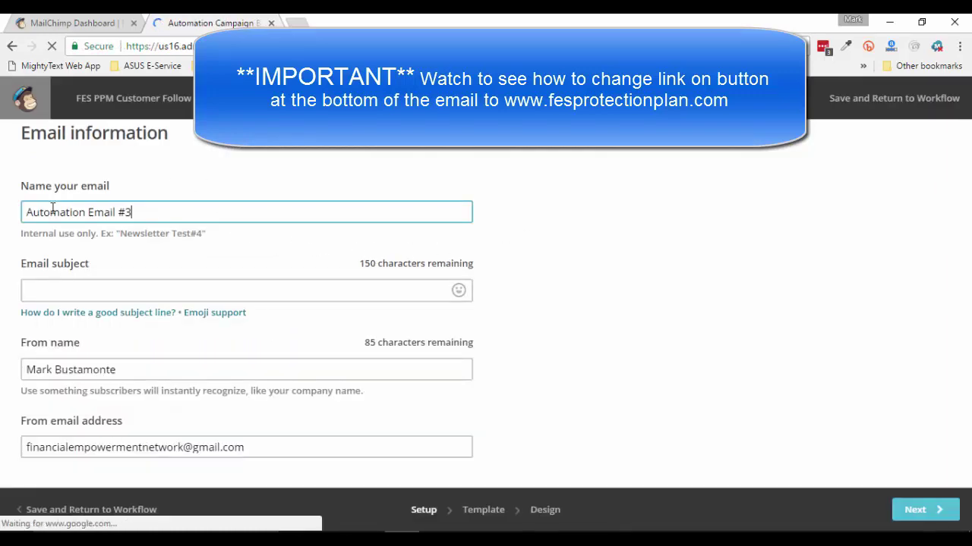
pyautogui.press('Home')
pyautogui.hotkey('shift', 'Right')
pyautogui.hotkey('shift', 'Right')
pyautogui.hotkey('shift', 'Right')
pyautogui.hotkey('shift', 'Right')
pyautogui.hotkey('shift', 'Right')
pyautogui.hotkey('shift', 'Right')
pyautogui.hotkey('shift', 'Right')
pyautogui.hotkey('shift', 'Right')
pyautogui.hotkey('shift', 'Right')
pyautogui.hotkey('shift', 'End')
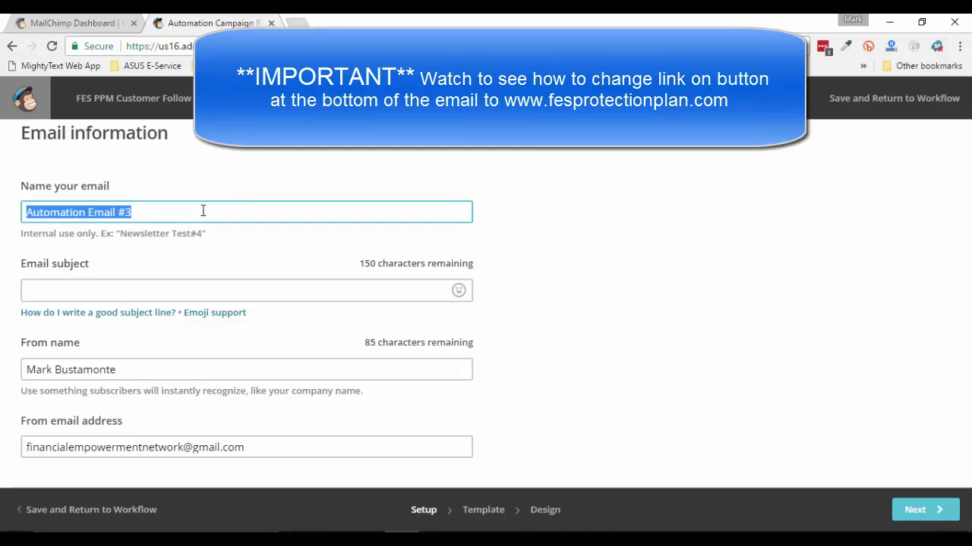
pyautogui.write('PPM Customer Follow Up')
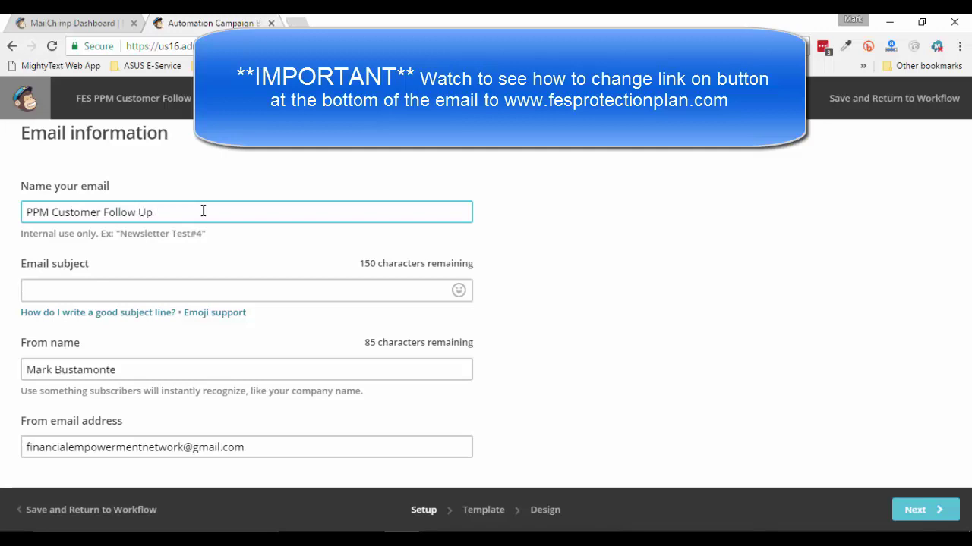
# Set the subject to 'Are you Monitoring your Credit?' copied from Word, then go to templates
pyautogui.click(218, 290)
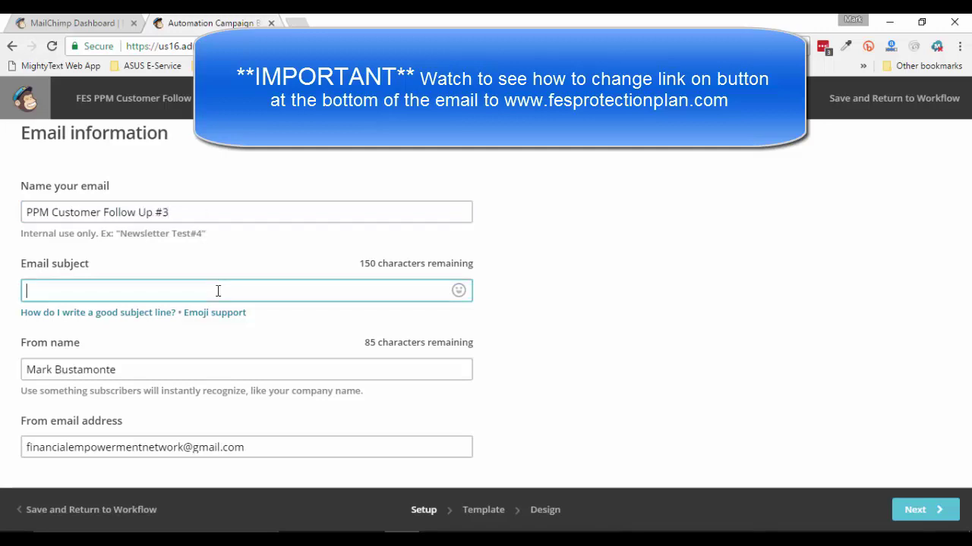
pyautogui.moveTo(543, 541)
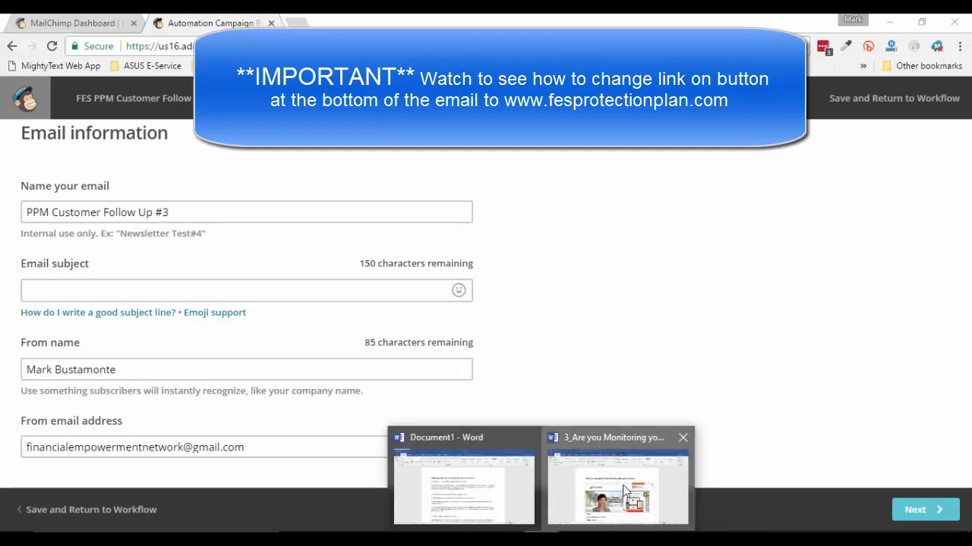
pyautogui.click(619, 482)
pyautogui.scroll(-3, 264, 377)
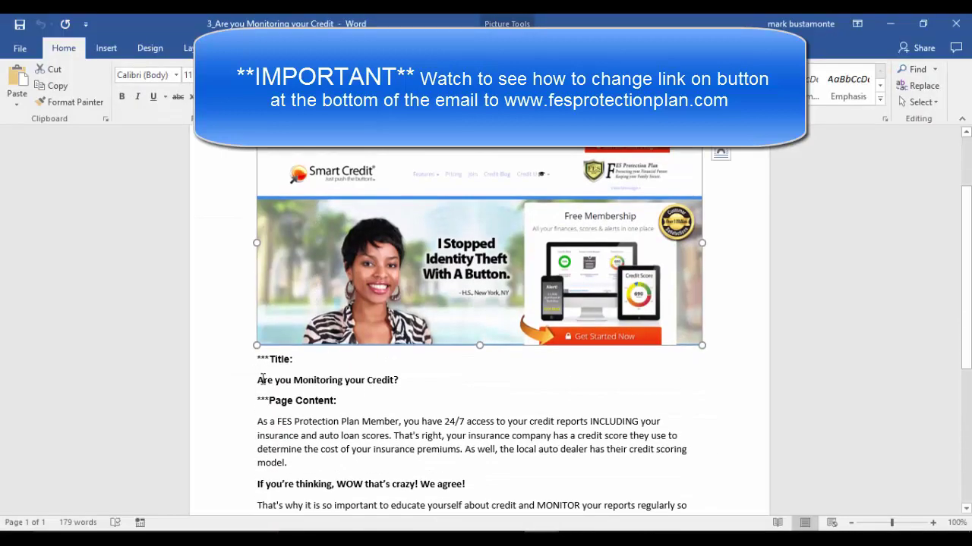
pyautogui.moveTo(258, 380); pyautogui.dragTo(403, 382)
pyautogui.hotkey('ctrl', 'c')
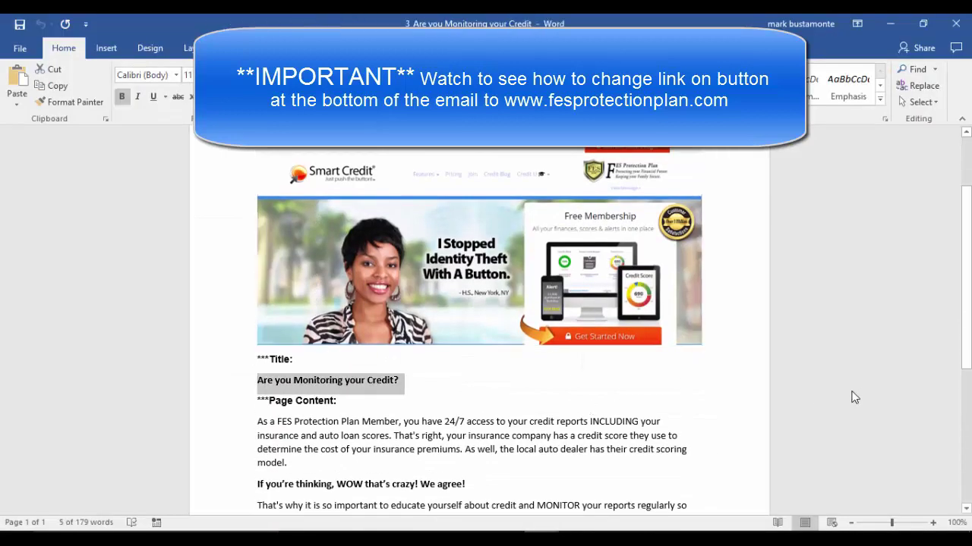
pyautogui.click(403, 540)
pyautogui.hotkey('ctrl', 'v')
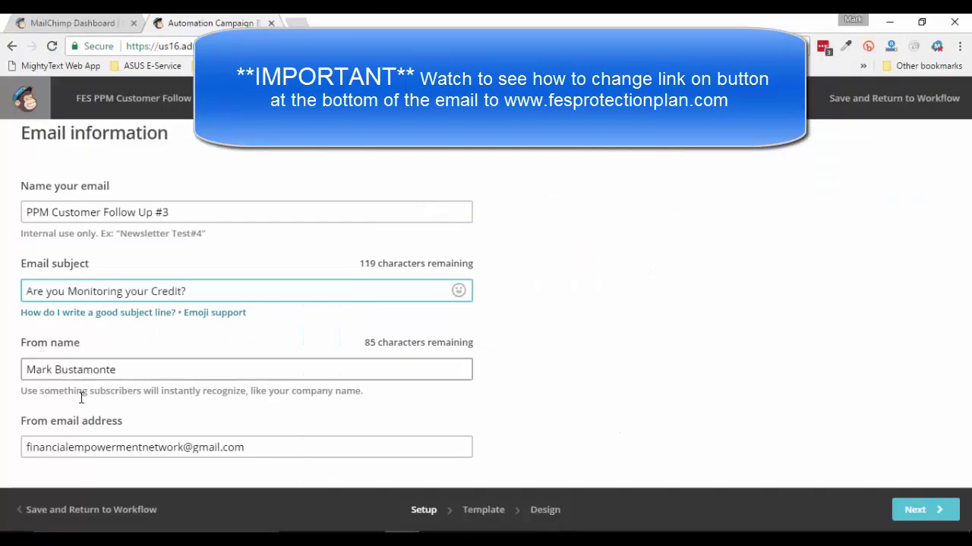
pyautogui.click(253, 451)
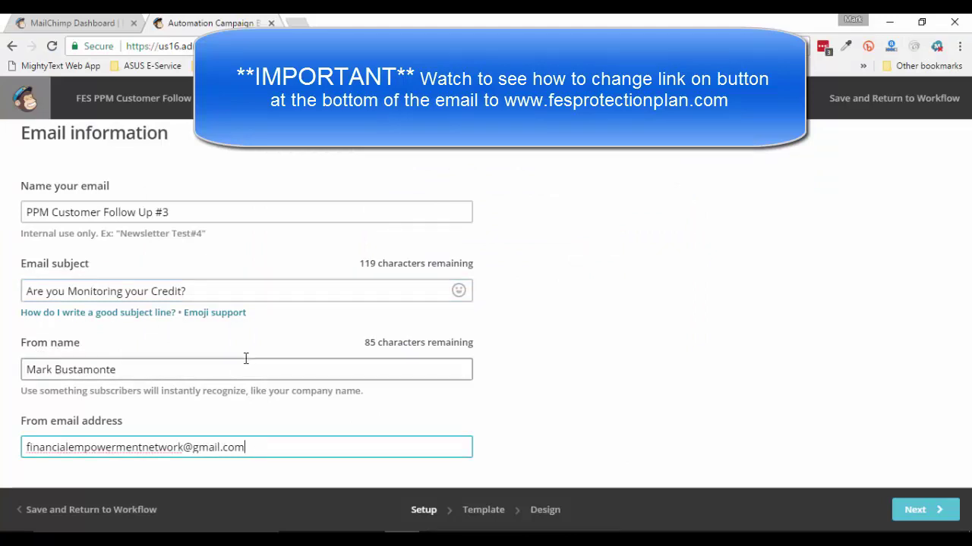
pyautogui.click(939, 511)
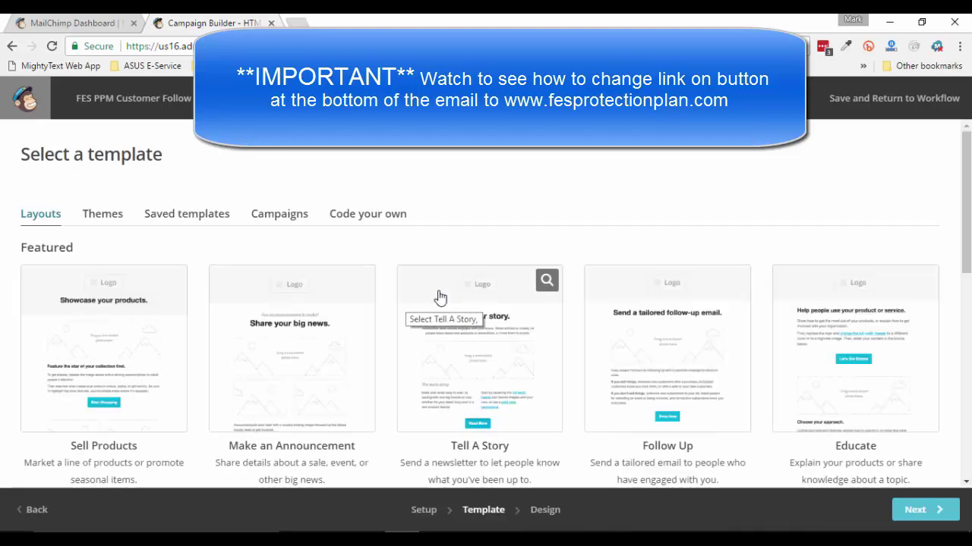
# Base email #3 on the saved Welcome Email #1 template
pyautogui.click(194, 221)
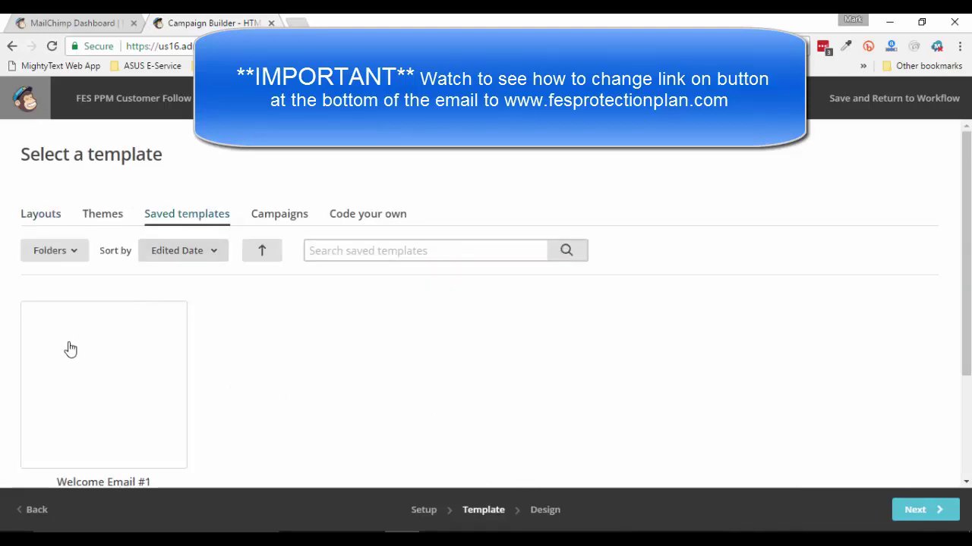
pyautogui.click(76, 406)
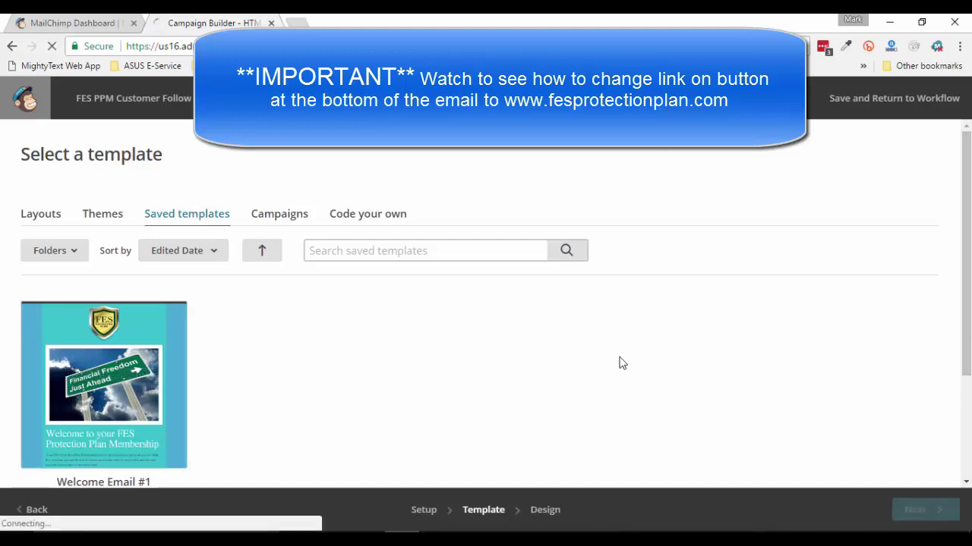
pyautogui.scroll(-2, 489, 176)
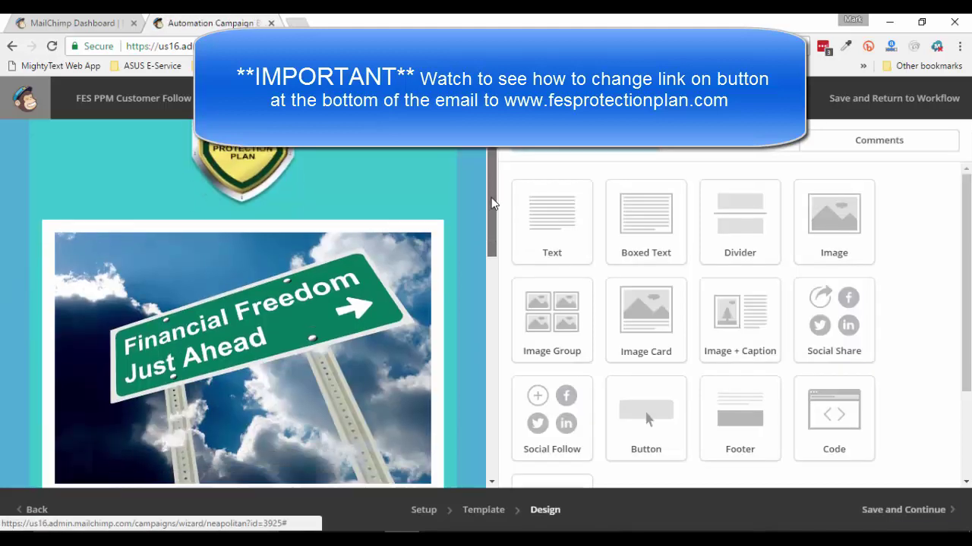
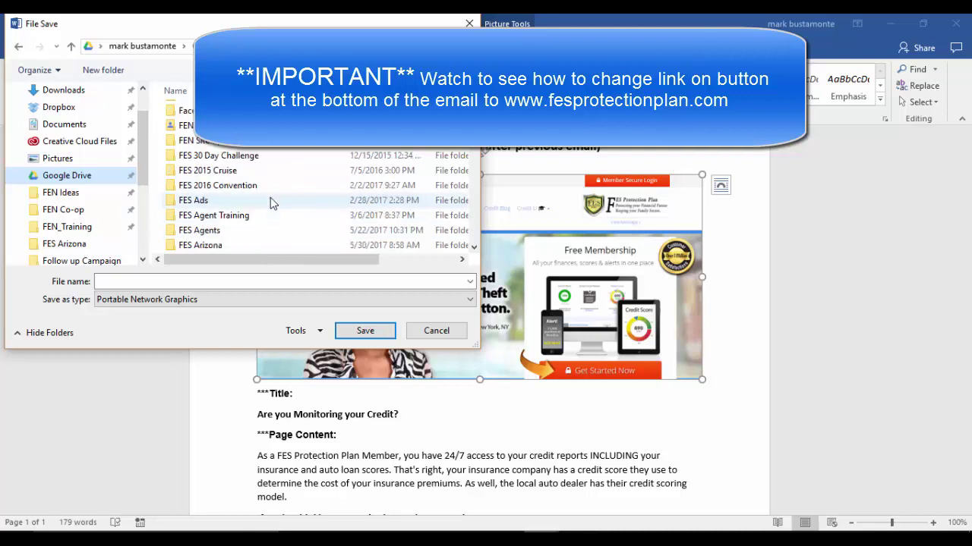
pyautogui.scroll(-1, 271, 204)
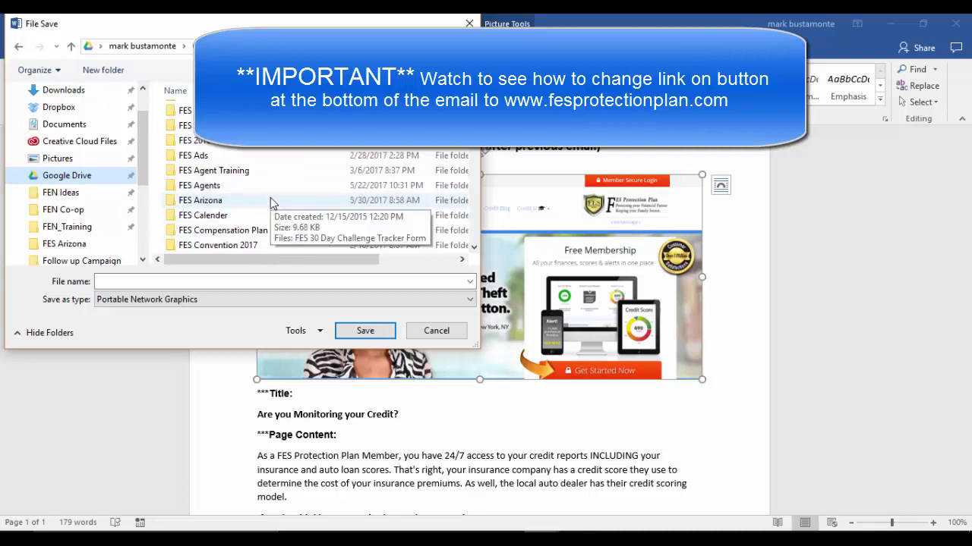
# Save the header picture as the PNG 'Credit Monitoring #3' in the FES Arizona folder
pyautogui.click(225, 203)
pyautogui.doubleClick(225, 202)
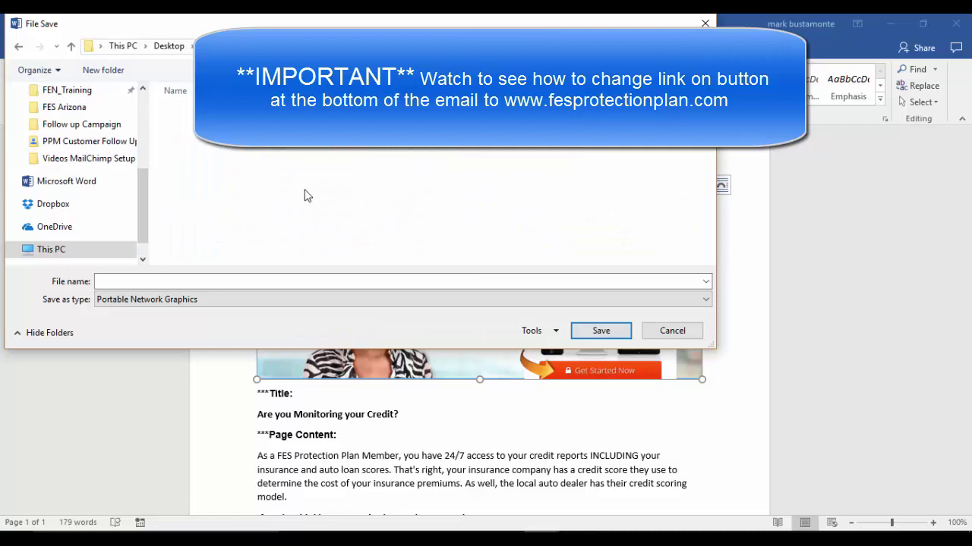
pyautogui.click(311, 281)
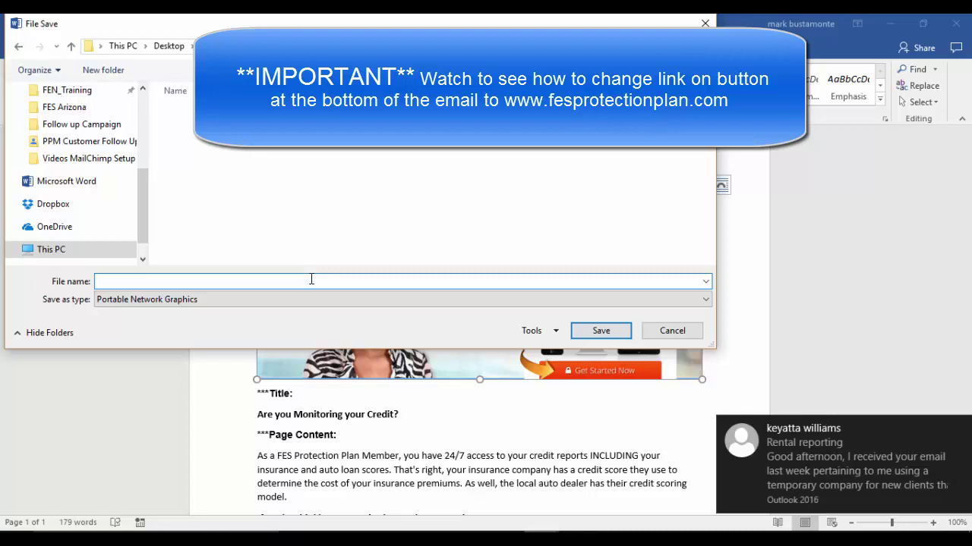
pyautogui.click(601, 331)
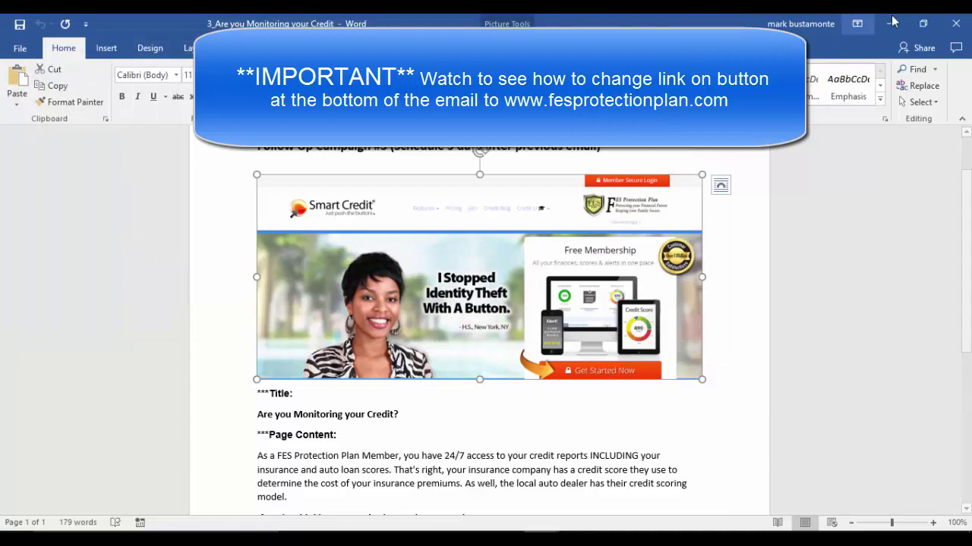
pyautogui.hotkey('alt', 'Tab')
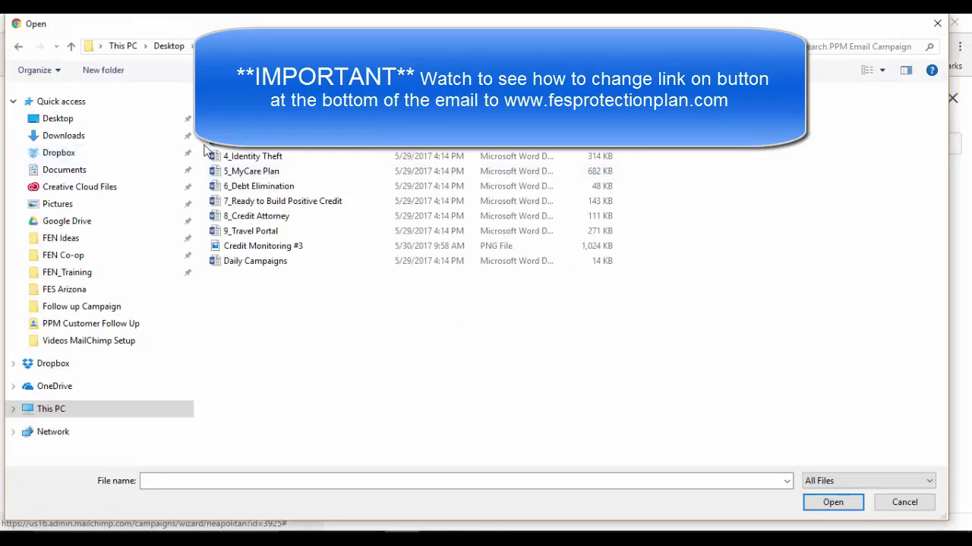
# Upload Credit Monitoring #3.png into the email's image block
pyautogui.click(325, 247)
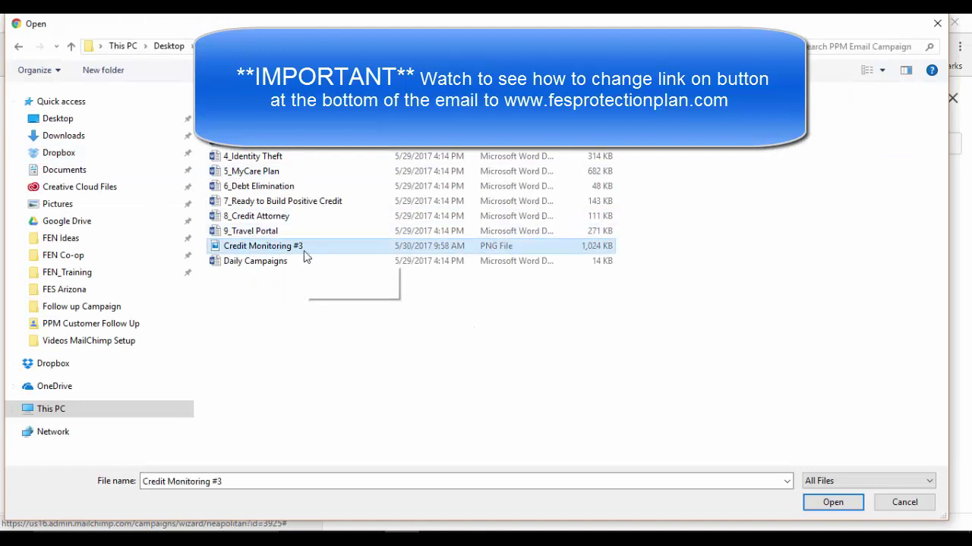
pyautogui.click(832, 503)
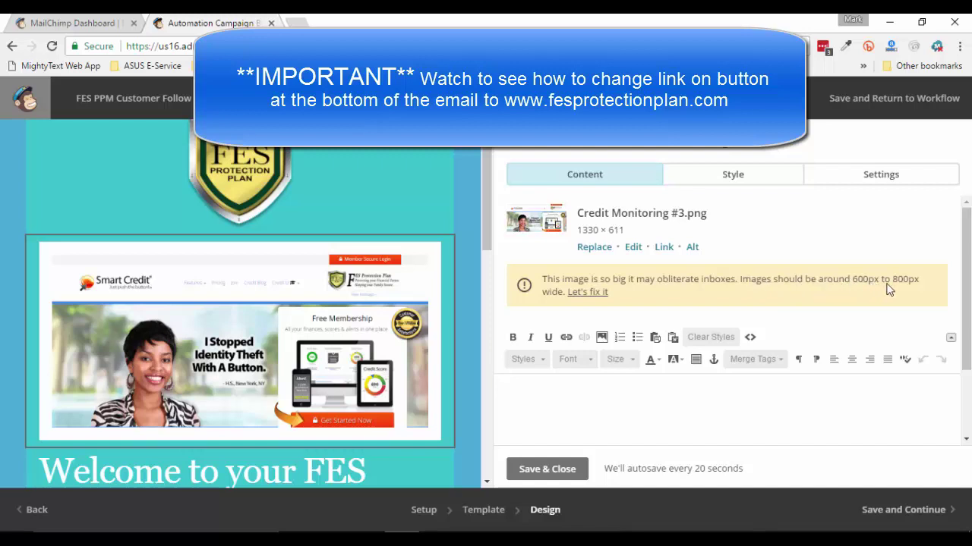
# Resize the oversized header image to the recommended 600 × 275 and save the image block
pyautogui.click(587, 296)
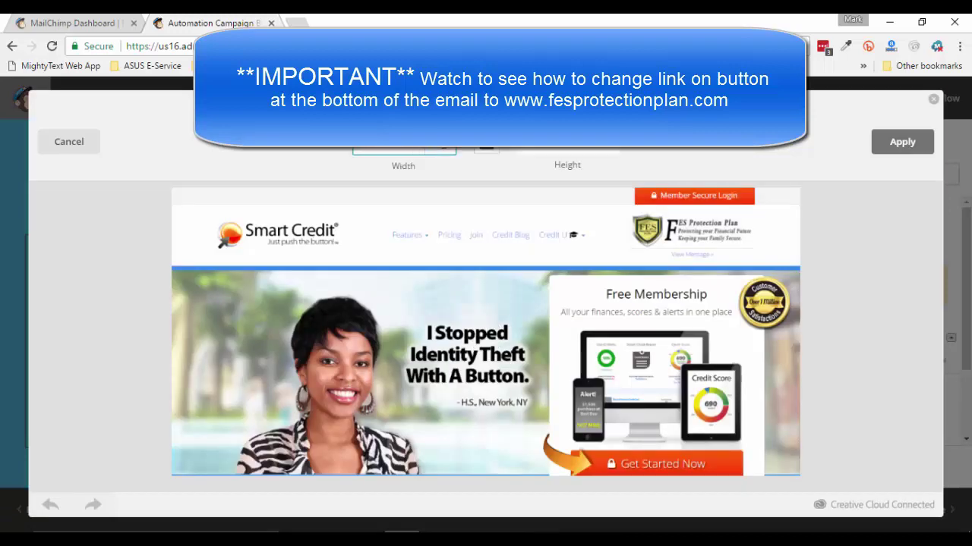
pyautogui.click(896, 145)
pyautogui.click(907, 146)
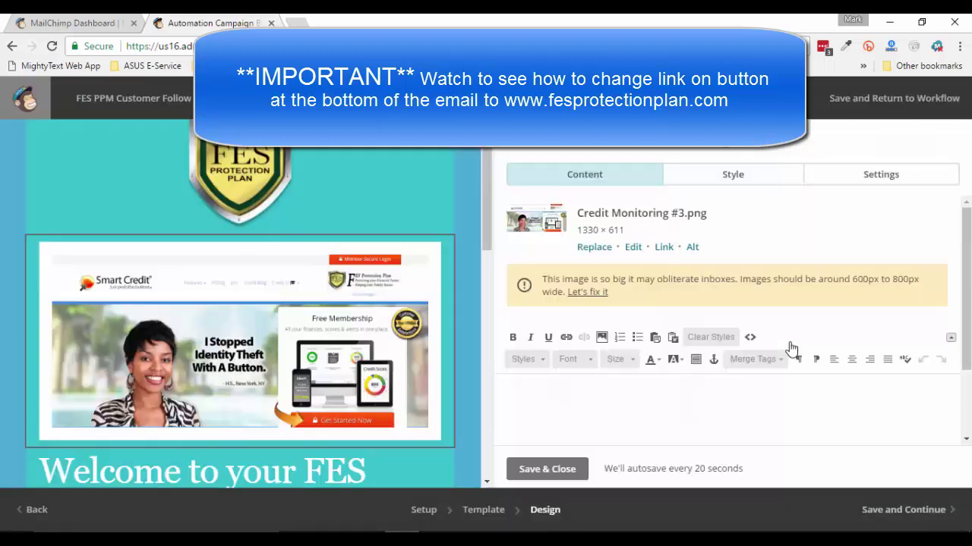
pyautogui.scroll(-3, 174, 345)
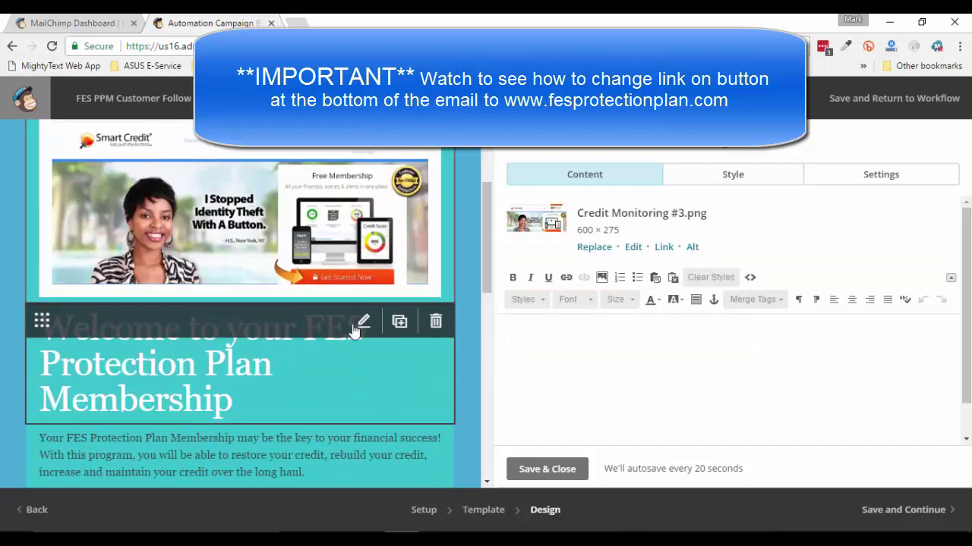
pyautogui.click(546, 471)
# Open the welcome heading text block for editing
pyautogui.scroll(-3, 308, 370)
pyautogui.scroll(3, 307, 371)
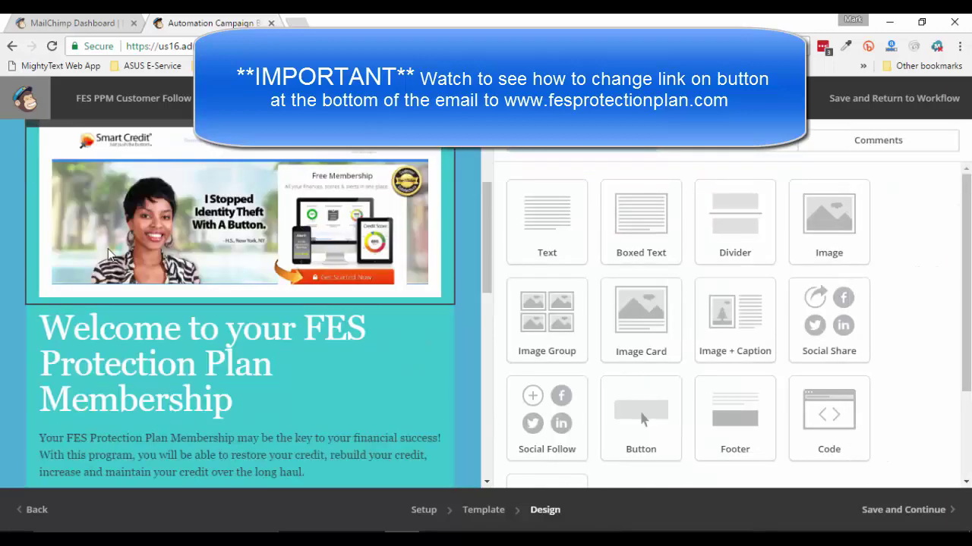
pyautogui.scroll(-2, 44, 308)
pyautogui.moveTo(115, 285)
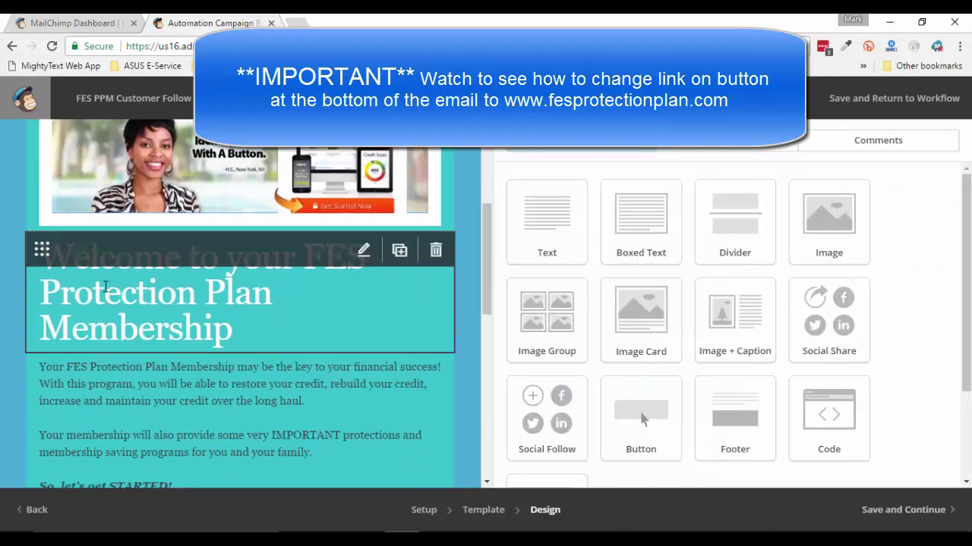
pyautogui.click(364, 253)
# Copy the 'Are you Monitoring your Credit' document's body text through the login details
pyautogui.moveTo(542, 539)
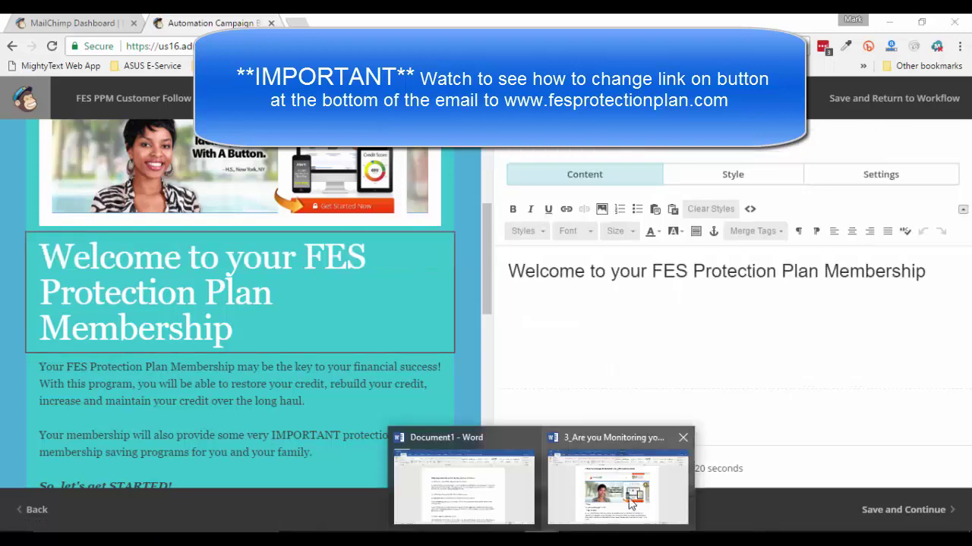
pyautogui.click(557, 467)
pyautogui.scroll(-5, 557, 471)
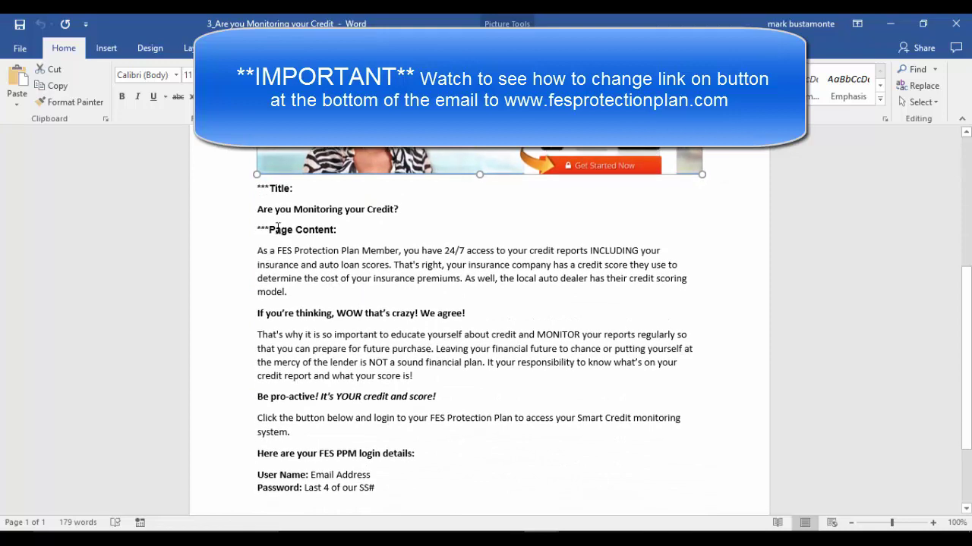
pyautogui.moveTo(258, 251); pyautogui.dragTo(463, 484)
pyautogui.rightClick(391, 345)
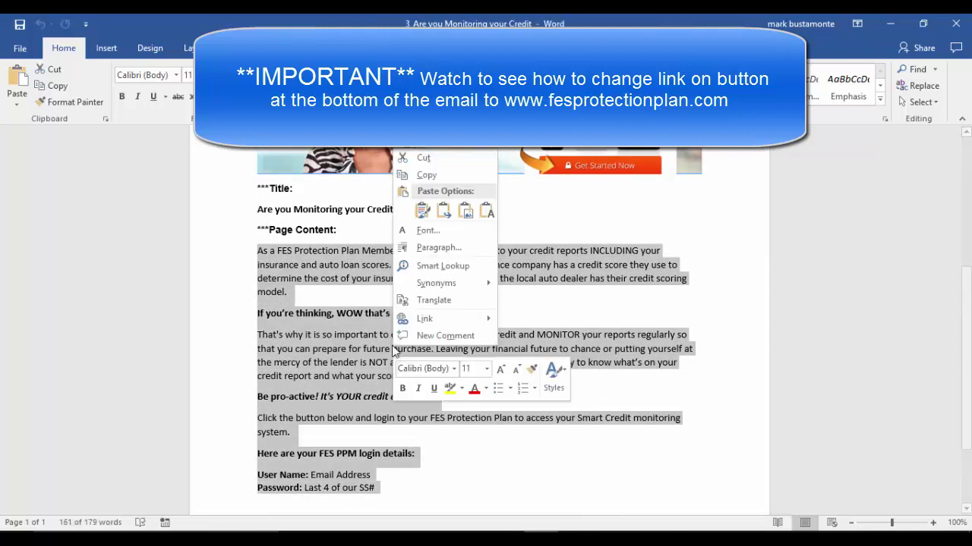
pyautogui.click(425, 175)
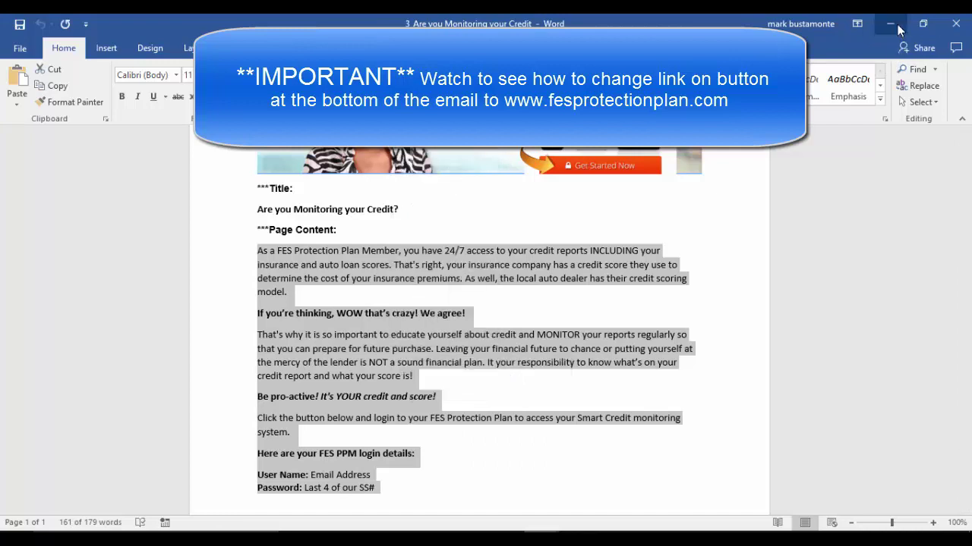
pyautogui.hotkey('alt', 'Tab')
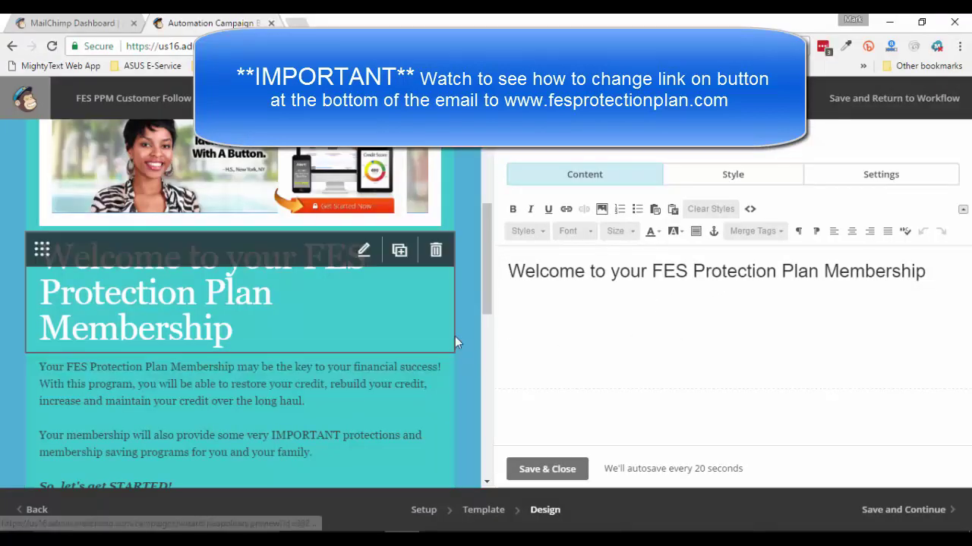
# Close the heading editor and delete the old text from the body text block
pyautogui.click(541, 469)
pyautogui.click(364, 373)
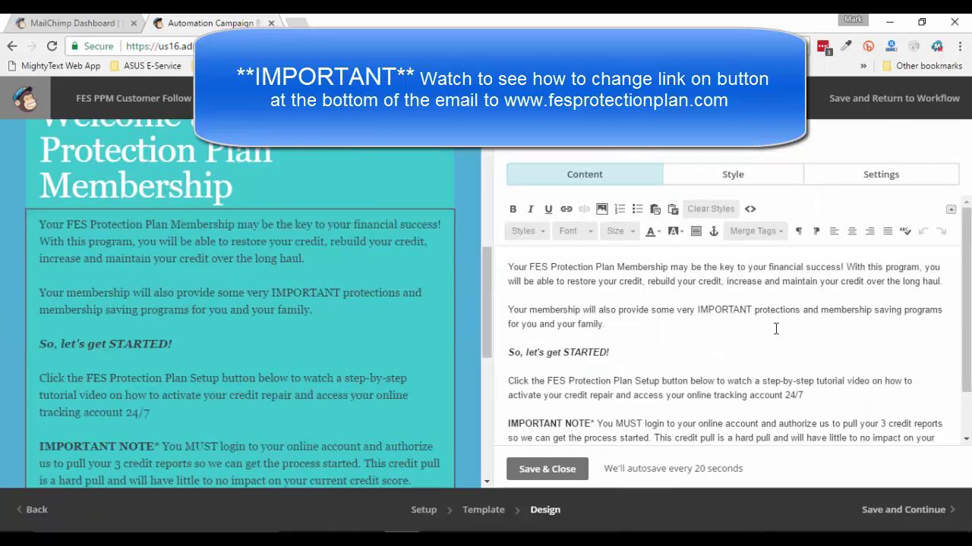
pyautogui.moveTo(733, 327); pyautogui.dragTo(802, 446)
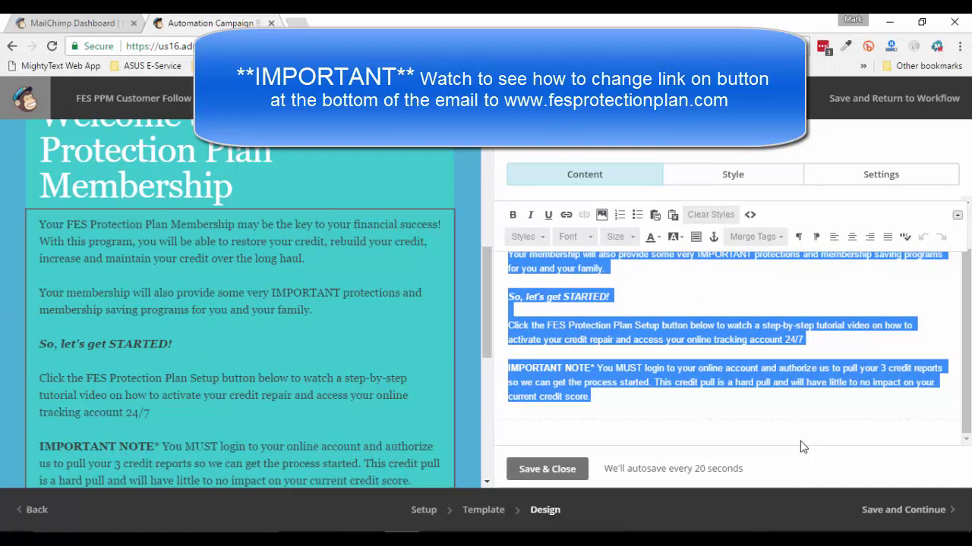
pyautogui.press('BackSpace')
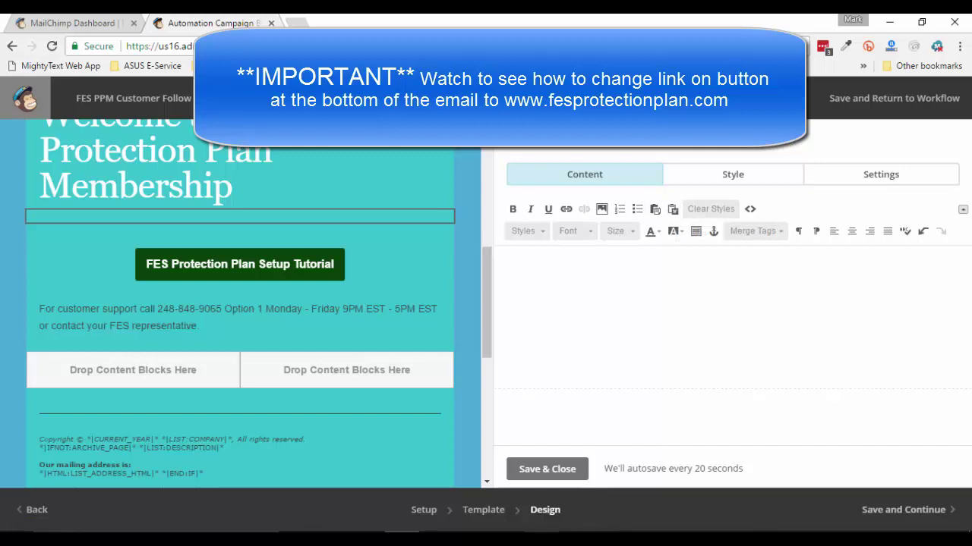
# Paste the copied Word text through Paste from Rich Text Editor into the body block
pyautogui.moveTo(541, 538)
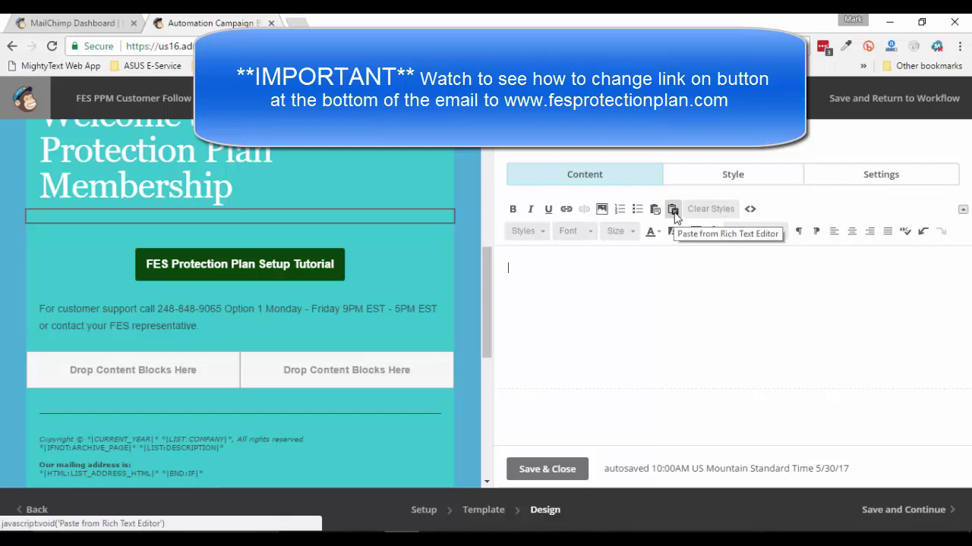
pyautogui.click(673, 210)
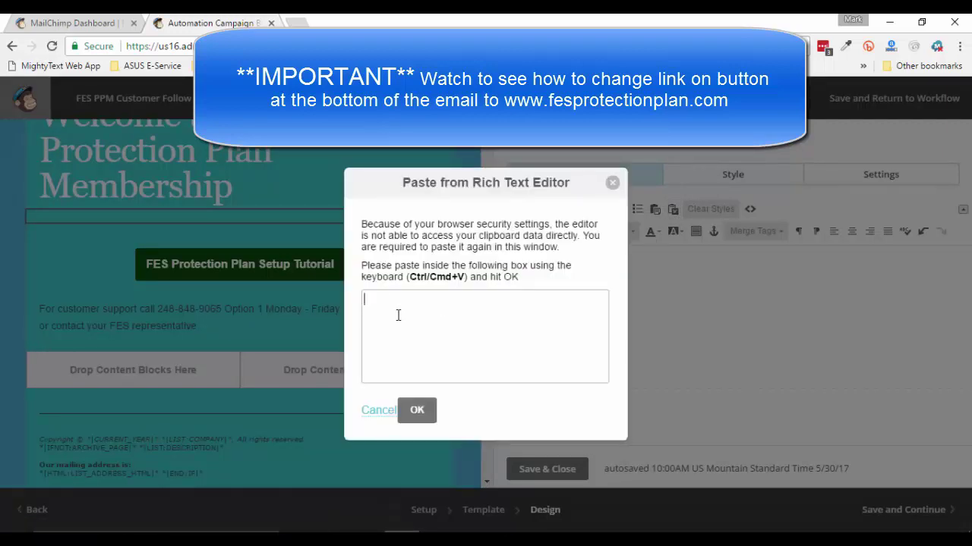
pyautogui.rightClick(398, 315)
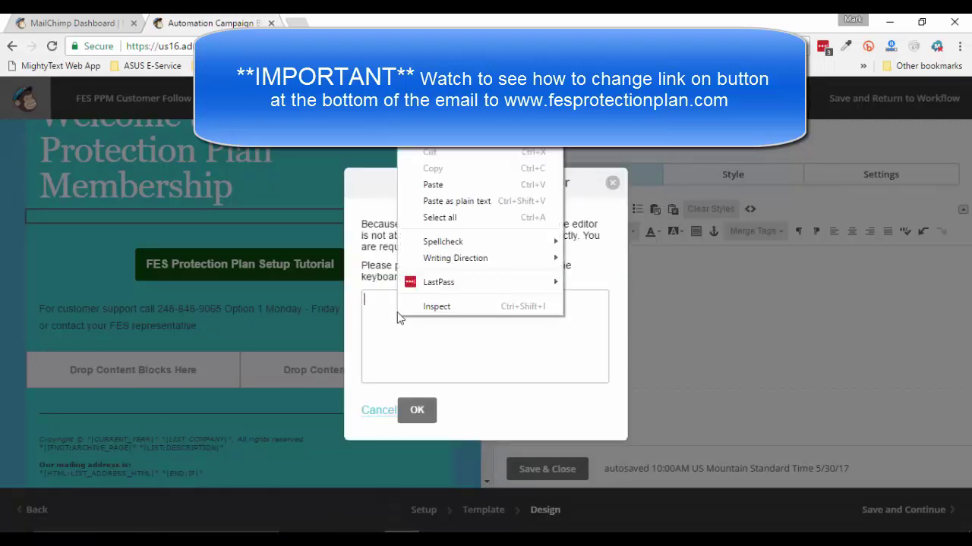
pyautogui.click(430, 185)
pyautogui.hotkey('ctrl', 'v')
pyautogui.scroll(10, 483, 339)
pyautogui.moveTo(602, 316)
pyautogui.mouseDown()
pyautogui.moveTo(603, 363)
pyautogui.moveTo(613, 306)
pyautogui.mouseUp()
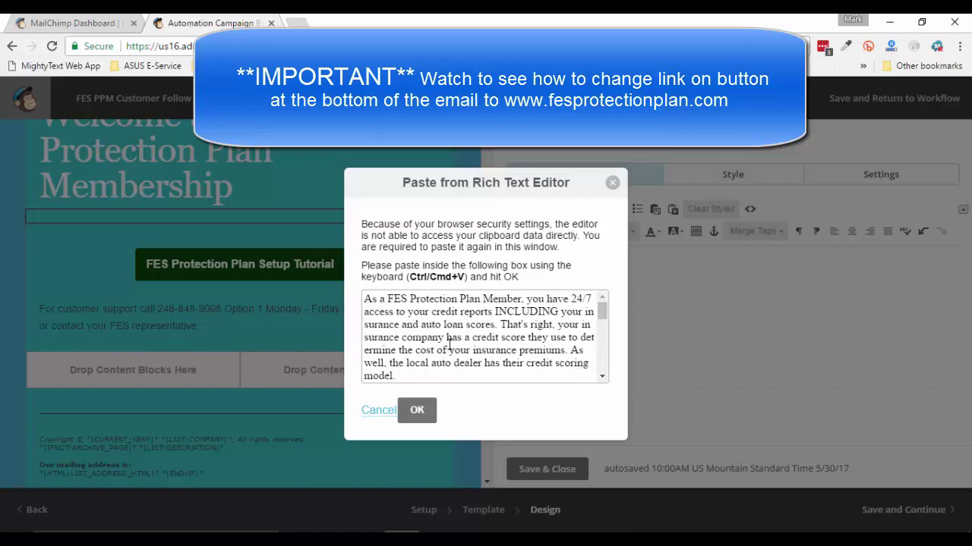
pyautogui.click(417, 411)
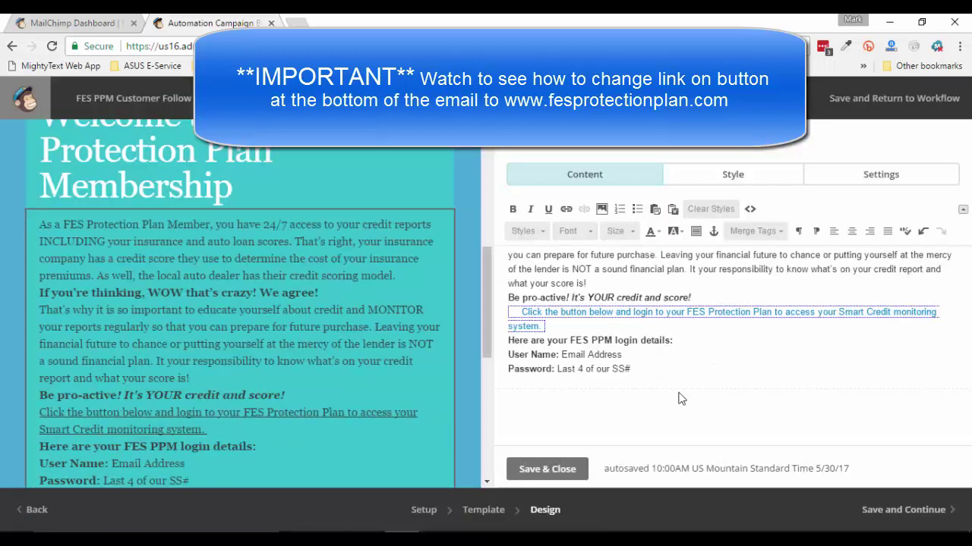
# Delete the 'Click the button below' paragraph from the body text
pyautogui.scroll(2, 832, 384)
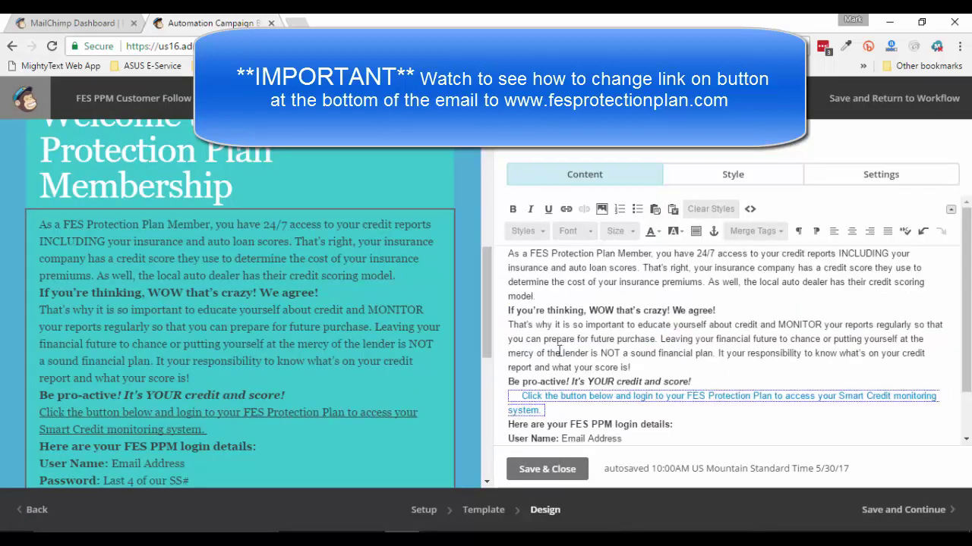
pyautogui.scroll(-2, 631, 406)
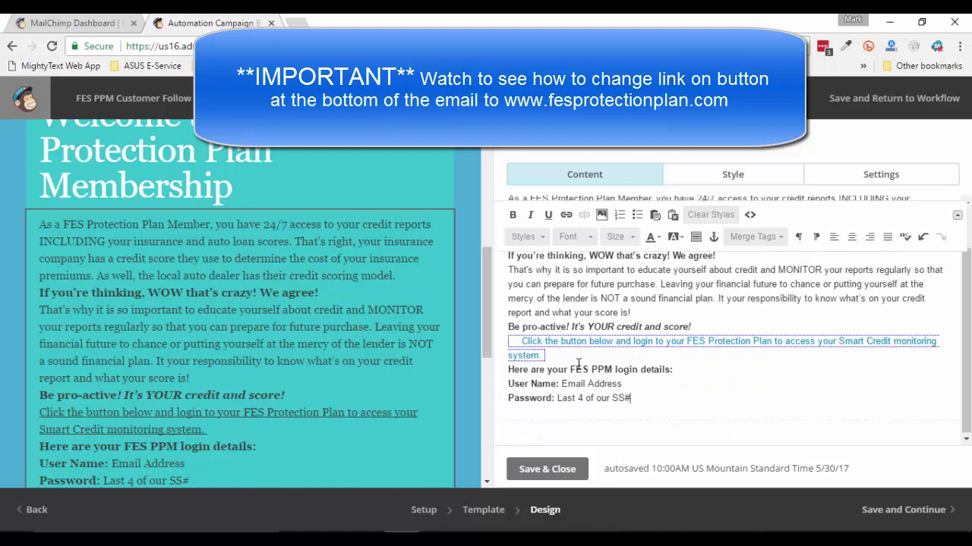
pyautogui.scroll(1, 510, 357)
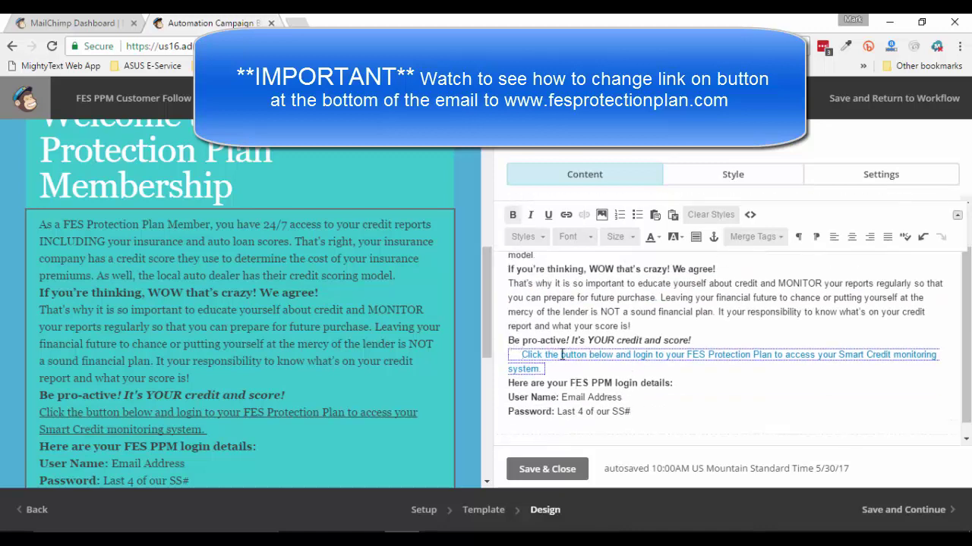
pyautogui.moveTo(559, 366); pyautogui.dragTo(505, 356)
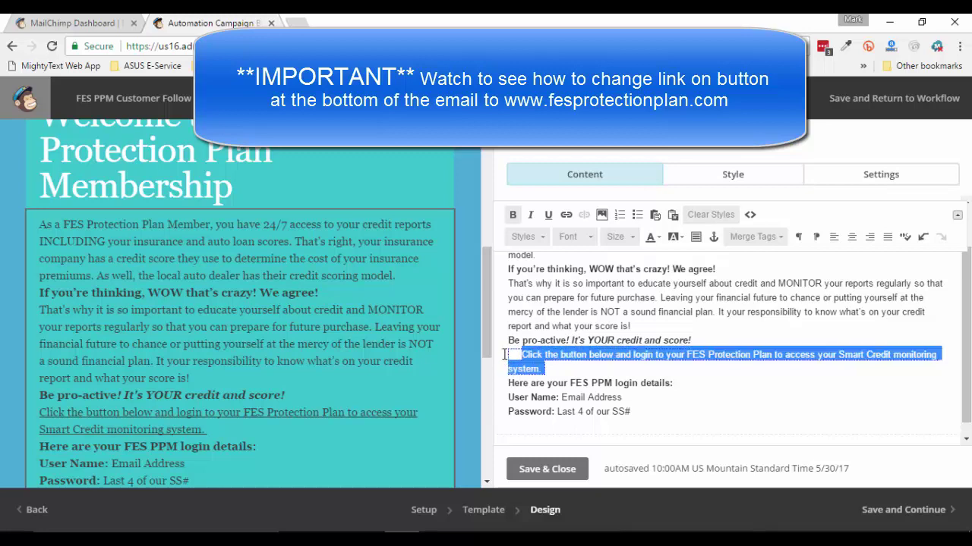
pyautogui.press('BackSpace')
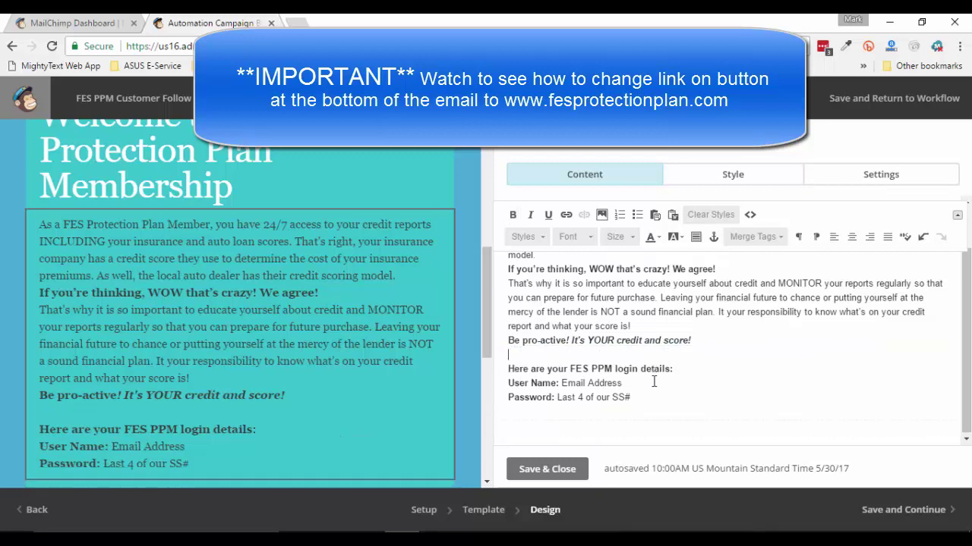
# Set all the body text to Arial, size 14
pyautogui.scroll(3, 757, 399)
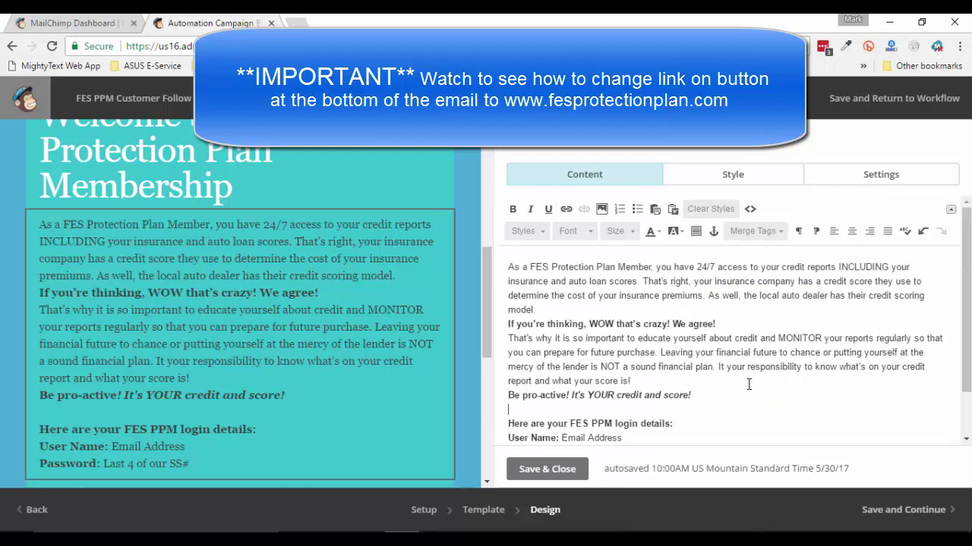
pyautogui.moveTo(512, 267); pyautogui.dragTo(718, 459)
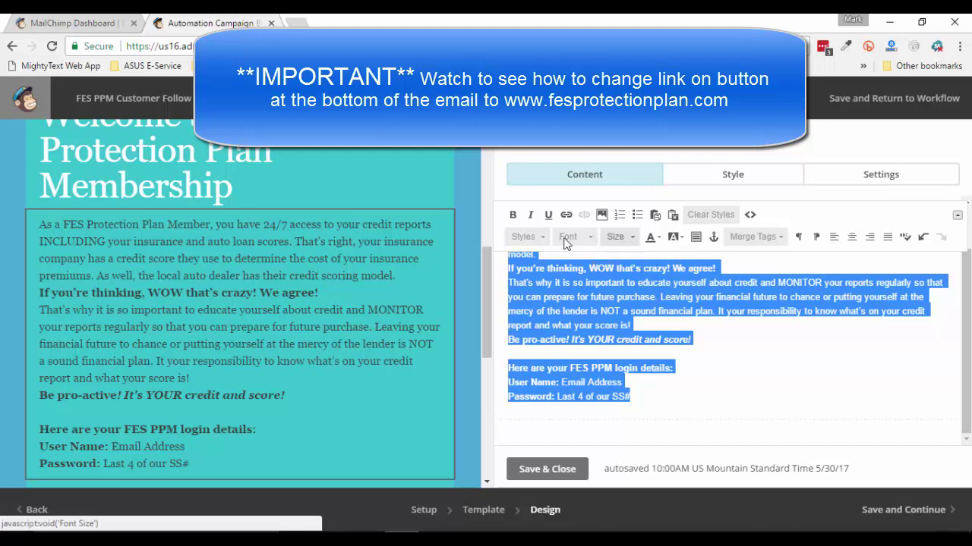
pyautogui.click(591, 238)
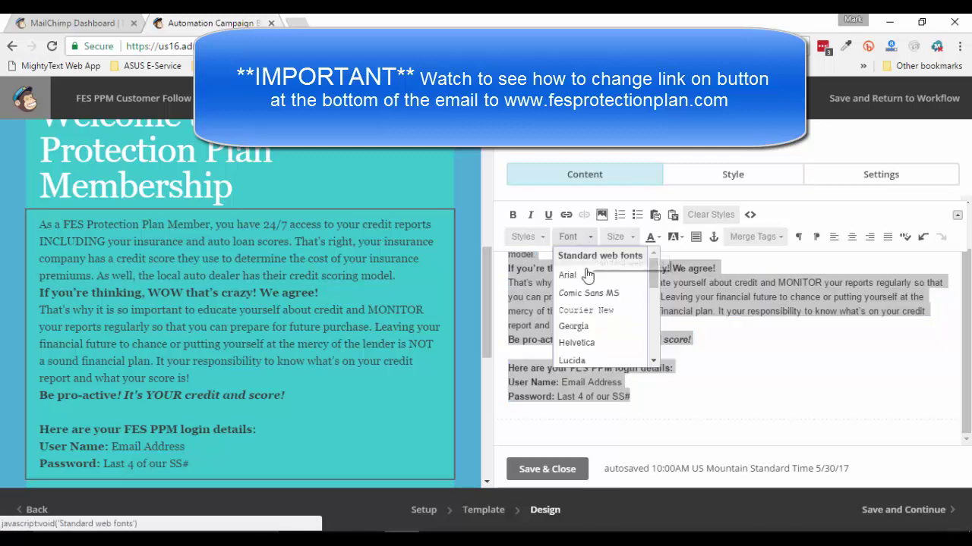
pyautogui.click(573, 275)
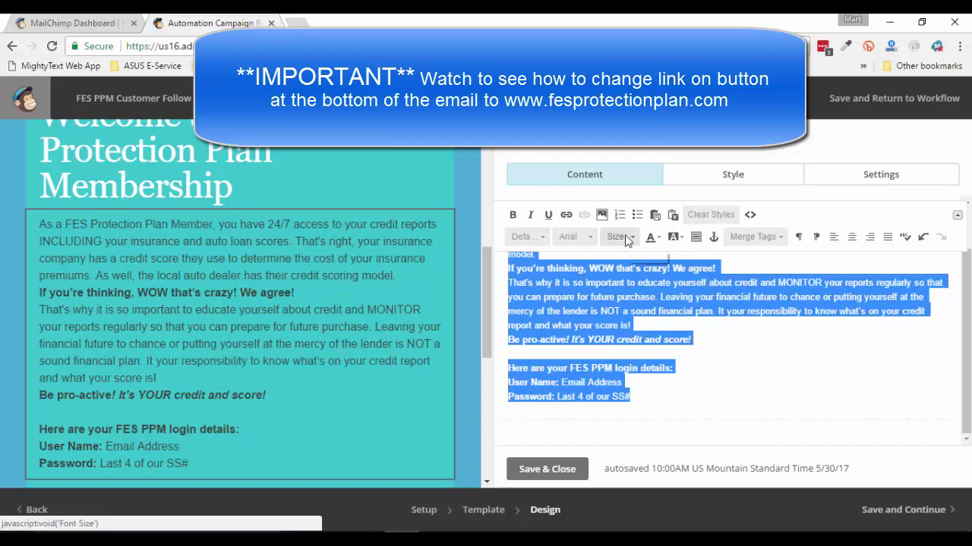
pyautogui.click(624, 236)
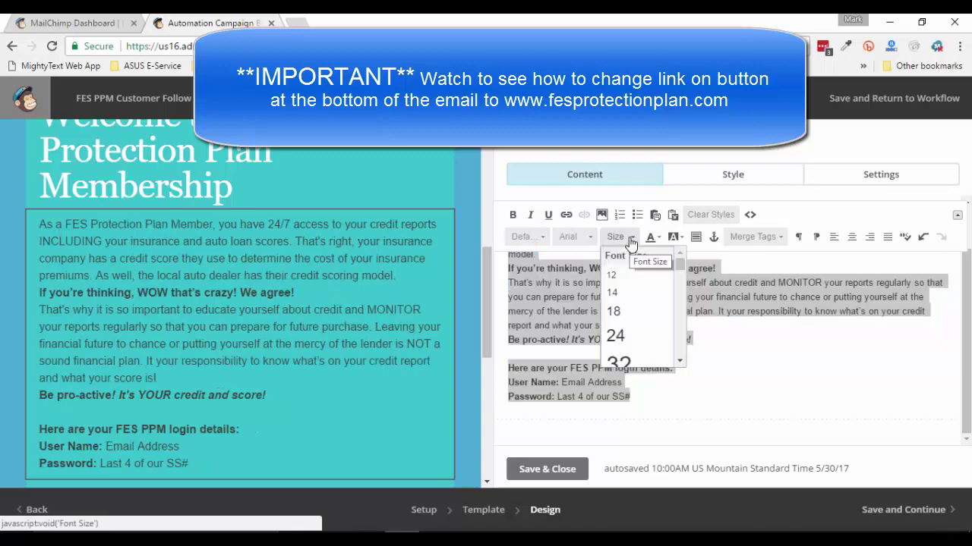
pyautogui.click(613, 295)
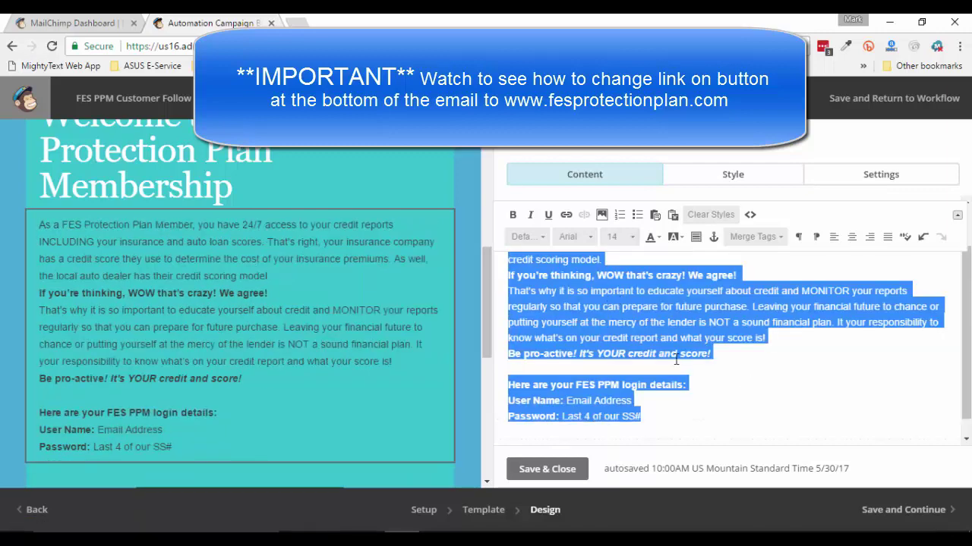
# Add blank lines after the first paragraph, We agree!, score paragraph and login heading, then save
pyautogui.scroll(2, 784, 340)
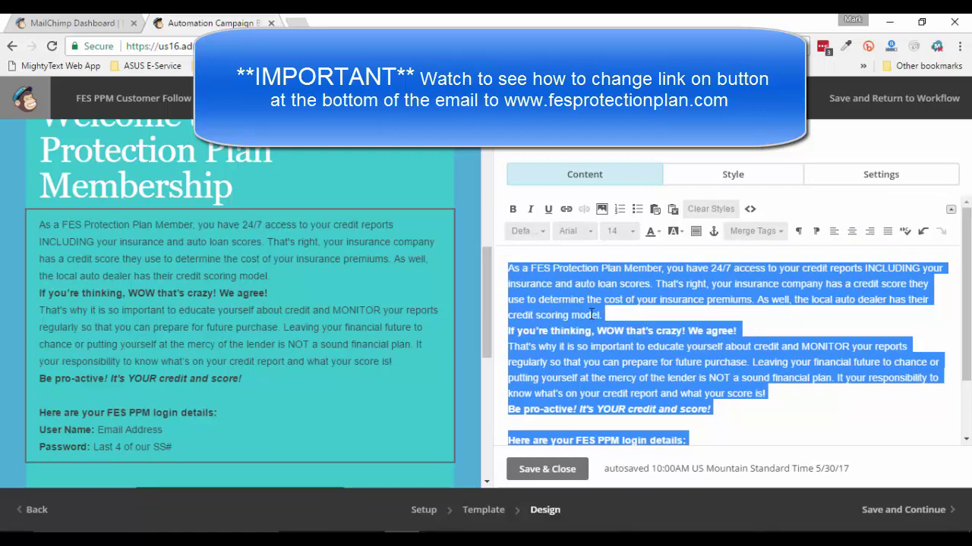
pyautogui.click(608, 314)
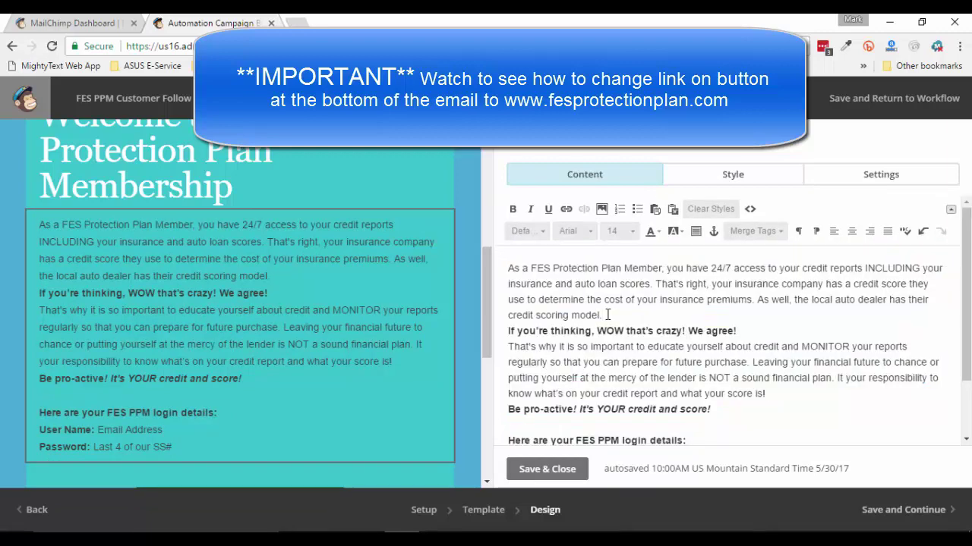
pyautogui.press('Return')
pyautogui.click(736, 347)
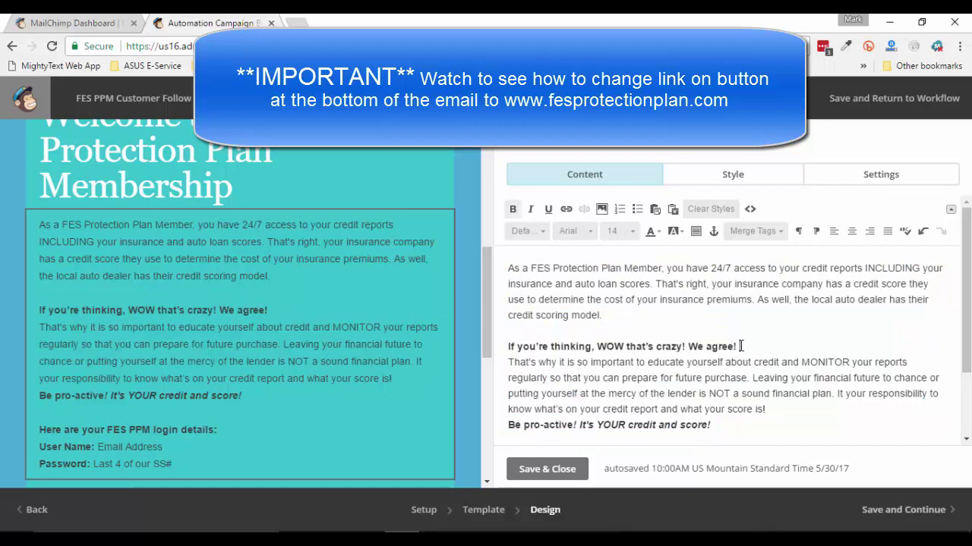
pyautogui.press('Return')
pyautogui.scroll(-3, 797, 359)
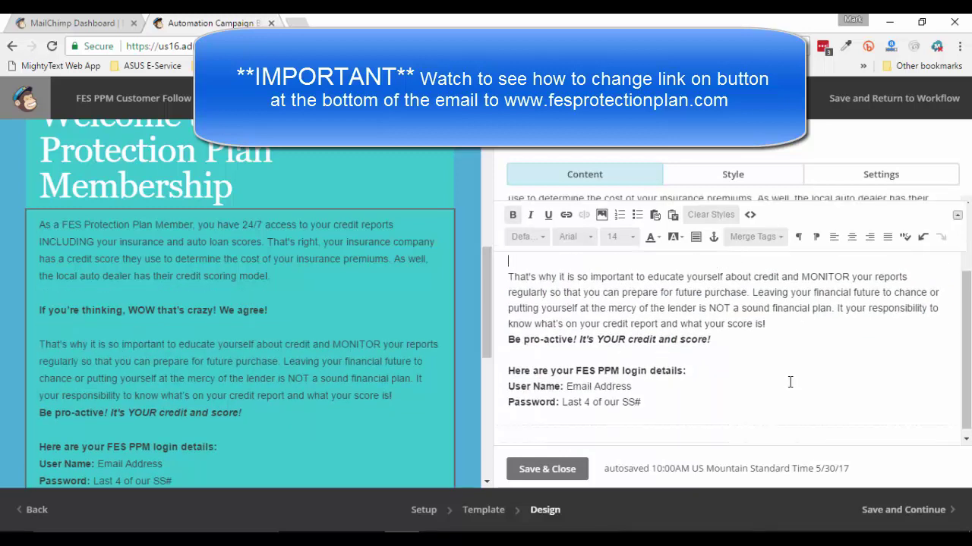
pyautogui.click(779, 320)
pyautogui.press('Return')
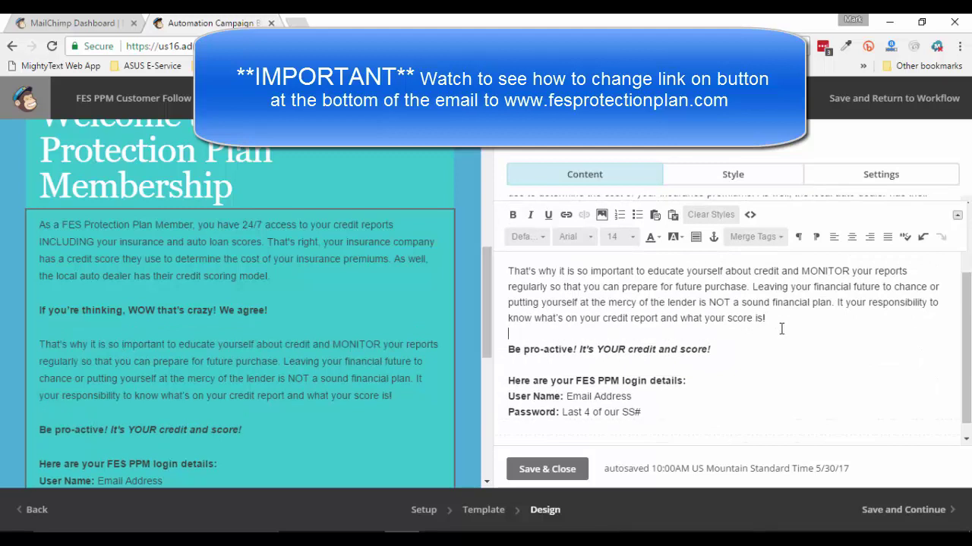
pyautogui.scroll(-1, 761, 375)
pyautogui.click(723, 363)
pyautogui.press('Return')
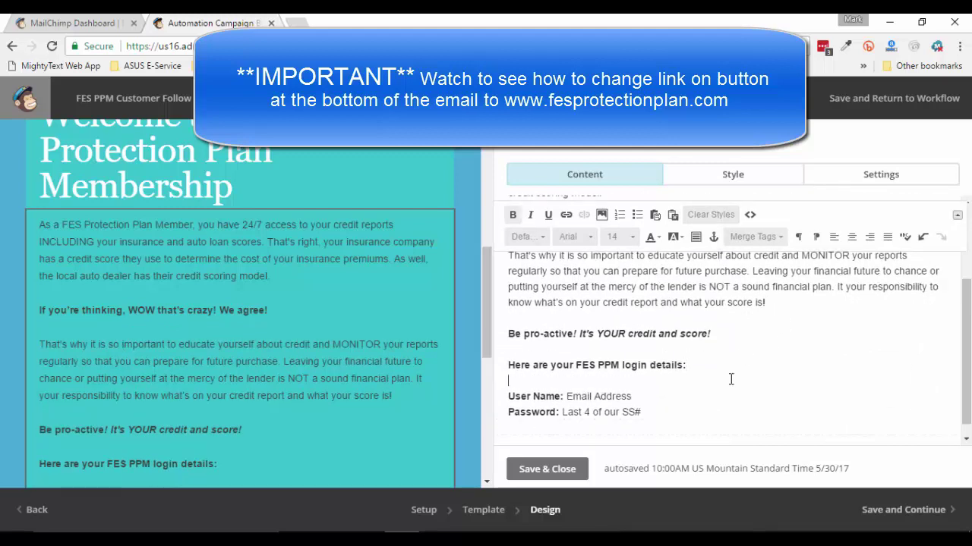
pyautogui.scroll(-1, 734, 399)
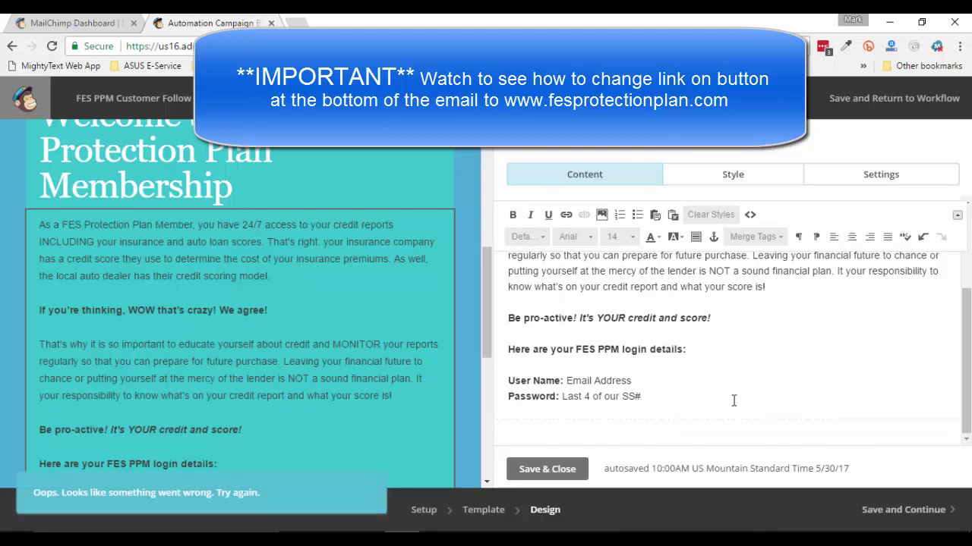
pyautogui.click(557, 472)
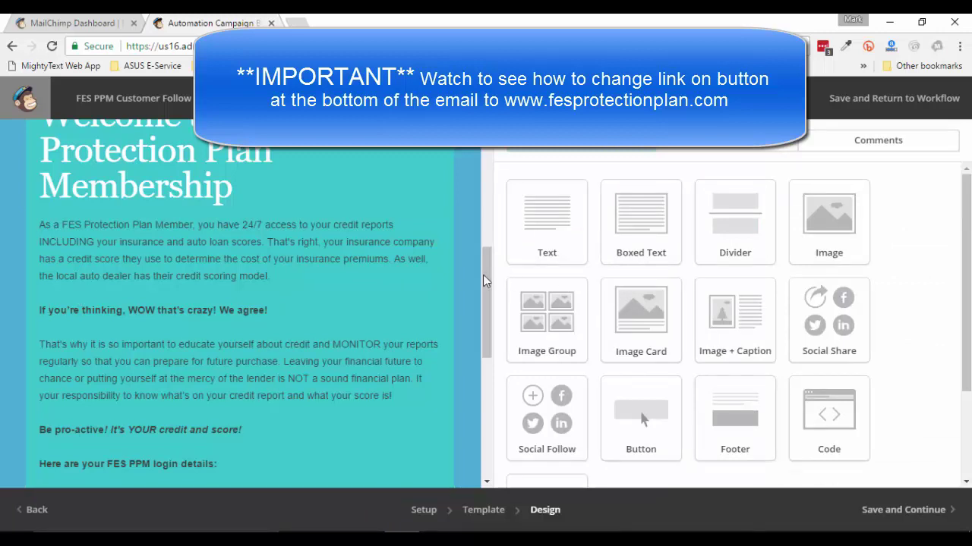
pyautogui.scroll(-3, 483, 275)
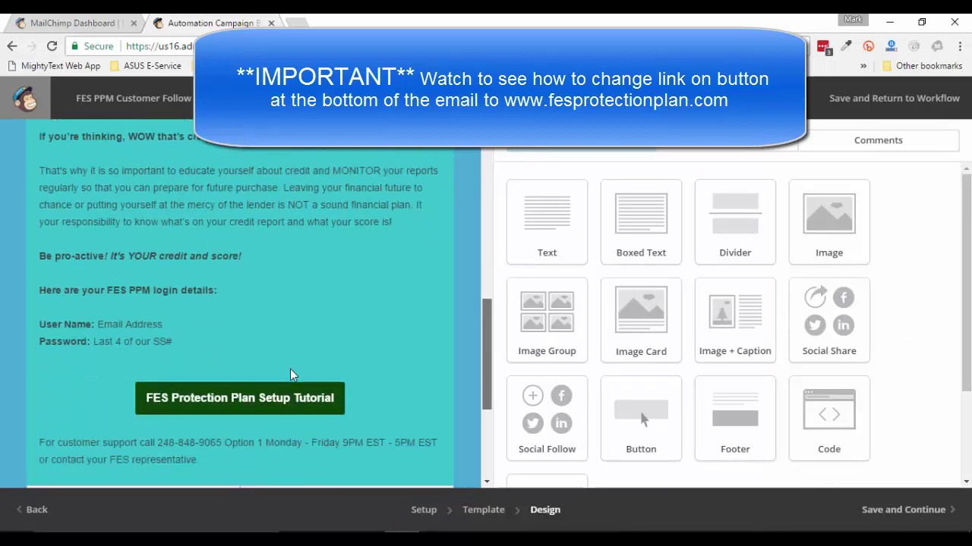
pyautogui.moveTo(266, 406)
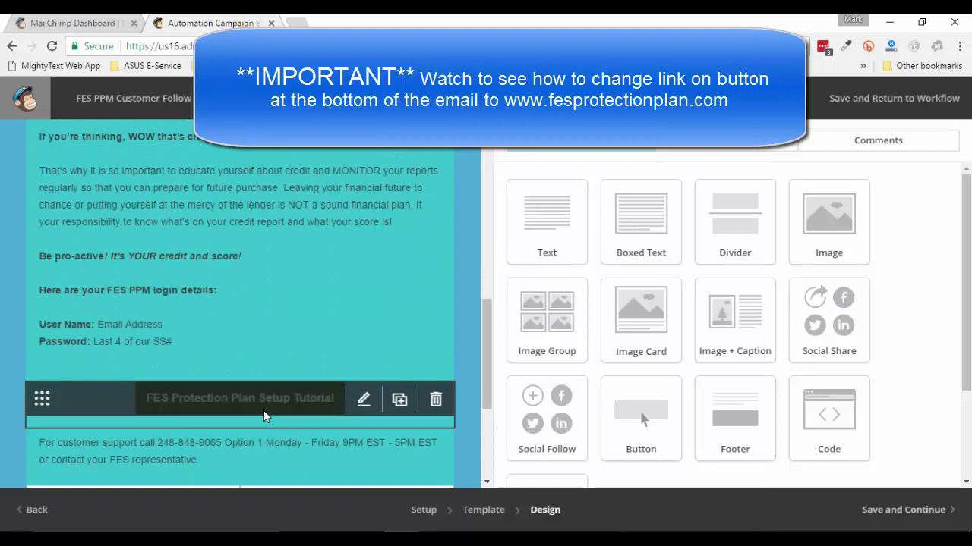
pyautogui.scroll(3, 288, 334)
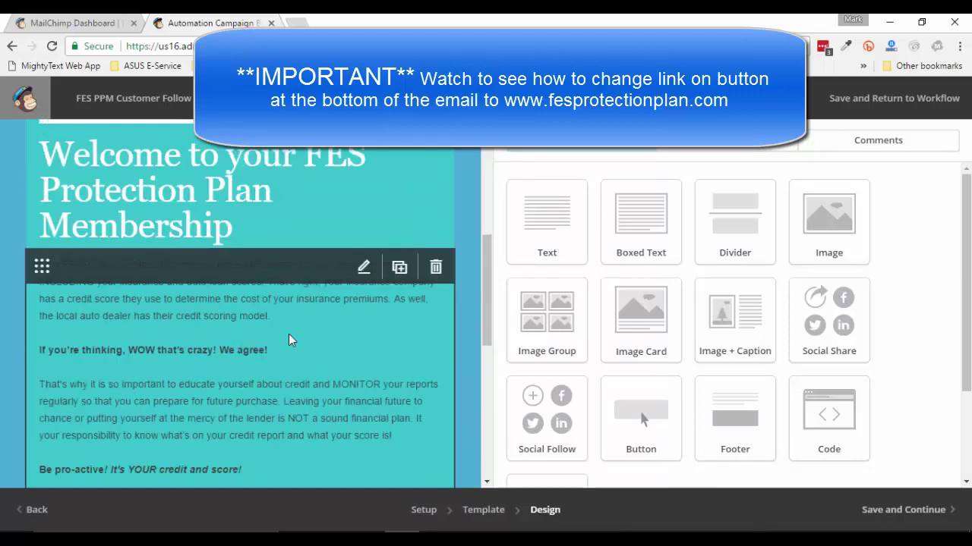
pyautogui.scroll(4, 281, 326)
pyautogui.scroll(-4, 227, 295)
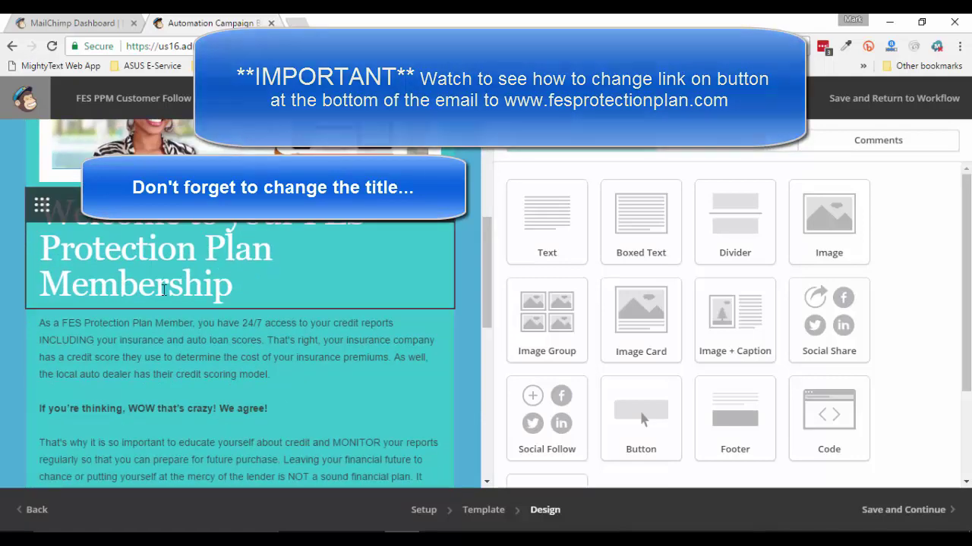
pyautogui.scroll(-2, 163, 290)
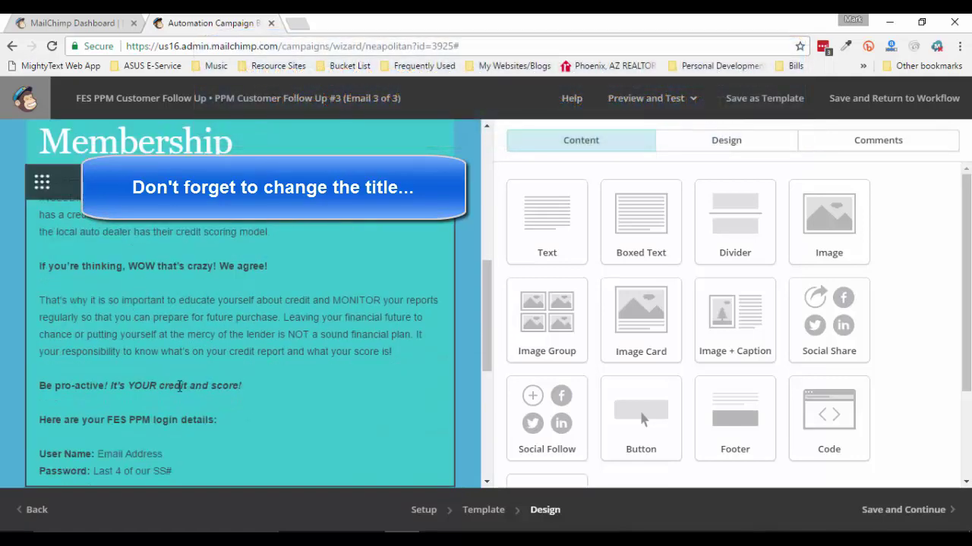
pyautogui.scroll(-1, 212, 403)
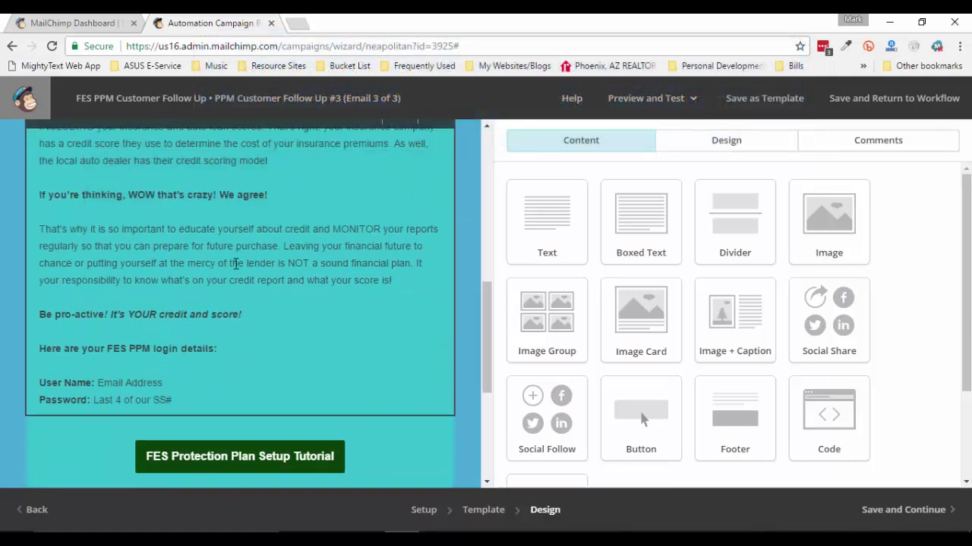
pyautogui.scroll(-2, 265, 365)
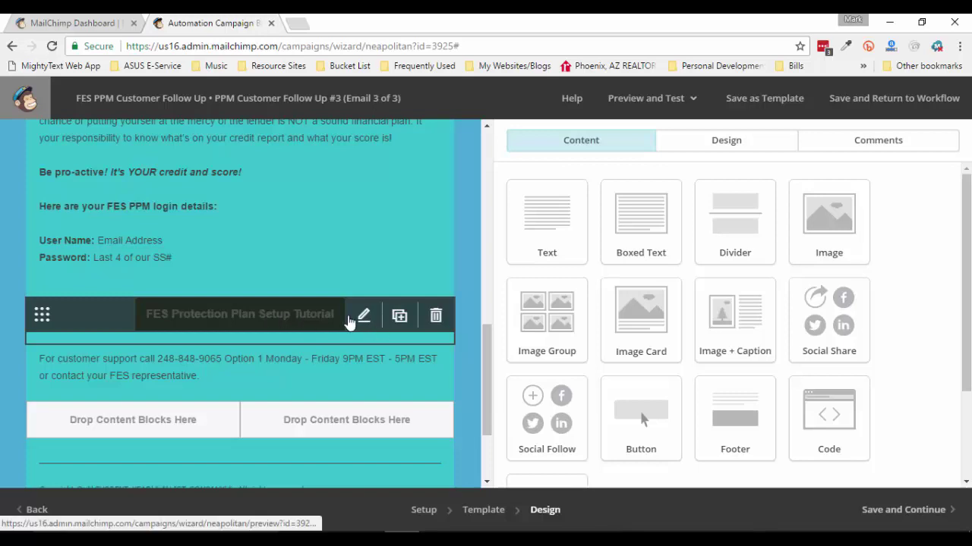
# Change the button label to 'FES Protection Plan Access' and remove 'setup' from its link address
pyautogui.click(364, 319)
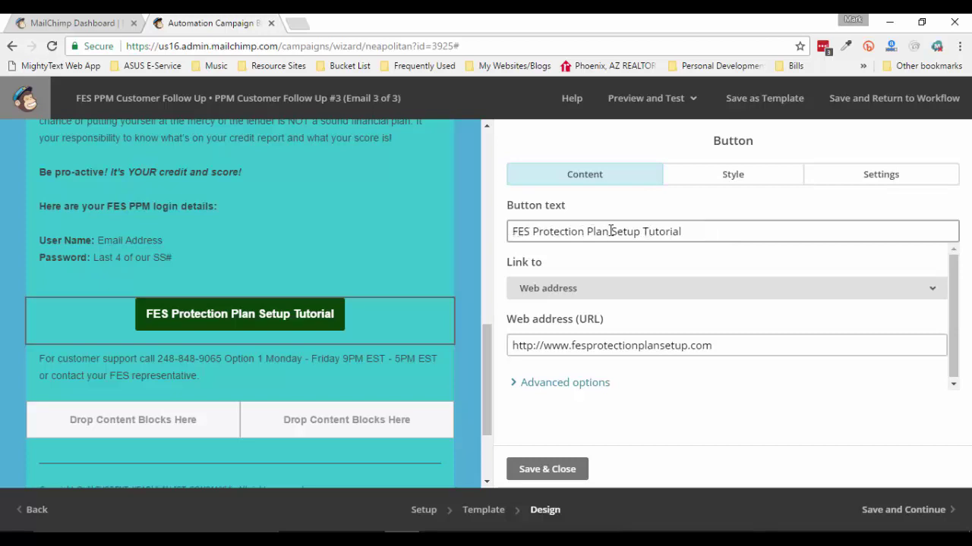
pyautogui.hotkey('shift', 'Right')
pyautogui.hotkey('shift', 'Right')
pyautogui.hotkey('shift', 'Right')
pyautogui.hotkey('shift', 'Right')
pyautogui.hotkey('shift', 'Right')
pyautogui.hotkey('shift', 'Right')
pyautogui.hotkey('shift', 'Right')
pyautogui.hotkey('shift', 'Right')
pyautogui.hotkey('shift', 'Right')
pyautogui.hotkey('shift', 'Right')
pyautogui.hotkey('shift', 'Right')
pyautogui.hotkey('shift', 'Right')
pyautogui.hotkey('shift', 'Right')
pyautogui.hotkey('shift', 'Right')
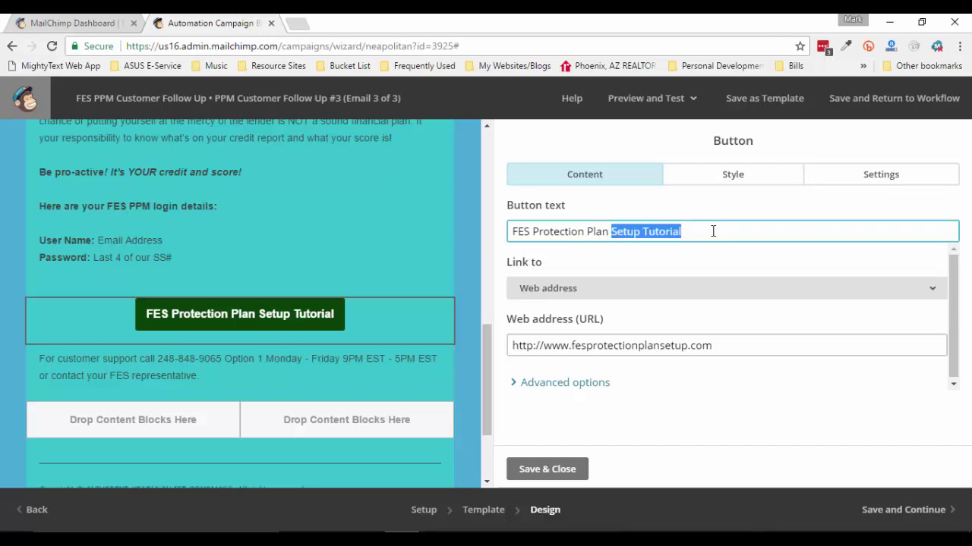
pyautogui.write('Access')
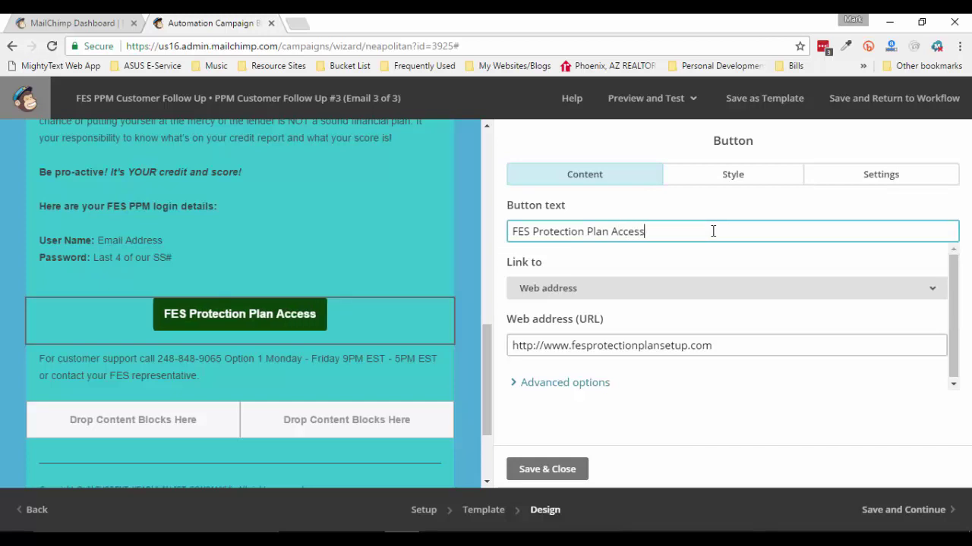
pyautogui.click(725, 274)
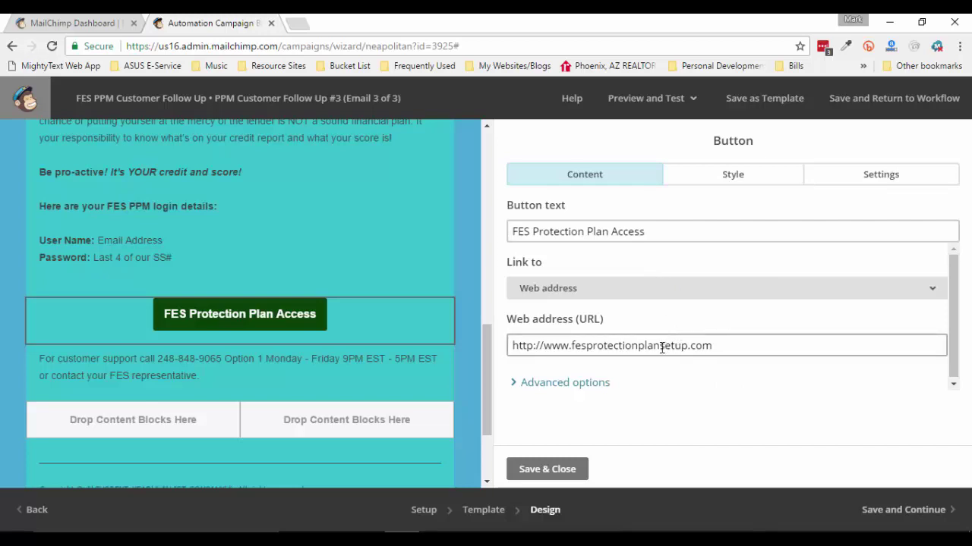
pyautogui.moveTo(659, 347); pyautogui.dragTo(687, 347)
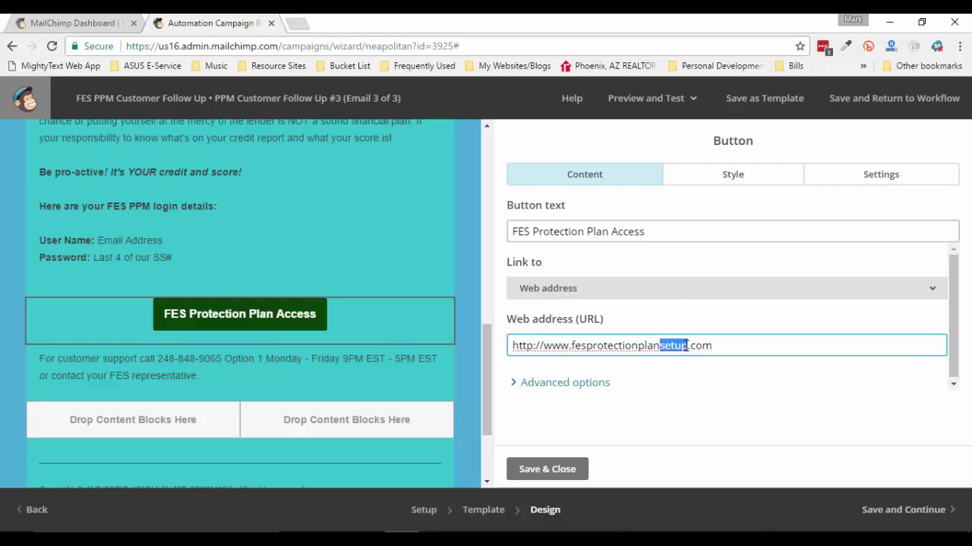
pyautogui.press('BackSpace')
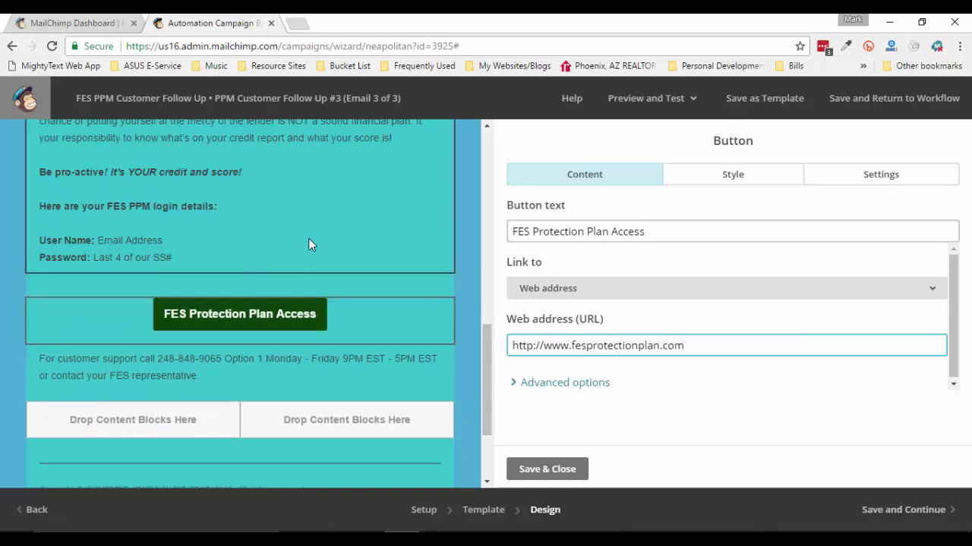
pyautogui.scroll(1, 311, 243)
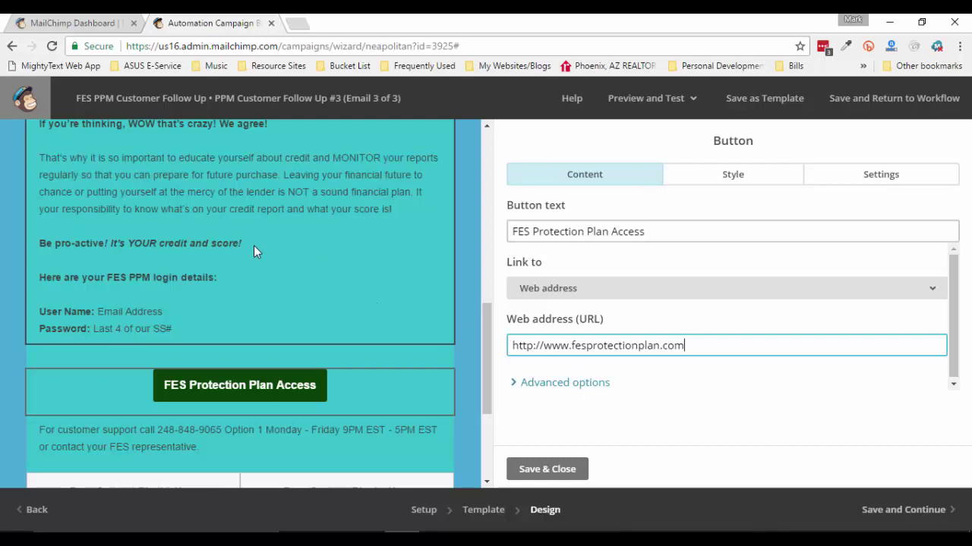
pyautogui.scroll(-1, 394, 356)
pyautogui.click(535, 469)
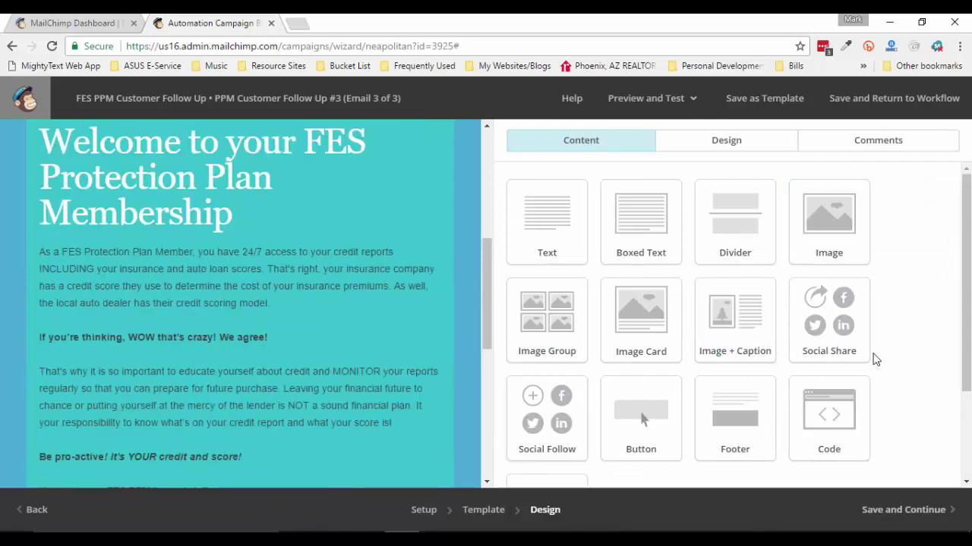
pyautogui.moveTo(490, 311); pyautogui.dragTo(492, 146)
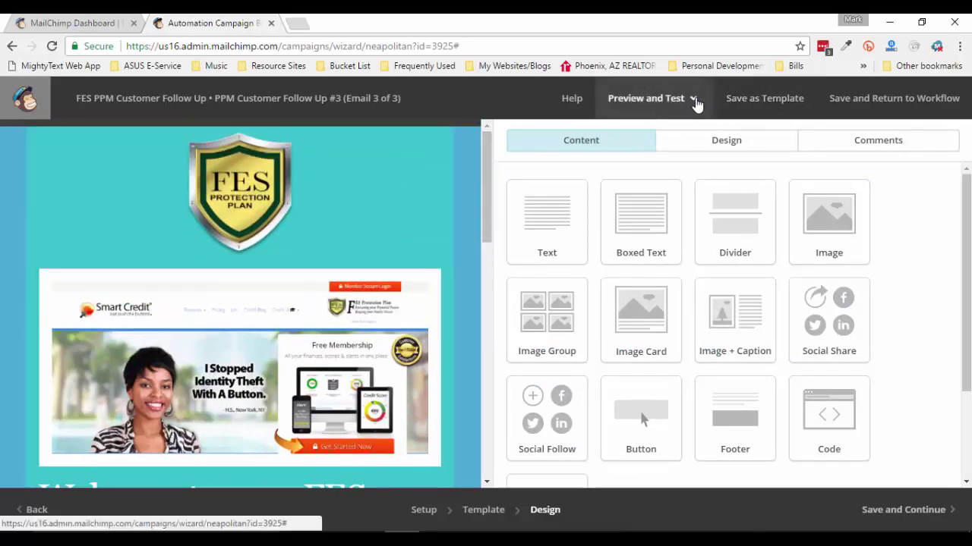
# Send a test of the email to your own address
pyautogui.click(690, 100)
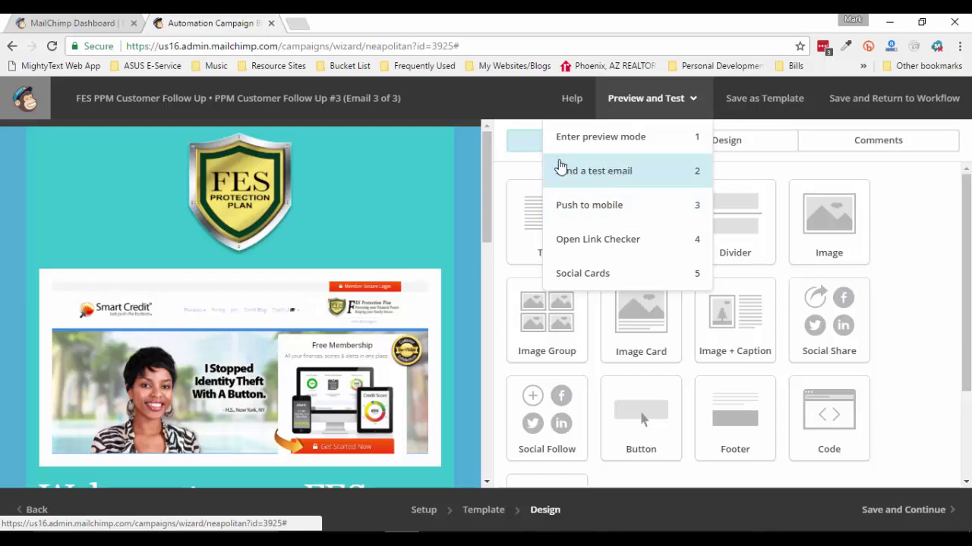
pyautogui.click(611, 174)
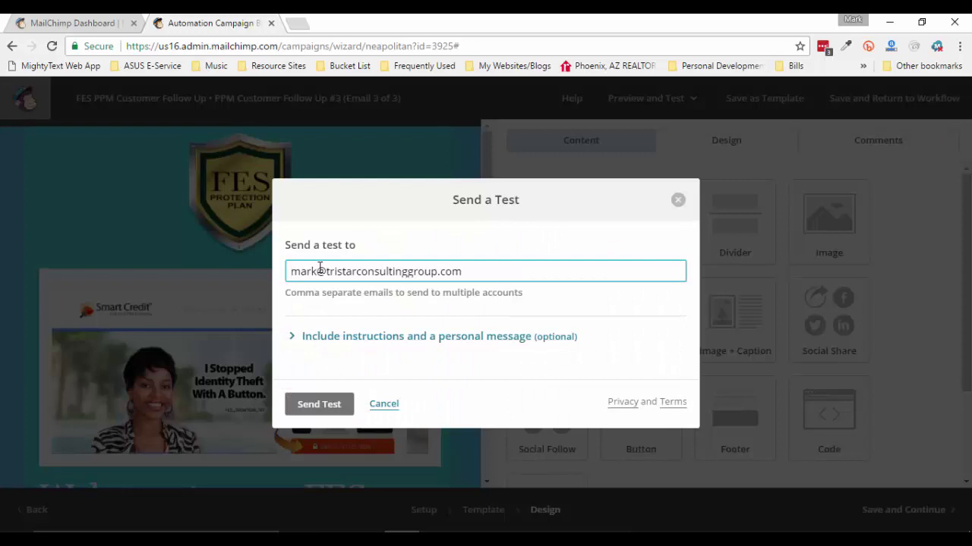
pyautogui.moveTo(486, 274); pyautogui.dragTo(290, 273)
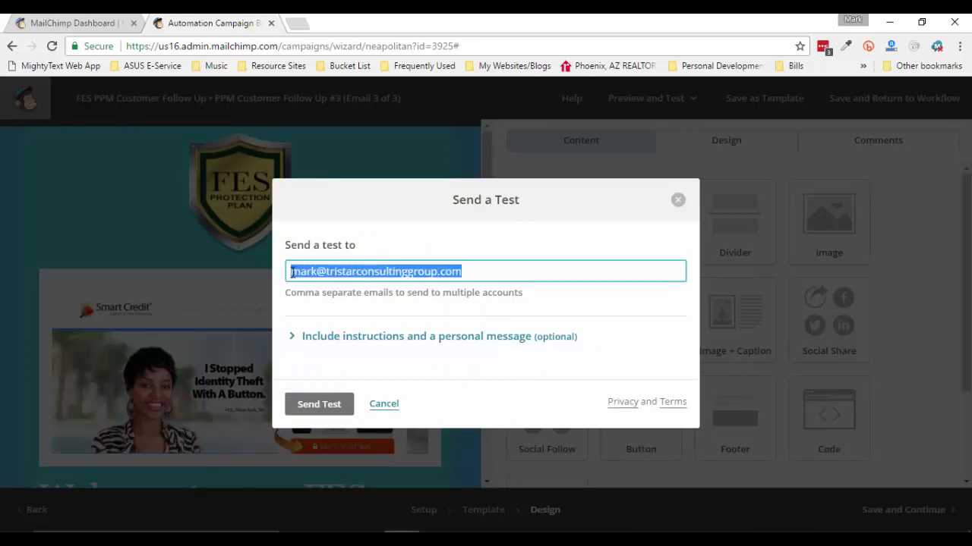
pyautogui.click(542, 266)
pyautogui.click(312, 404)
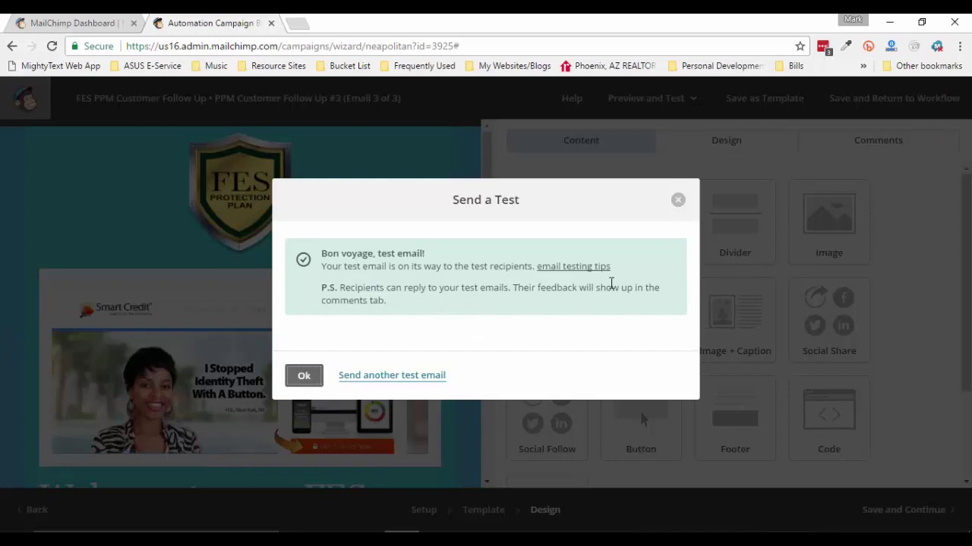
pyautogui.click(678, 201)
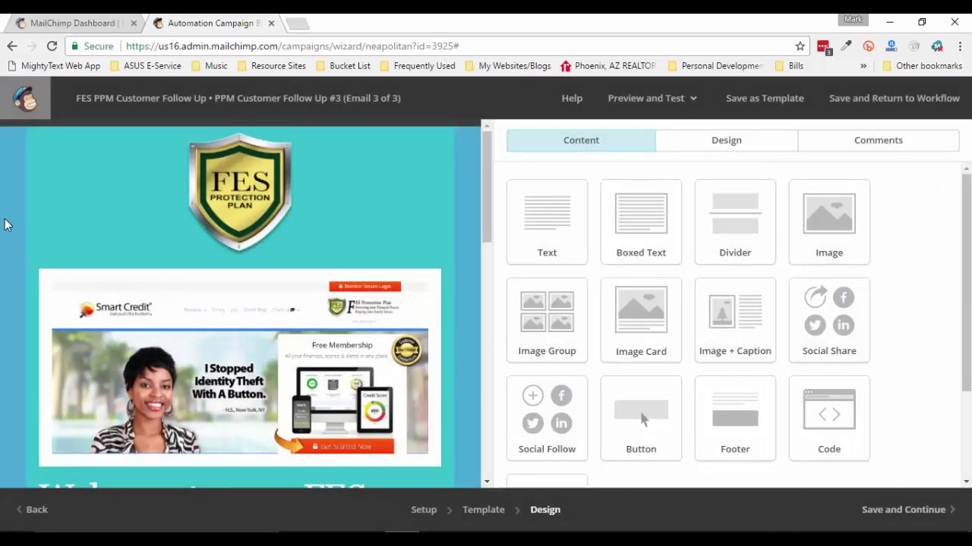
# Review the Follow Up #3 email content and save it to return to the workflow
pyautogui.scroll(-5, 4, 224)
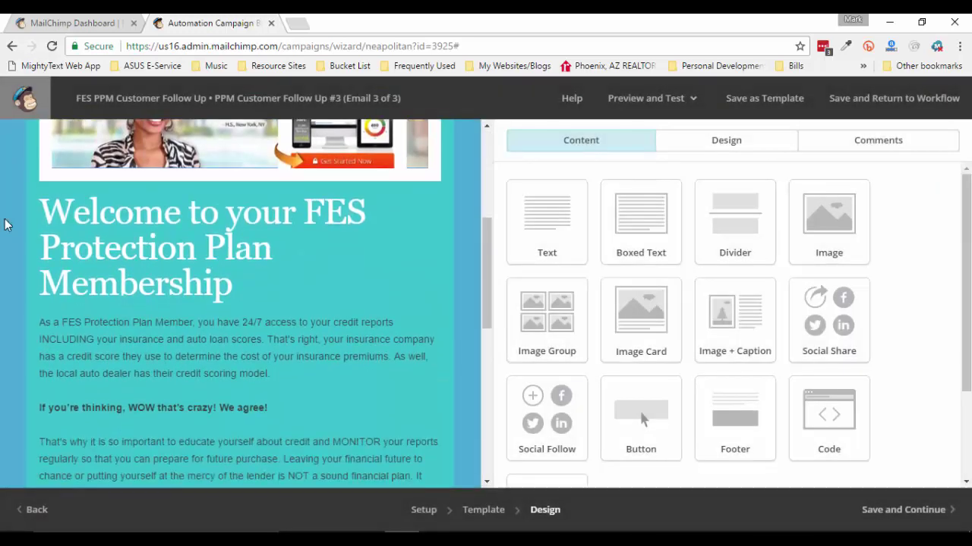
pyautogui.scroll(-5, 3, 224)
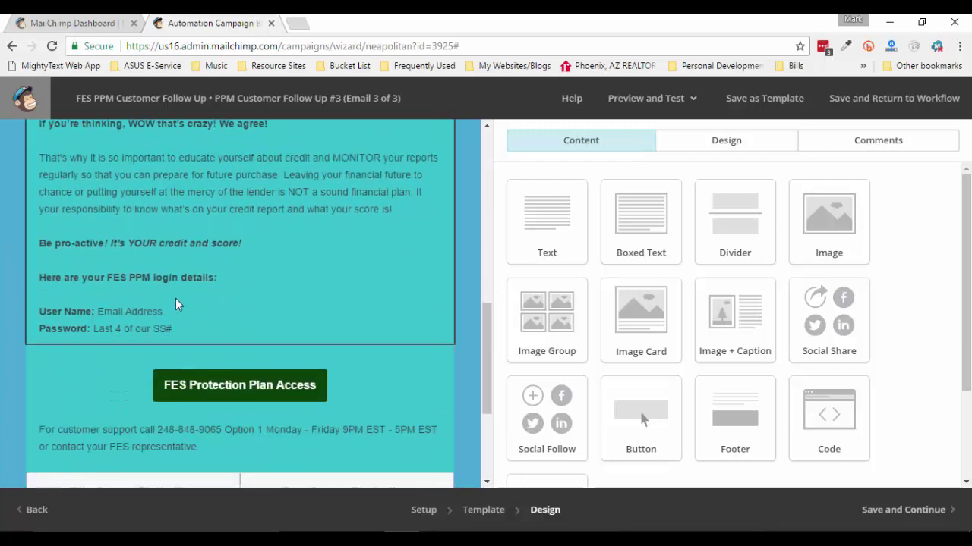
pyautogui.scroll(3, 265, 368)
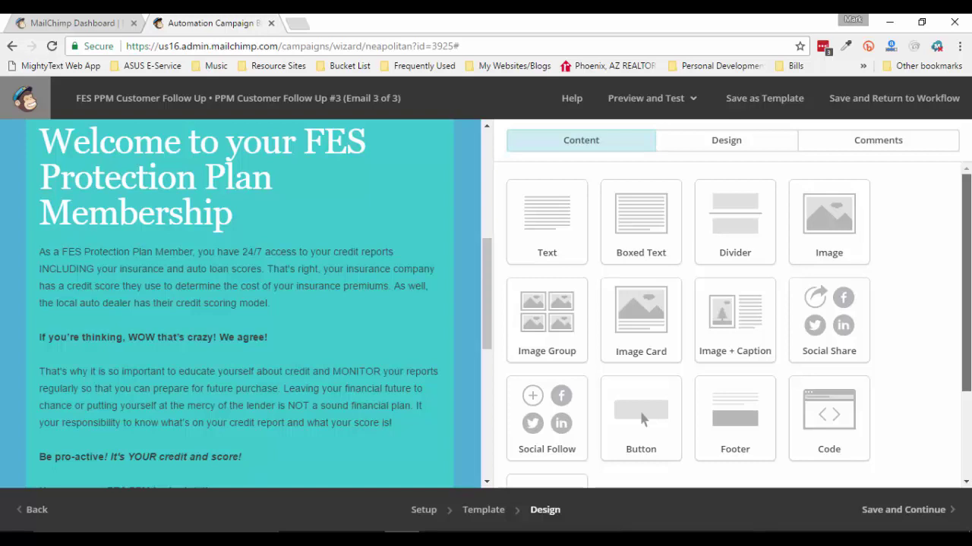
pyautogui.scroll(-1, 641, 420)
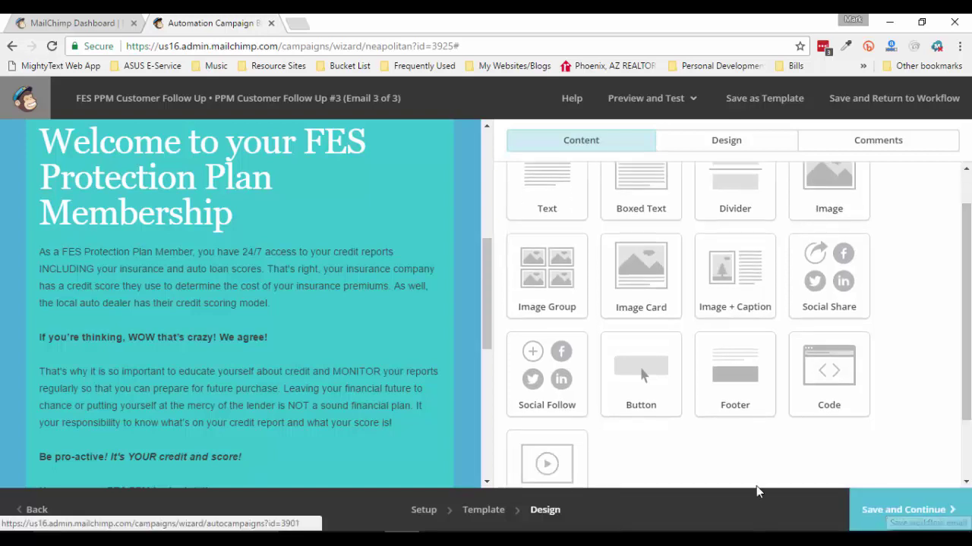
pyautogui.click(879, 516)
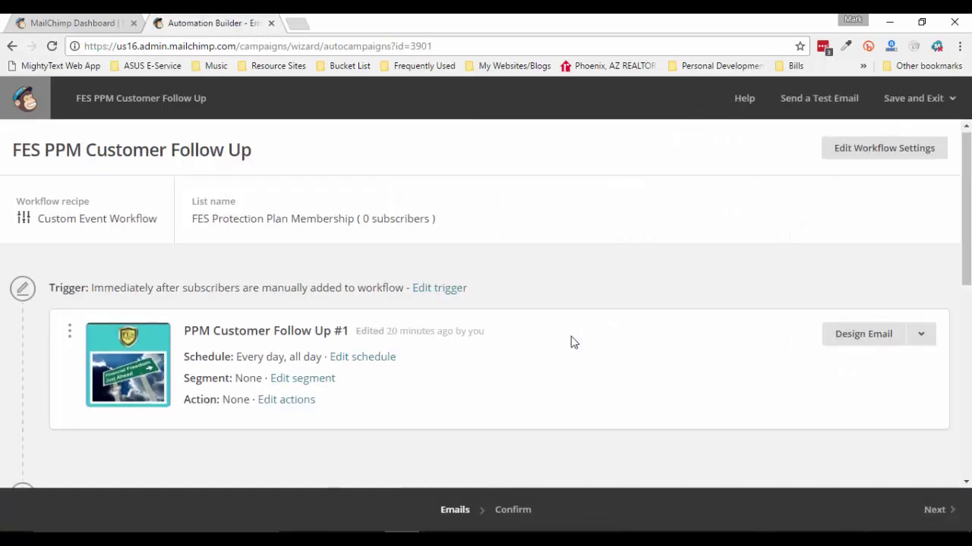
# Open Follow Up #2's email design and edit its call-to-action button
pyautogui.scroll(-2, 573, 343)
pyautogui.scroll(-2, 961, 246)
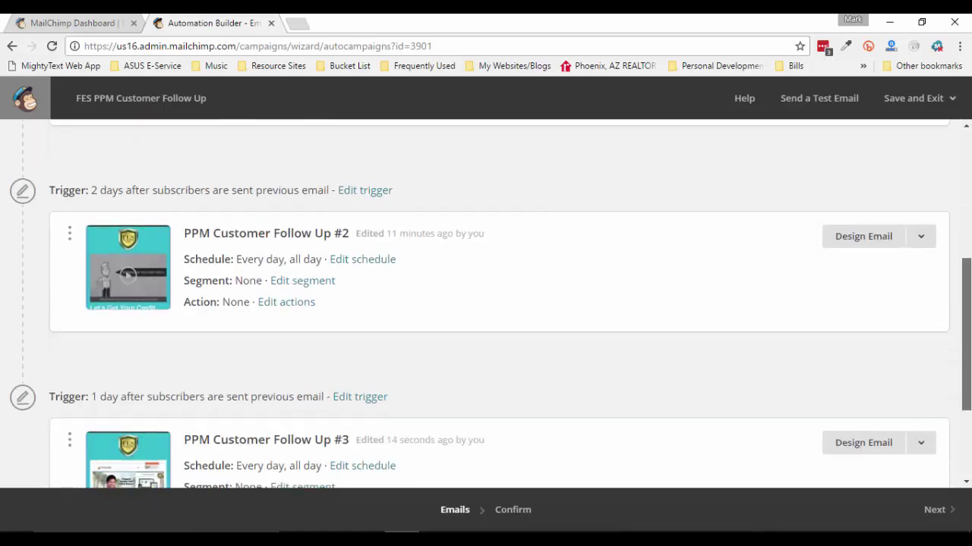
pyautogui.scroll(-2, 964, 334)
pyautogui.scroll(3, 964, 334)
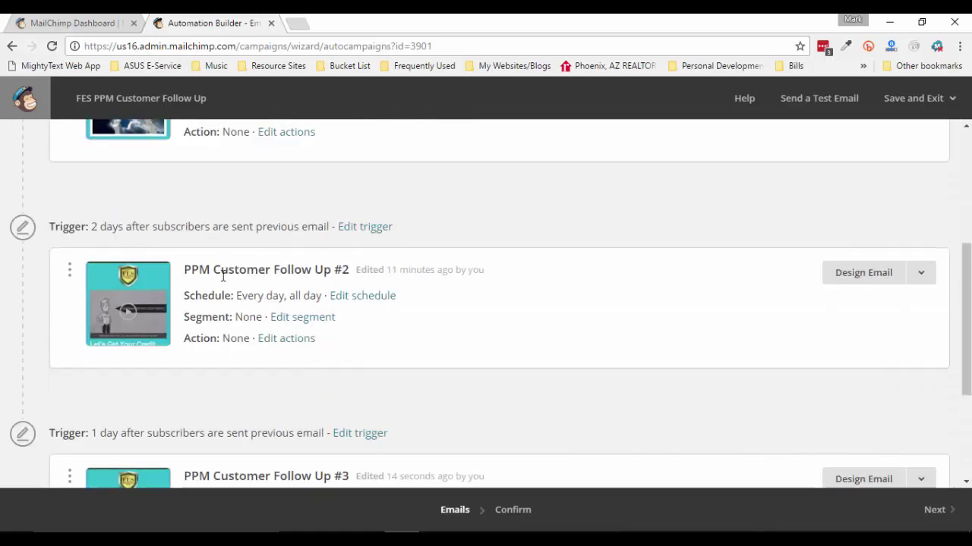
pyautogui.click(855, 274)
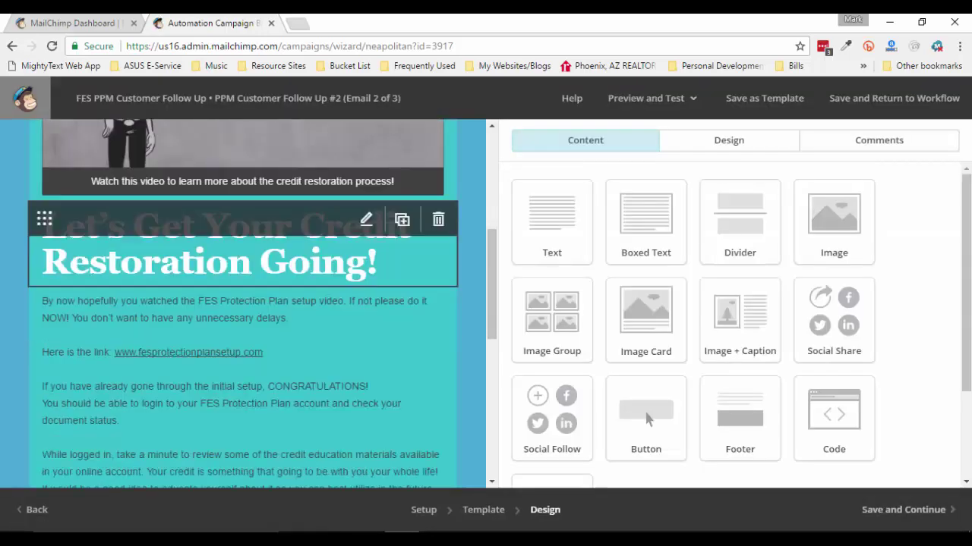
pyautogui.scroll(-5, 362, 302)
pyautogui.scroll(-2, 243, 304)
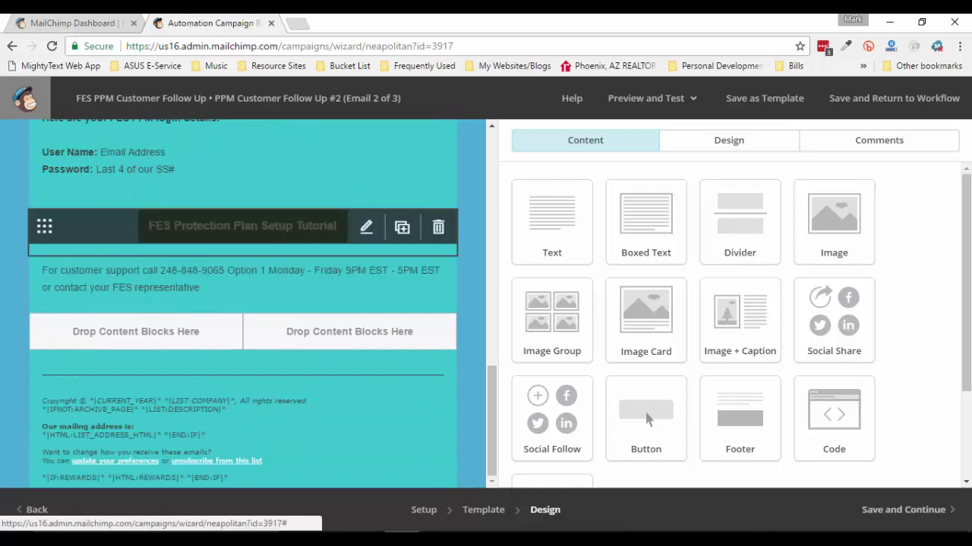
pyautogui.click(366, 227)
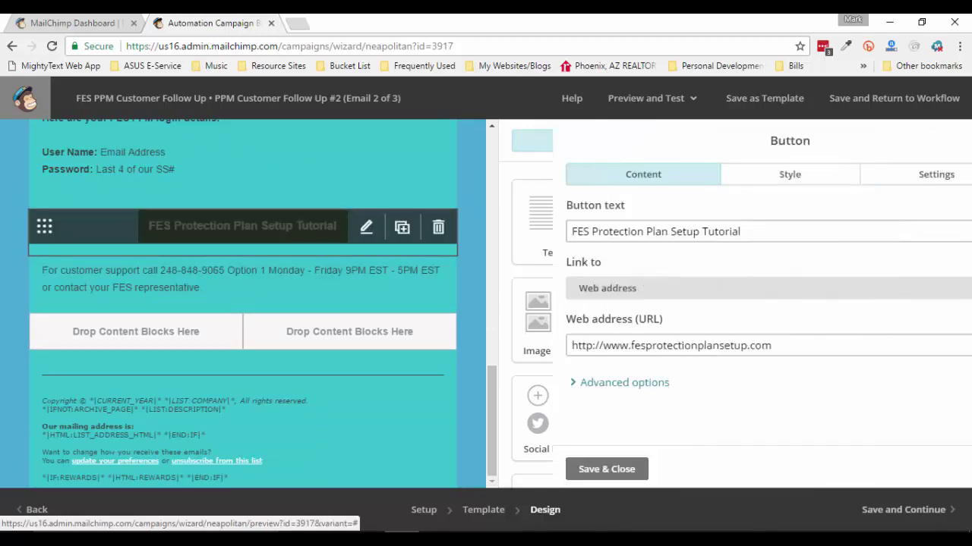
# Relabel the button 'FES Protection Plan Access', remove 'setup' from its web address, and save
pyautogui.moveTo(685, 231); pyautogui.dragTo(616, 232)
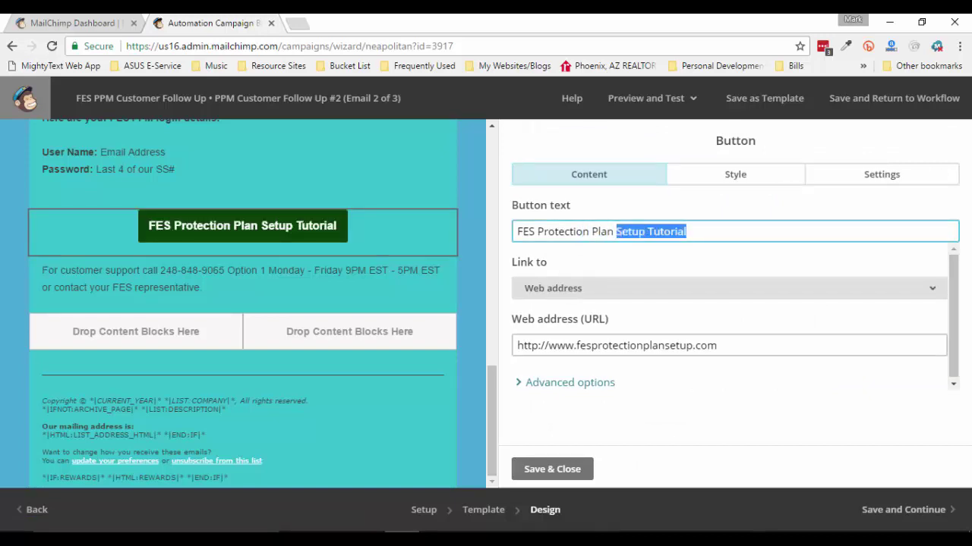
pyautogui.write('A')
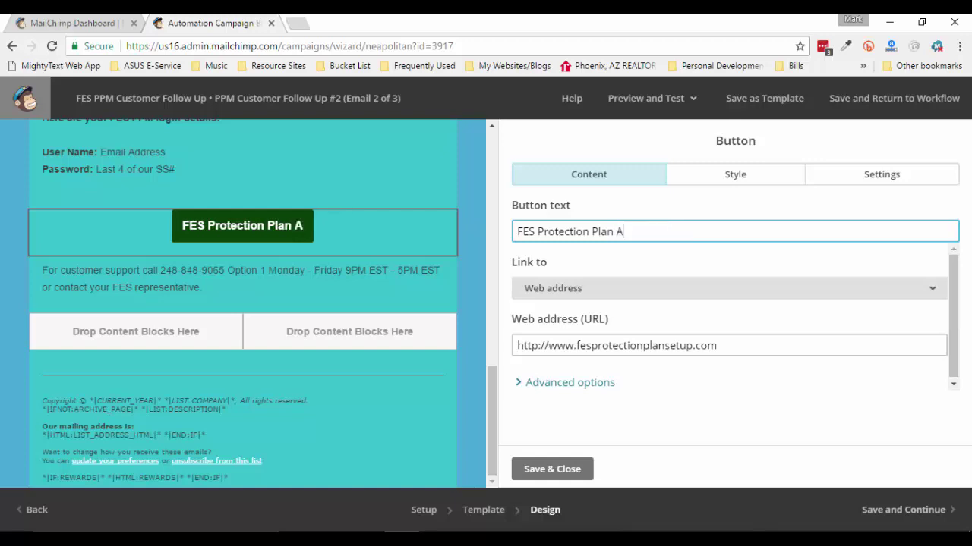
pyautogui.write('ccess')
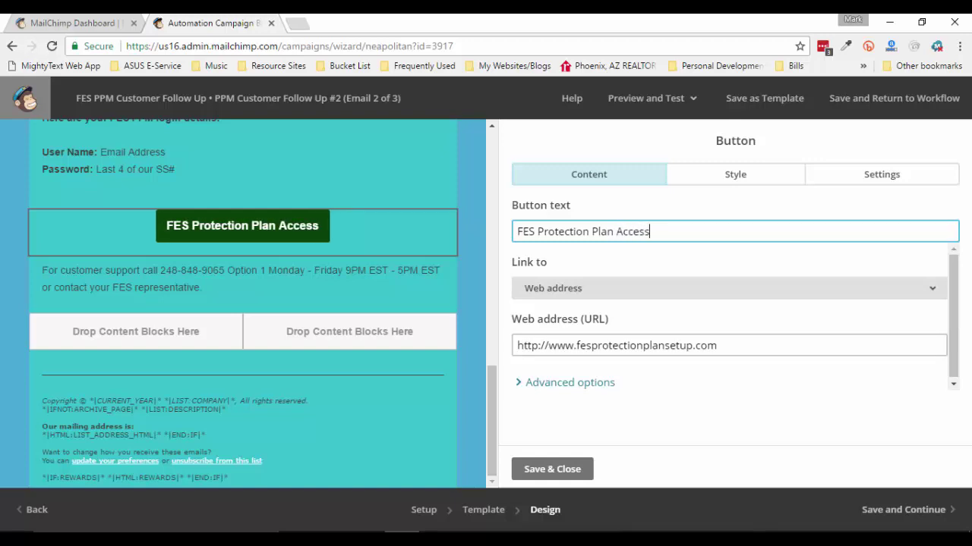
pyautogui.click(729, 289)
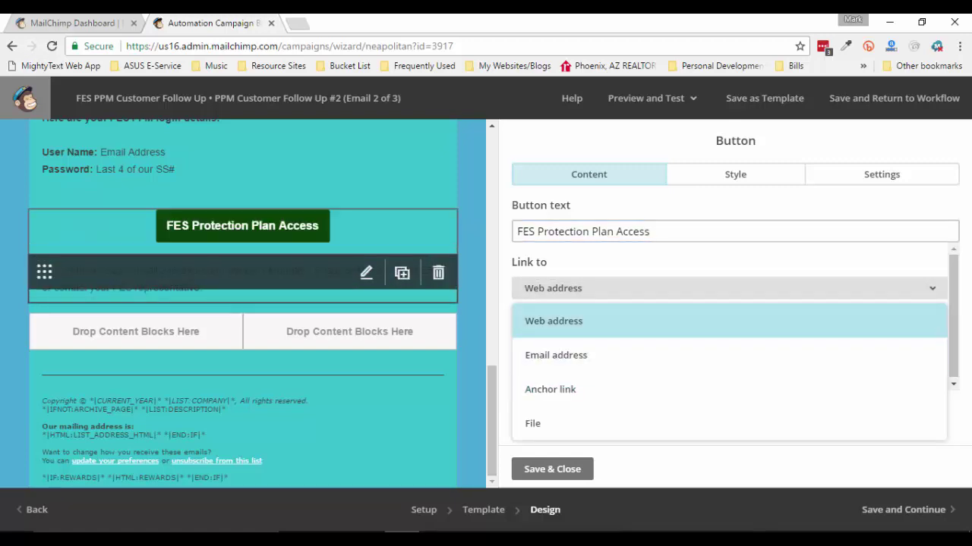
pyautogui.moveTo(366, 227)
pyautogui.press('Return')
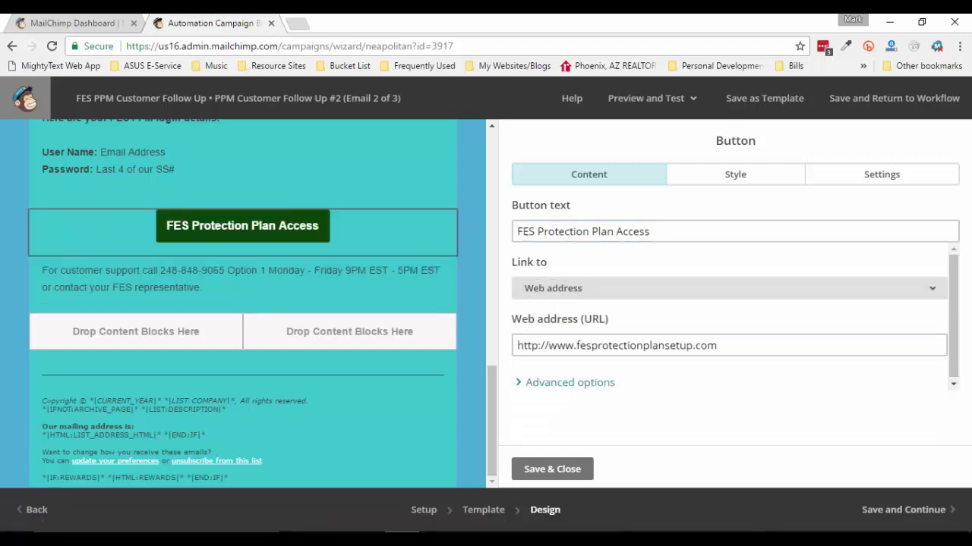
pyautogui.moveTo(665, 345); pyautogui.dragTo(686, 346)
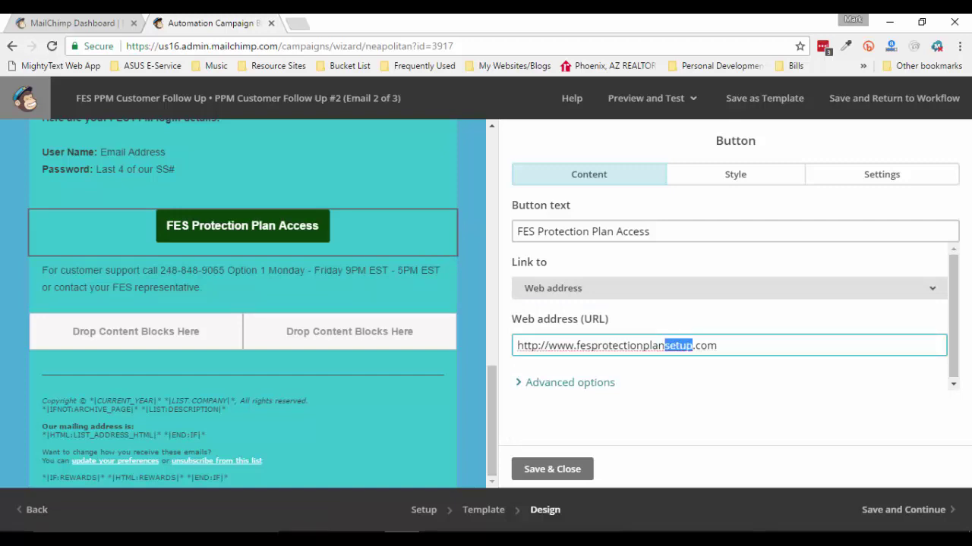
pyautogui.press('BackSpace')
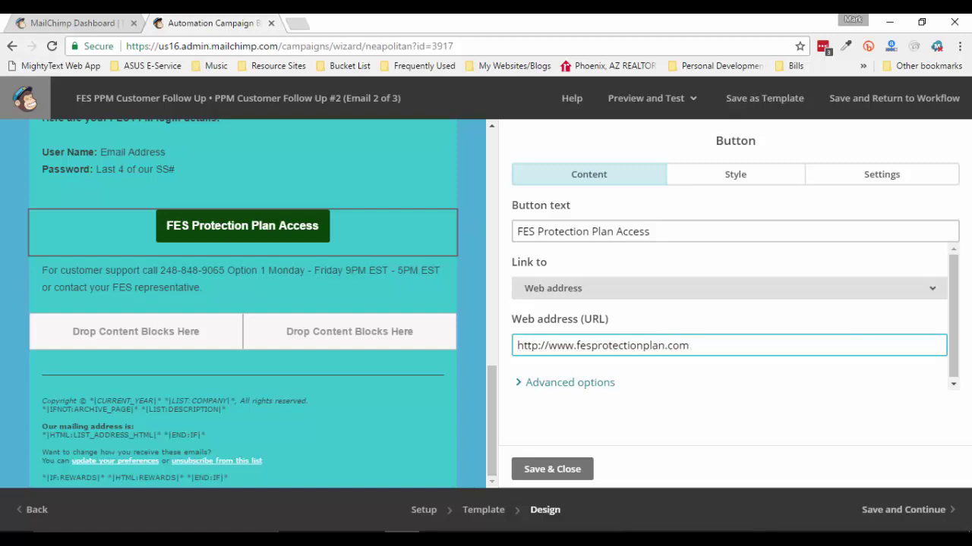
pyautogui.click(552, 469)
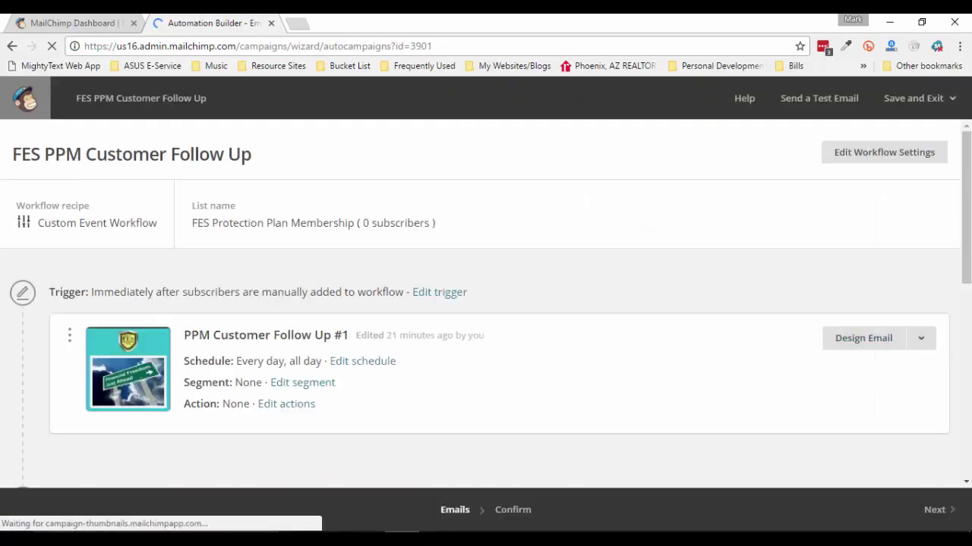
# Check the Word notes for the follow-up timing, then return to the workflow
pyautogui.scroll(-1, 480, 303)
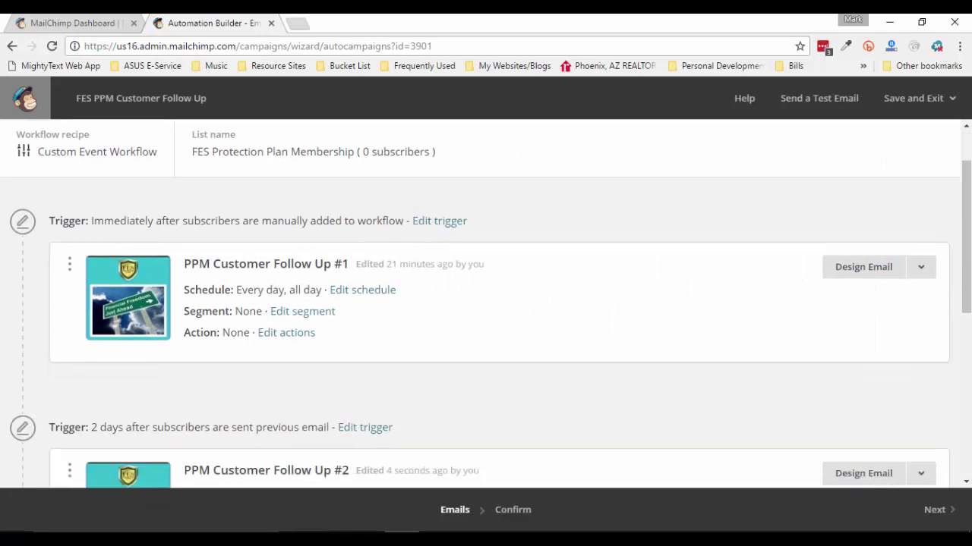
pyautogui.scroll(-2, 486, 303)
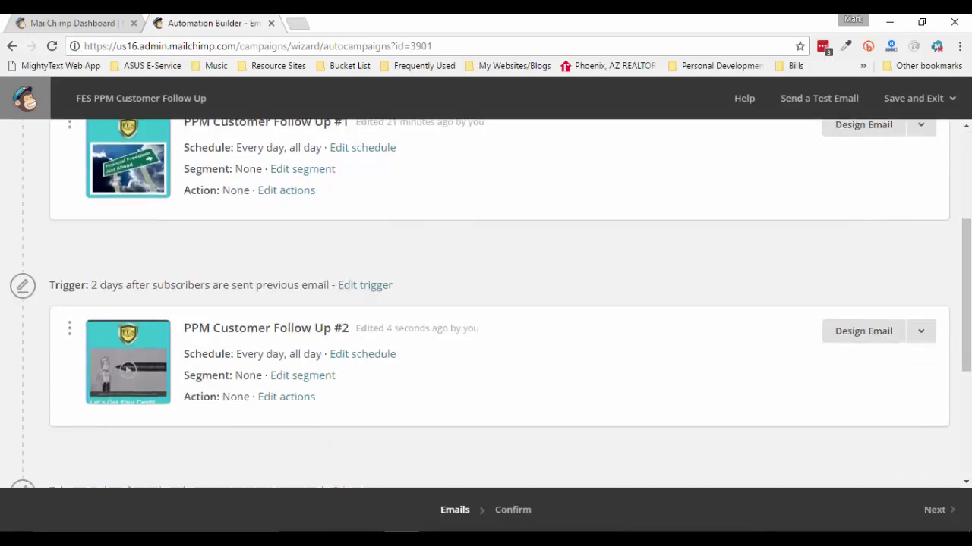
pyautogui.scroll(-3, 486, 303)
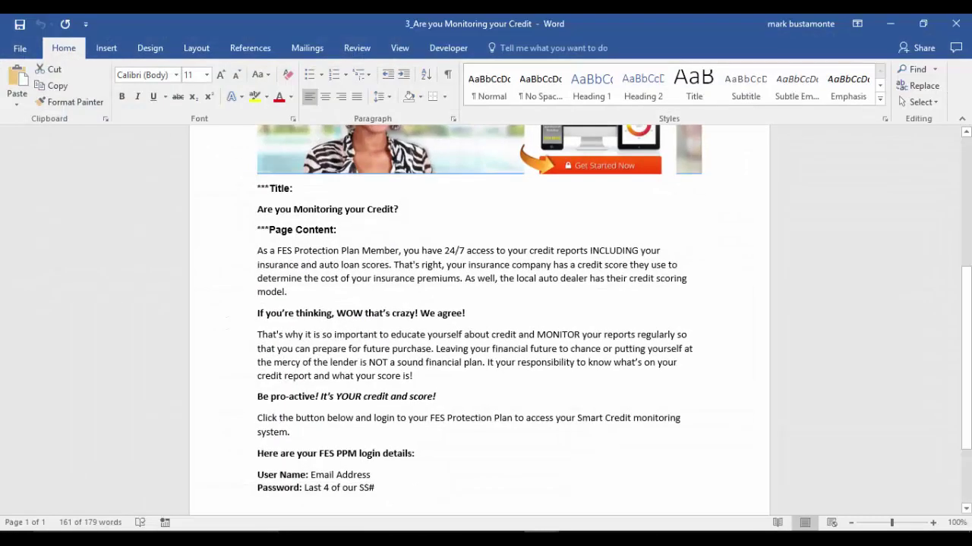
pyautogui.scroll(5, 478, 318)
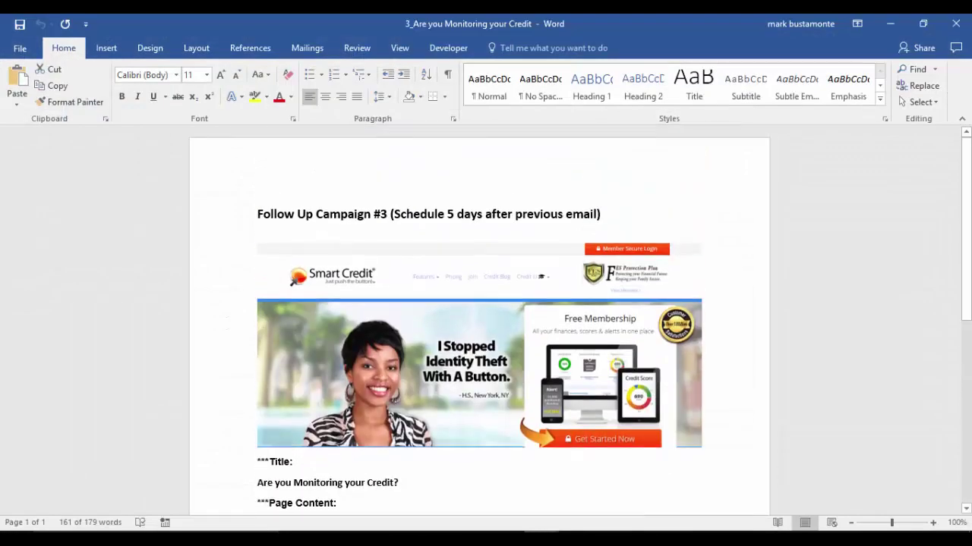
pyautogui.click(889, 24)
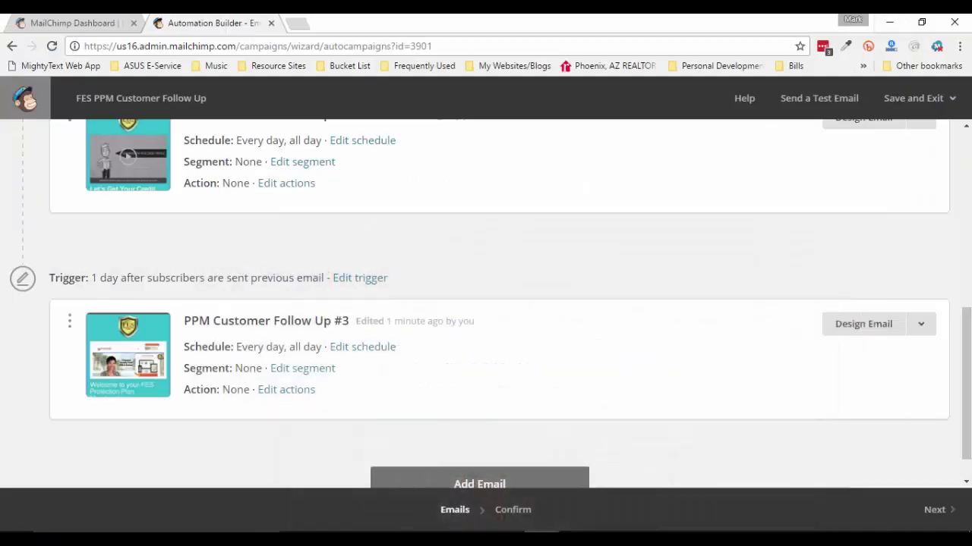
# Change Follow Up #3's trigger wait from 1 to 5 days and update it
pyautogui.click(360, 277)
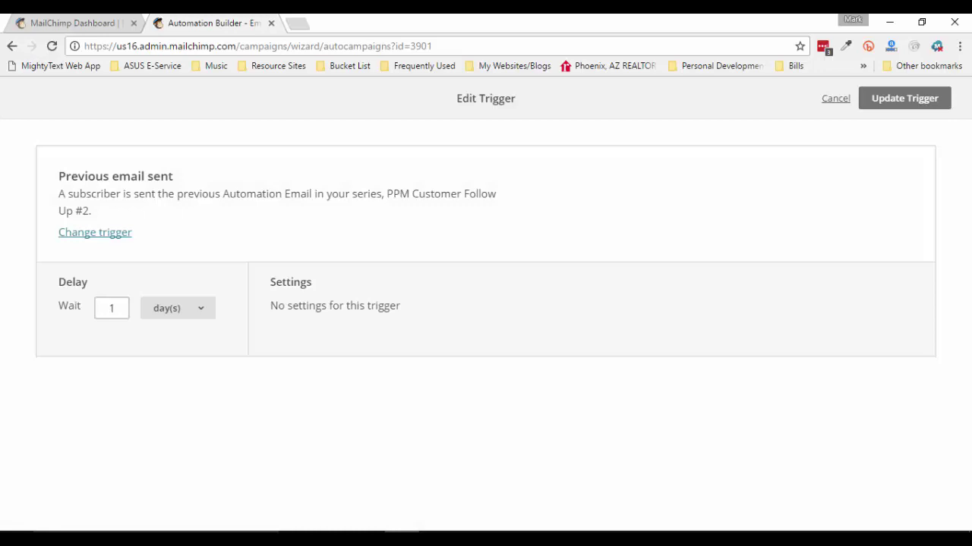
pyautogui.doubleClick(110, 308)
pyautogui.write('5')
pyautogui.press('Tab')
pyautogui.press('Tab')
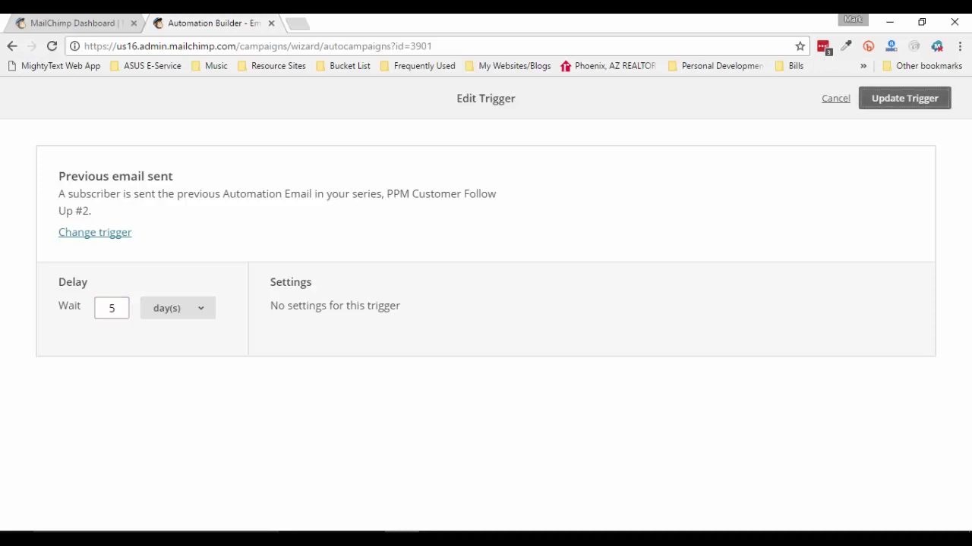
pyautogui.press('Return')
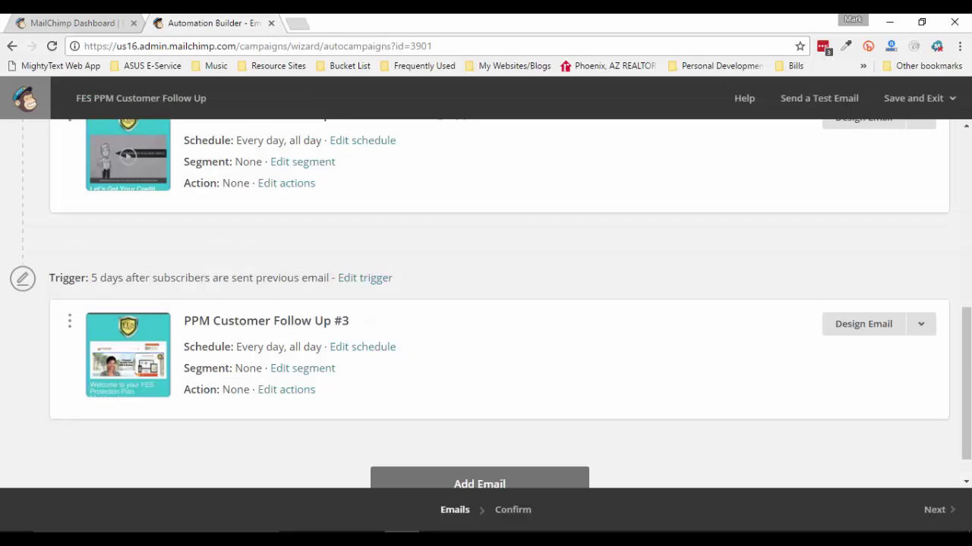
# Scroll the workflow to review Automation Email #4, sent 1 day after the previous email
pyautogui.scroll(5, 486, 303)
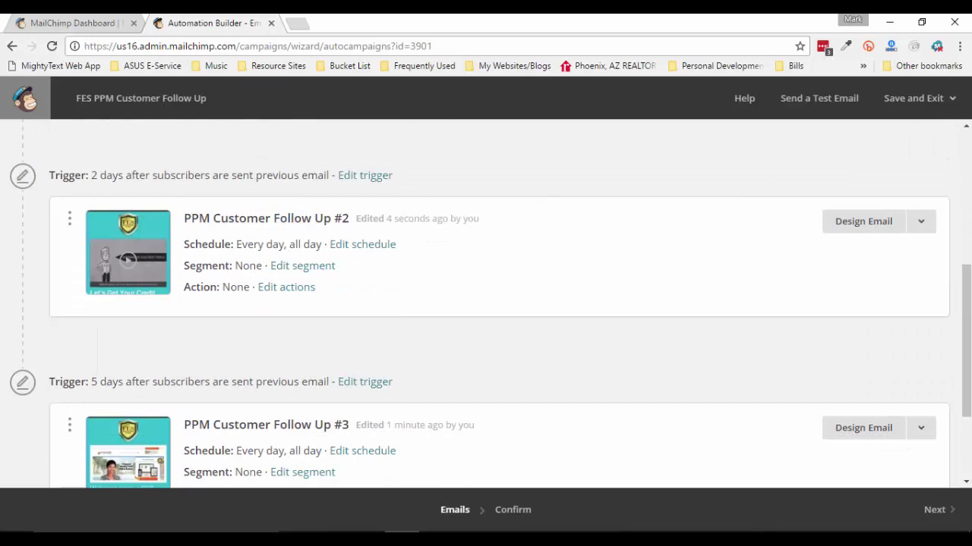
pyautogui.scroll(-1, 486, 309)
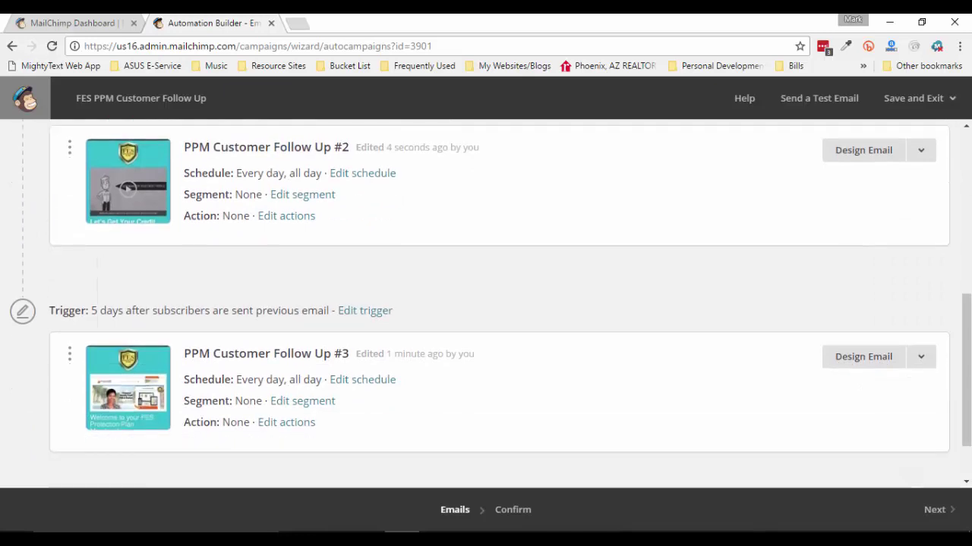
pyautogui.scroll(-1, 486, 304)
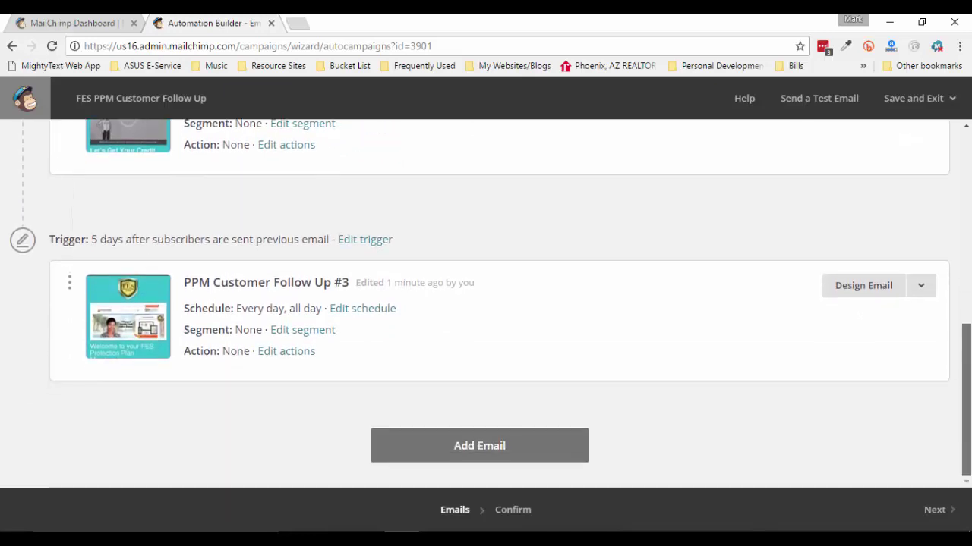
pyautogui.scroll(4, 486, 304)
pyautogui.scroll(-4, 485, 304)
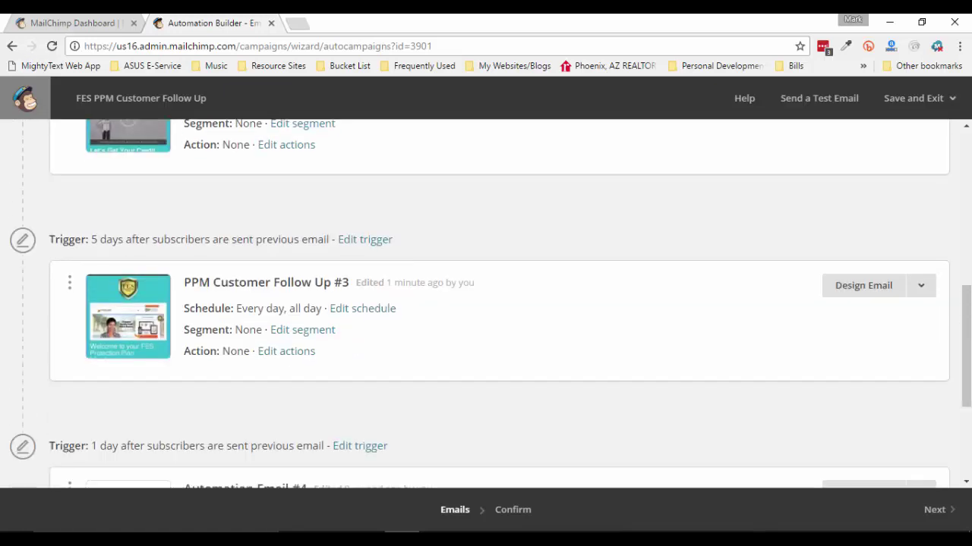
pyautogui.scroll(-2, 486, 304)
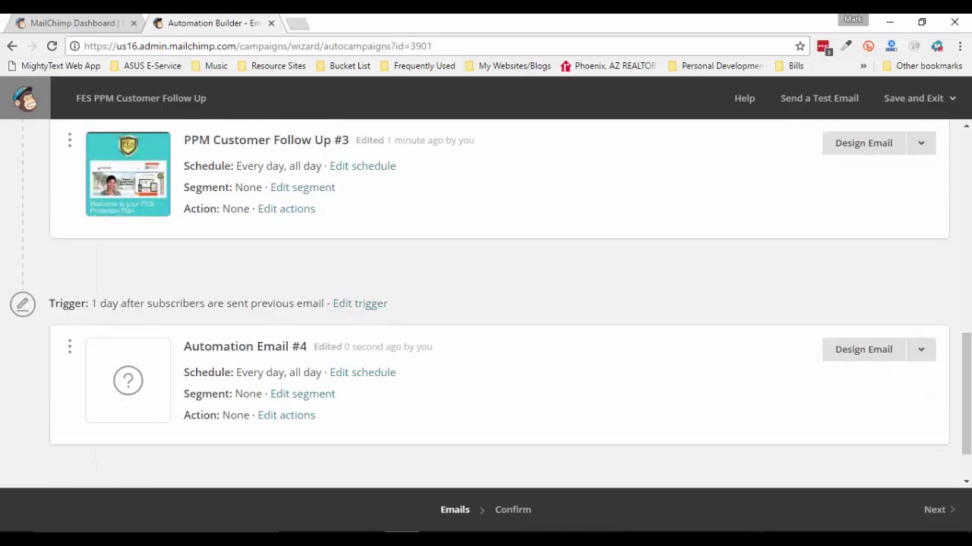
pyautogui.scroll(-1, 486, 304)
pyautogui.scroll(1, 486, 304)
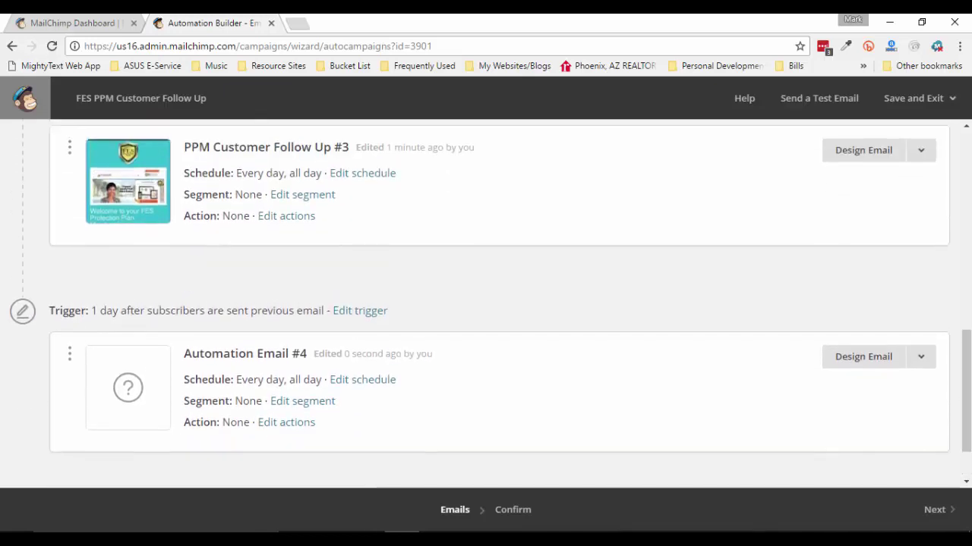
pyautogui.scroll(-1, 486, 304)
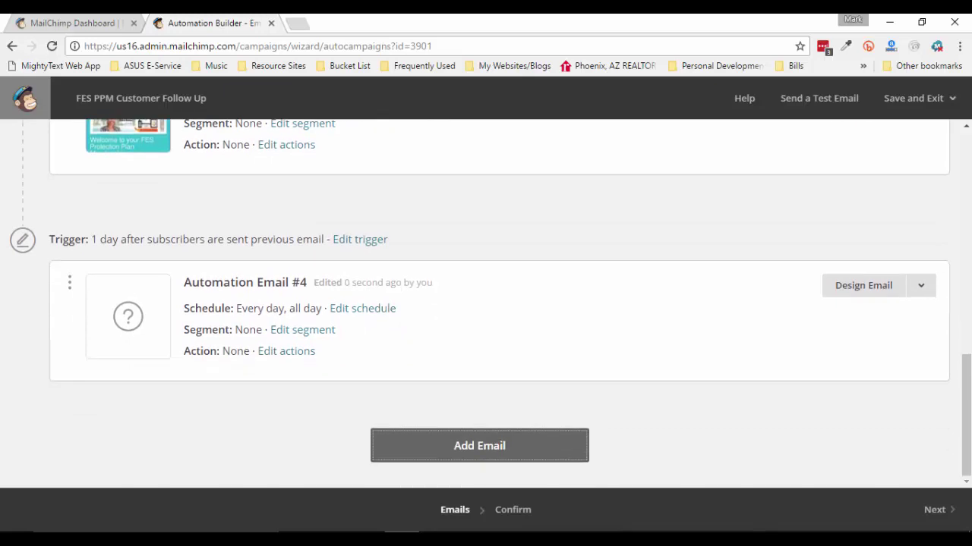
# Open the 4_Identity Theft document and close 3_Are you Monitoring your Credit in Word
pyautogui.click(333, 538)
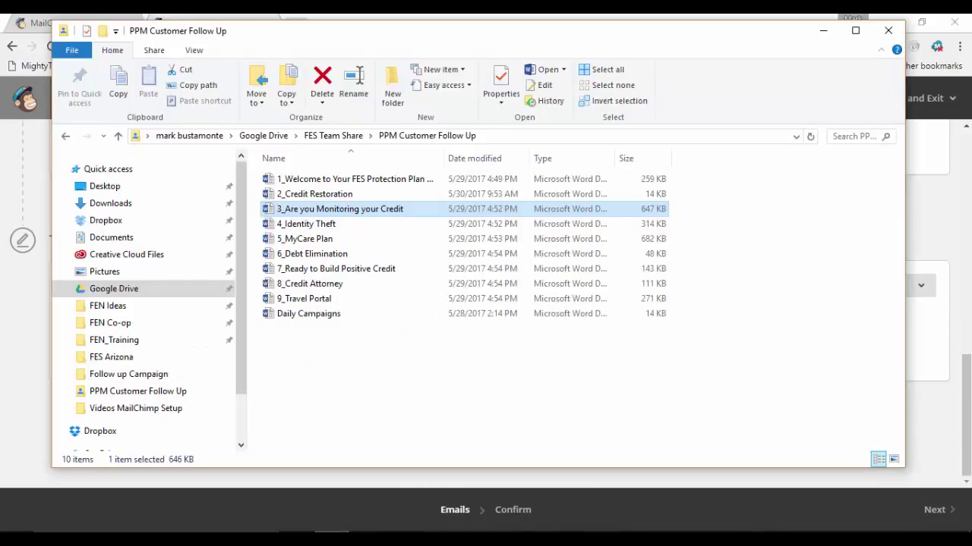
pyautogui.click(307, 224)
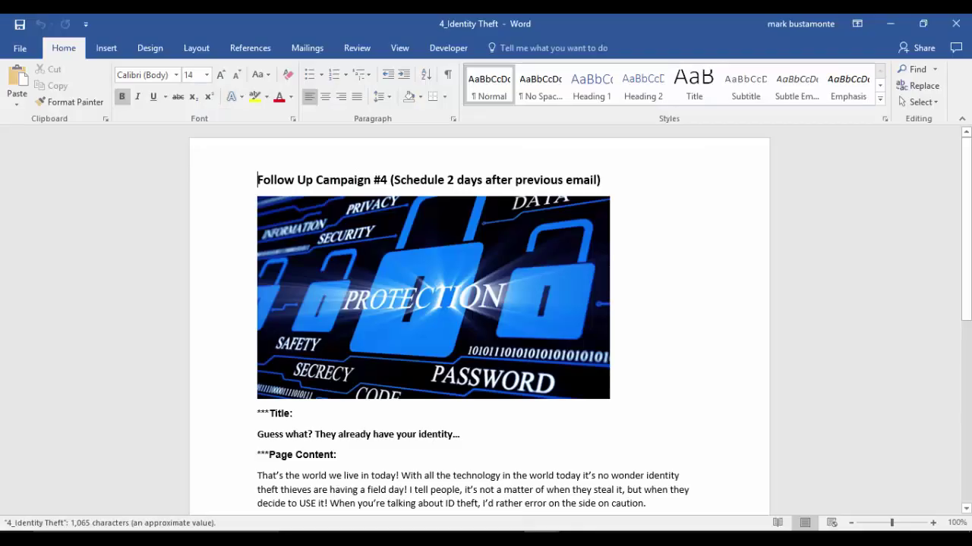
pyautogui.moveTo(541, 537)
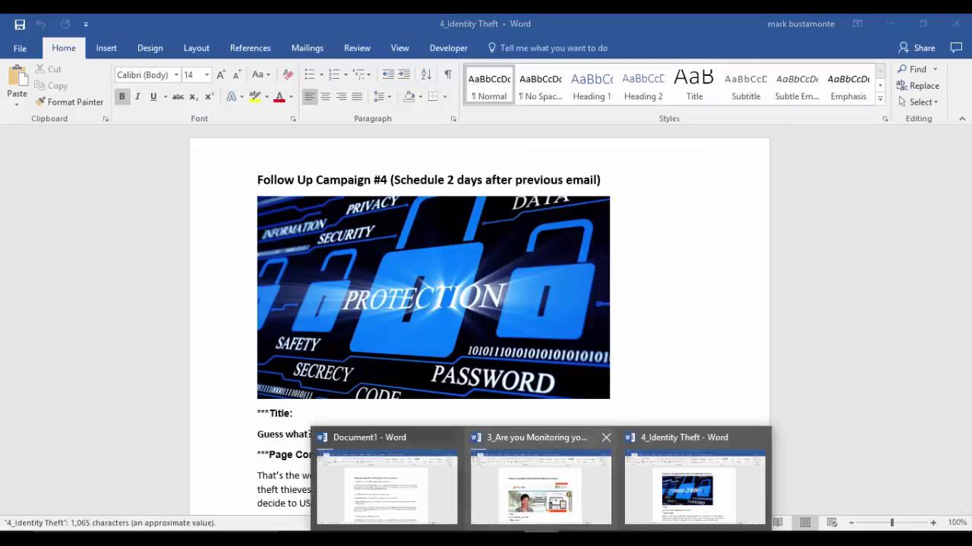
pyautogui.click(604, 437)
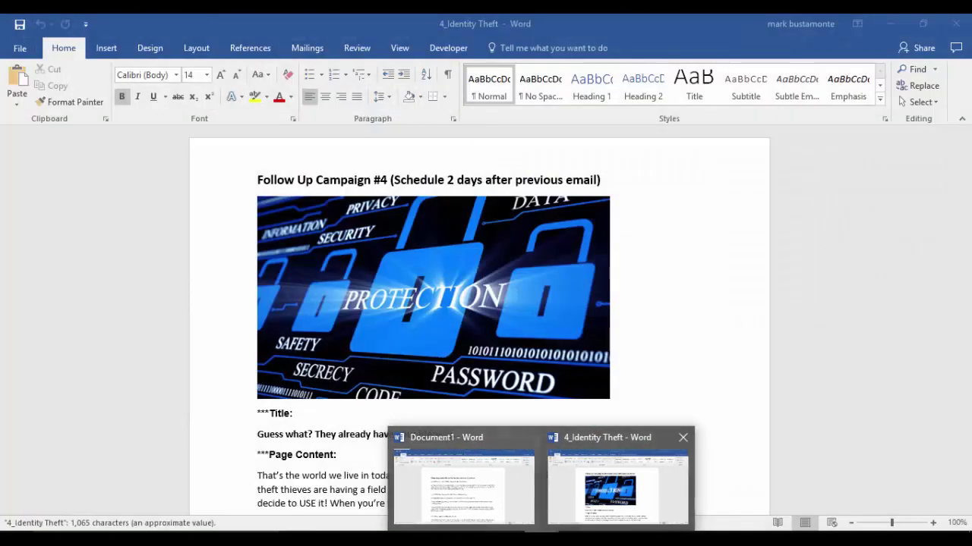
pyautogui.click(619, 486)
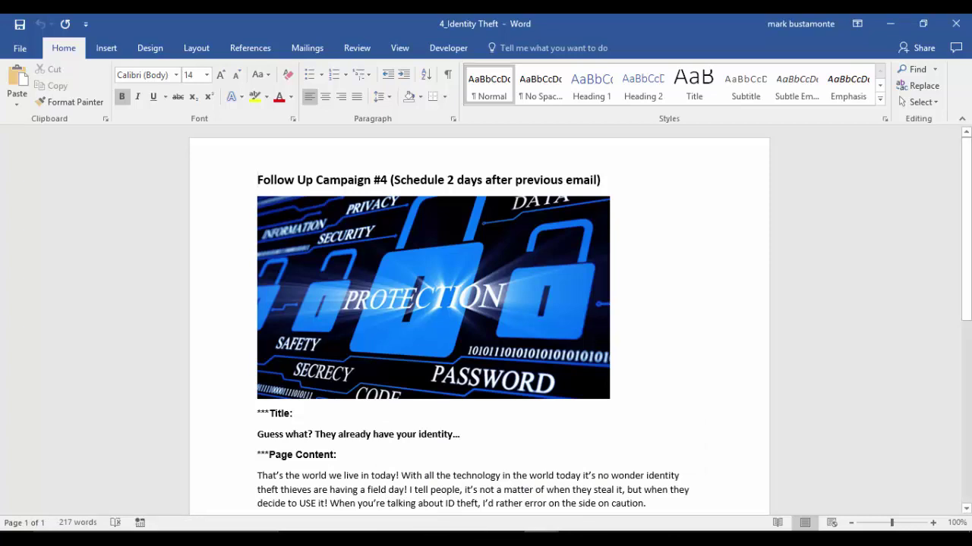
pyautogui.click(403, 537)
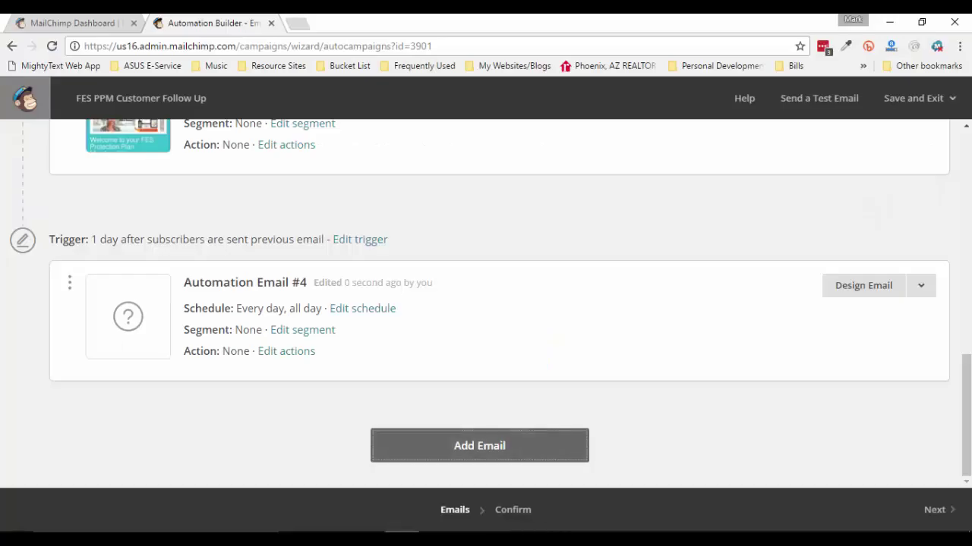
# Change Automation Email #4's trigger wait from 1 day to 2 days
pyautogui.click(479, 445)
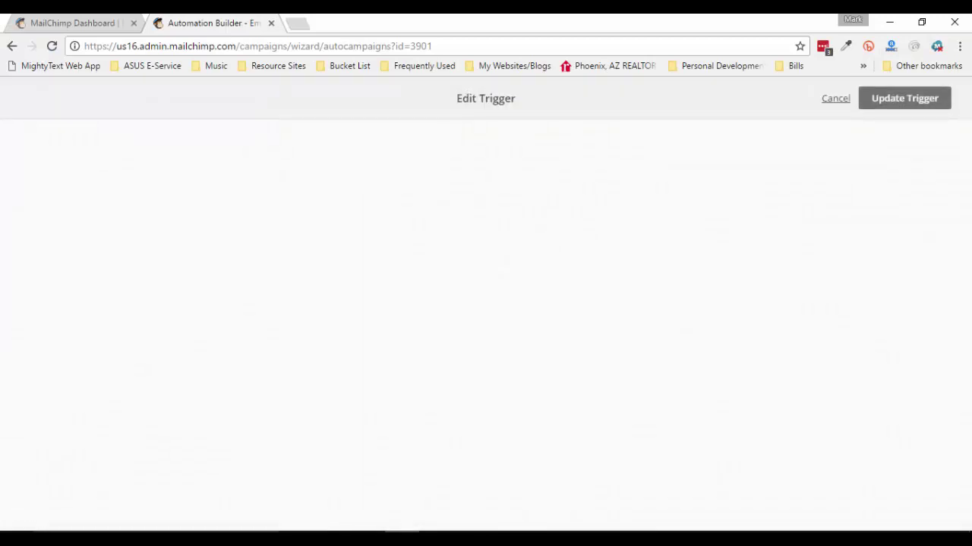
pyautogui.doubleClick(112, 308)
pyautogui.write('2')
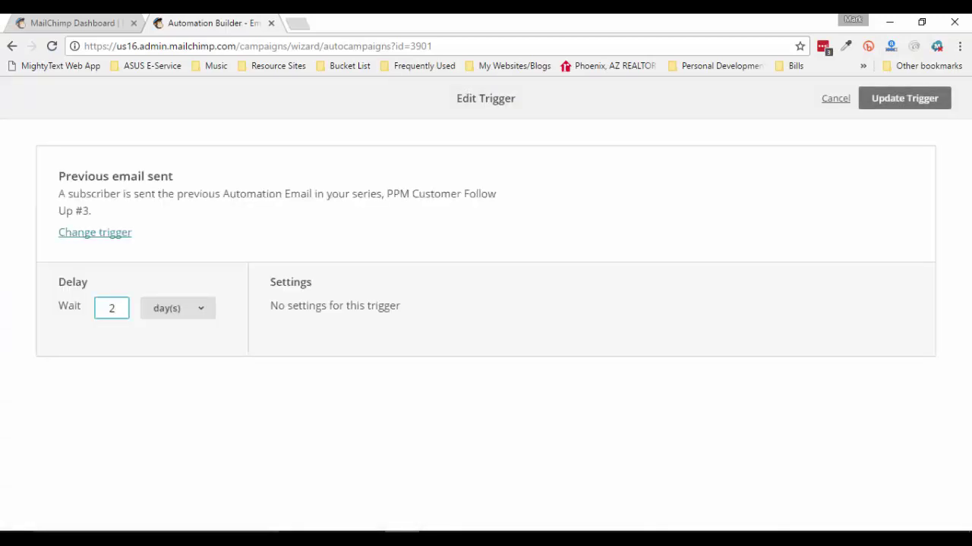
pyautogui.click(904, 99)
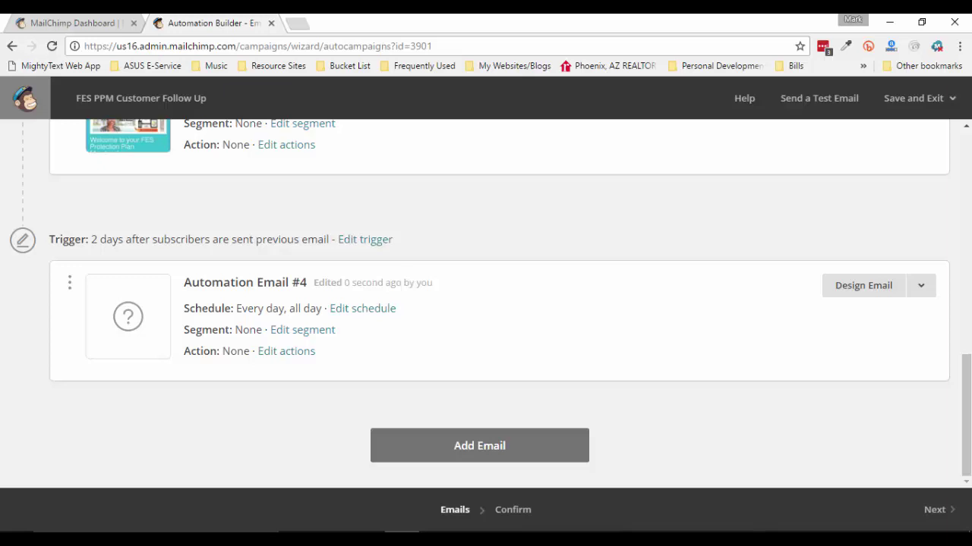
# Set Email #4's subject to the Word headline 'Guess what? They already have your identity…'
pyautogui.click(863, 285)
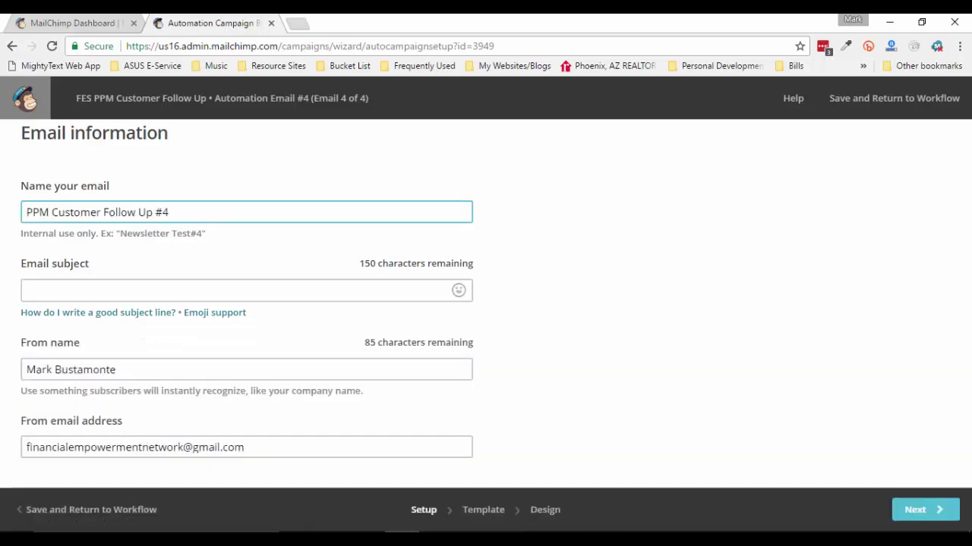
pyautogui.click(228, 291)
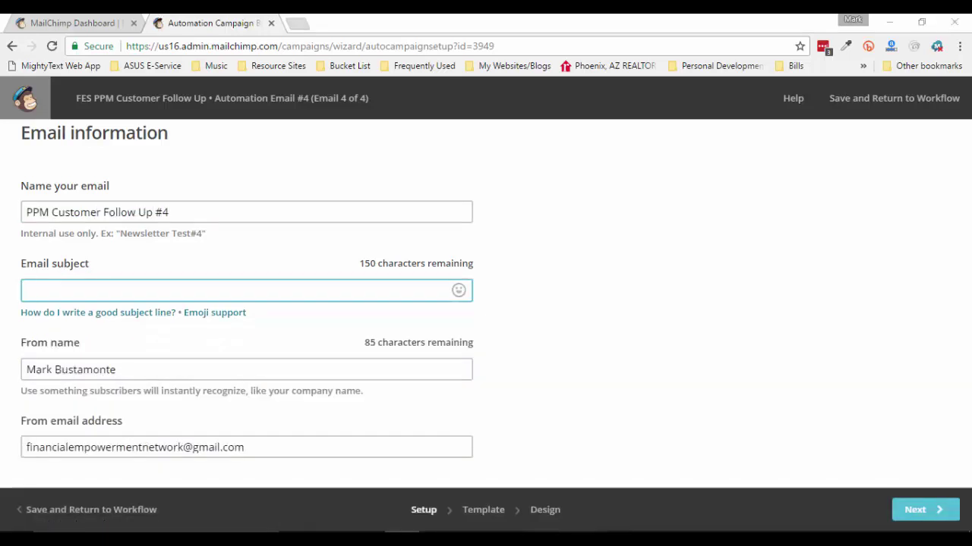
pyautogui.click(616, 485)
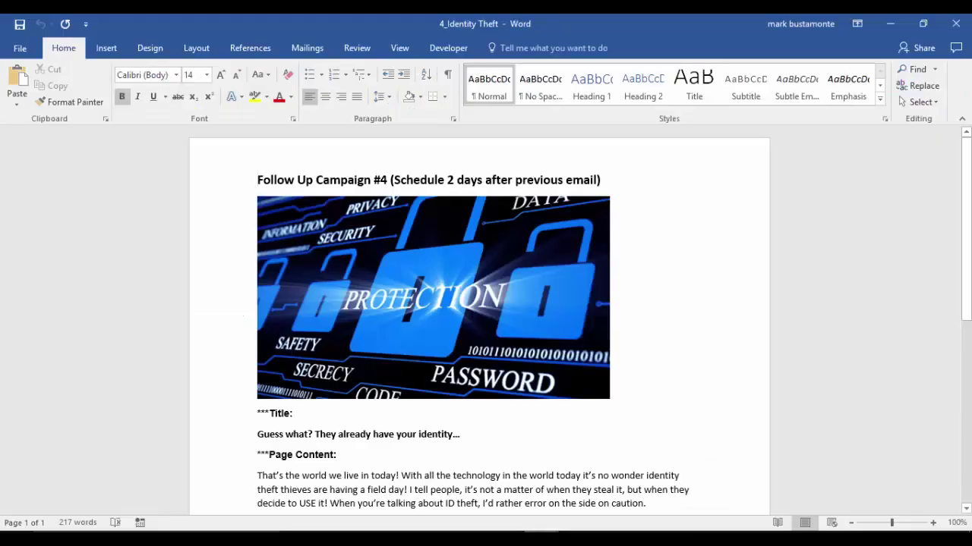
pyautogui.moveTo(258, 435); pyautogui.dragTo(466, 434)
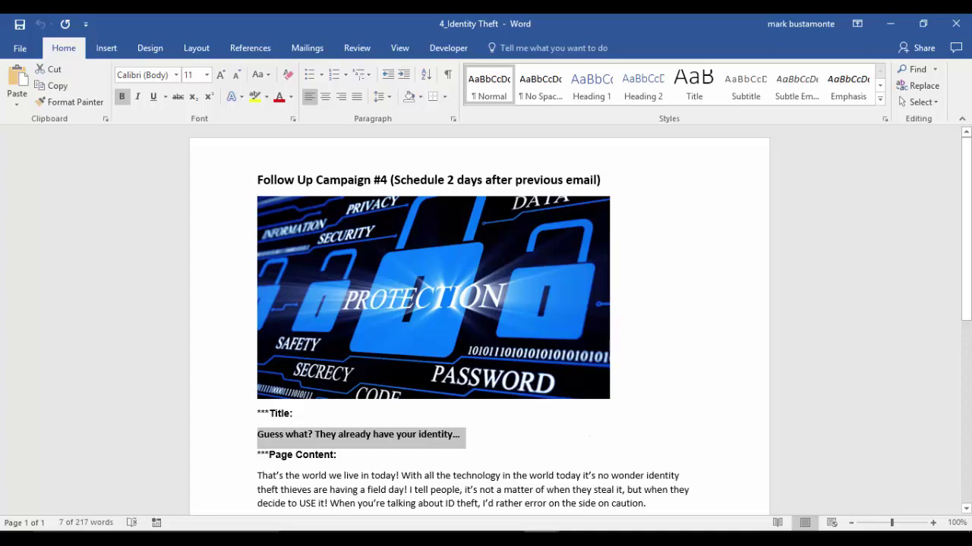
pyautogui.hotkey('alt', 'Tab')
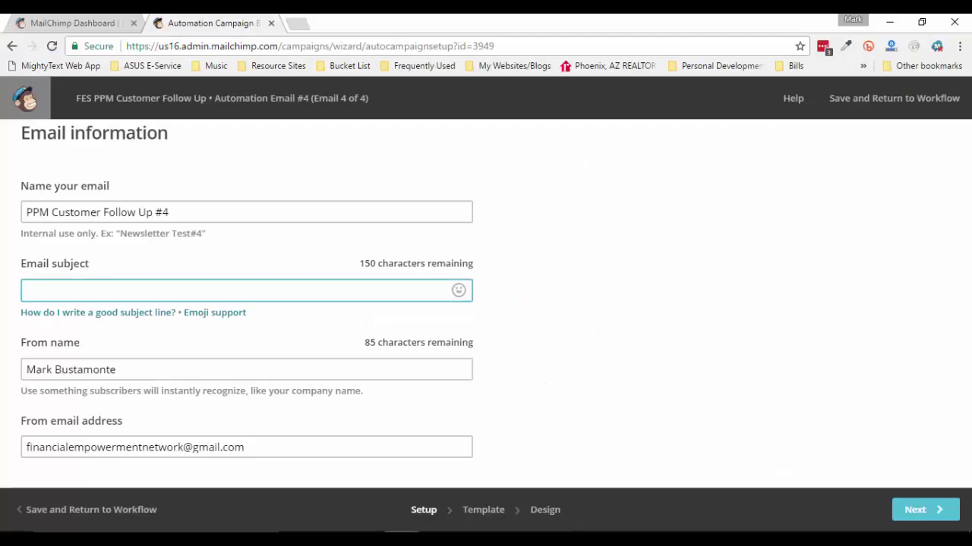
pyautogui.write('Guess what? They already have your identity…')
pyautogui.click(182, 369)
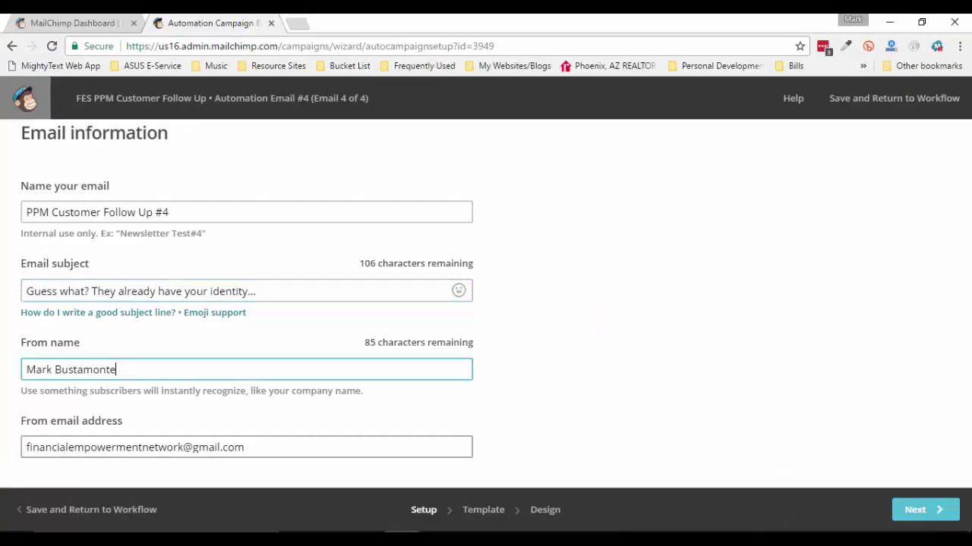
pyautogui.click(925, 509)
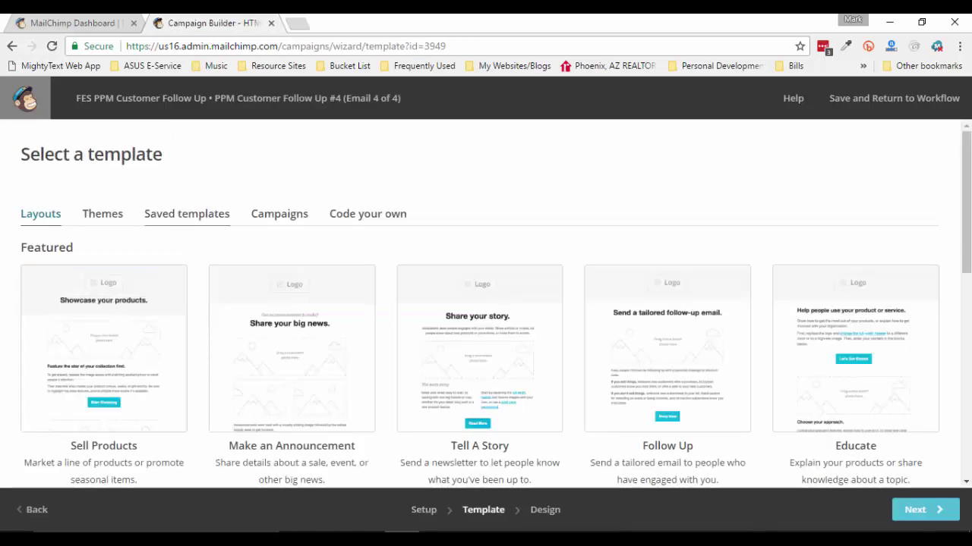
# Choose the saved Welcome Email #1 template from Saved templates for Email #4
pyautogui.click(186, 214)
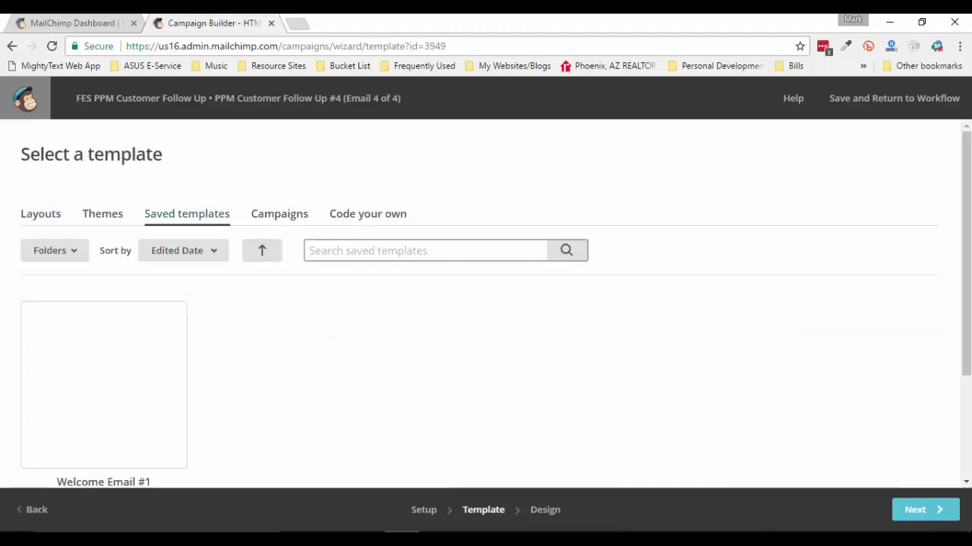
pyautogui.scroll(-2, 104, 251)
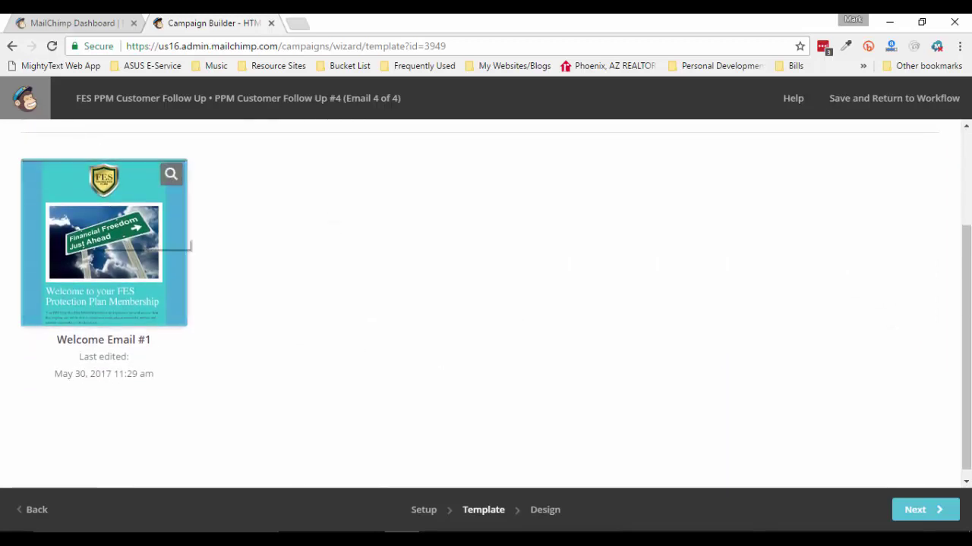
pyautogui.click(104, 251)
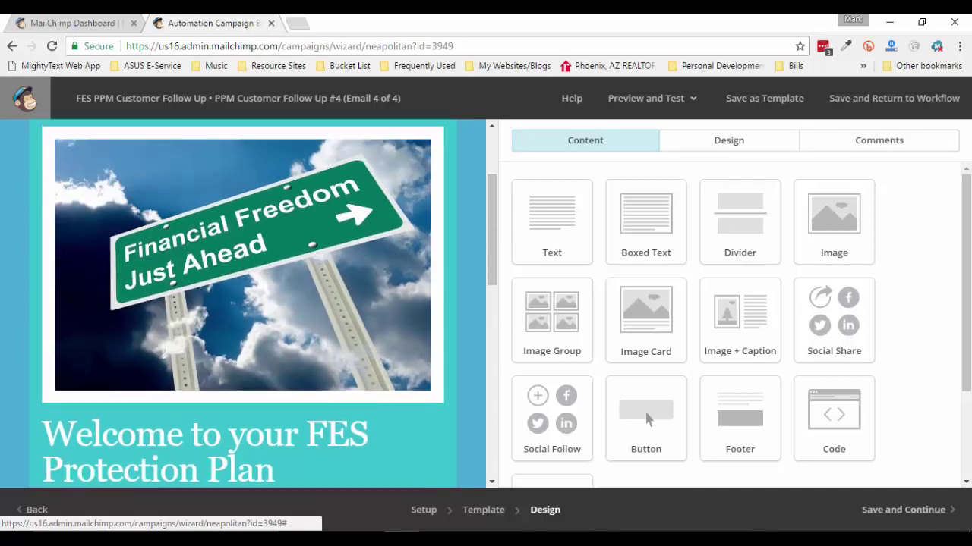
# Save the Word padlock picture as ID Theft #4 in Desktop > PPM Email Campaign
pyautogui.moveTo(577, 532)
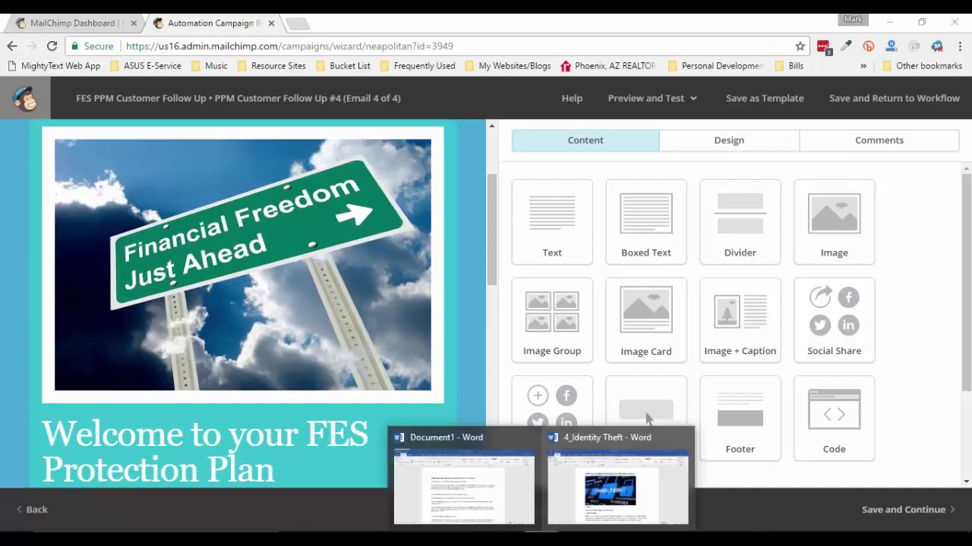
pyautogui.click(621, 477)
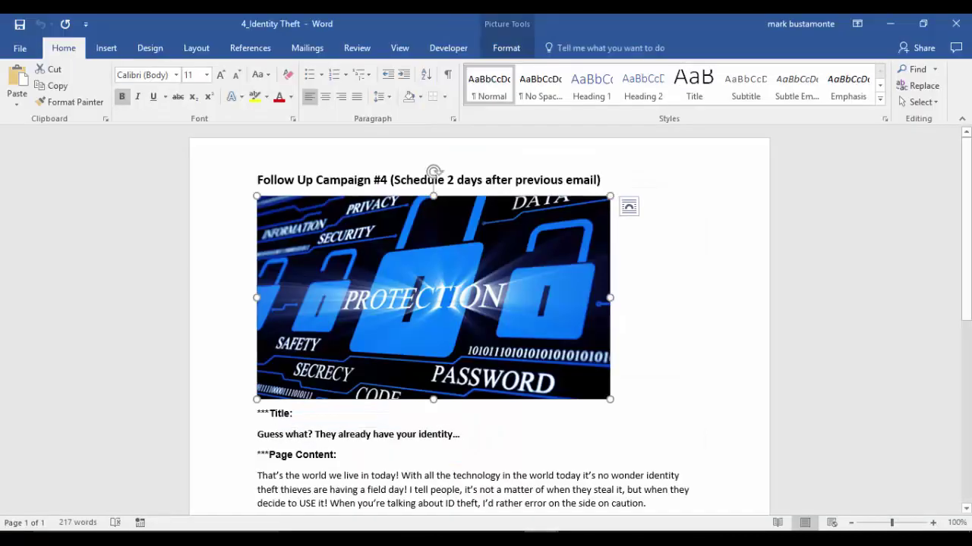
pyautogui.rightClick(383, 303)
pyautogui.rightClick(362, 301)
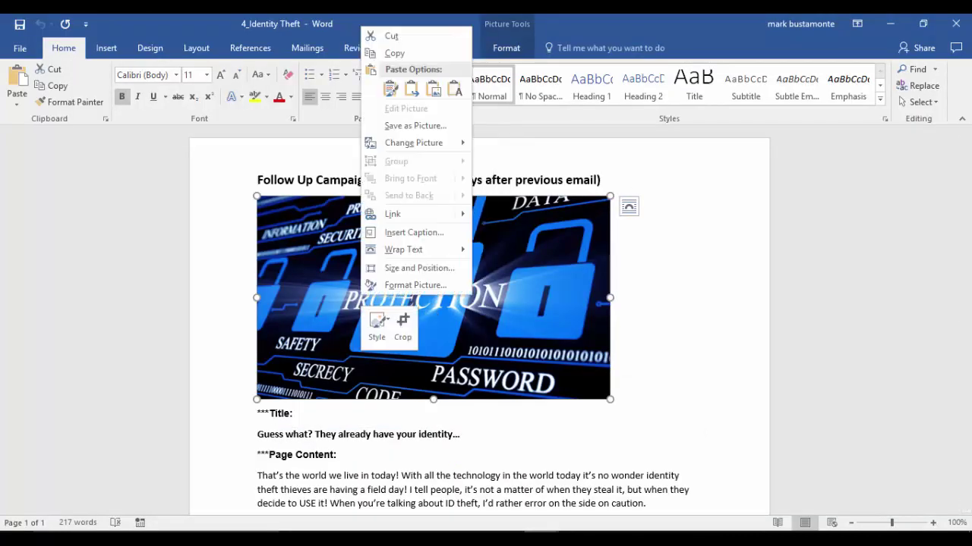
pyautogui.click(415, 126)
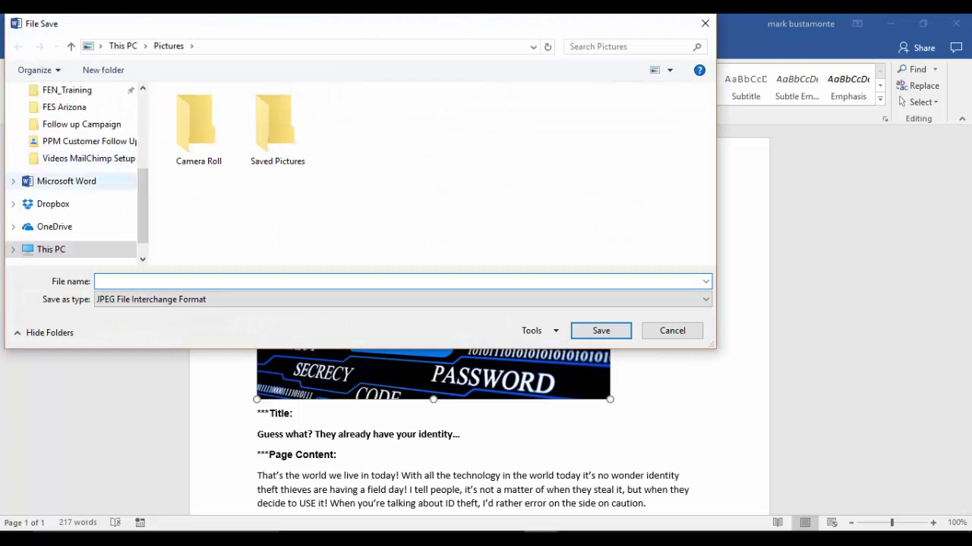
pyautogui.scroll(3, 83, 199)
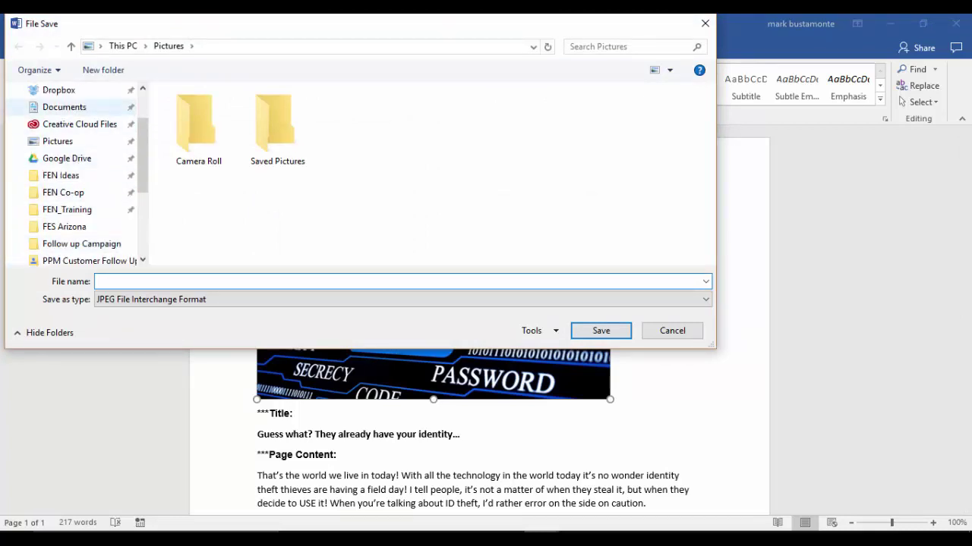
pyautogui.scroll(2, 76, 175)
pyautogui.click(57, 118)
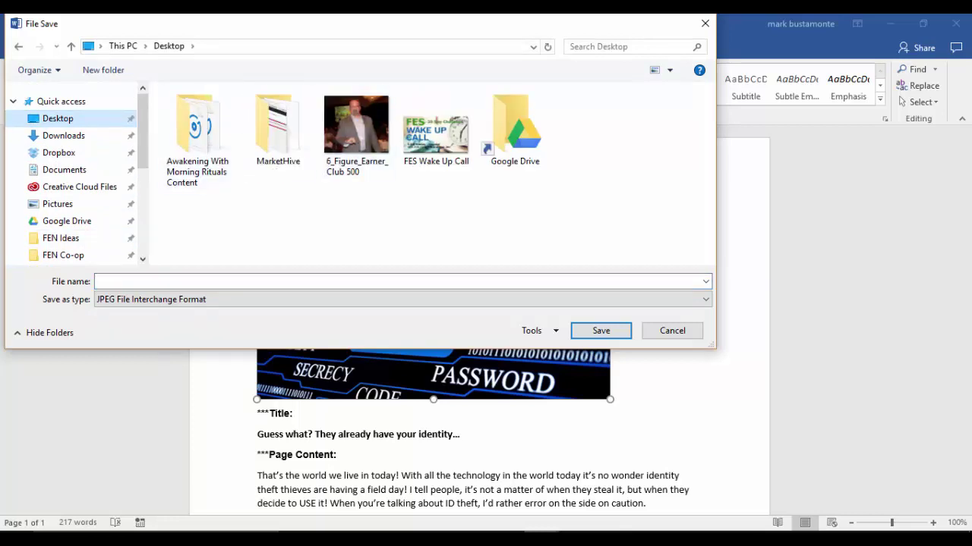
pyautogui.click(521, 134)
pyautogui.doubleClick(521, 134)
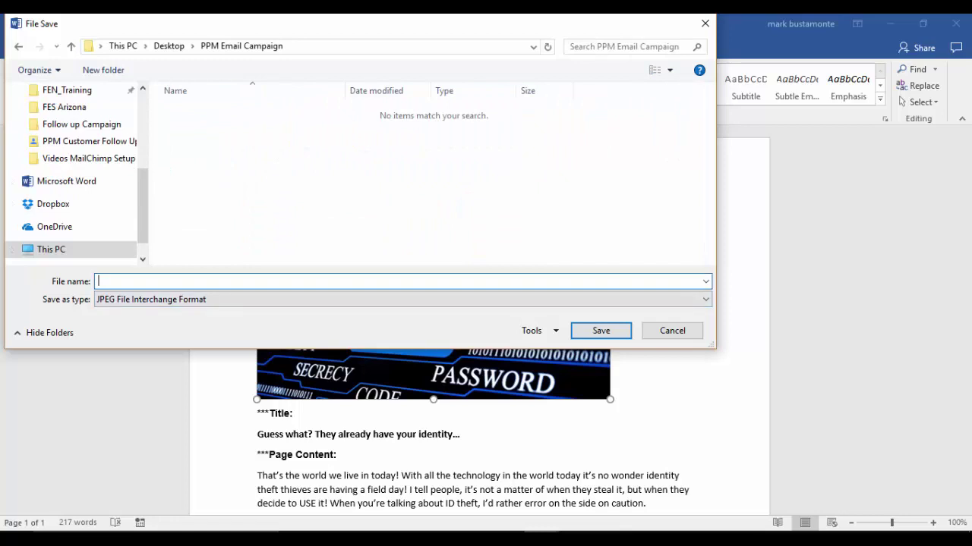
pyautogui.write('ID Theft #4')
pyautogui.moveTo(436, 24); pyautogui.dragTo(488, 43)
pyautogui.press('Return')
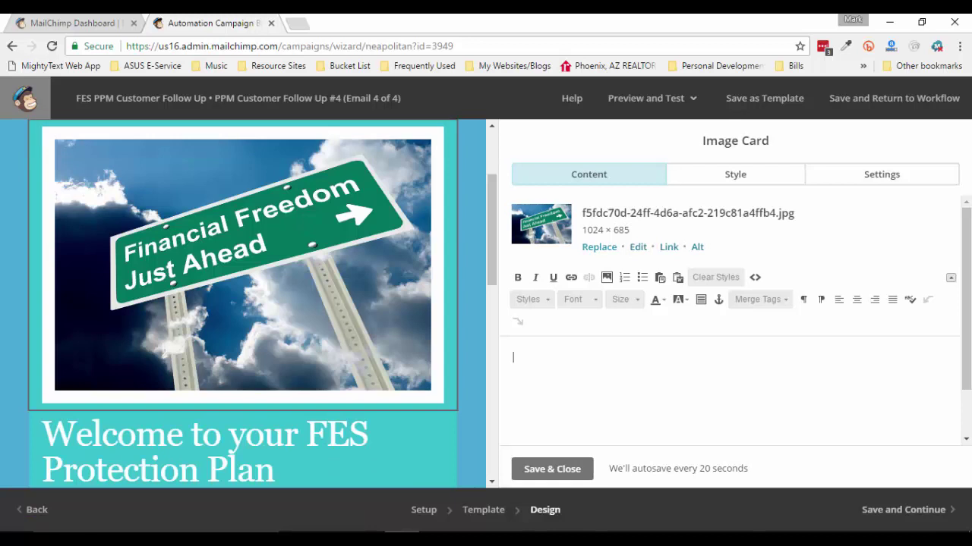
# Upload ID Theft #4 from the PPM Email Campaign folder into Email #4's image card
pyautogui.click(598, 246)
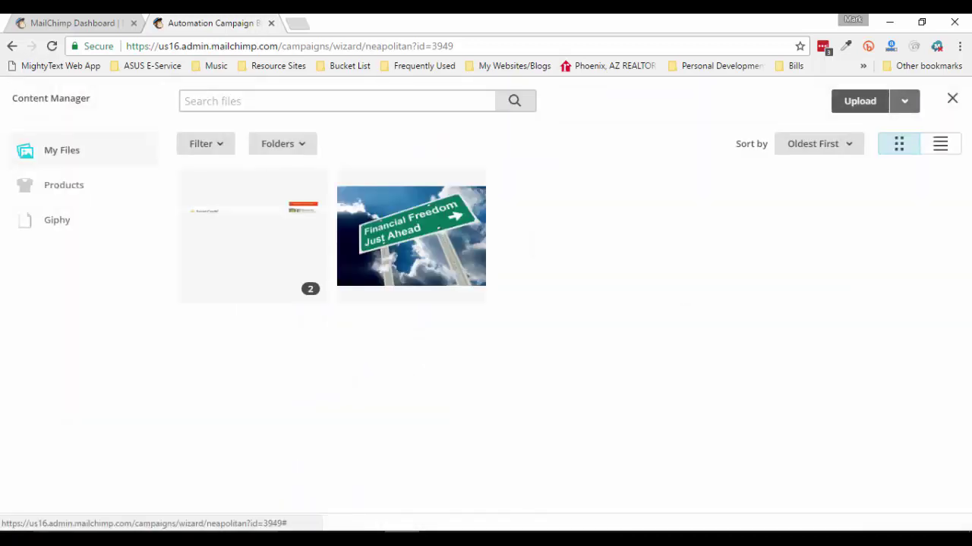
pyautogui.click(859, 101)
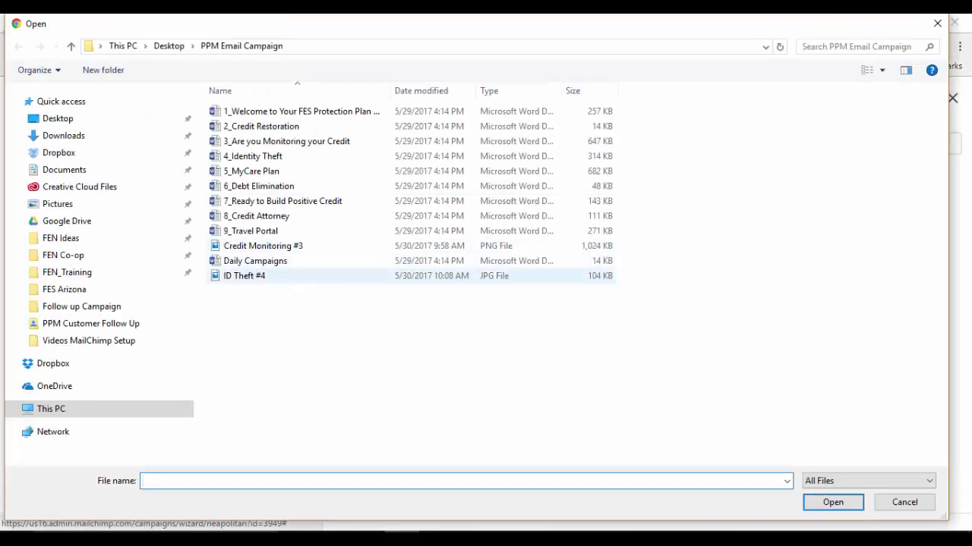
pyautogui.click(243, 275)
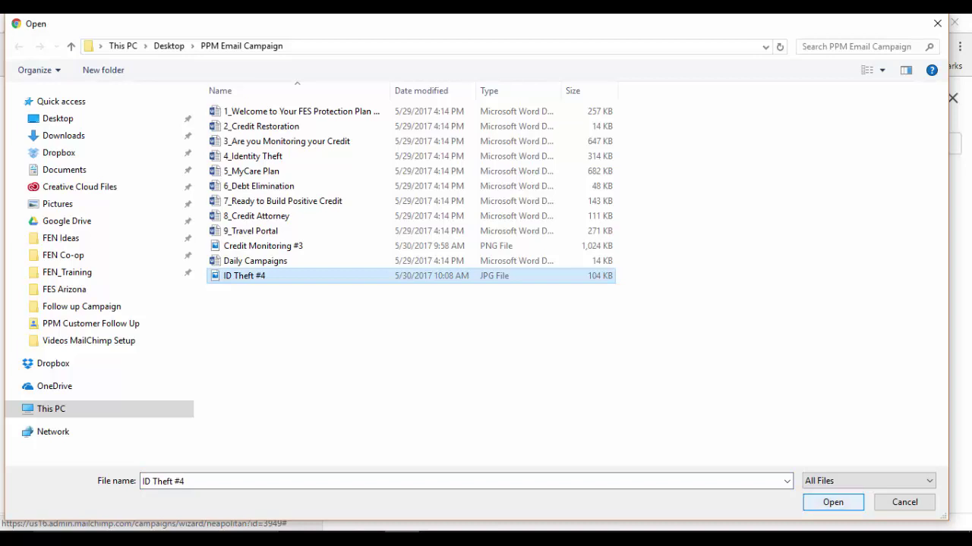
pyautogui.click(833, 503)
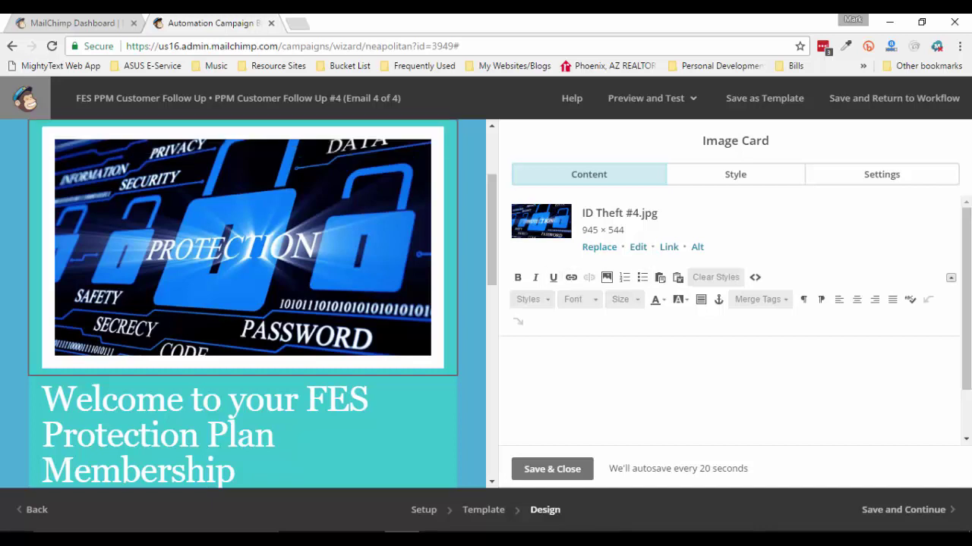
# Save and close the image card now holding the padlock picture
pyautogui.scroll(2, 243, 303)
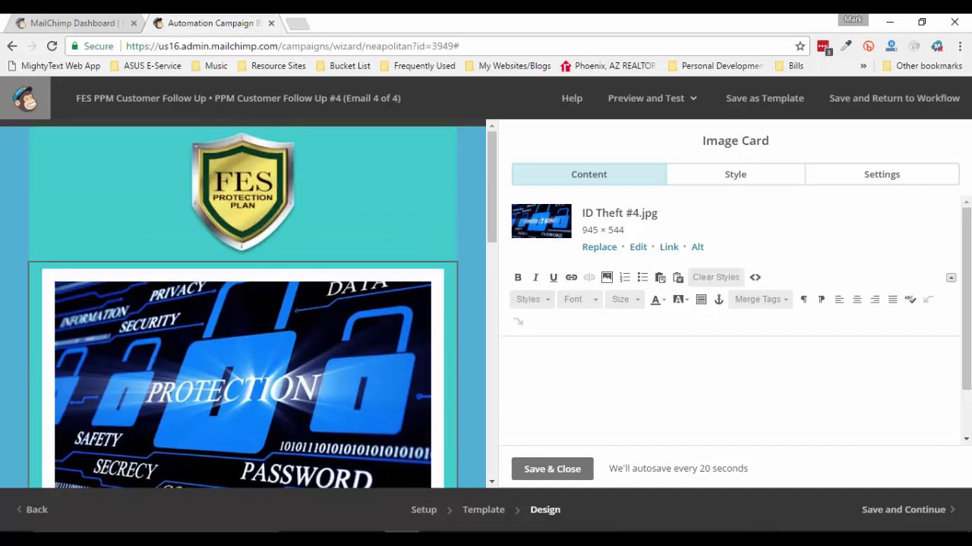
pyautogui.scroll(-2, 243, 303)
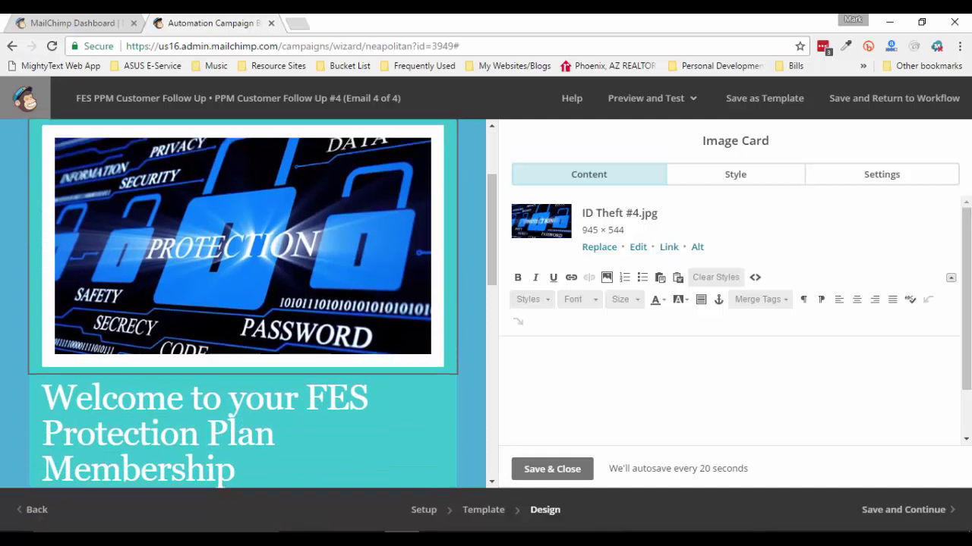
pyautogui.scroll(-1, 243, 304)
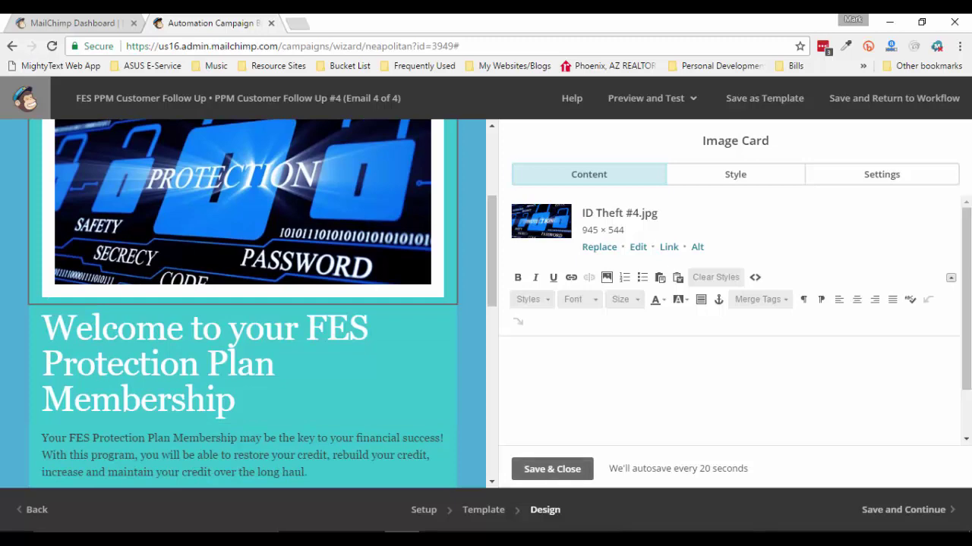
pyautogui.click(535, 470)
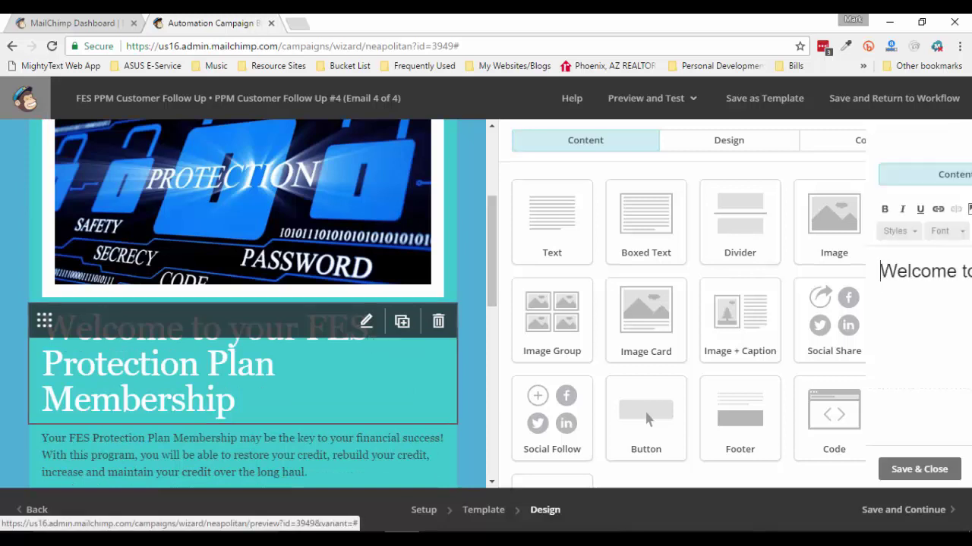
# Paste the Word title 'Guess what? They already have your identity…' over the heading
pyautogui.moveTo(542, 537)
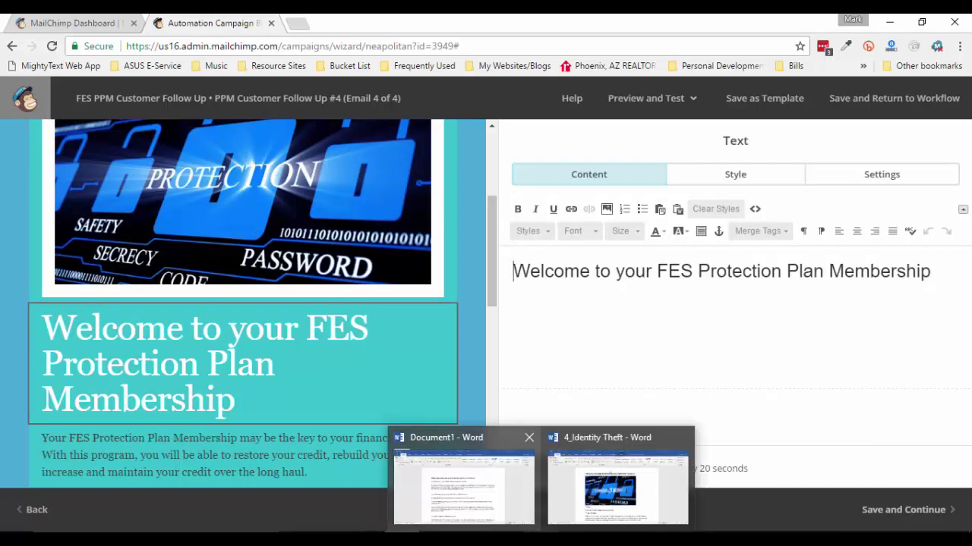
pyautogui.click(617, 486)
pyautogui.scroll(-1, 433, 304)
pyautogui.moveTo(258, 367); pyautogui.dragTo(465, 369)
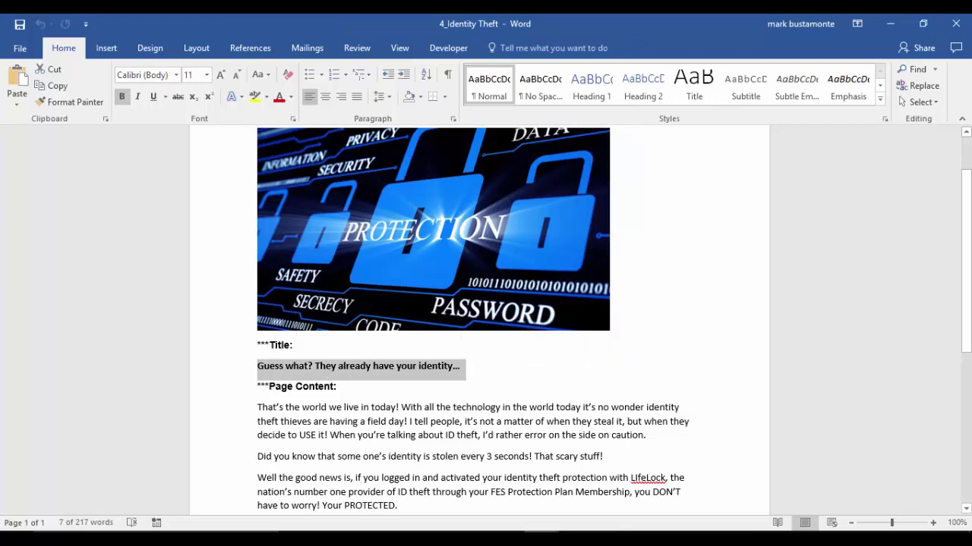
pyautogui.hotkey('ctrl', 'c')
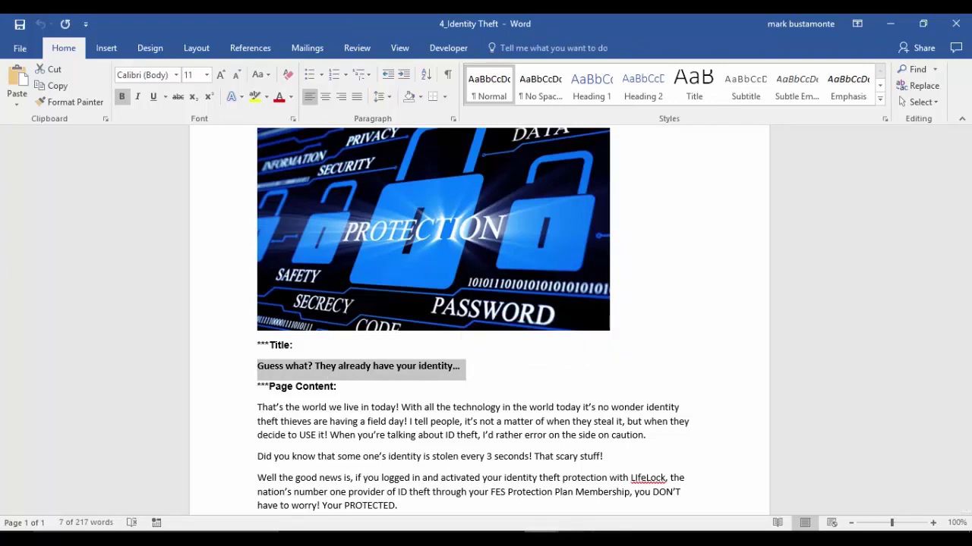
pyautogui.moveTo(489, 539)
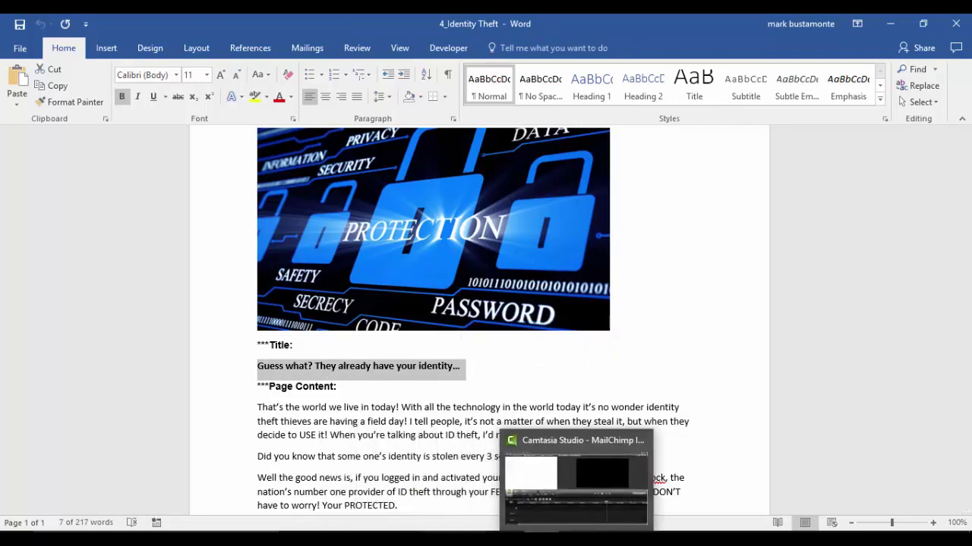
pyautogui.click(406, 489)
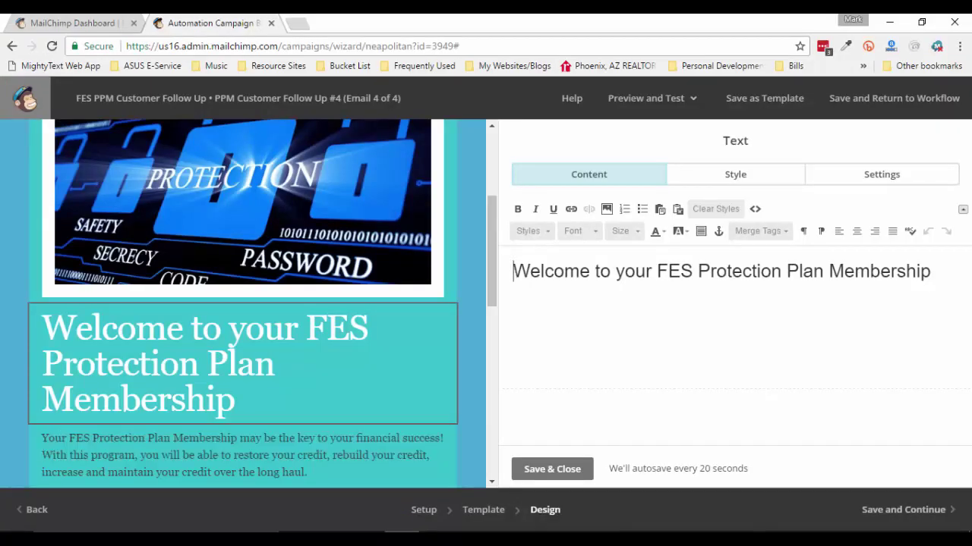
pyautogui.moveTo(513, 271); pyautogui.dragTo(931, 271)
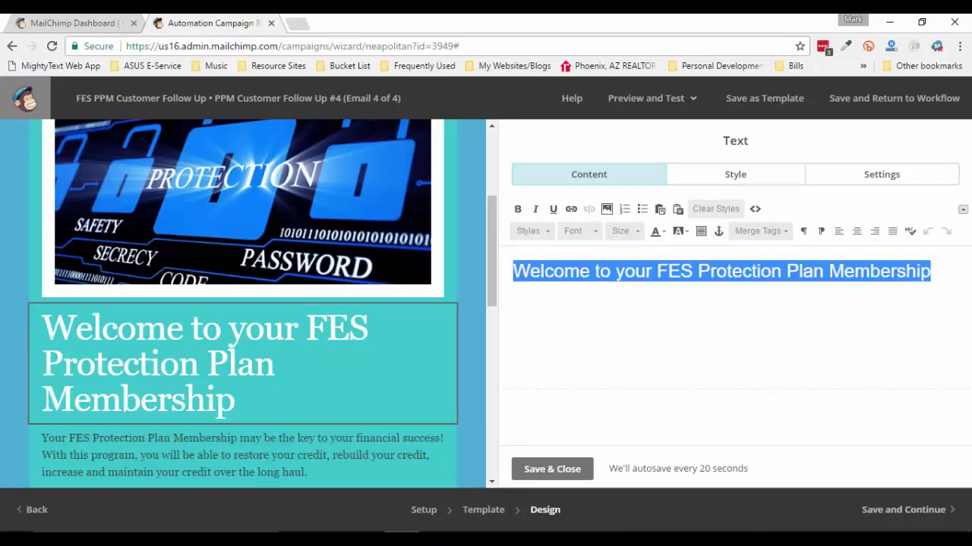
pyautogui.hotkey('ctrl', 'v')
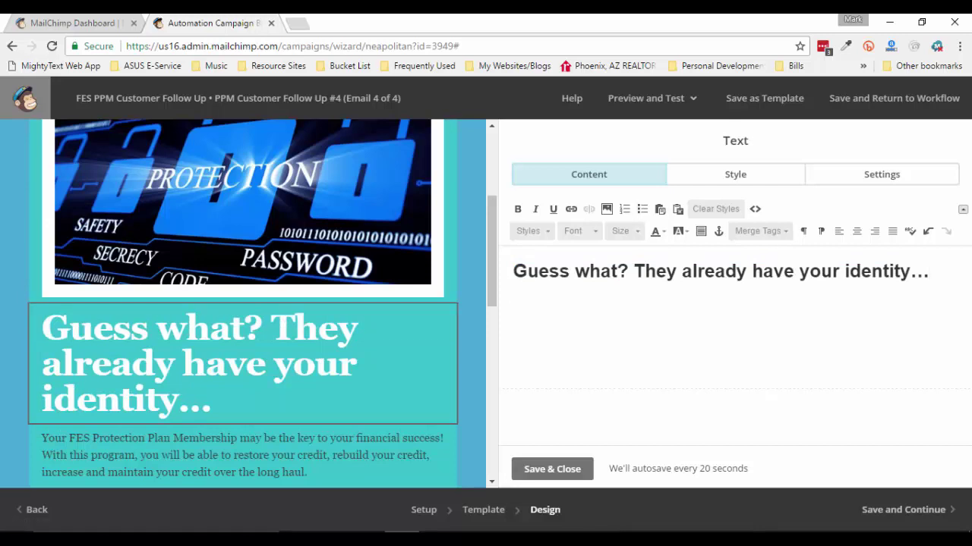
pyautogui.click(553, 469)
pyautogui.scroll(-2, 242, 334)
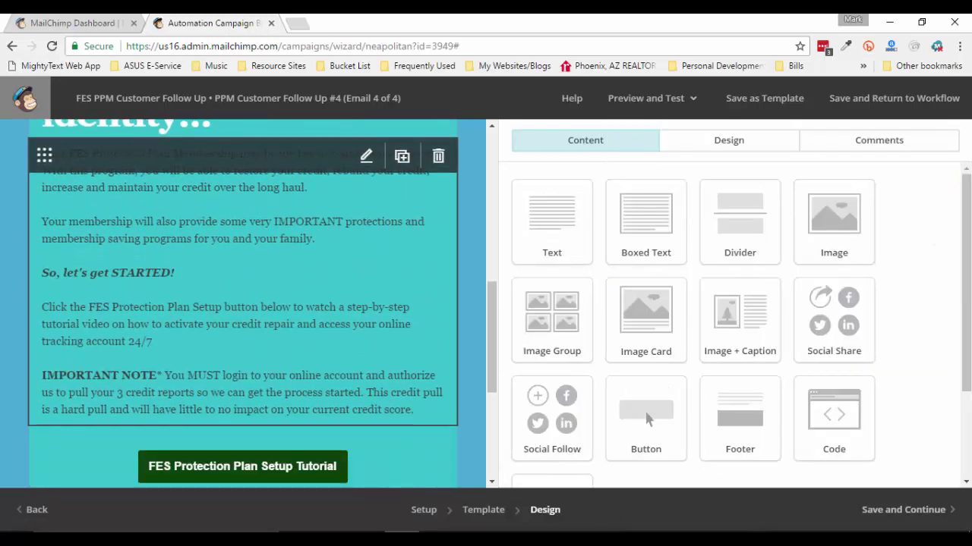
# Replace the body text with the Word identity-theft copy through the login details
pyautogui.click(365, 156)
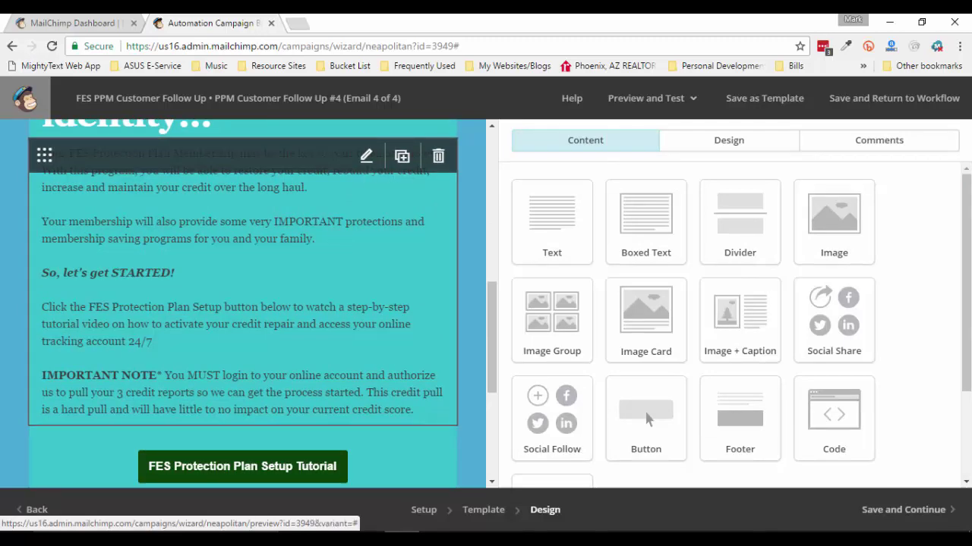
pyautogui.click(630, 486)
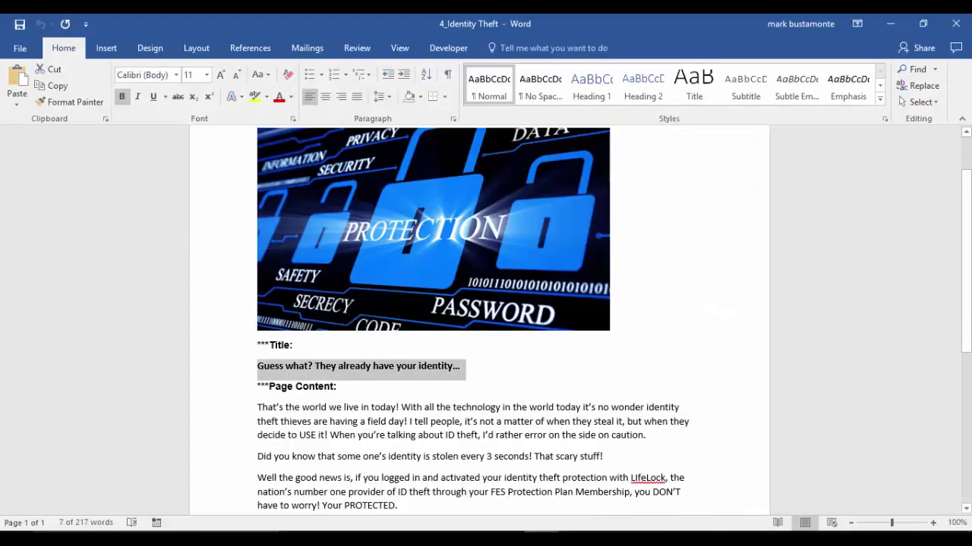
pyautogui.moveTo(258, 375); pyautogui.dragTo(379, 424)
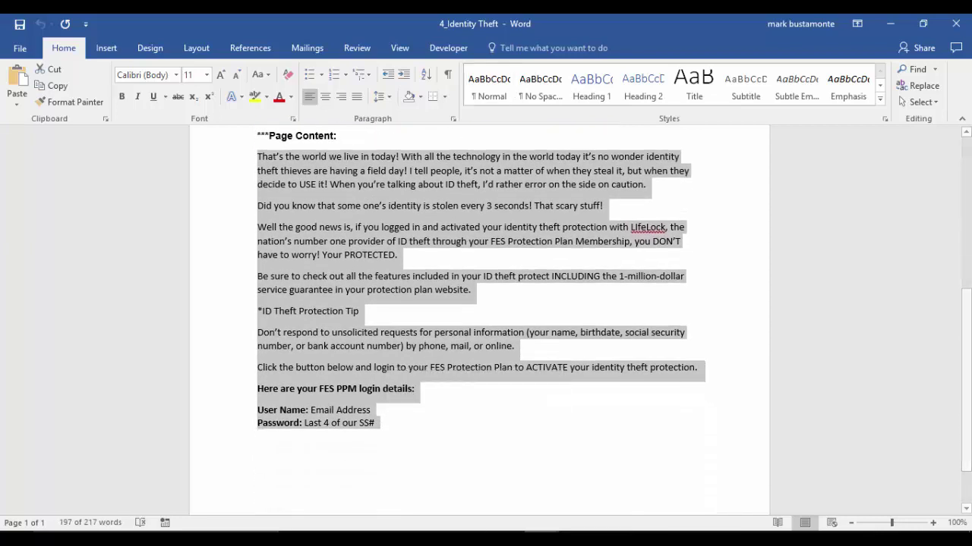
pyautogui.hotkey('alt', 'Tab')
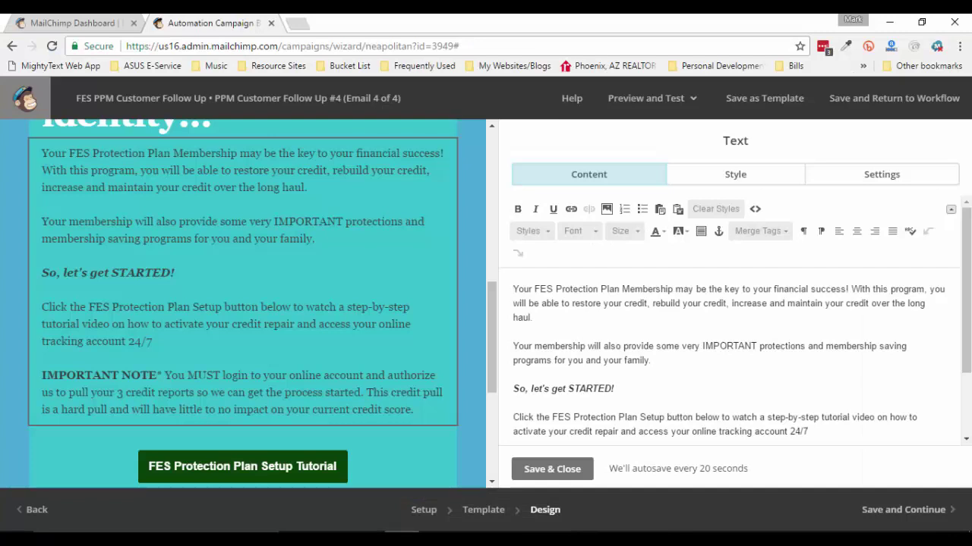
pyautogui.moveTo(513, 289); pyautogui.dragTo(668, 429)
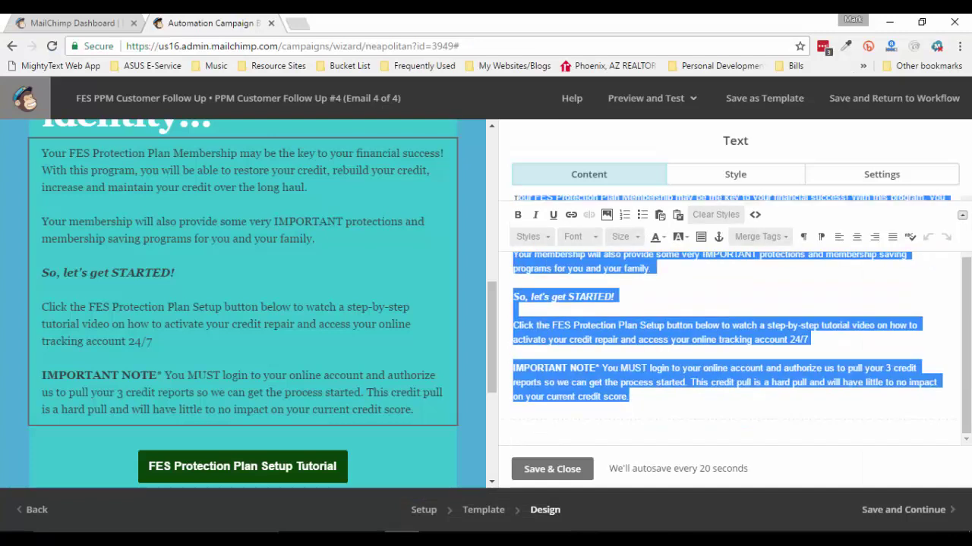
pyautogui.write('Y')
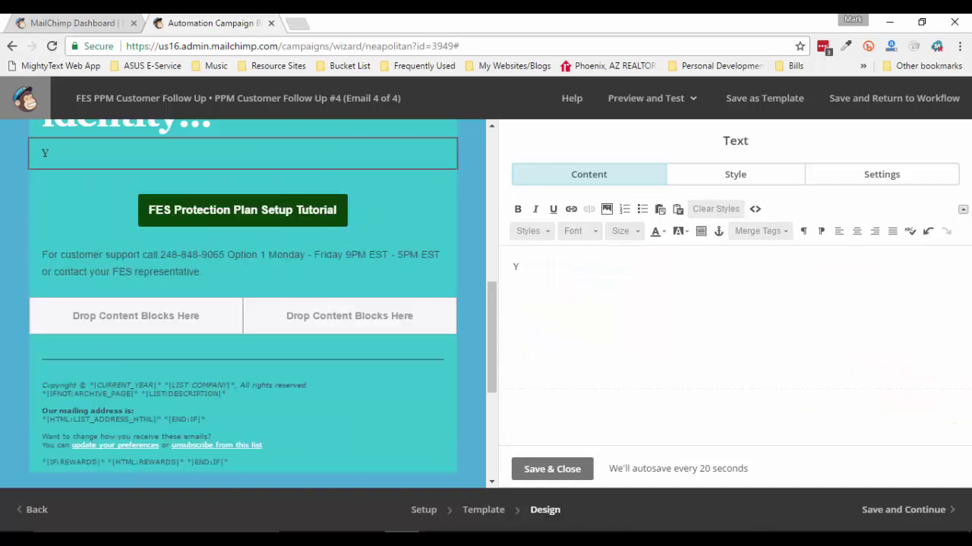
pyautogui.press('BackSpace')
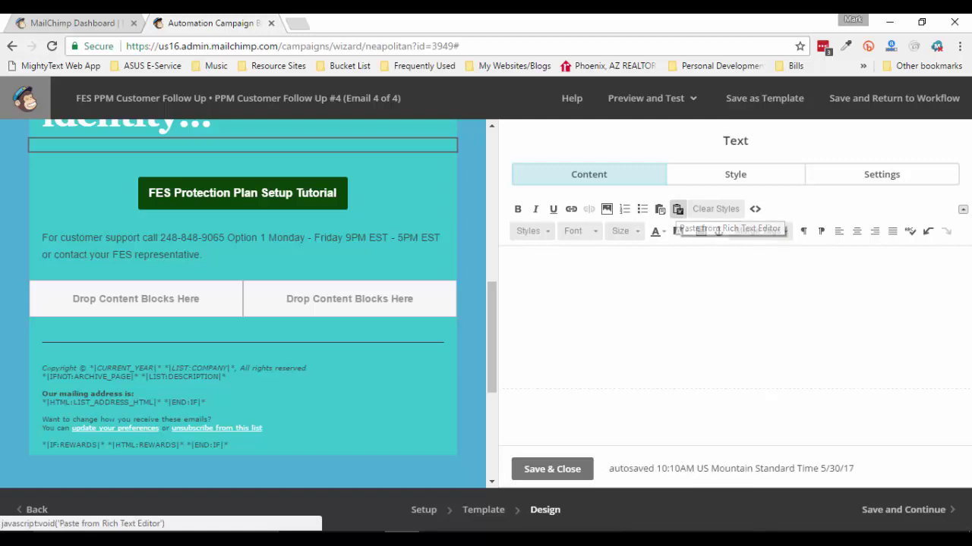
pyautogui.click(678, 210)
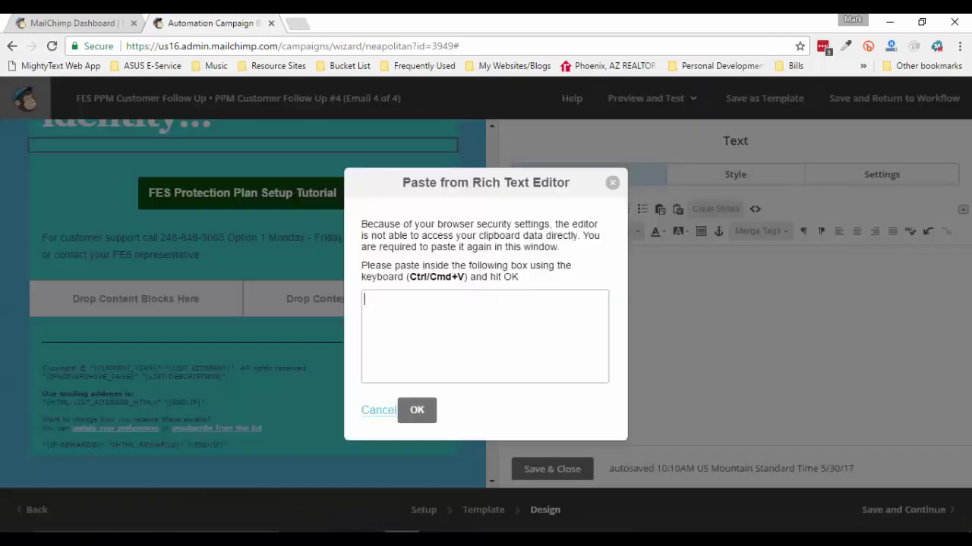
pyautogui.hotkey('ctrl', 'v')
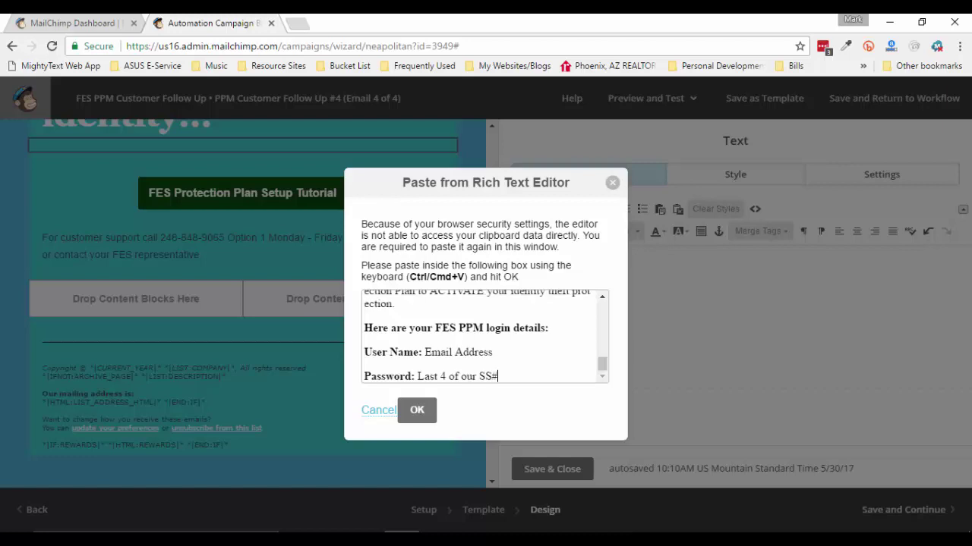
pyautogui.click(417, 410)
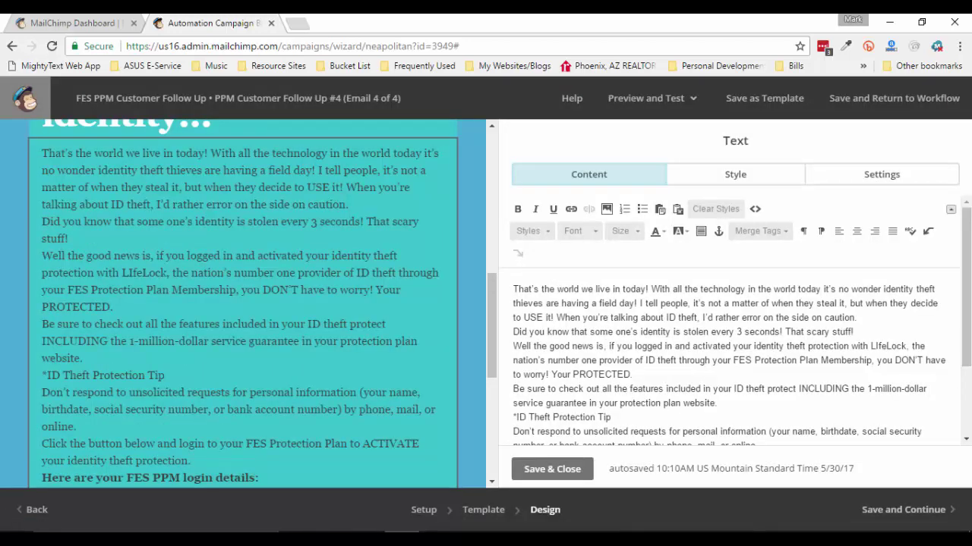
# Set the pasted body text to Arial, size 14
pyautogui.hotkey('ctrl', 'a')
pyautogui.click(577, 235)
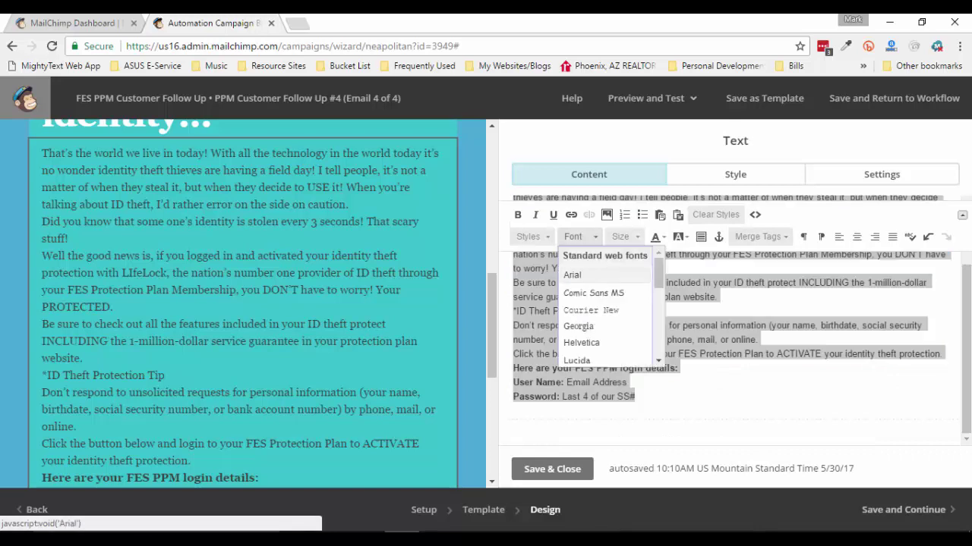
pyautogui.click(573, 276)
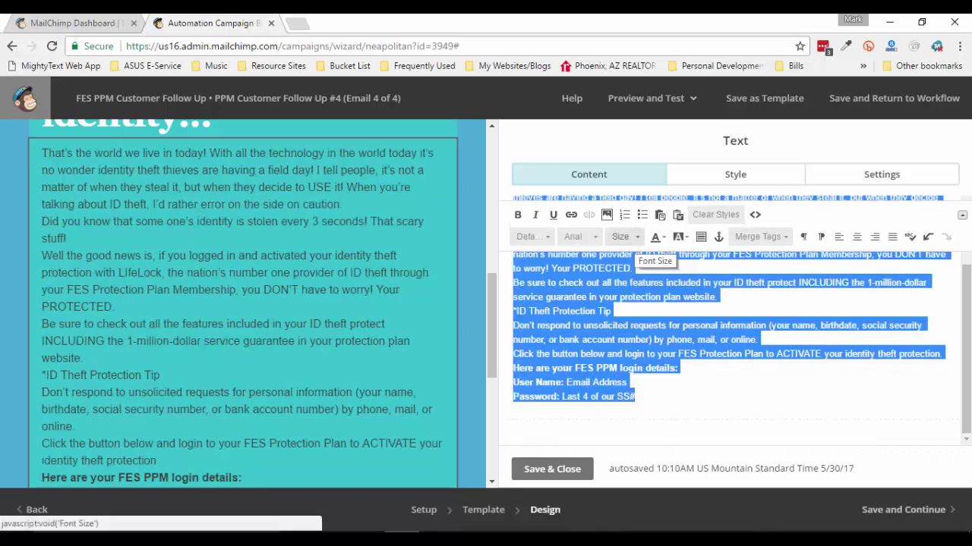
pyautogui.click(627, 236)
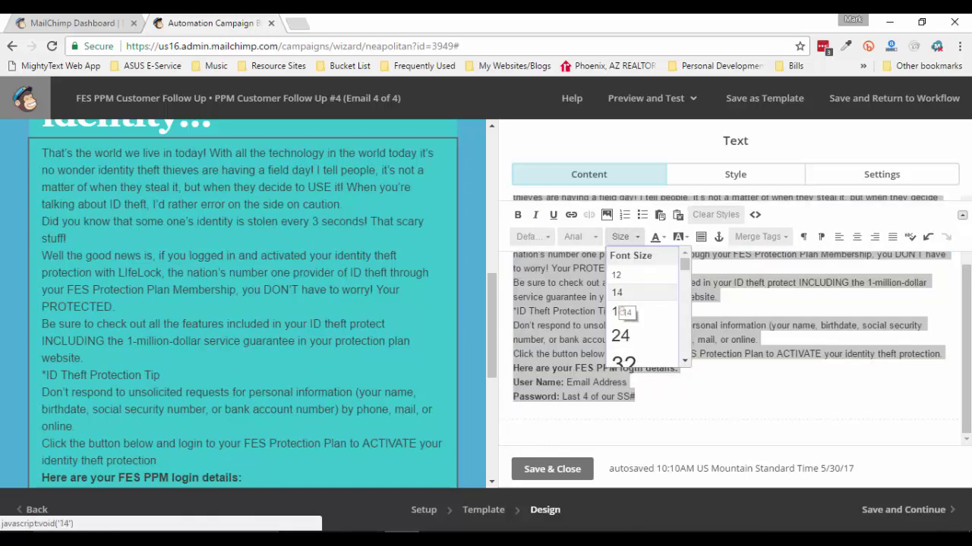
pyautogui.click(616, 298)
# Add blank lines after 'PROTECTED.', 'on caution.', the ID Theft Protection Tip, and 'online.'
pyautogui.click(701, 294)
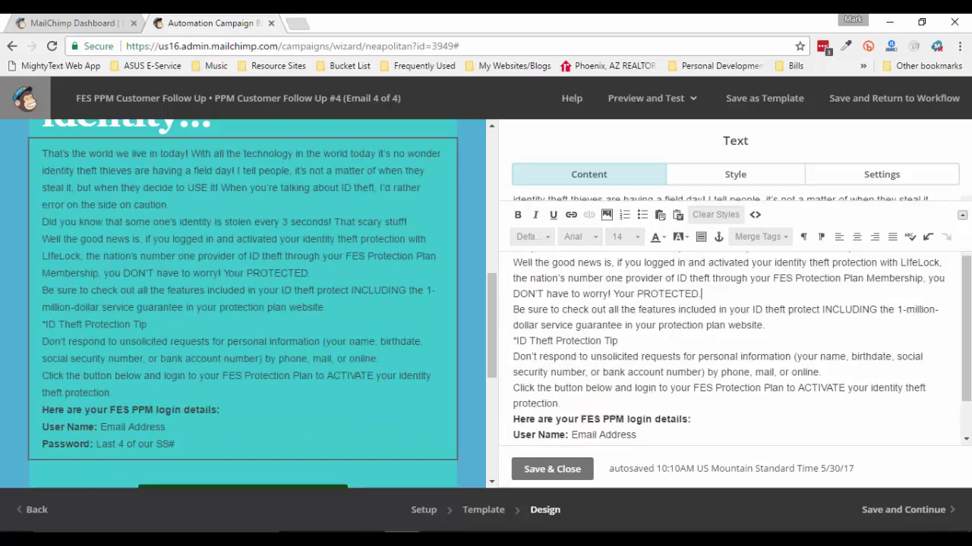
pyautogui.press('Return')
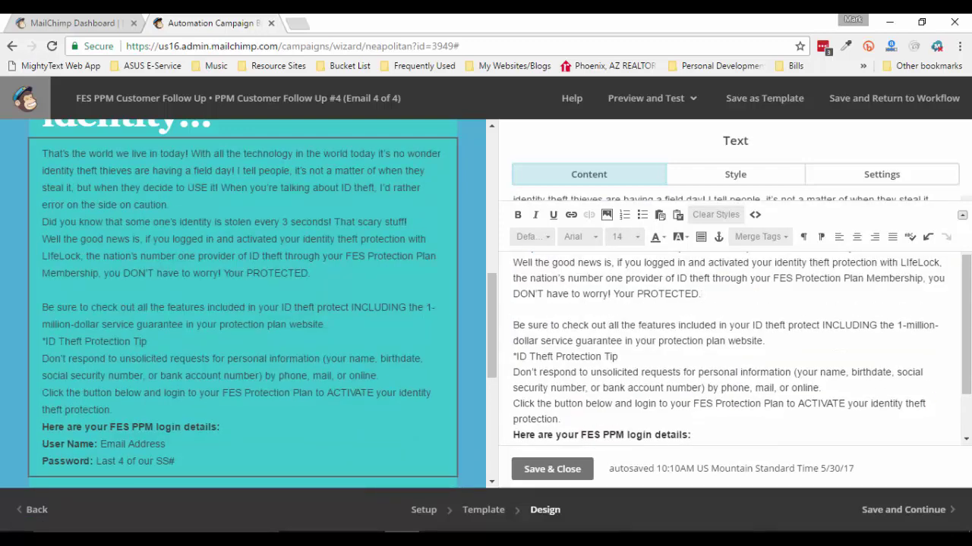
pyautogui.scroll(2, 728, 341)
pyautogui.click(564, 337)
pyautogui.press('Return')
pyautogui.scroll(-1, 729, 341)
pyautogui.scroll(-1, 728, 341)
pyautogui.press('Return')
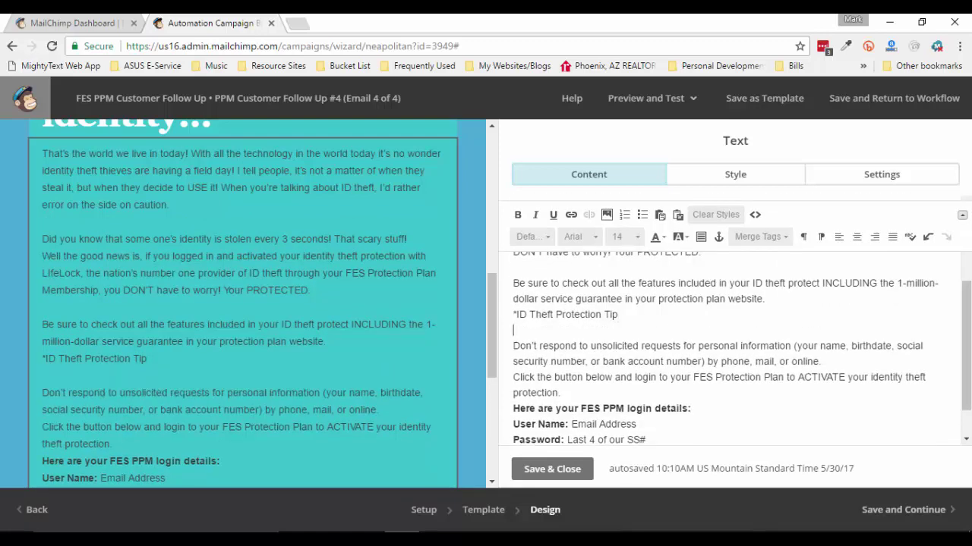
pyautogui.press('Return')
pyautogui.click(552, 469)
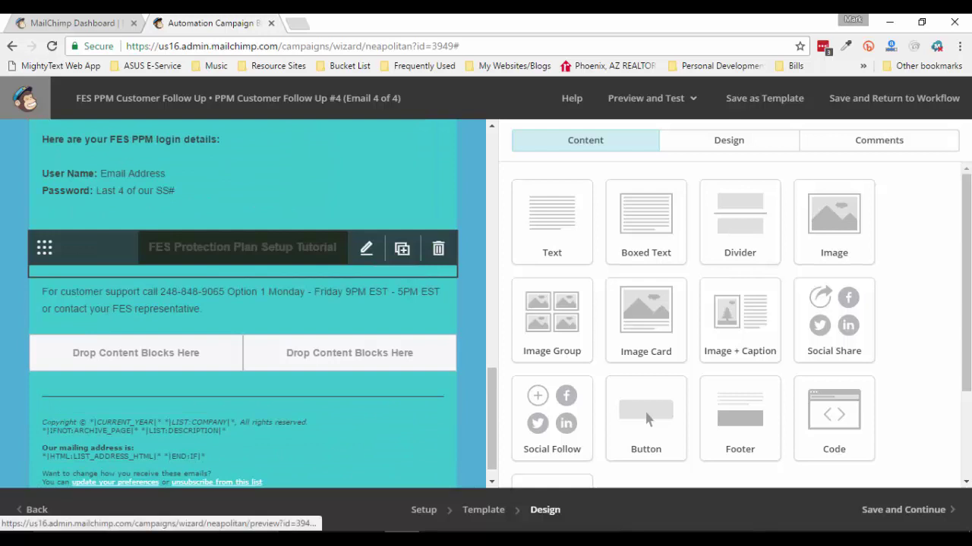
pyautogui.click(366, 248)
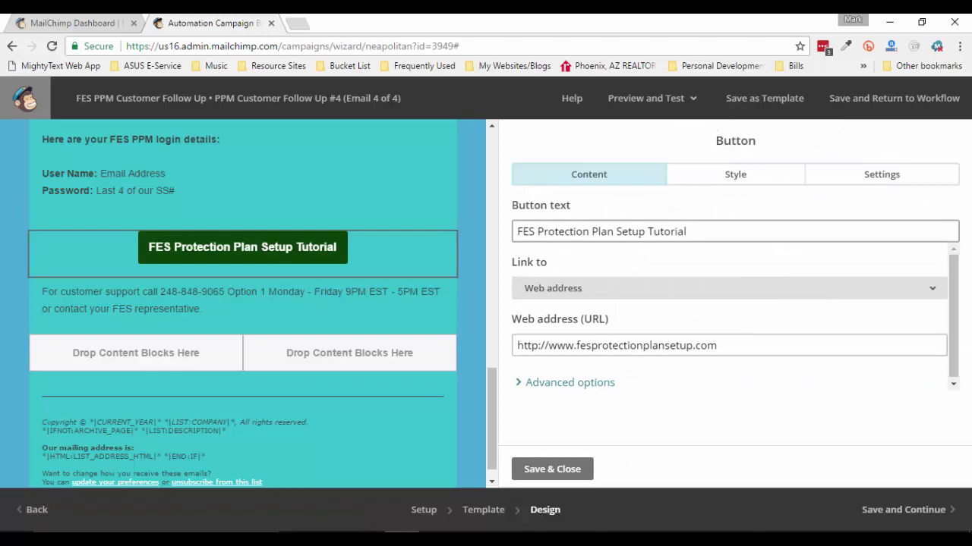
pyautogui.moveTo(615, 231); pyautogui.dragTo(686, 232)
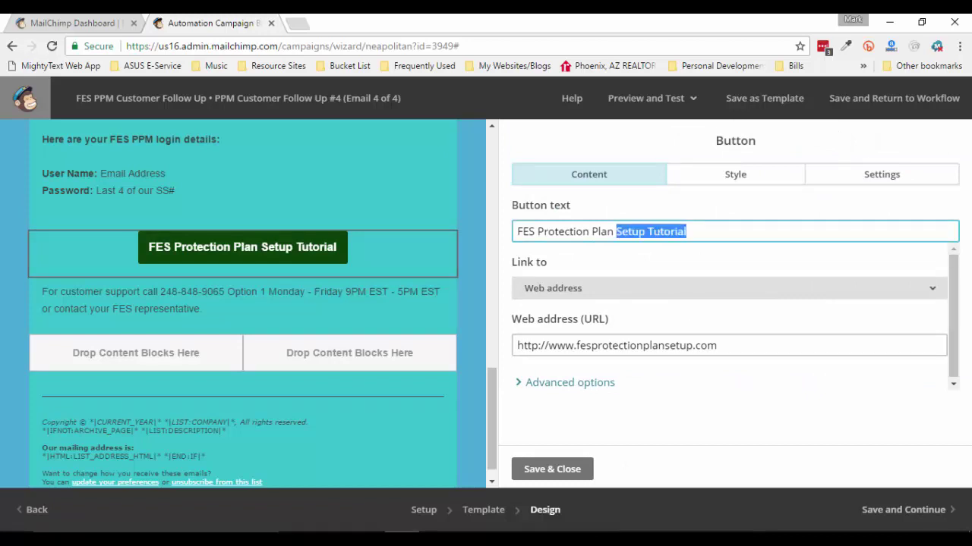
pyautogui.write('Acce')
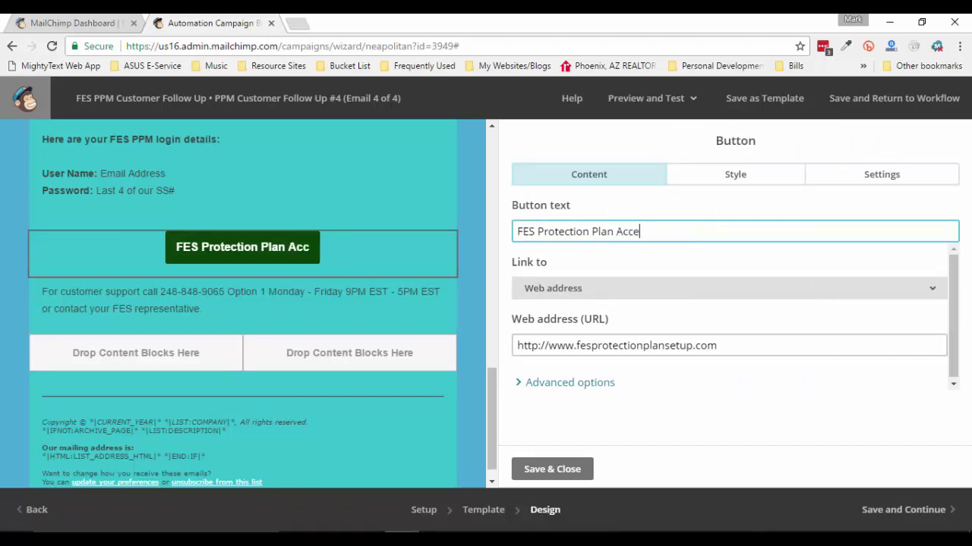
pyautogui.write('sss')
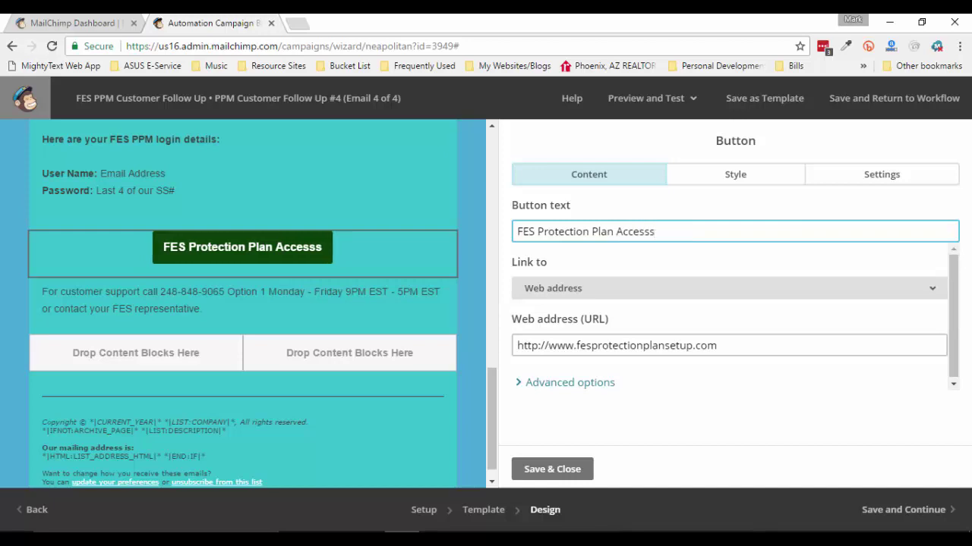
pyautogui.press('BackSpace')
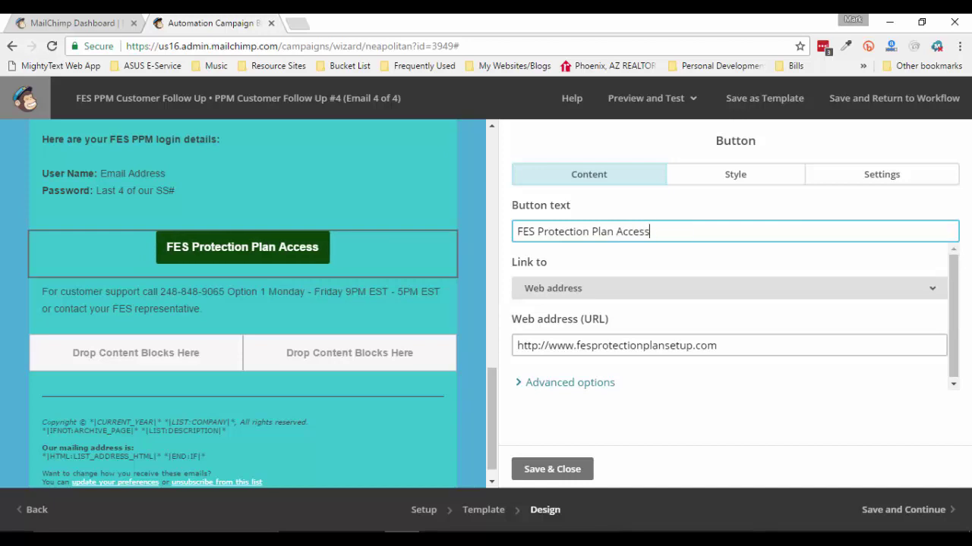
pyautogui.moveTo(664, 345); pyautogui.dragTo(692, 345)
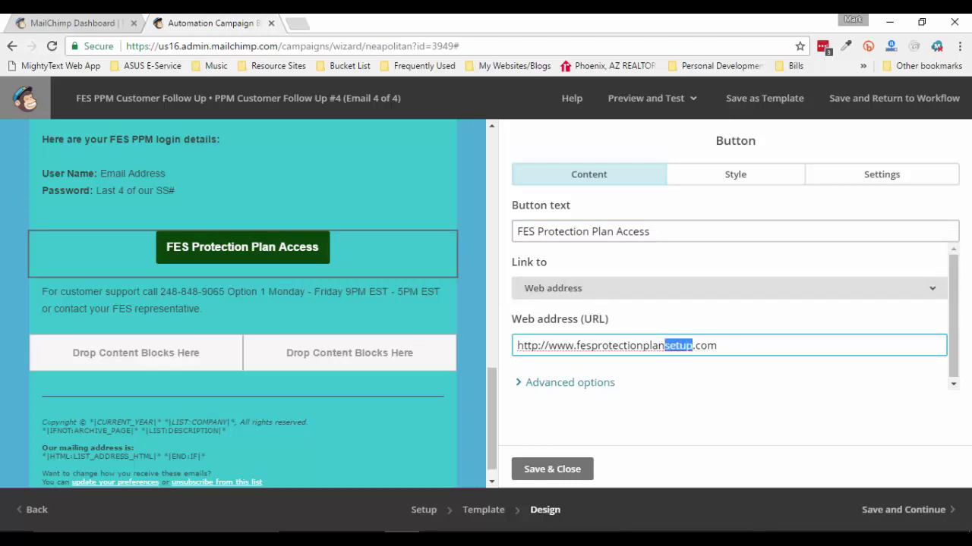
pyautogui.press('BackSpace')
pyautogui.click(690, 345)
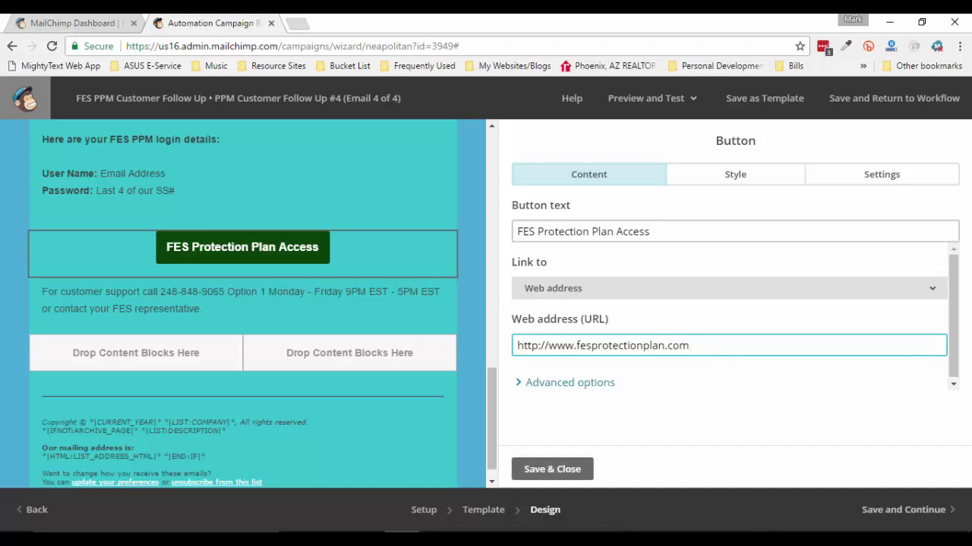
pyautogui.click(552, 469)
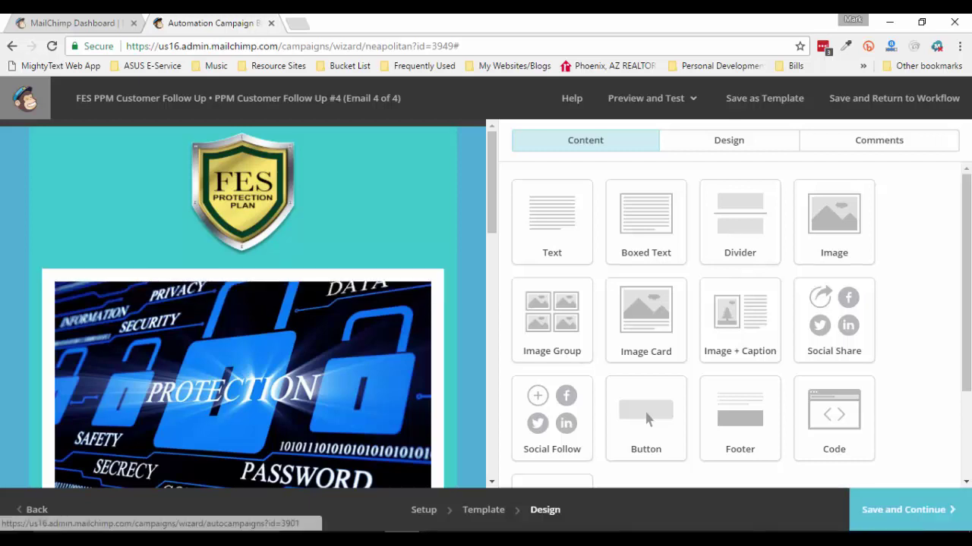
# Save the fourth follow-up email, look over the workflow's emails, and continue to the Confirm step
pyautogui.click(907, 510)
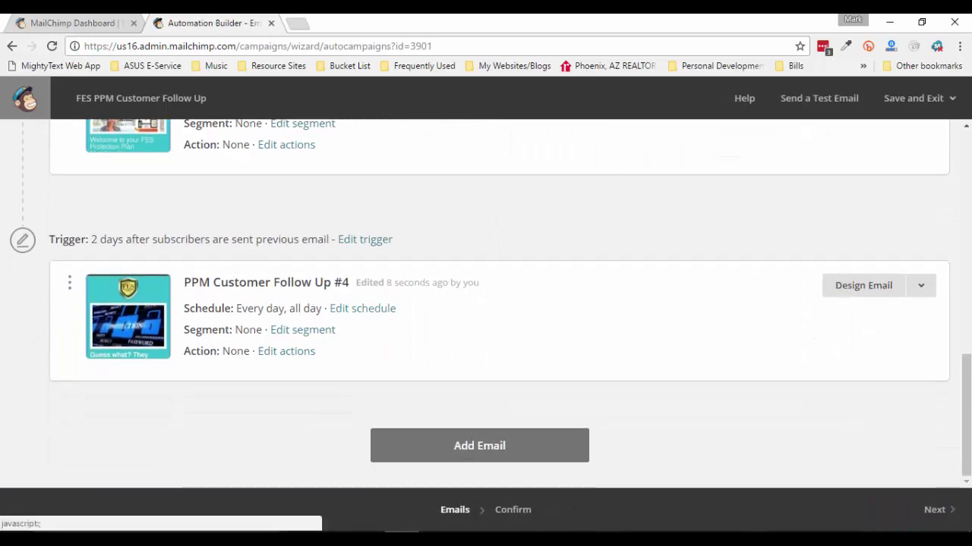
pyautogui.scroll(6, 486, 304)
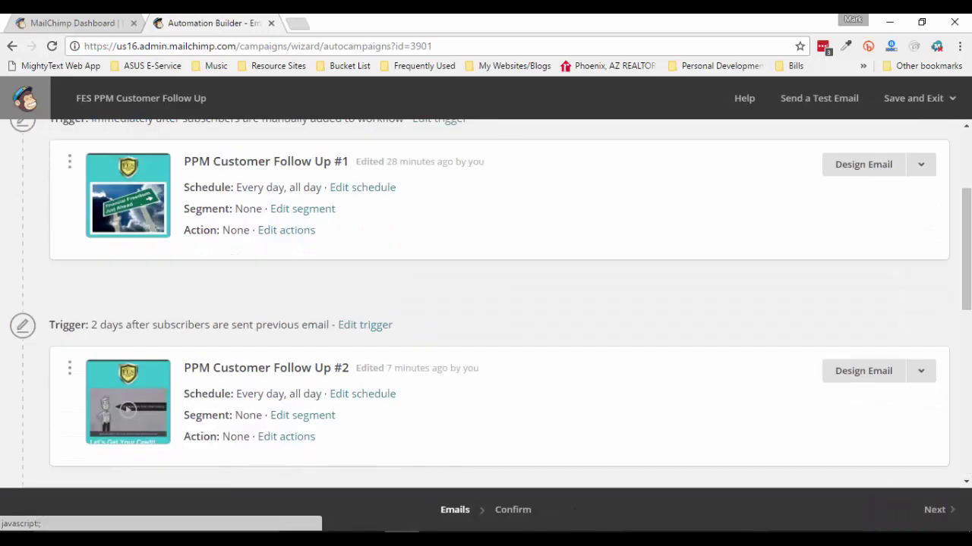
pyautogui.scroll(-4, 486, 304)
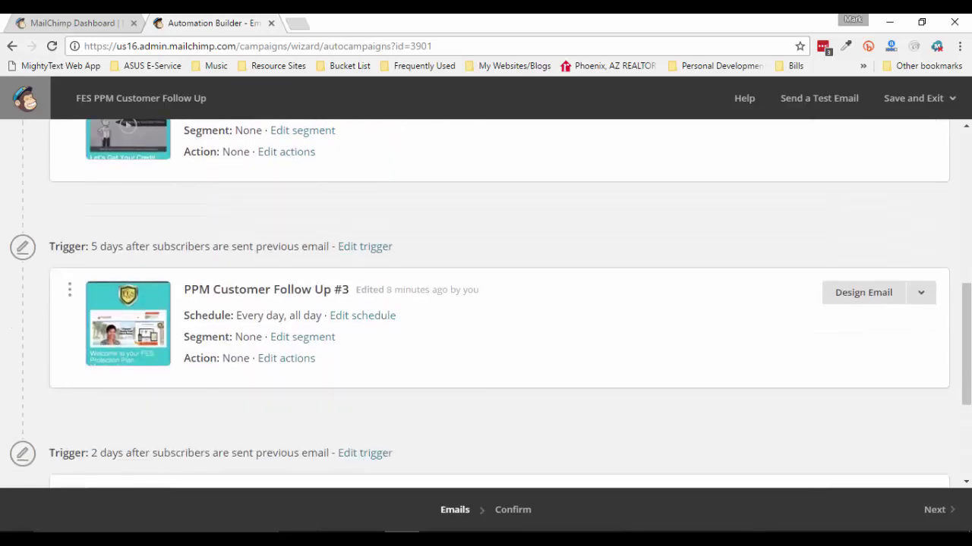
pyautogui.scroll(-3, 486, 304)
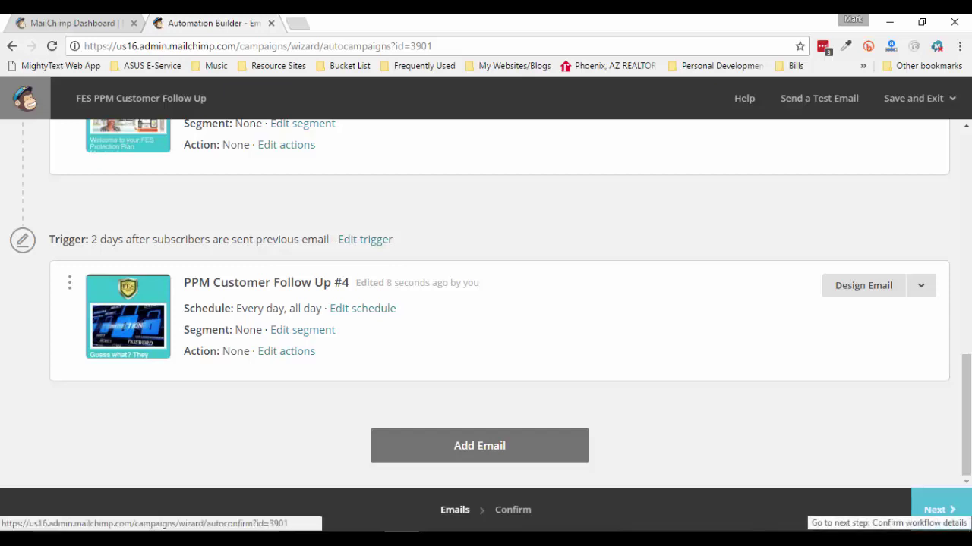
pyautogui.click(937, 509)
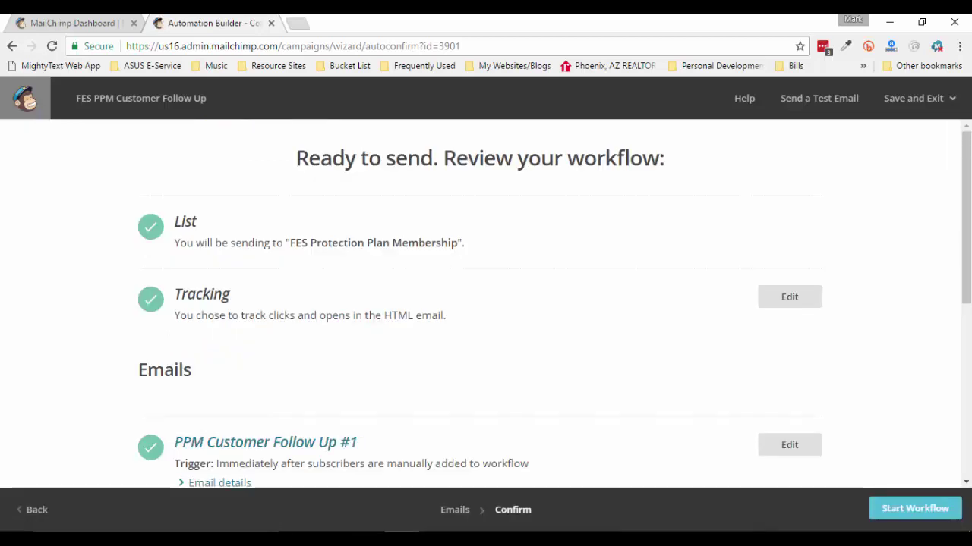
# Show the Email details for PPM Customer Follow Up #1 and point out its Social Cards row
pyautogui.scroll(-4, 485, 303)
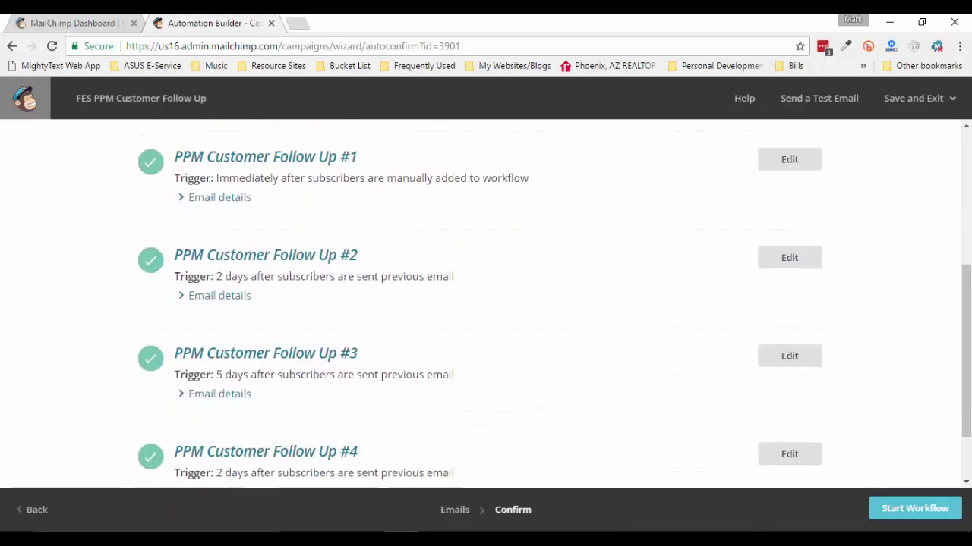
pyautogui.scroll(-1, 486, 303)
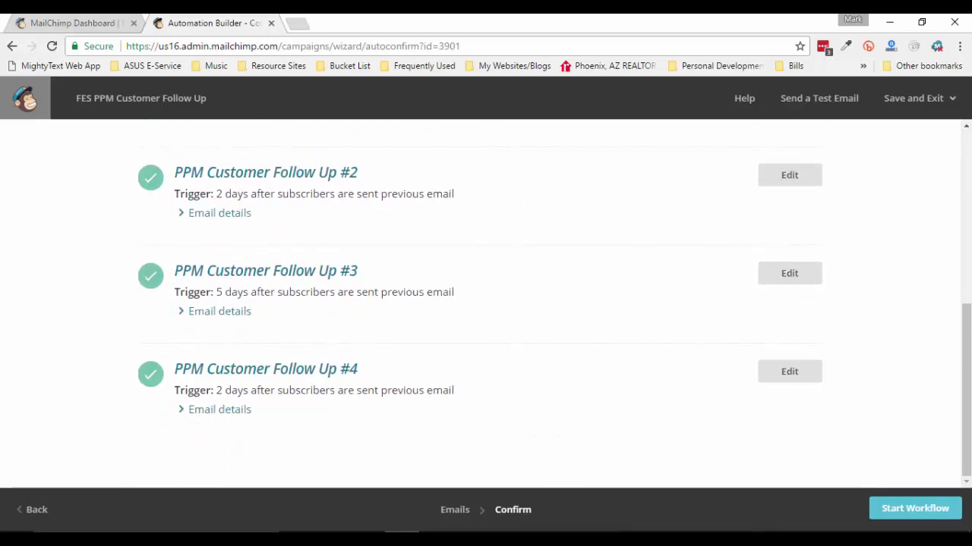
pyautogui.scroll(3, 789, 410)
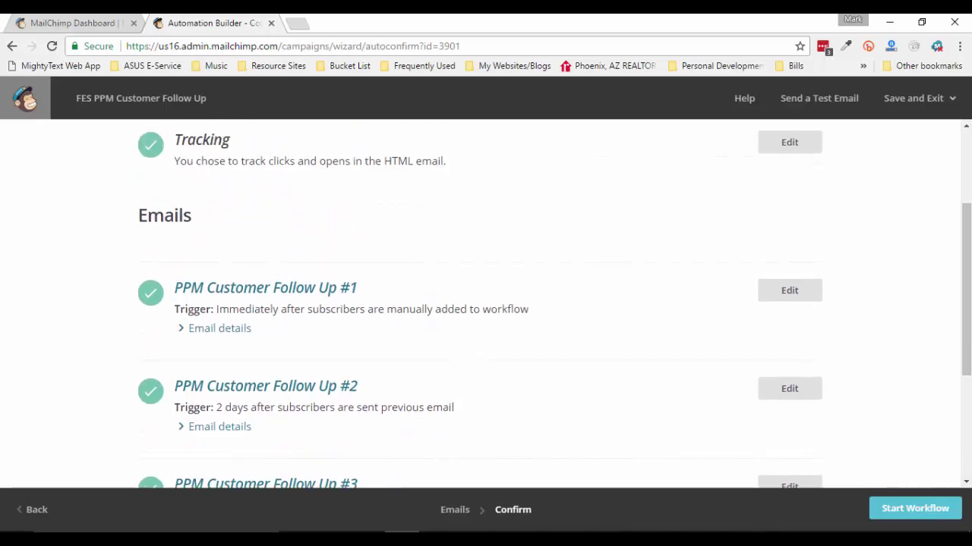
pyautogui.scroll(-1, 789, 410)
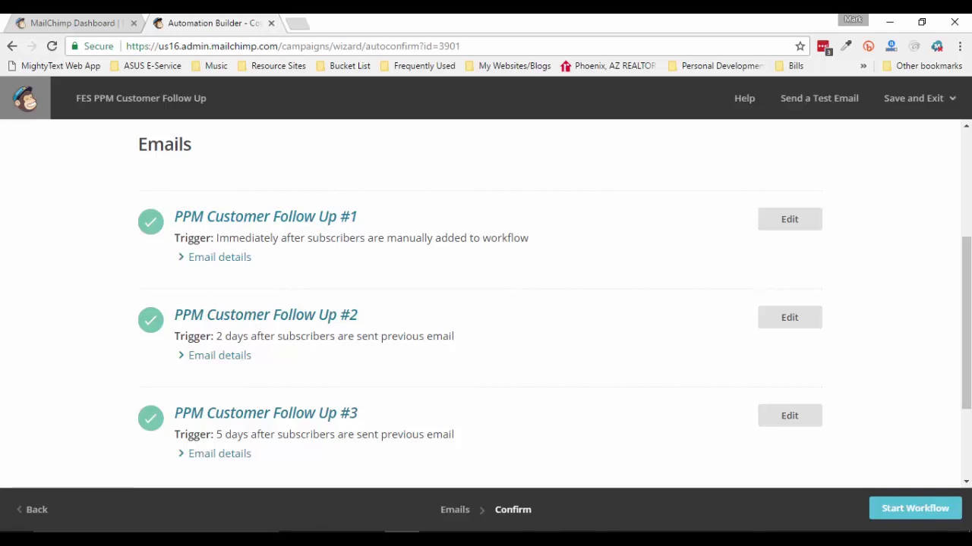
pyautogui.click(220, 257)
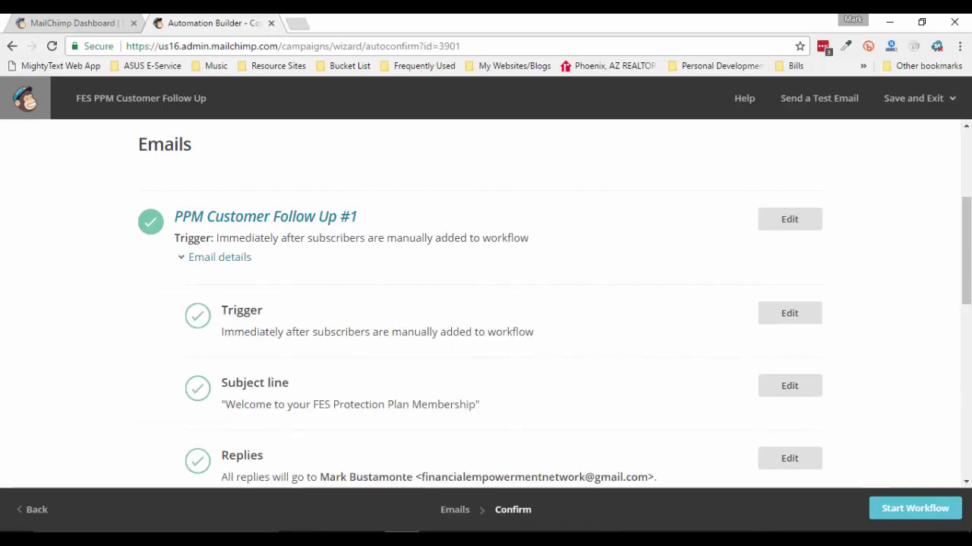
pyautogui.scroll(-1, 555, 302)
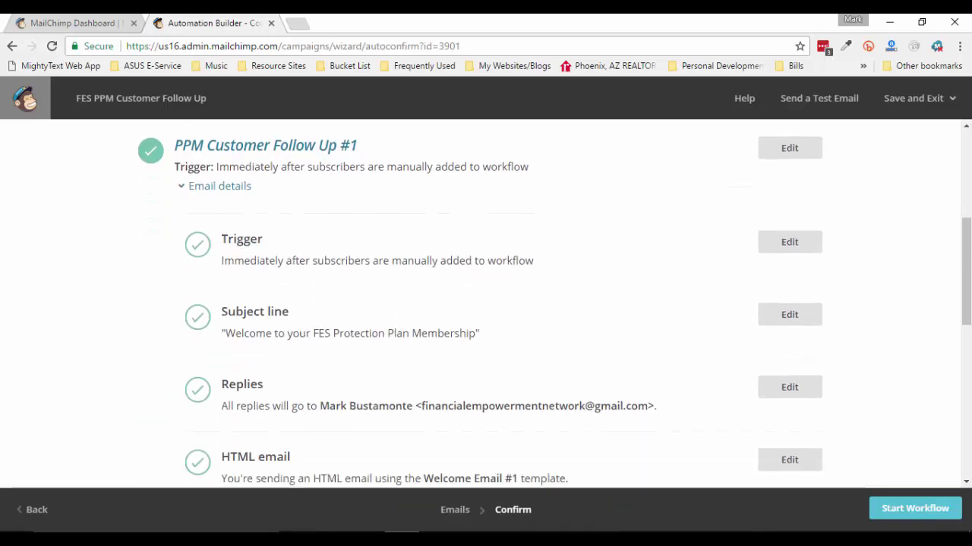
pyautogui.scroll(-2, 501, 304)
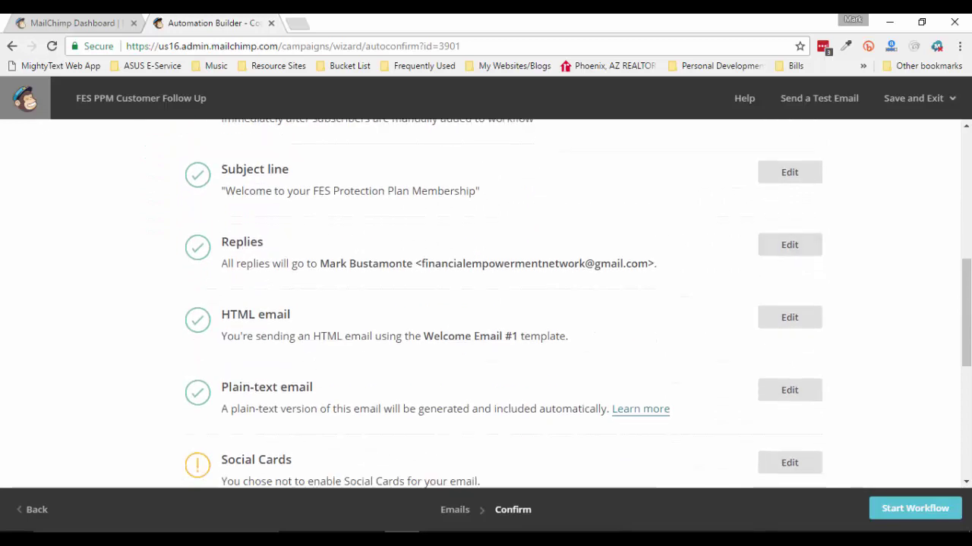
pyautogui.scroll(-2, 501, 304)
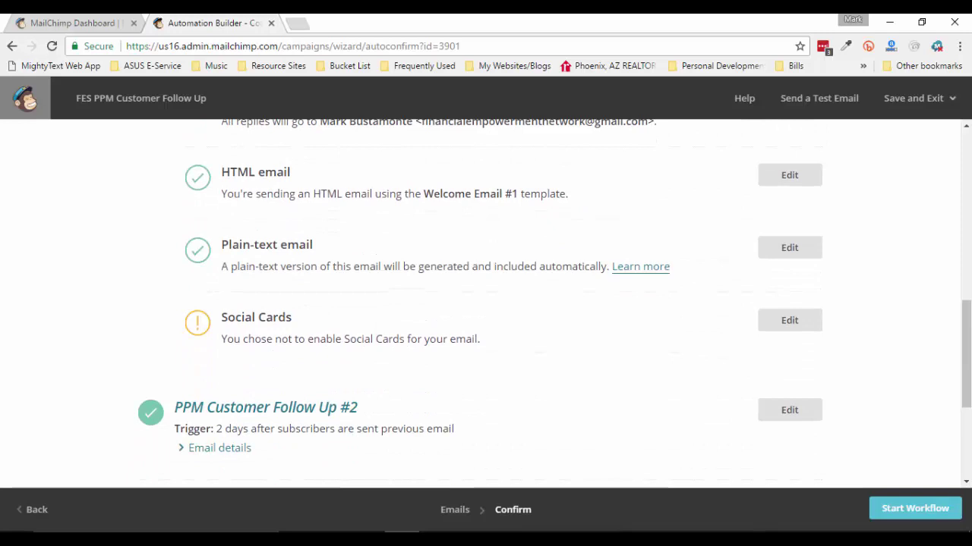
pyautogui.moveTo(220, 317); pyautogui.dragTo(292, 317)
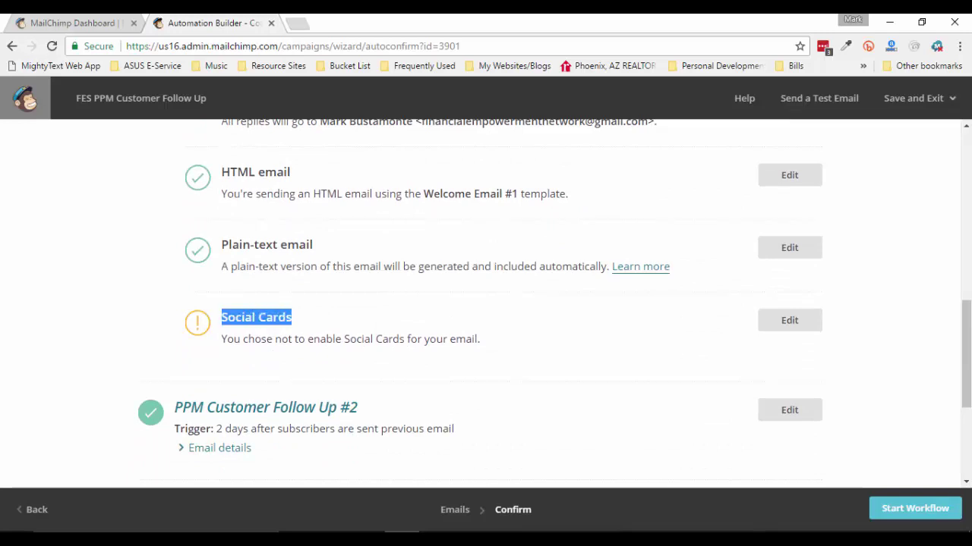
pyautogui.click(311, 319)
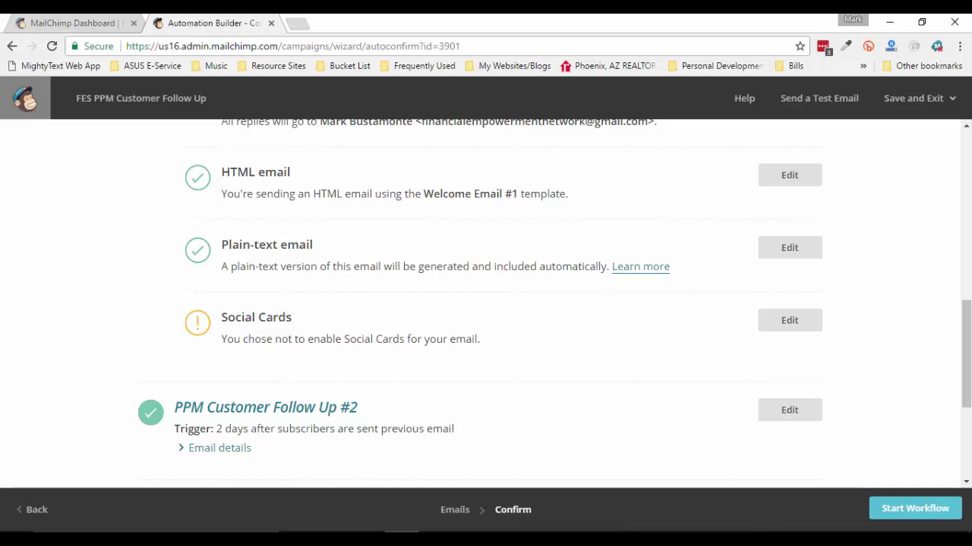
# Check all four follow-up emails on the review page, including #3 waiting 5 days, then return to the top
pyautogui.scroll(2, 486, 304)
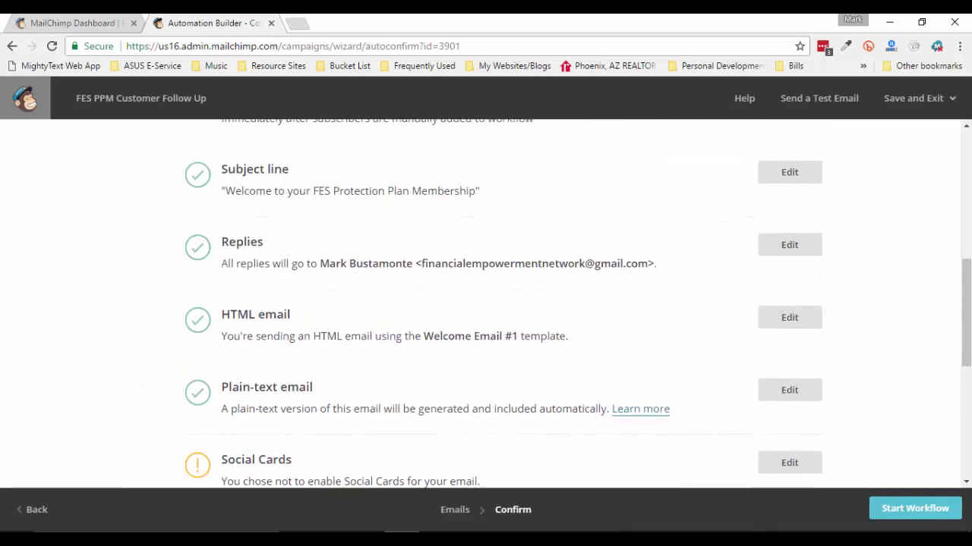
pyautogui.scroll(1, 485, 304)
pyautogui.scroll(-1, 486, 303)
pyautogui.scroll(-1, 486, 304)
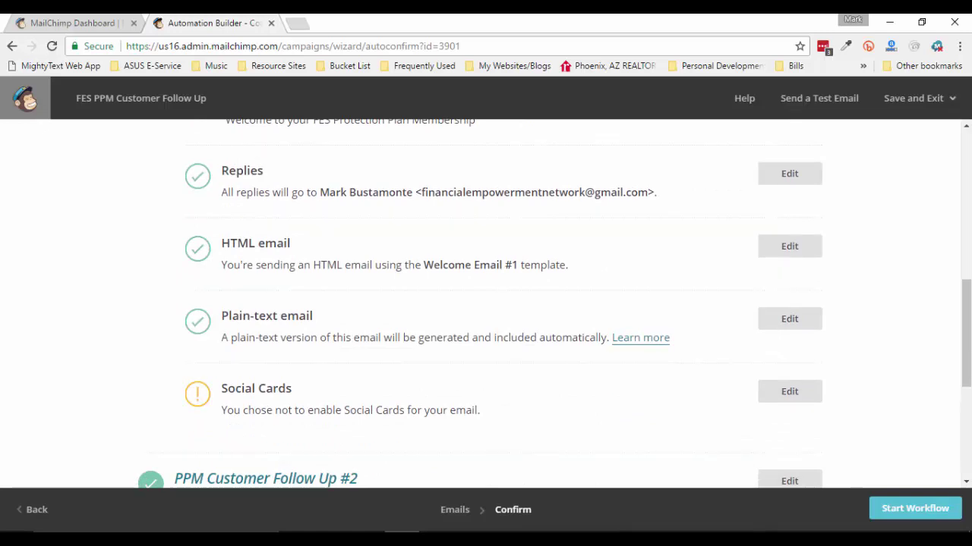
pyautogui.scroll(3, 486, 304)
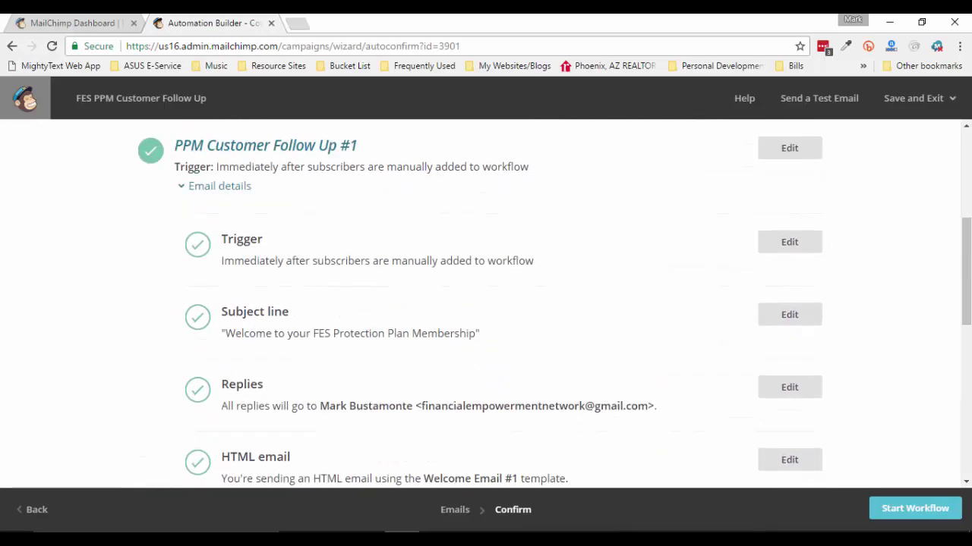
pyautogui.scroll(-1, 486, 304)
pyautogui.scroll(3, 485, 304)
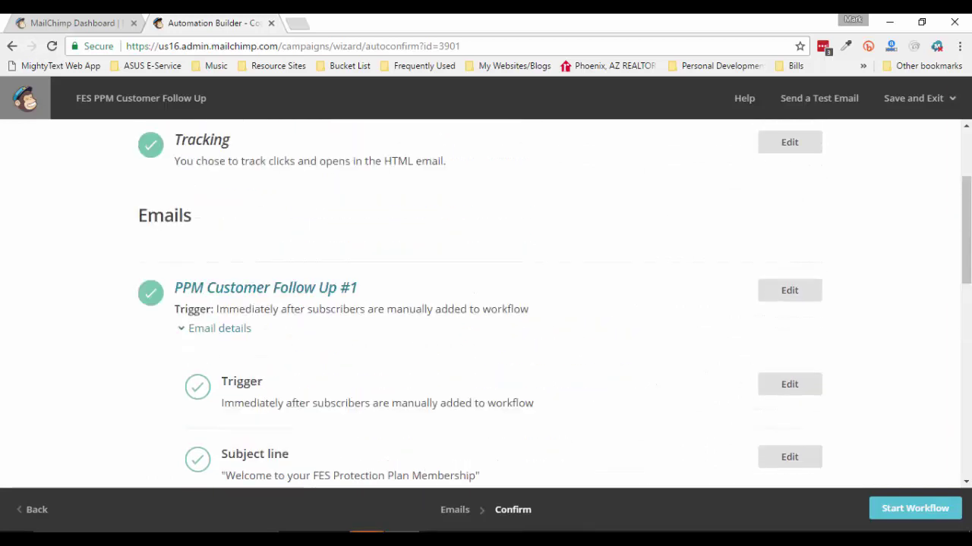
pyautogui.scroll(-4, 485, 303)
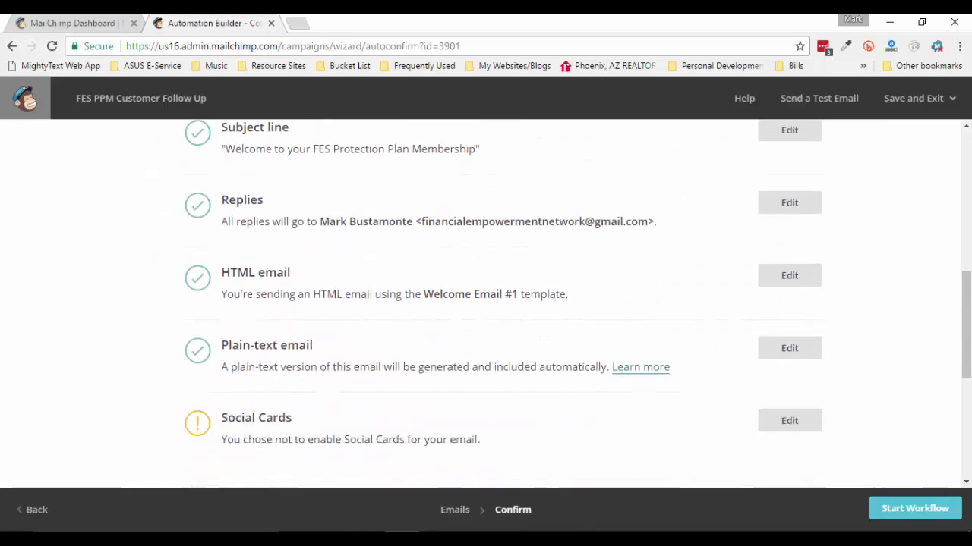
pyautogui.scroll(-1, 485, 304)
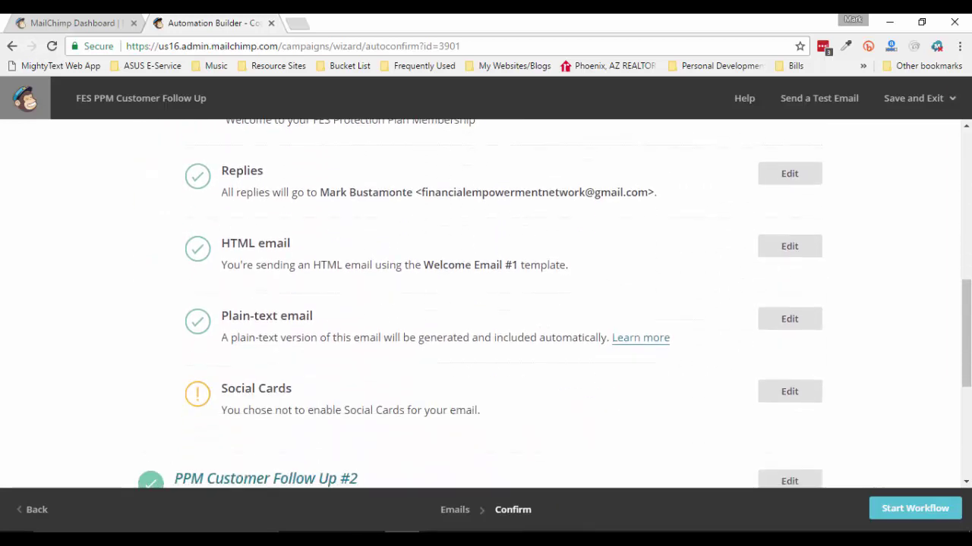
pyautogui.scroll(1, 486, 304)
pyautogui.scroll(1, 486, 303)
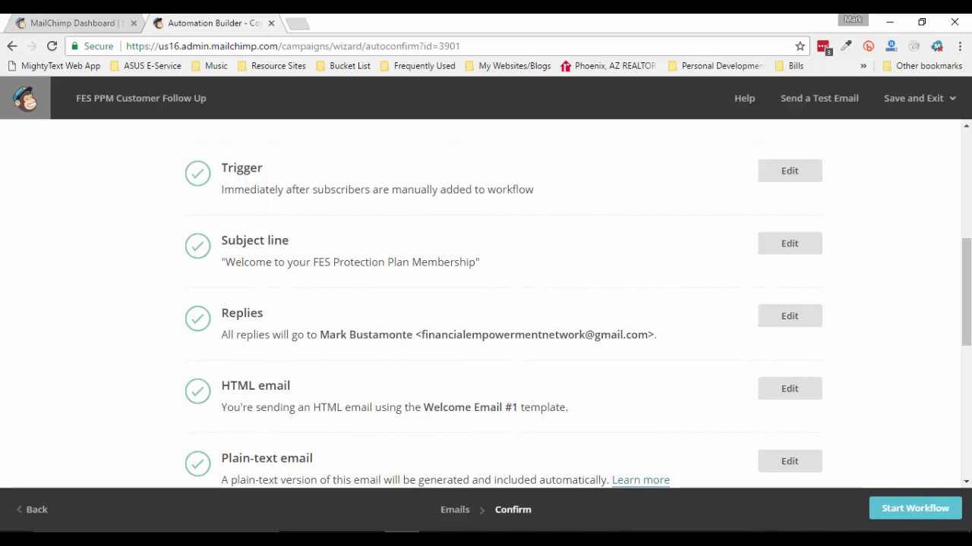
pyautogui.scroll(-1, 485, 304)
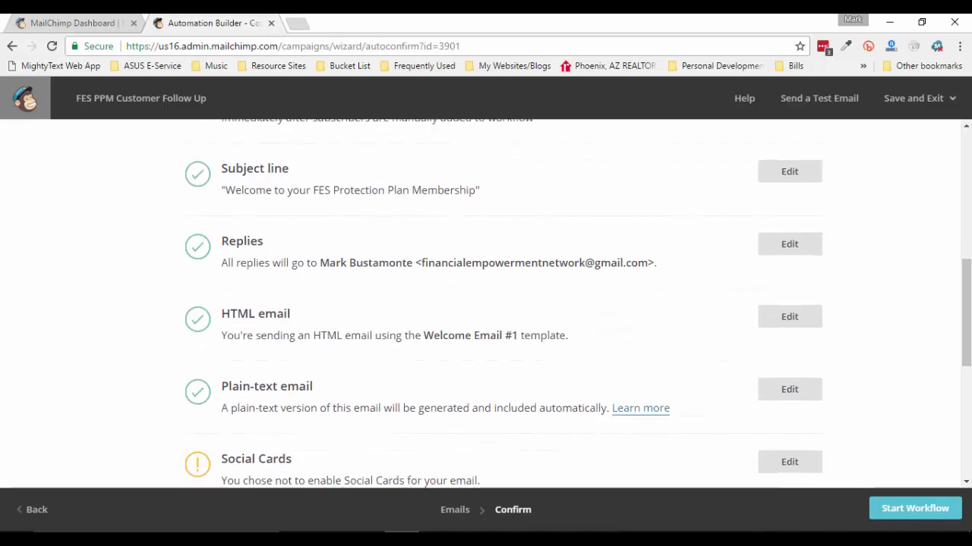
pyautogui.scroll(-1, 486, 304)
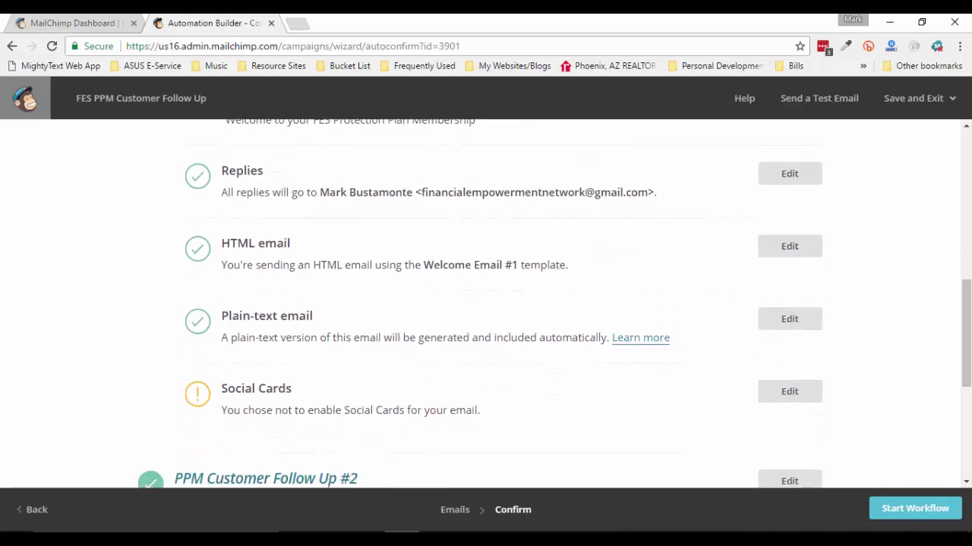
pyautogui.scroll(-4, 486, 304)
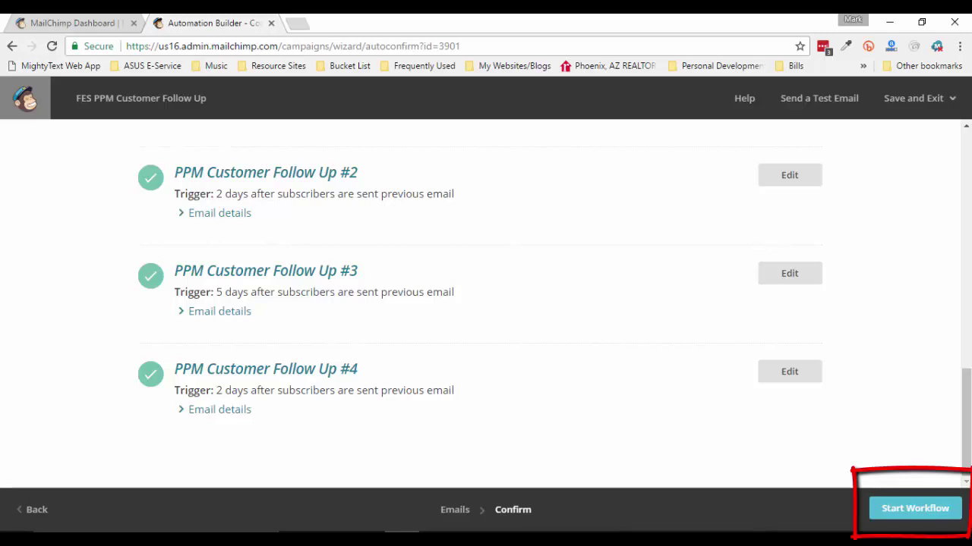
pyautogui.scroll(10, 486, 304)
pyautogui.scroll(4, 486, 303)
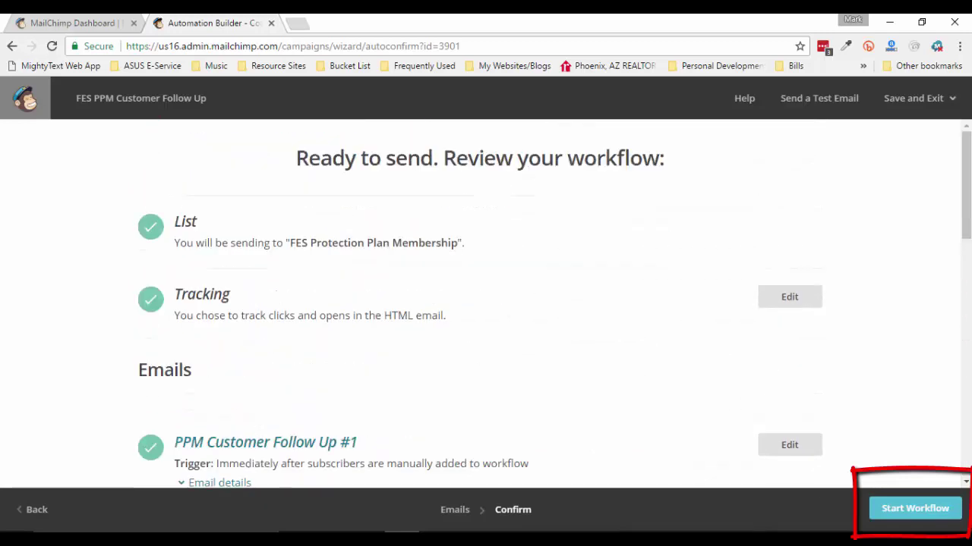
# Exit the workflow without starting it, keeping it as a draft, and go to the Lists page
pyautogui.click(33, 510)
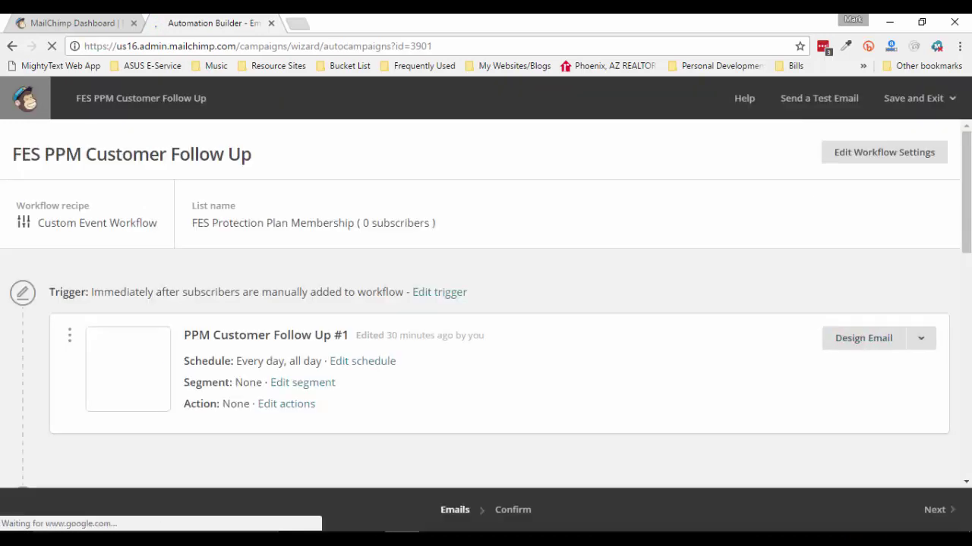
pyautogui.click(919, 98)
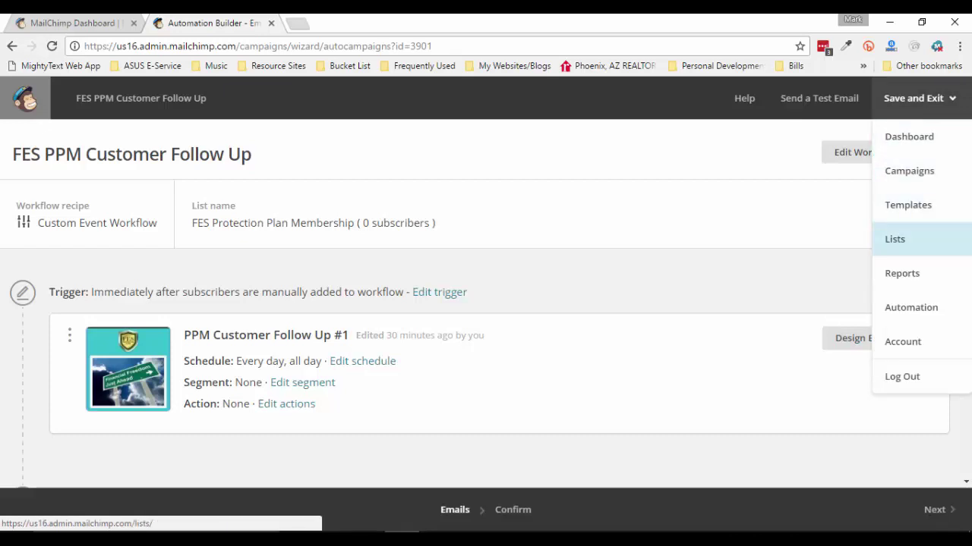
pyautogui.click(903, 239)
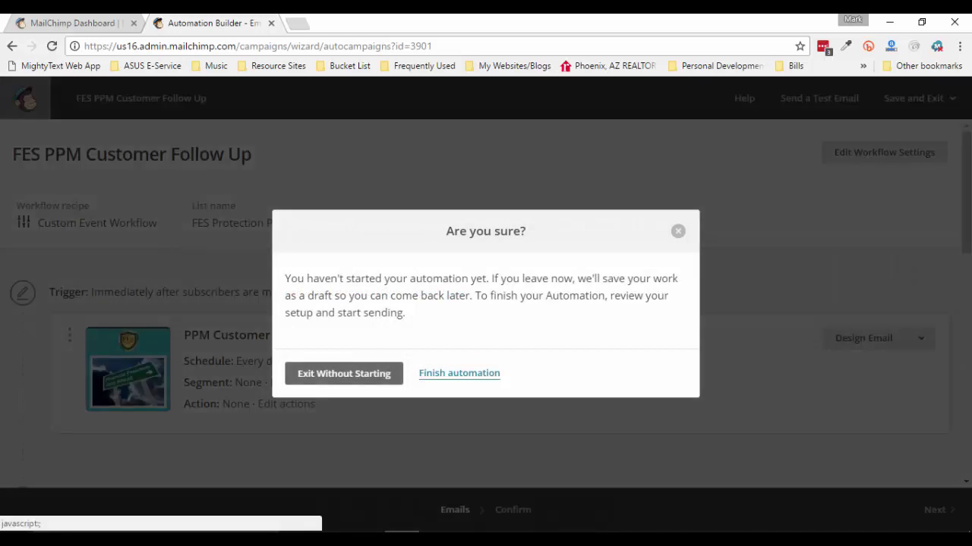
pyautogui.click(344, 373)
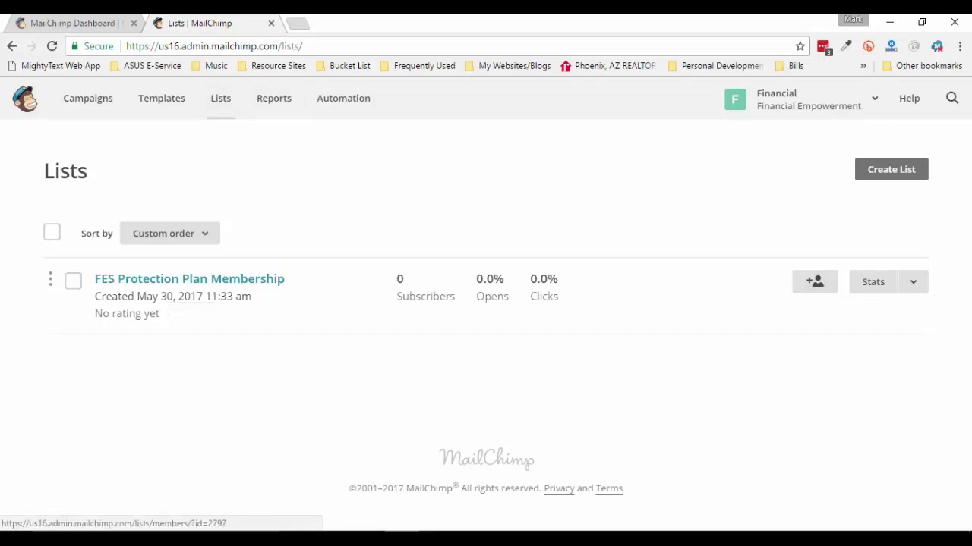
# Bring up the blank add-subscriber form for the FES Protection Plan Membership list
pyautogui.click(815, 281)
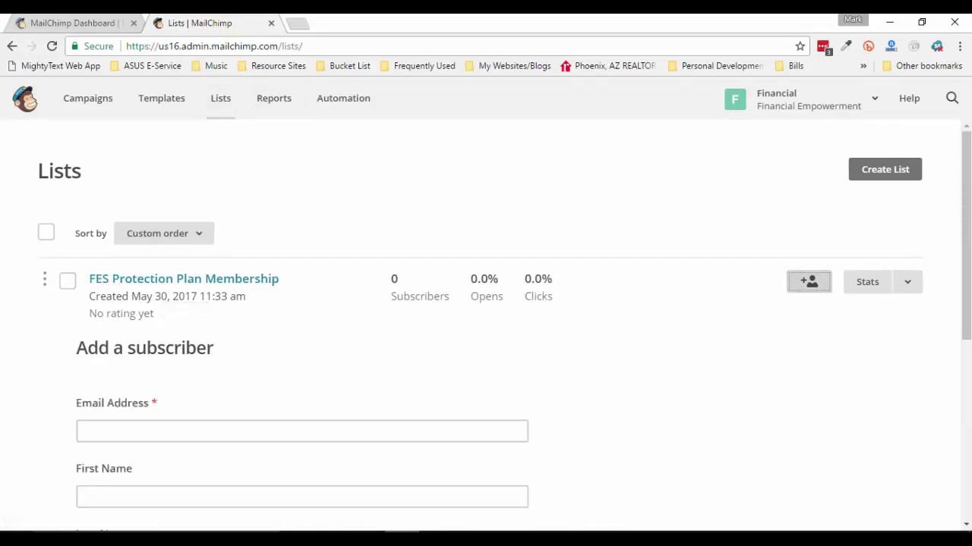
pyautogui.scroll(-2, 485, 319)
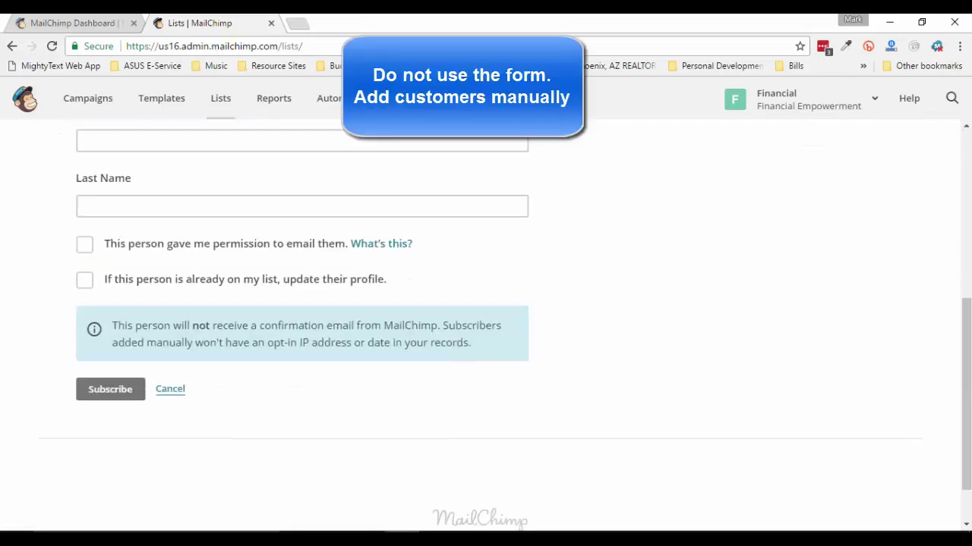
pyautogui.scroll(5, 486, 327)
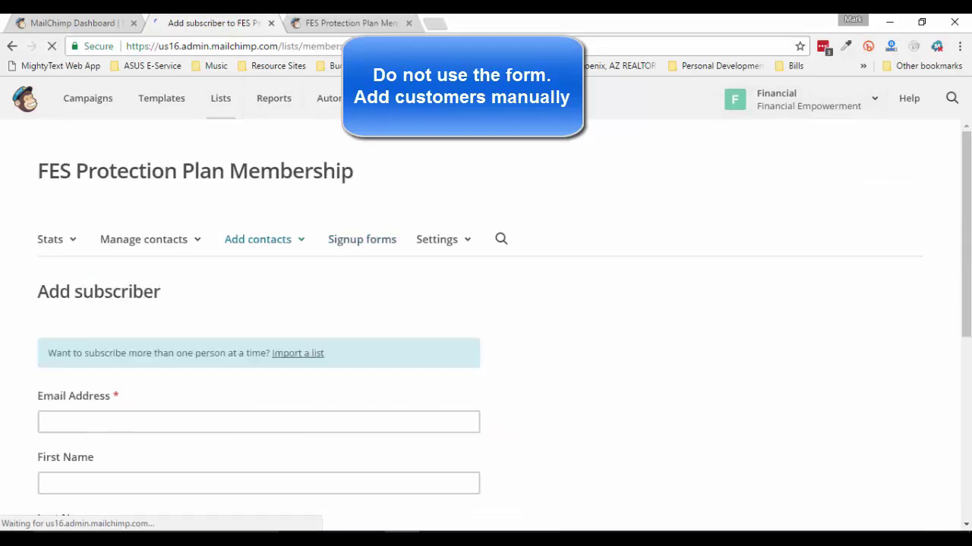
pyautogui.scroll(-3, 486, 327)
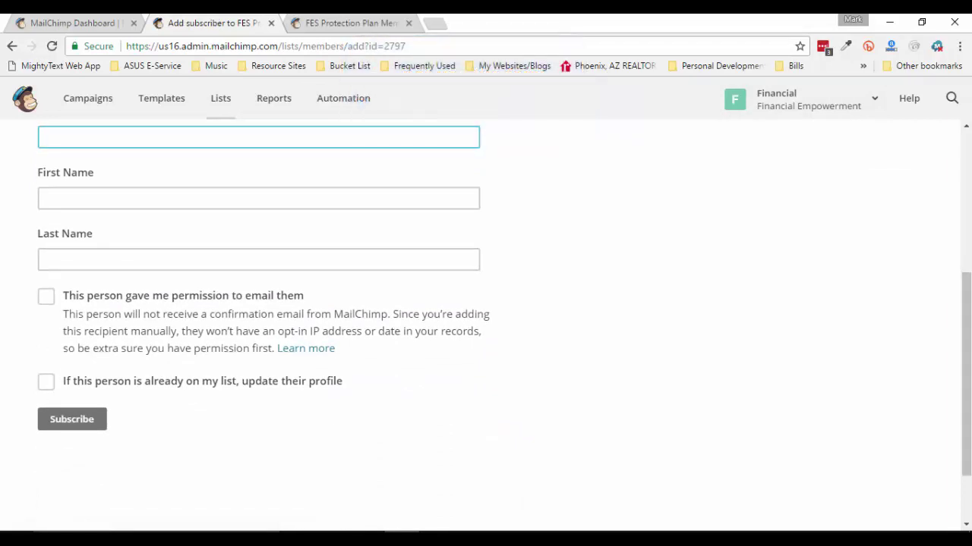
pyautogui.scroll(4, 486, 326)
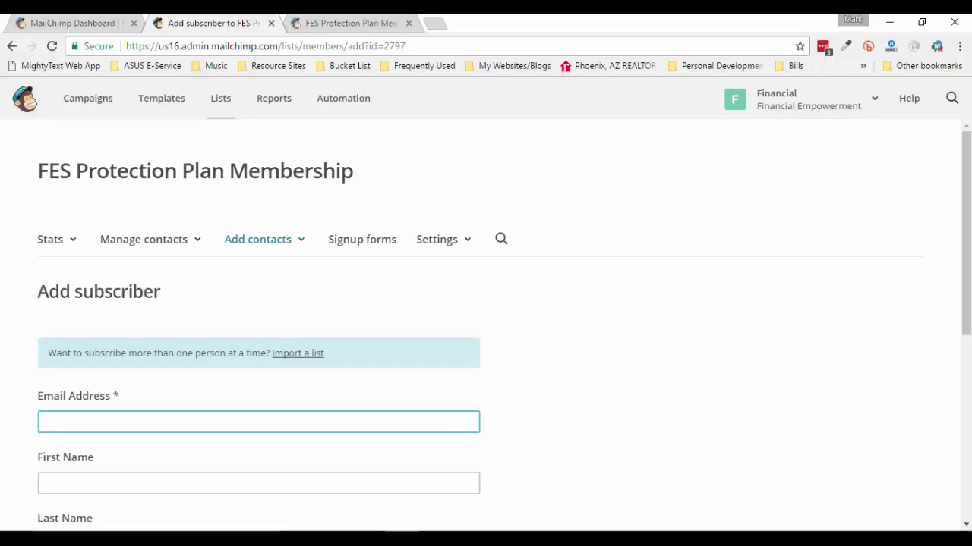
pyautogui.click(258, 239)
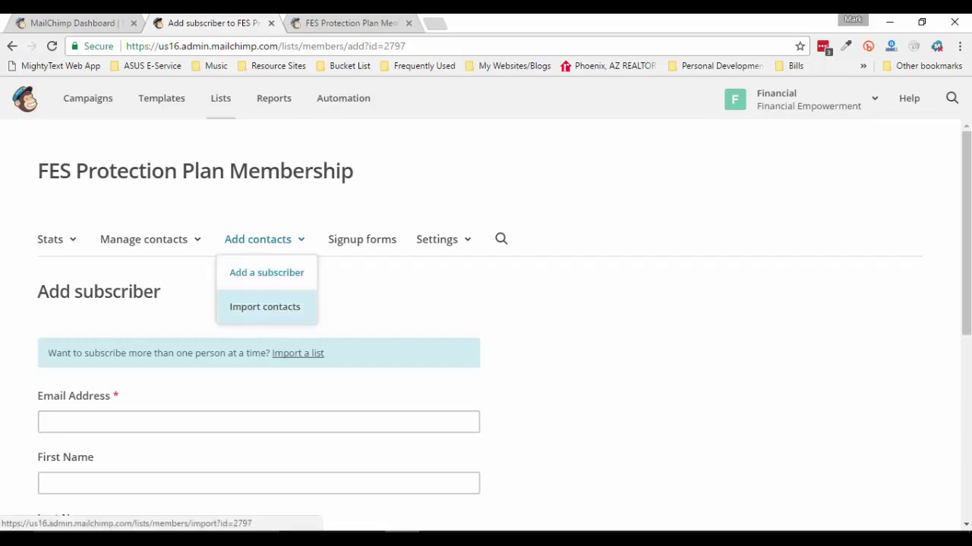
# Start a CSV or tab-delimited file import for FES Protection Plan Membership and close the signup form tab
pyautogui.click(265, 307)
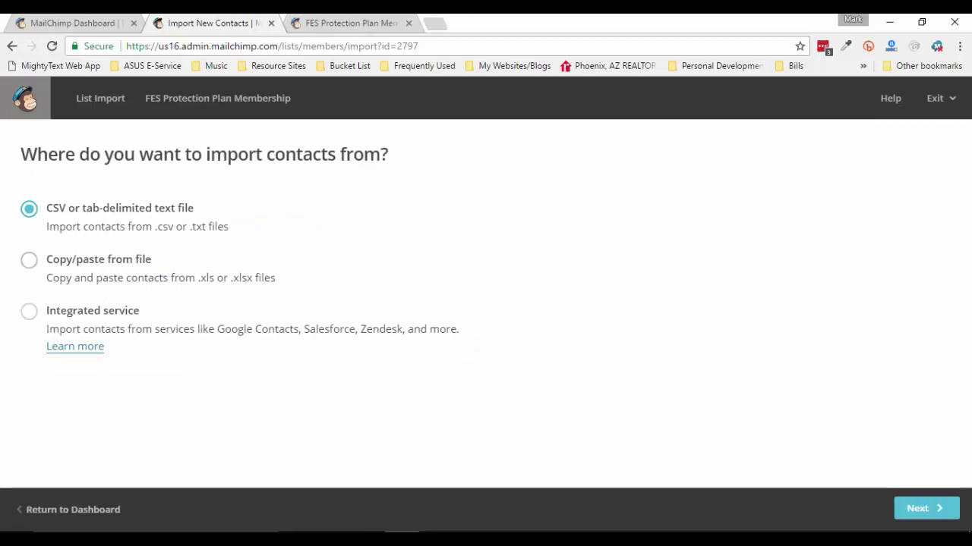
pyautogui.click(926, 508)
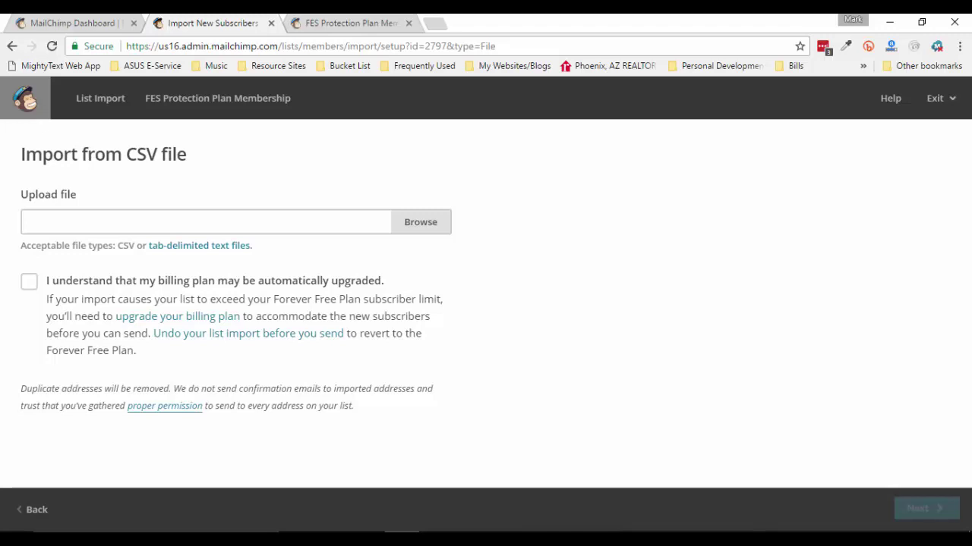
pyautogui.click(349, 23)
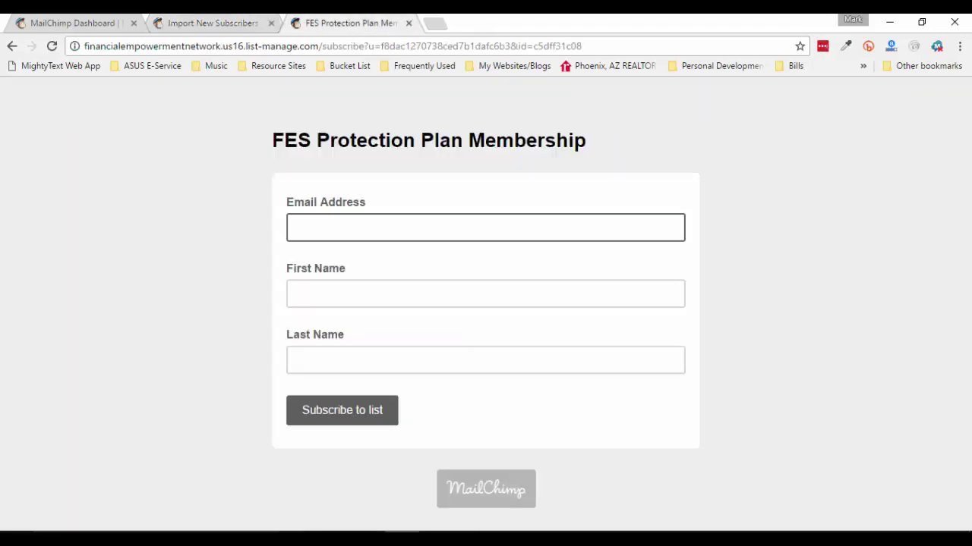
pyautogui.click(408, 22)
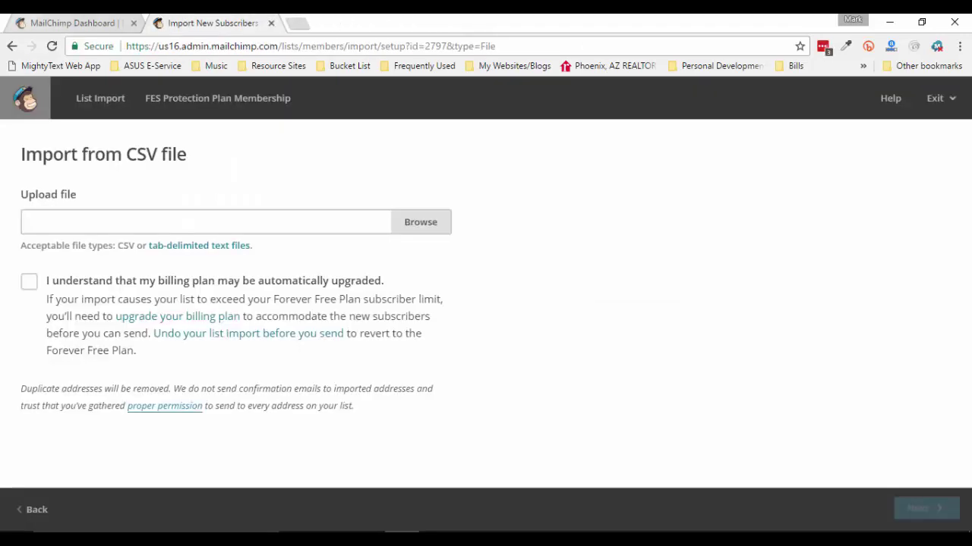
# From the dashboard, search the Knowledge Base for 'Adding template'
pyautogui.click(72, 23)
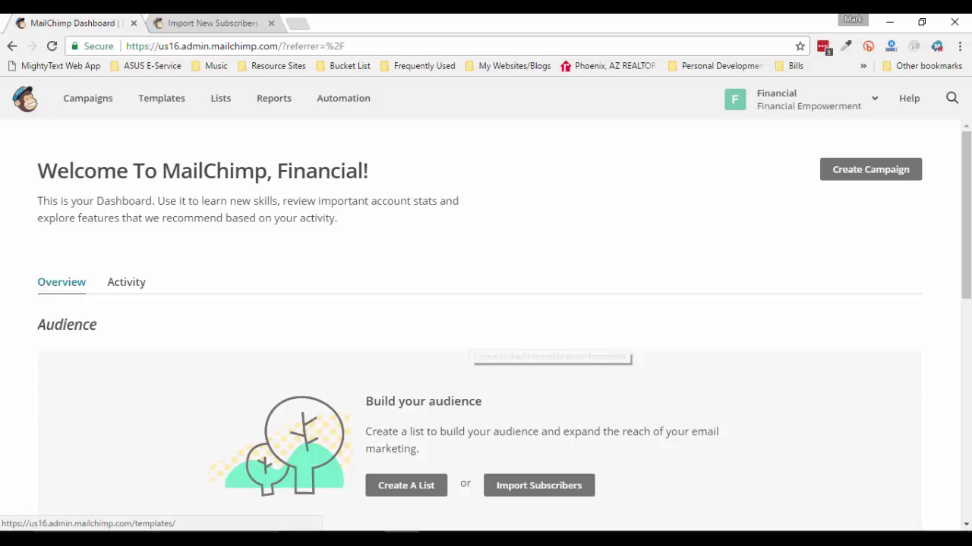
pyautogui.scroll(-1, 485, 319)
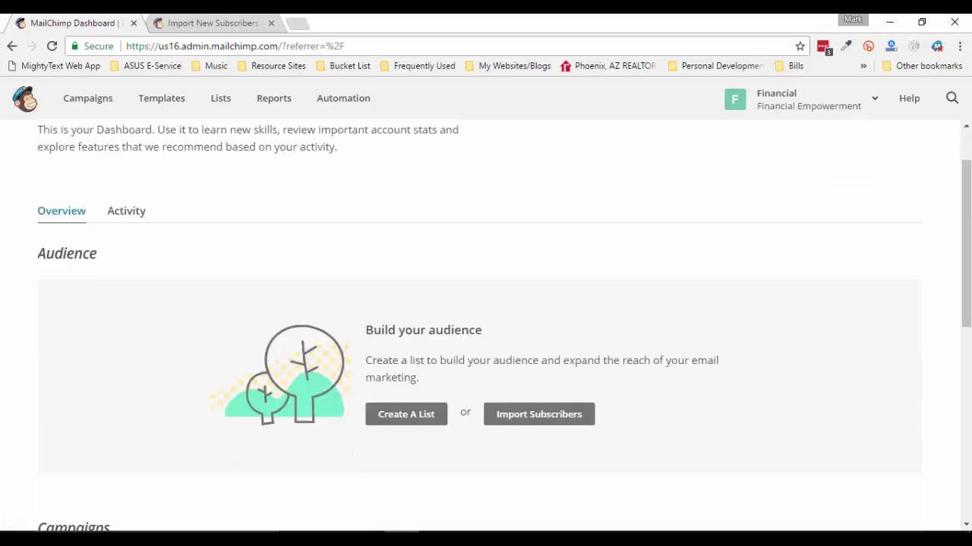
pyautogui.scroll(1, 486, 319)
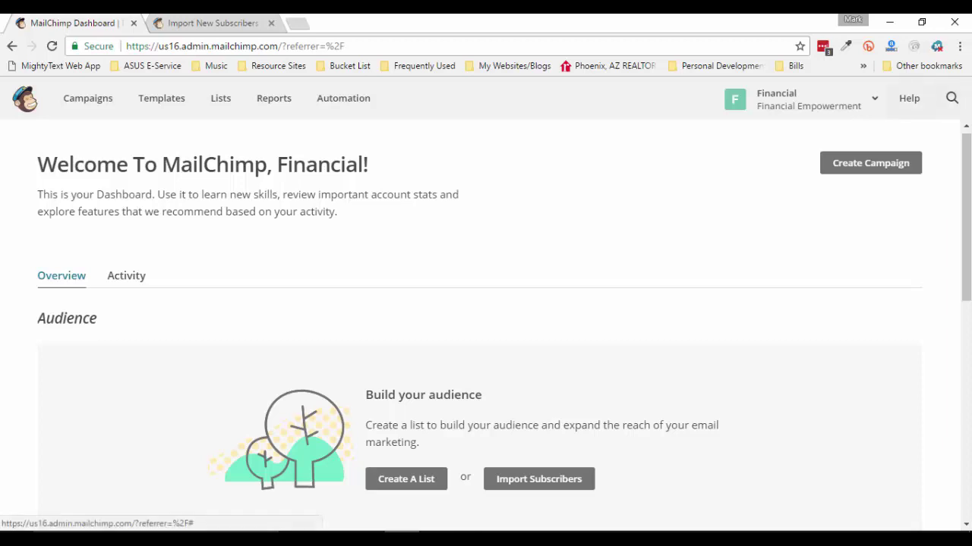
pyautogui.click(909, 98)
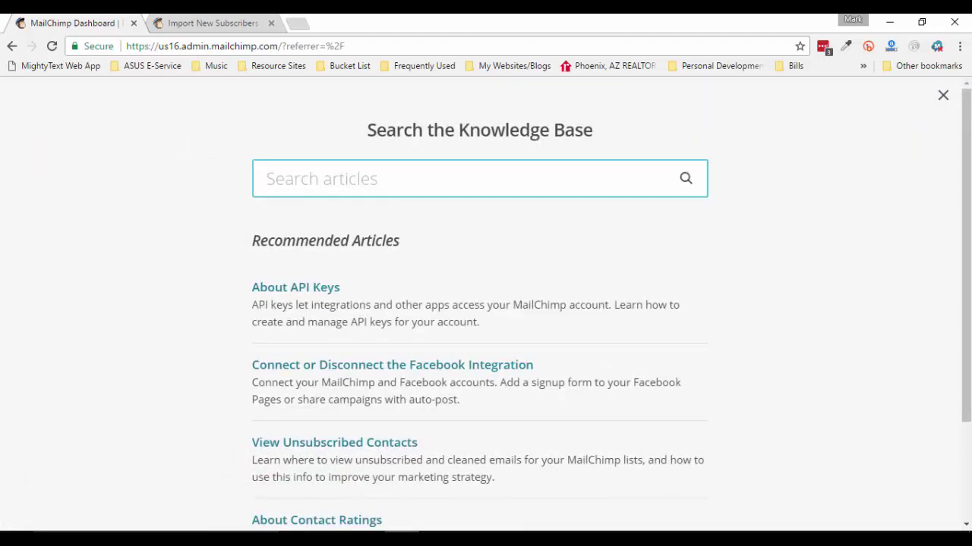
pyautogui.write('Addi')
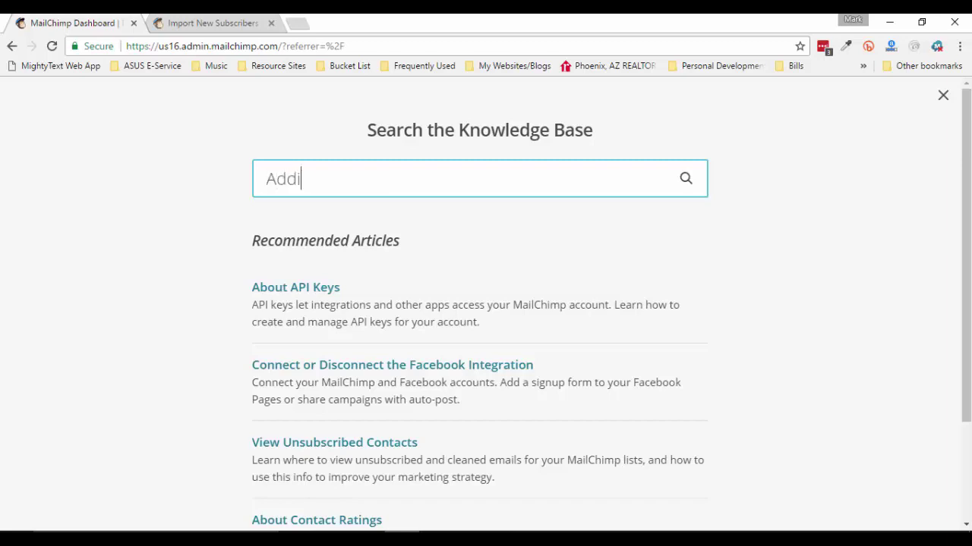
pyautogui.write('ng template')
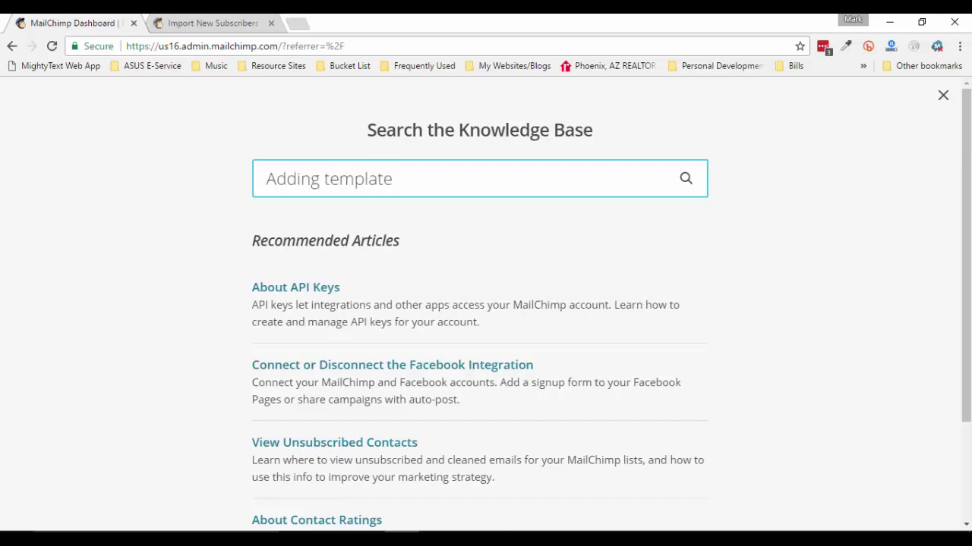
pyautogui.press('Return')
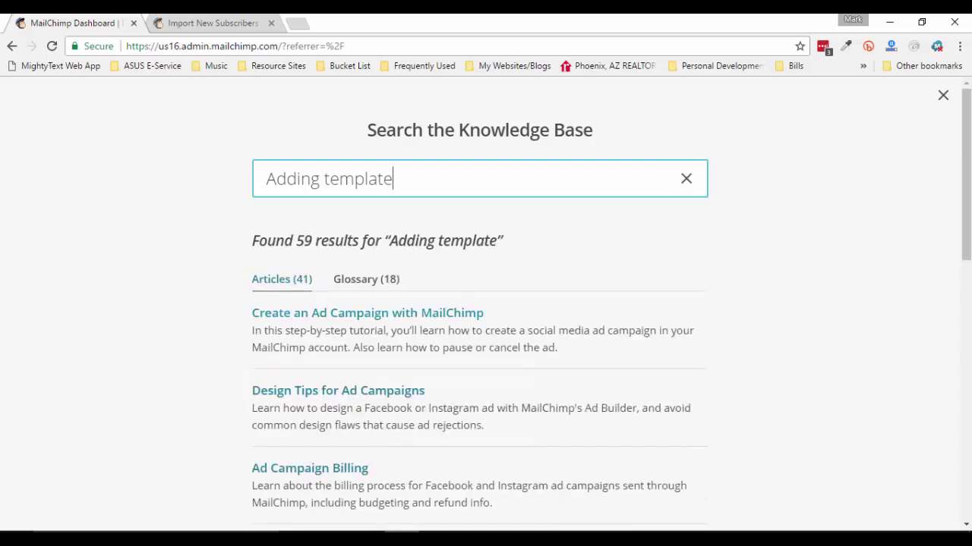
# Browse the 'Adding template' search results, then return to the CSV import page
pyautogui.scroll(-2, 480, 319)
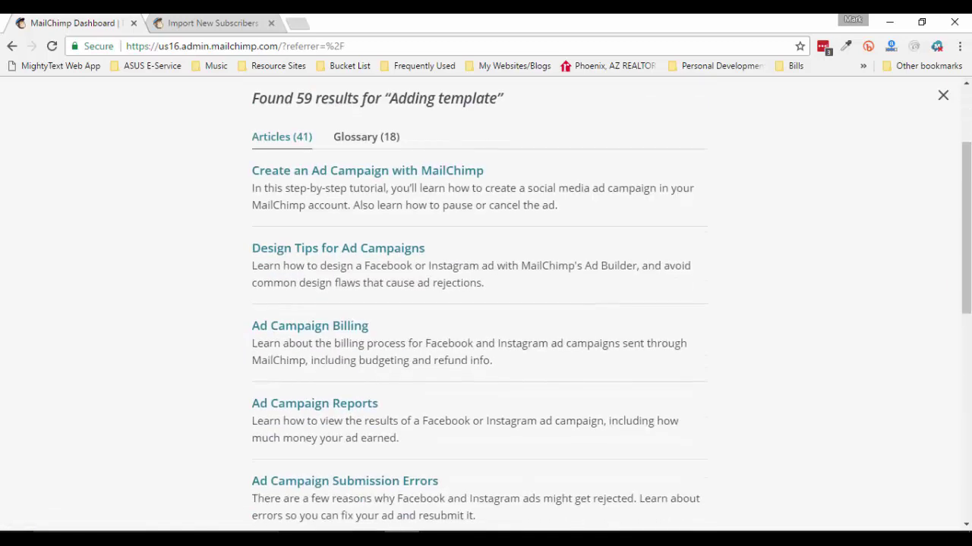
pyautogui.scroll(-1, 480, 303)
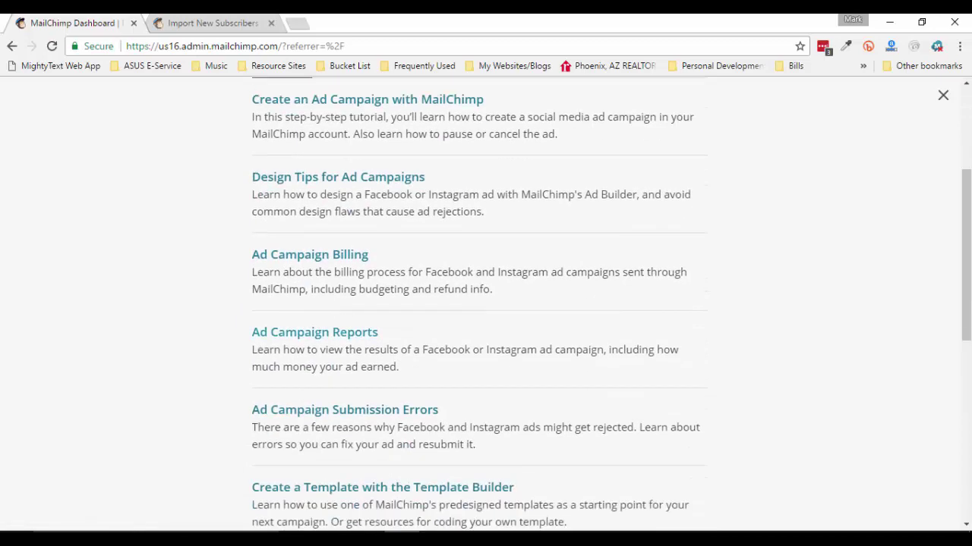
pyautogui.scroll(-2, 480, 304)
pyautogui.scroll(-4, 480, 303)
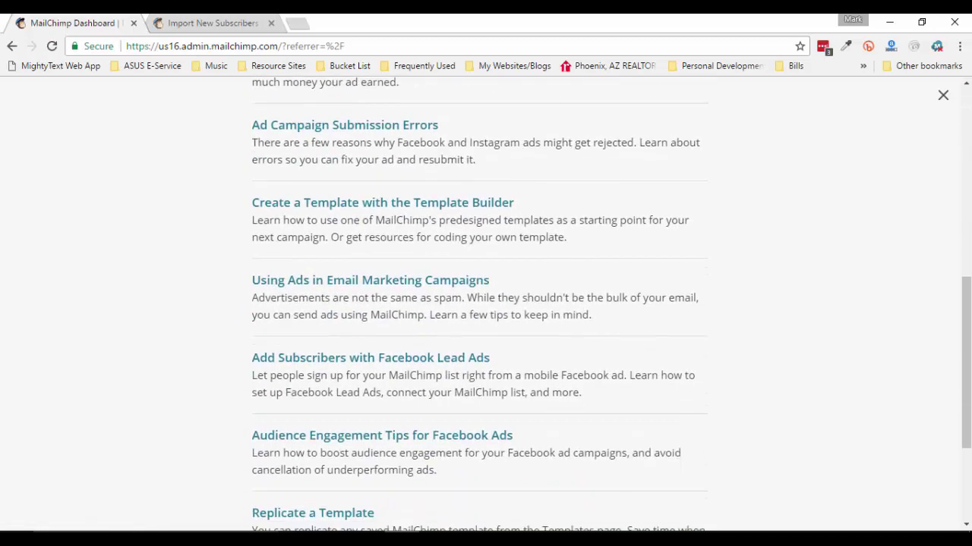
pyautogui.scroll(8, 480, 303)
pyautogui.scroll(-6, 479, 303)
pyautogui.scroll(6, 480, 303)
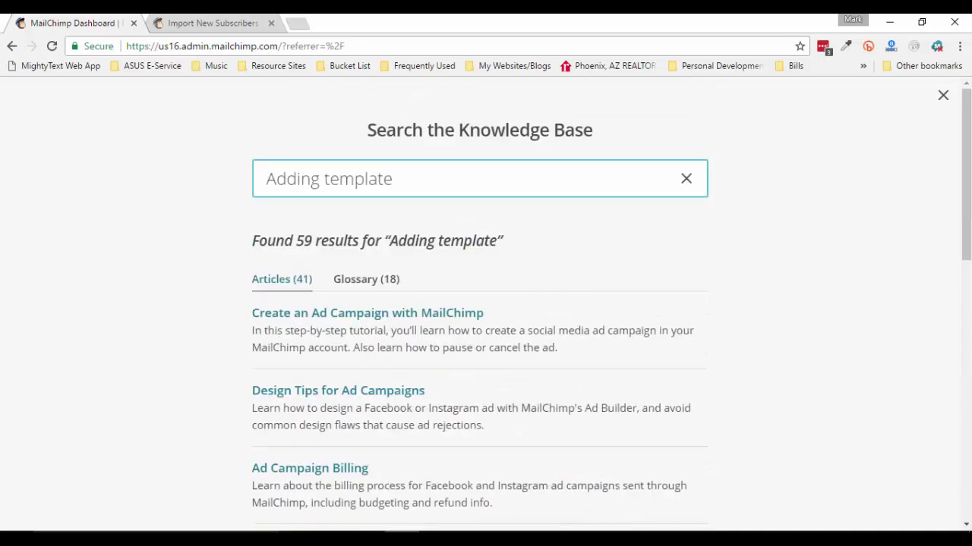
pyautogui.click(195, 21)
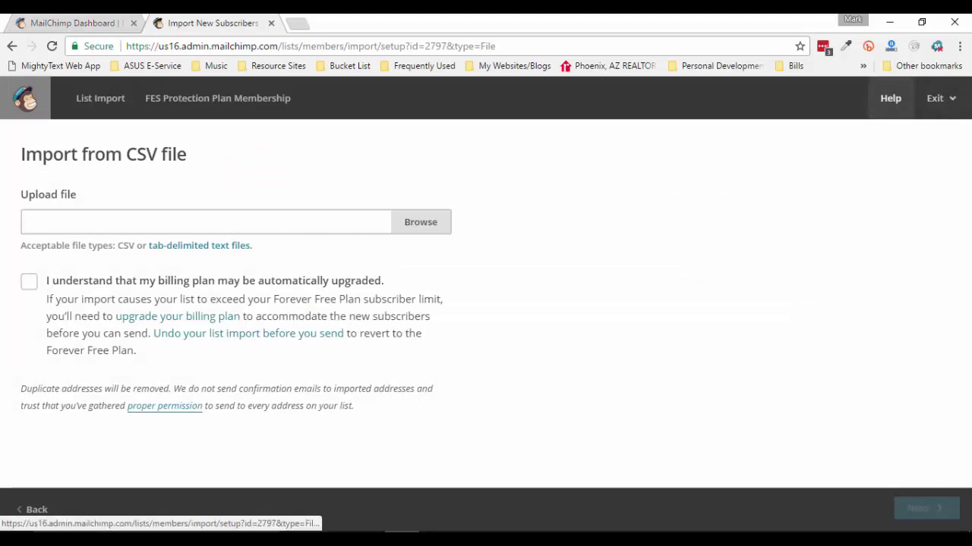
# Leave the CSV import unfinished via Exit > Dashboard, showing a total audience of 0
pyautogui.click(940, 98)
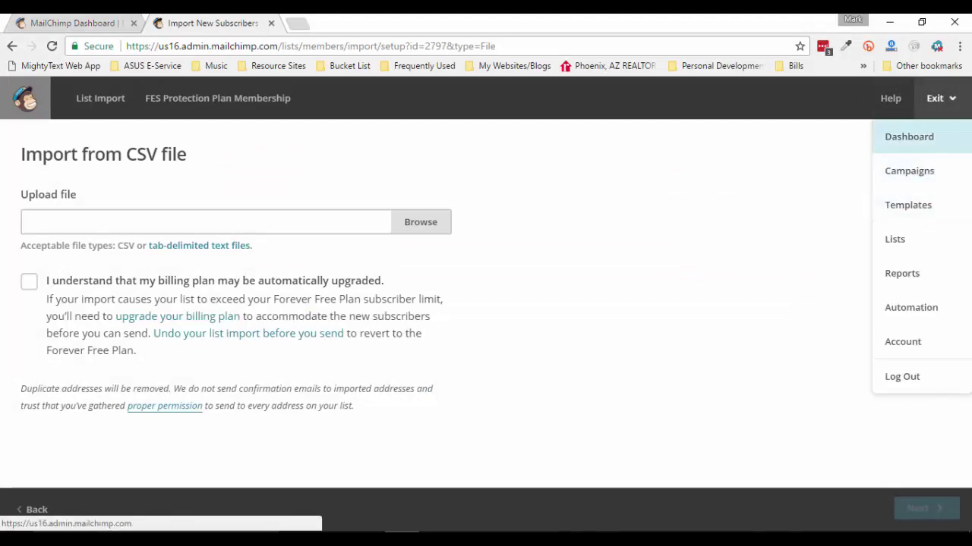
pyautogui.click(909, 136)
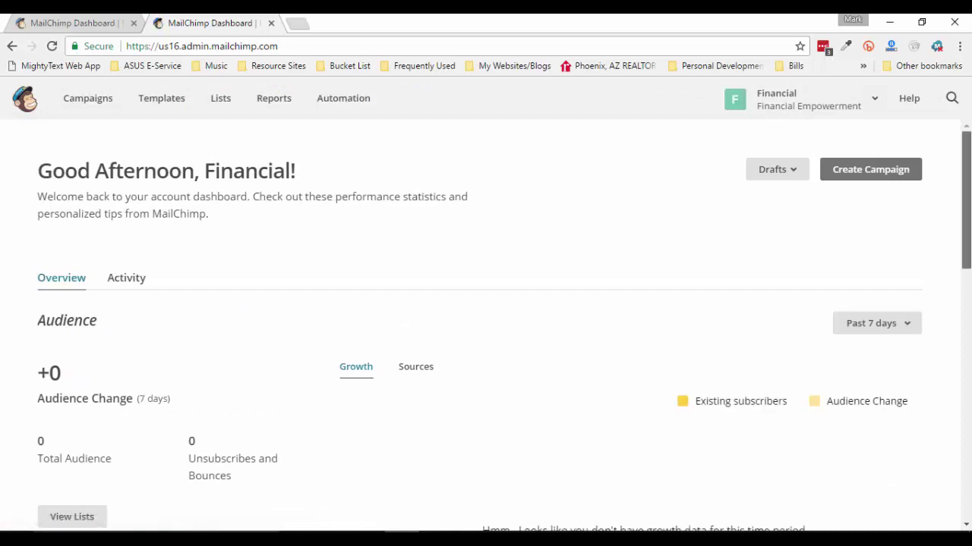
pyautogui.scroll(-1, 486, 327)
pyautogui.scroll(1, 486, 326)
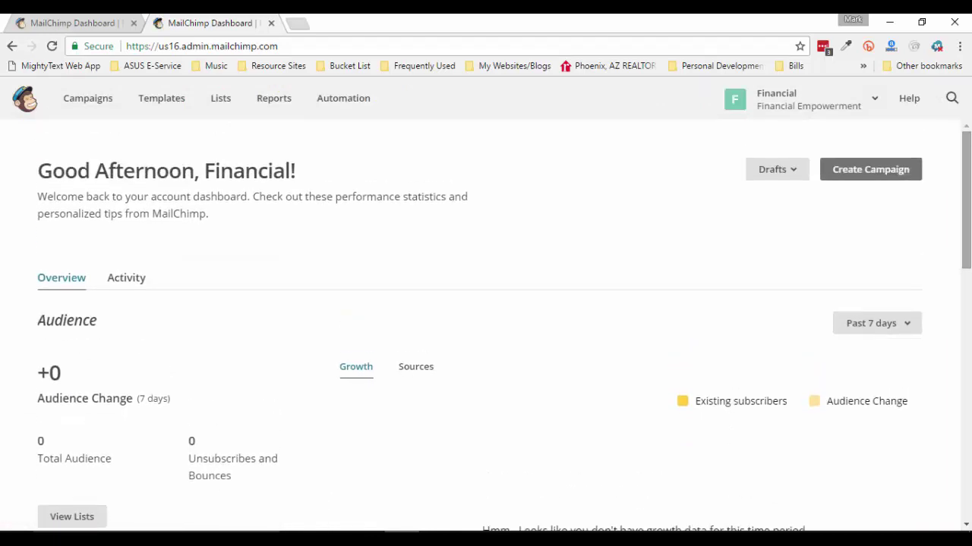